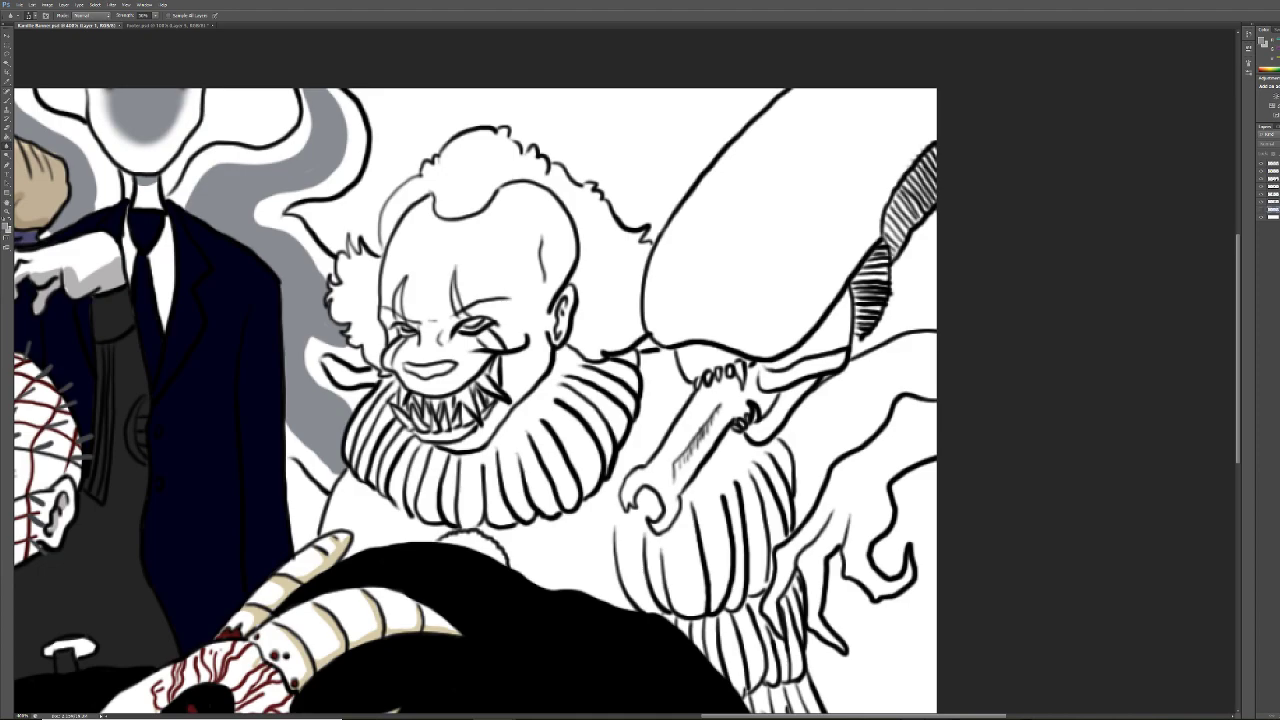
Add a new layer for the clown's colours and set the foreground colour to a strong red
key(ctrl+shift+alt+n)
key(alt+bracketright)
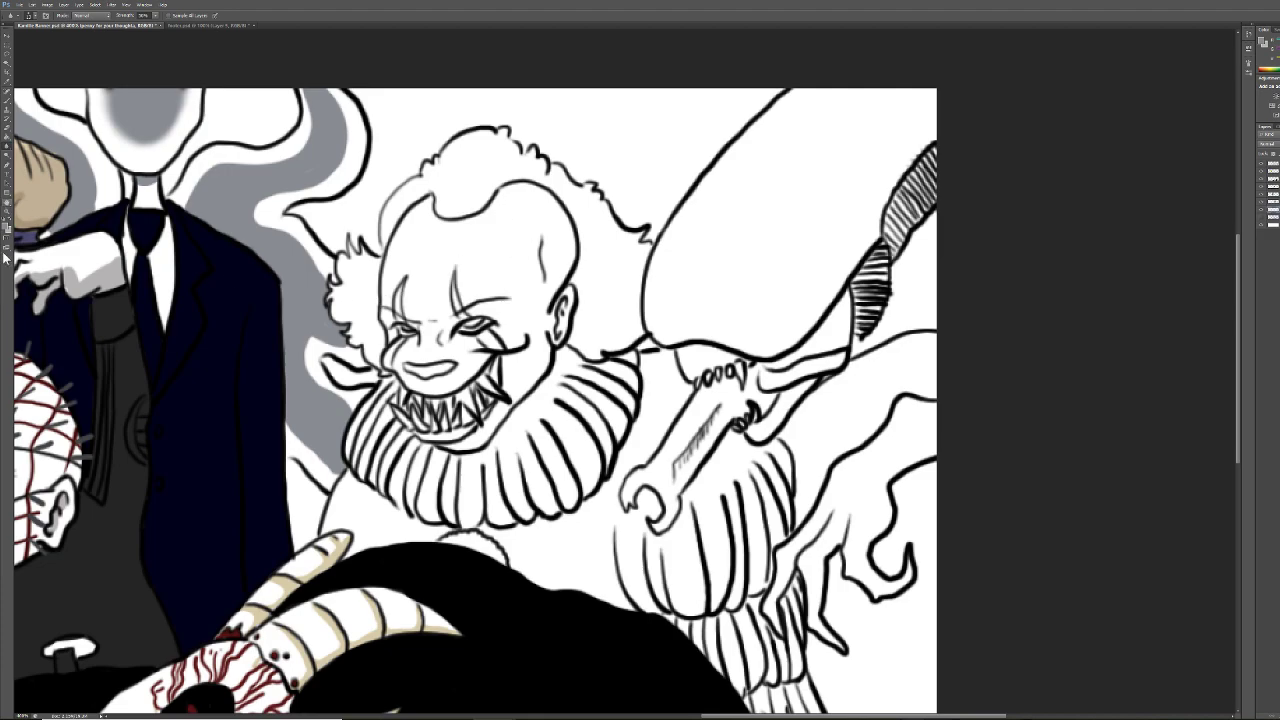
click(5, 230)
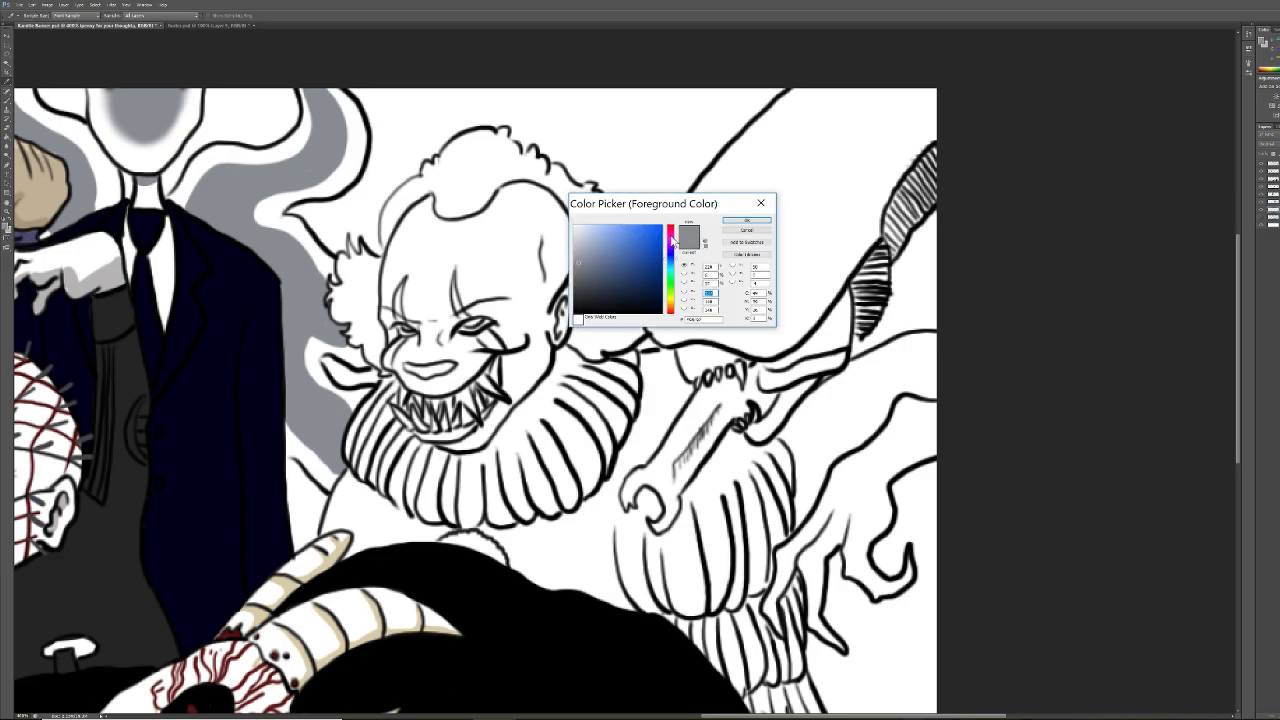
click(671, 309)
click(649, 243)
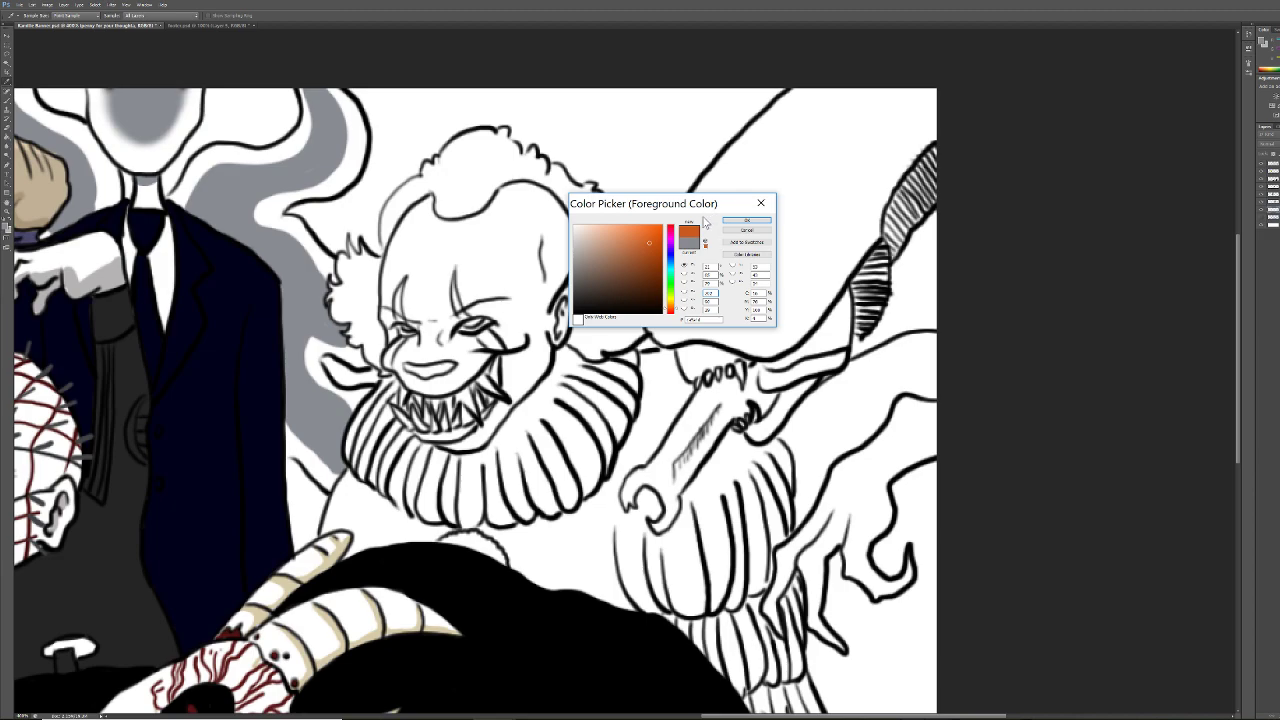
click(672, 316)
click(674, 315)
click(652, 237)
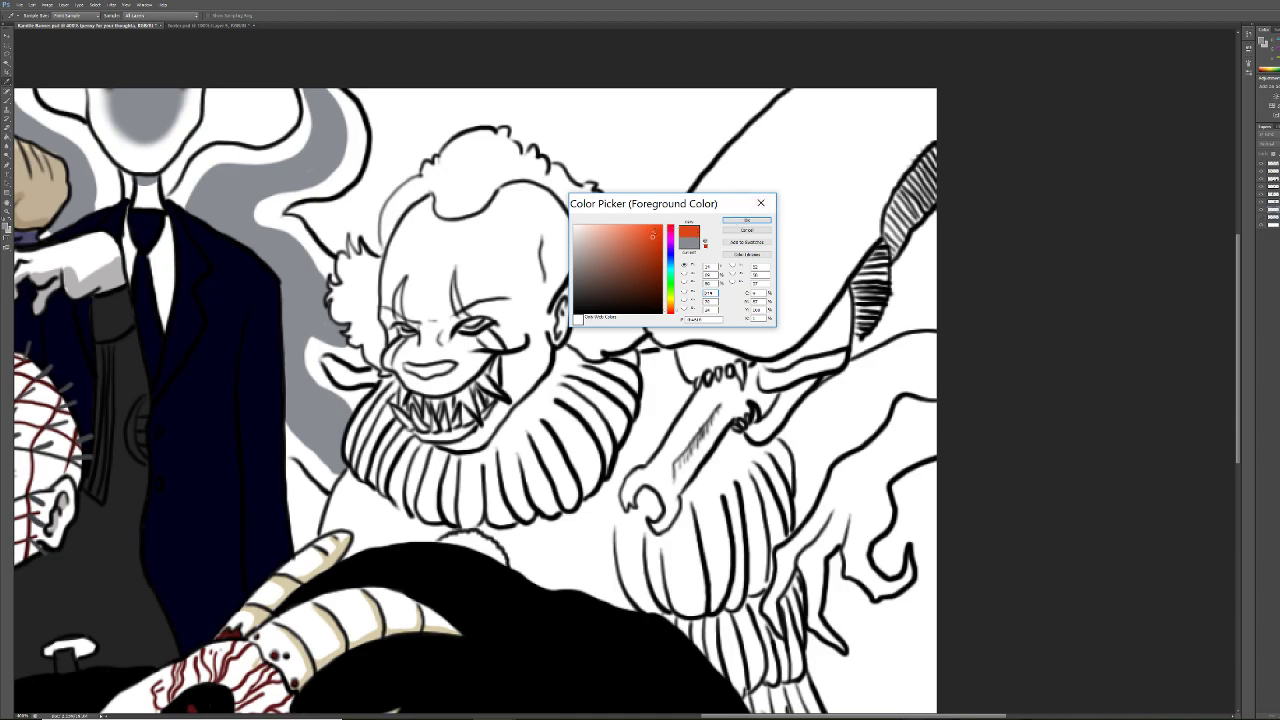
click(656, 241)
text(0)
key(Tab)
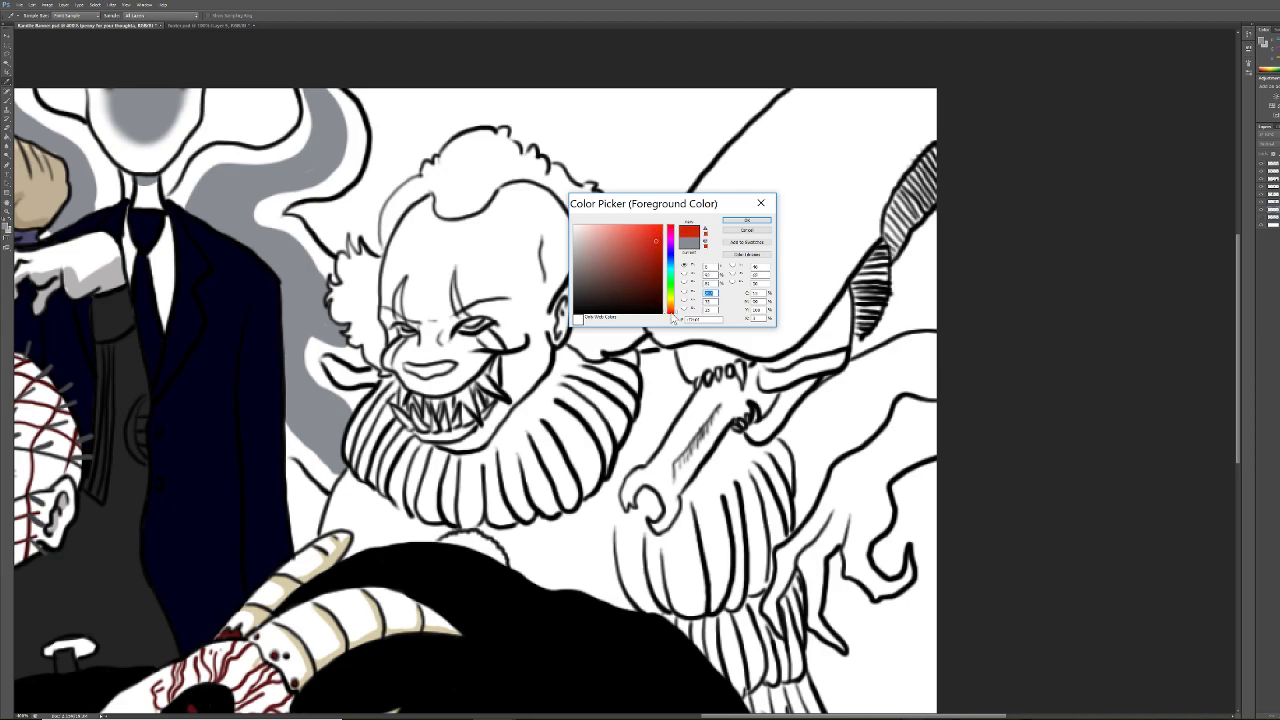
click(746, 220)
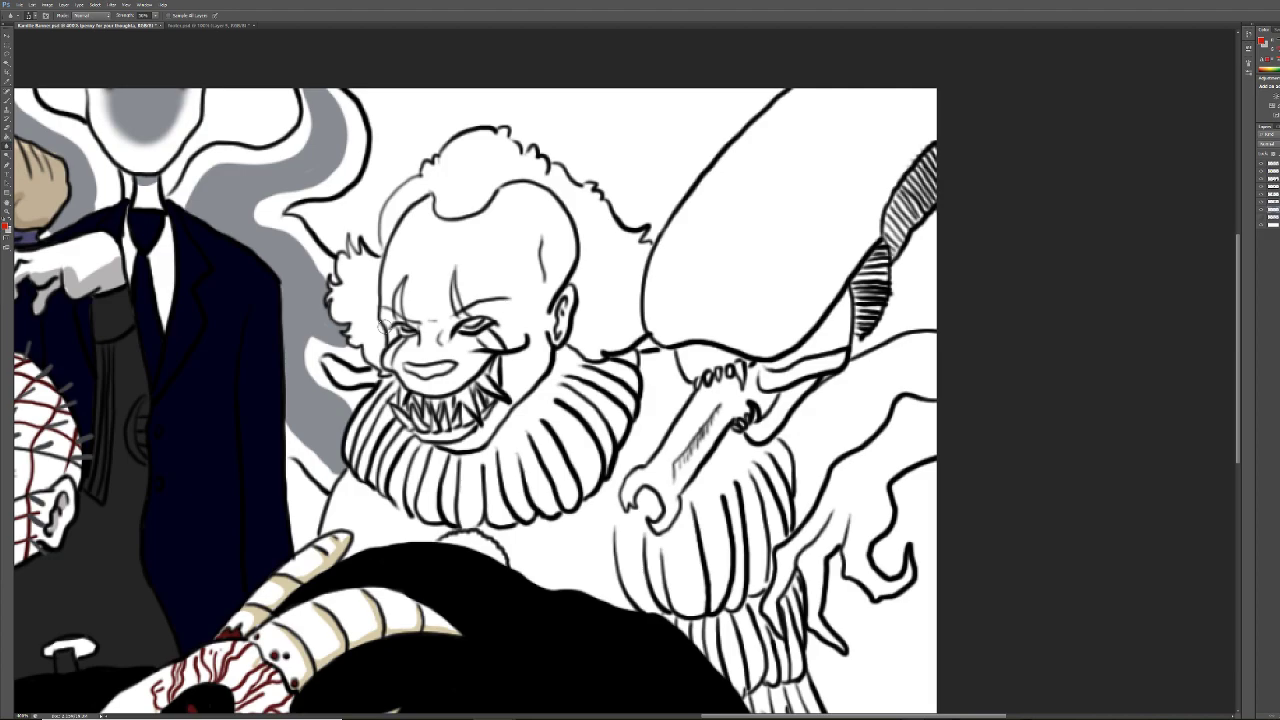
Paint the stripes above and below the clown's eyes, the mouth corner and the lower lip red with the Brush
click(7, 100)
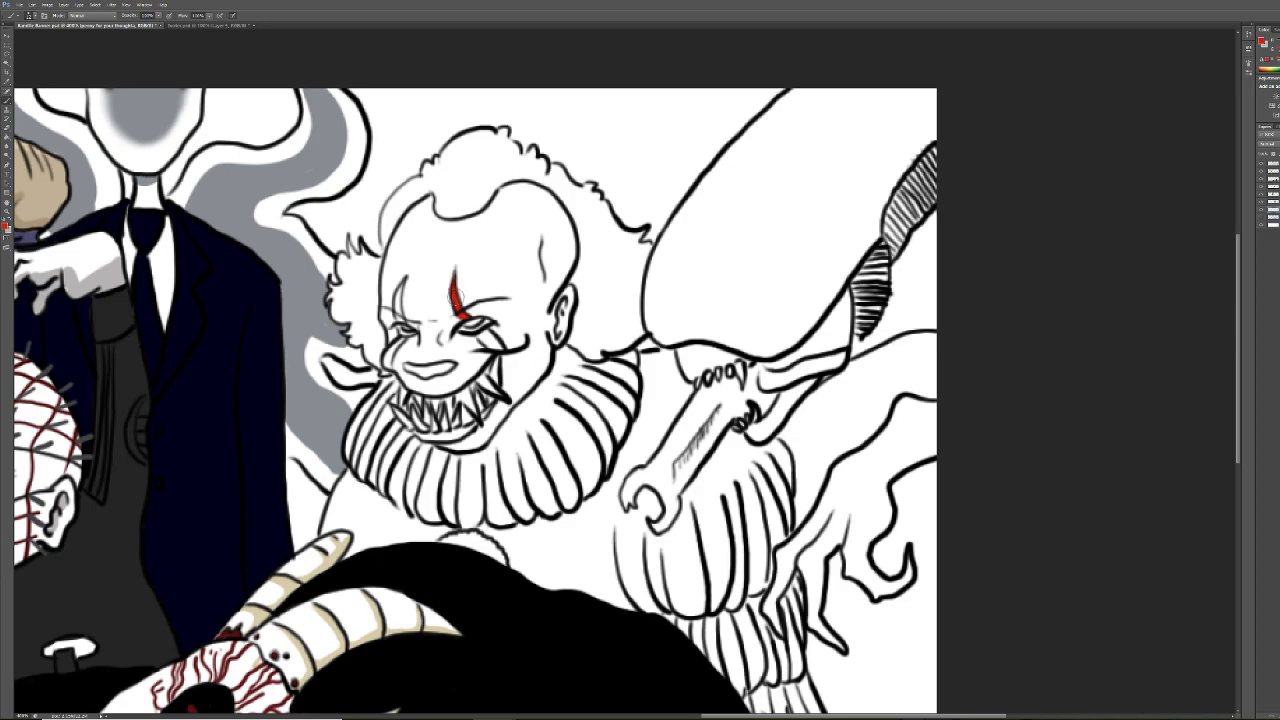
key(e)
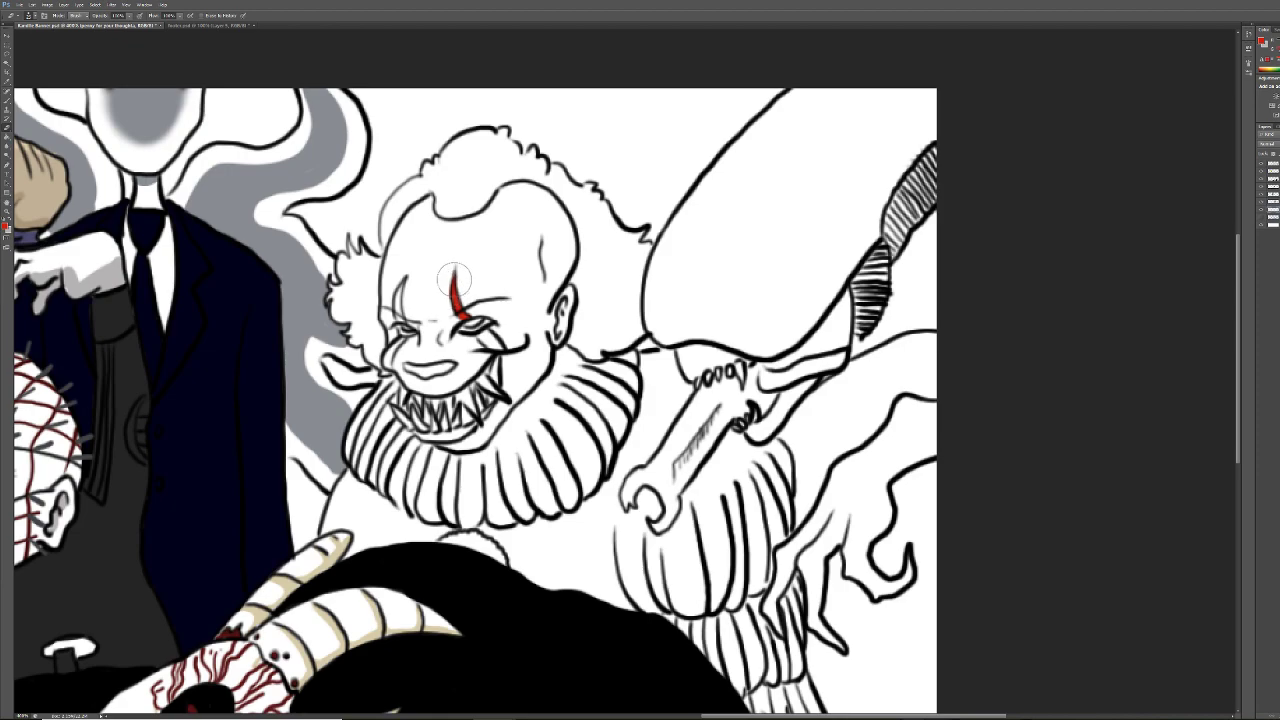
key(b)
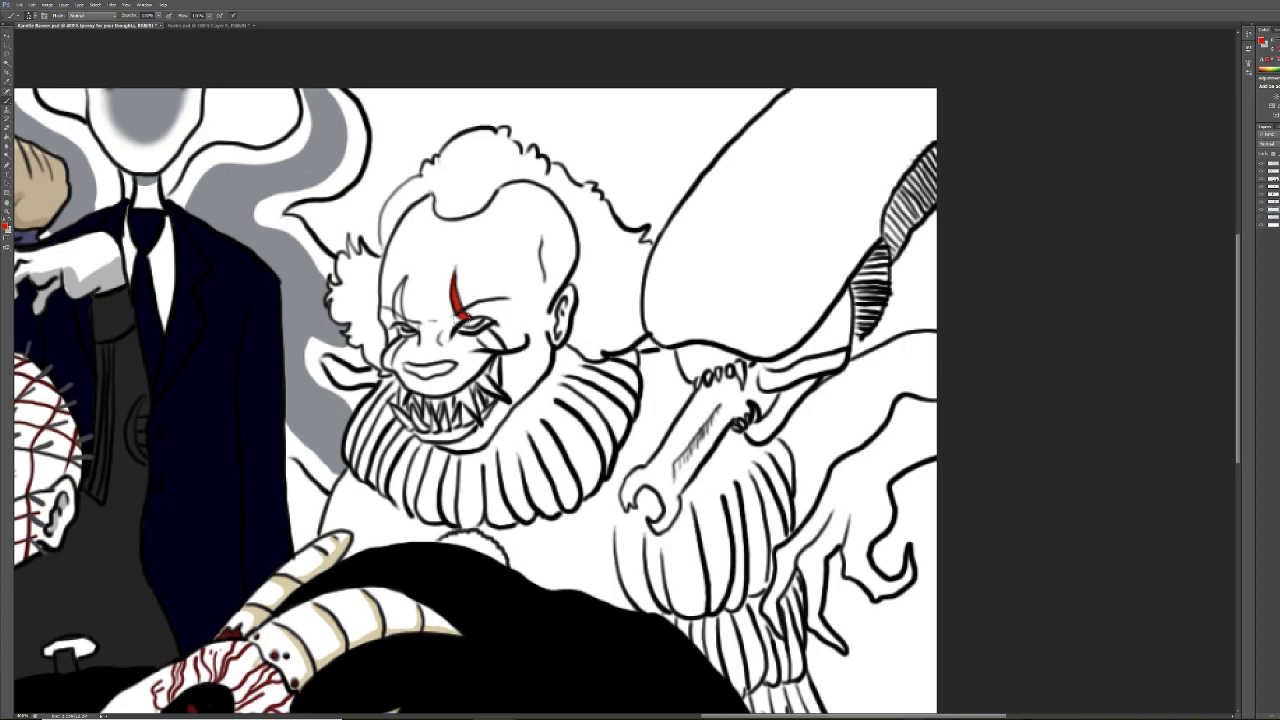
click(482, 340)
mouse_move(480, 344)
mouse_down()
mouse_move(484, 330)
mouse_move(506, 352)
mouse_move(480, 326)
mouse_move(496, 386)
mouse_move(498, 360)
mouse_up()
drag(492, 404, 498, 400)
drag(474, 422, 438, 439)
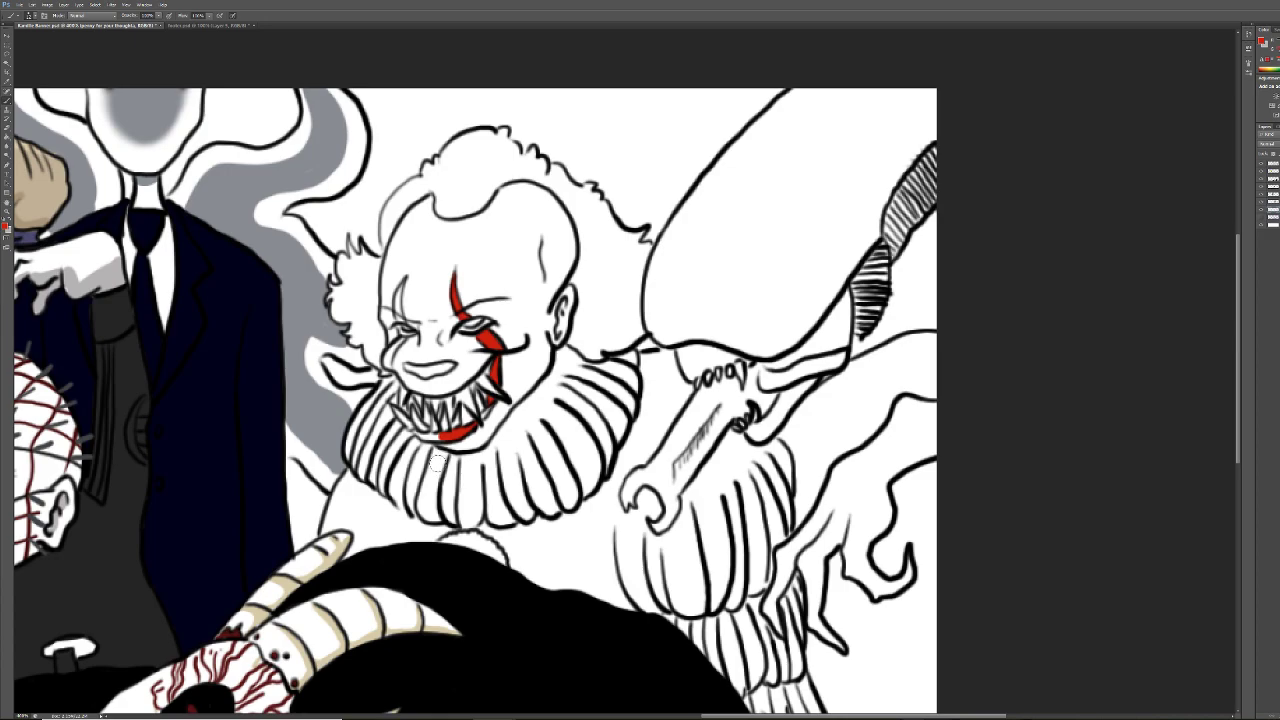
mouse_move(446, 440)
mouse_down()
mouse_move(416, 438)
mouse_move(438, 438)
mouse_up()
mouse_move(388, 362)
mouse_down()
mouse_move(408, 338)
mouse_move(398, 308)
mouse_move(393, 320)
mouse_move(400, 282)
mouse_up()
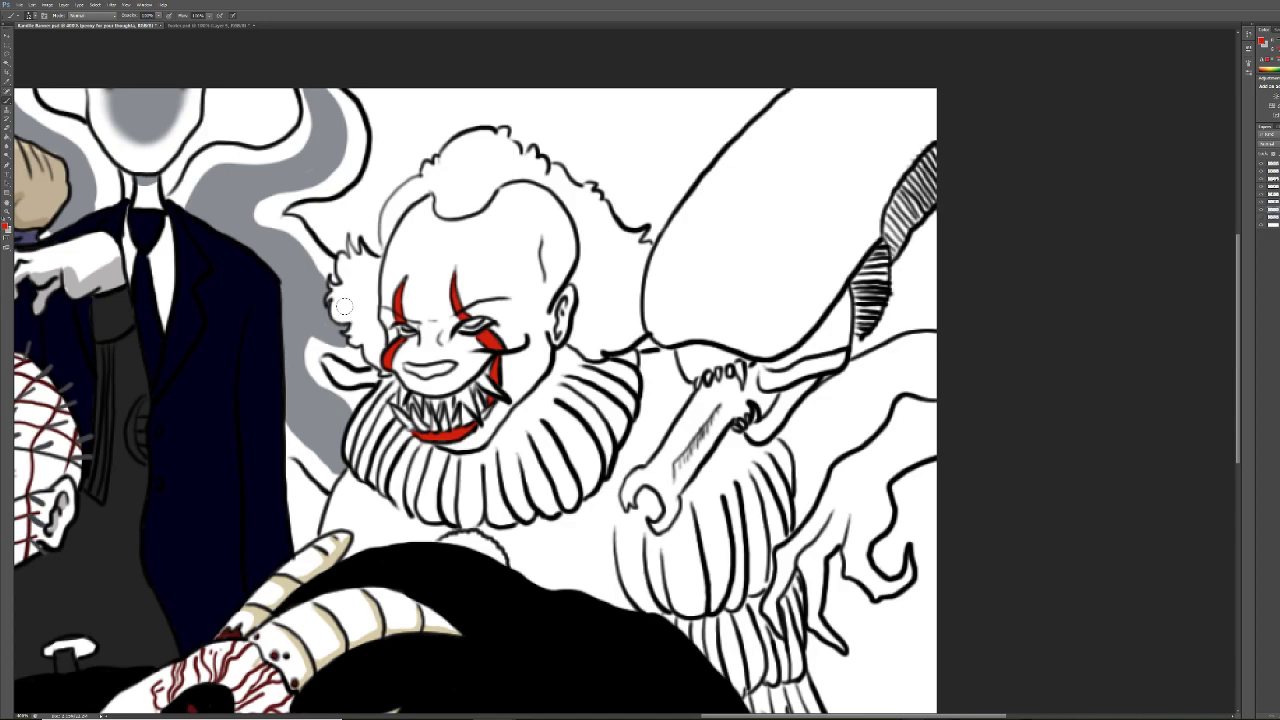
Fill the shape above the clown's teeth and the hair tuft beside the far cheek with the same red
mouse_move(343, 306)
mouse_down()
mouse_move(354, 292)
mouse_move(360, 318)
mouse_move(368, 298)
mouse_move(370, 311)
mouse_up()
click(409, 368)
mouse_move(404, 367)
mouse_down()
mouse_move(436, 366)
mouse_move(425, 378)
mouse_move(448, 368)
mouse_up()
mouse_move(362, 322)
mouse_down()
mouse_move(368, 335)
mouse_move(380, 262)
mouse_up()
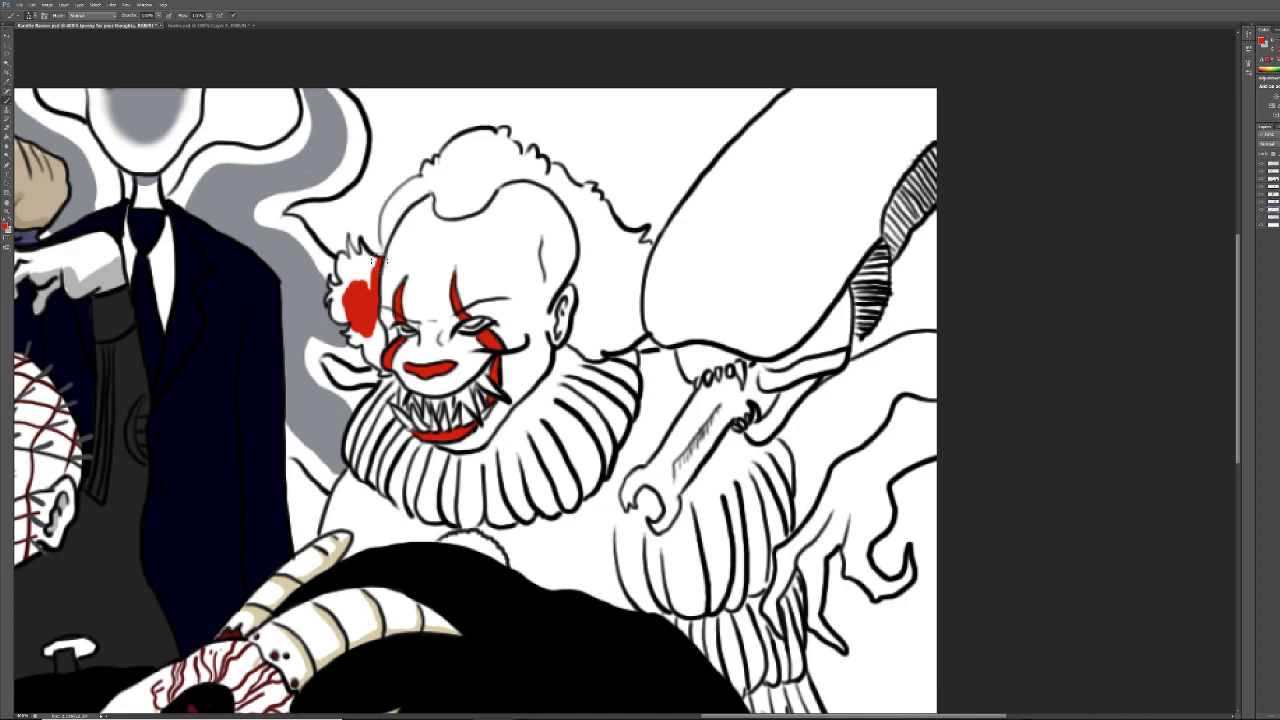
mouse_move(377, 332)
mouse_down()
mouse_move(374, 349)
mouse_move(374, 369)
mouse_move(362, 331)
mouse_up()
drag(350, 334, 359, 336)
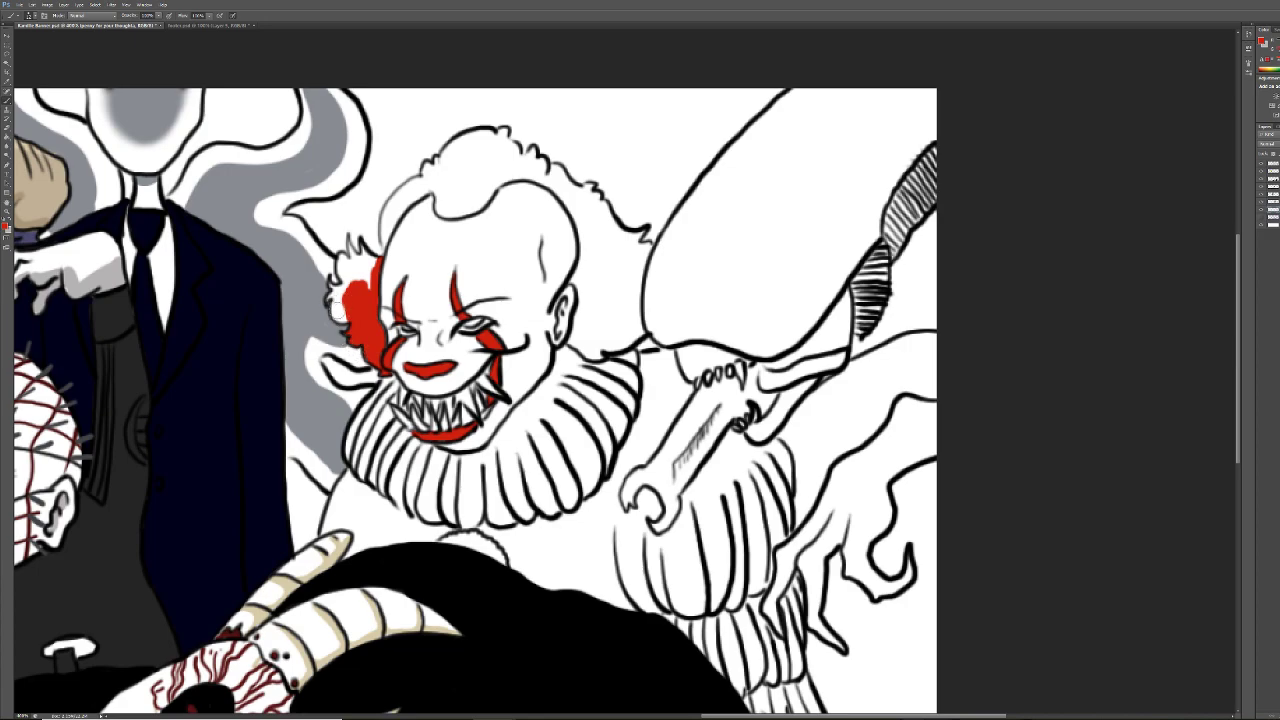
mouse_move(348, 320)
mouse_down()
mouse_move(332, 284)
mouse_move(366, 264)
mouse_move(370, 290)
mouse_move(340, 276)
mouse_move(343, 256)
mouse_up()
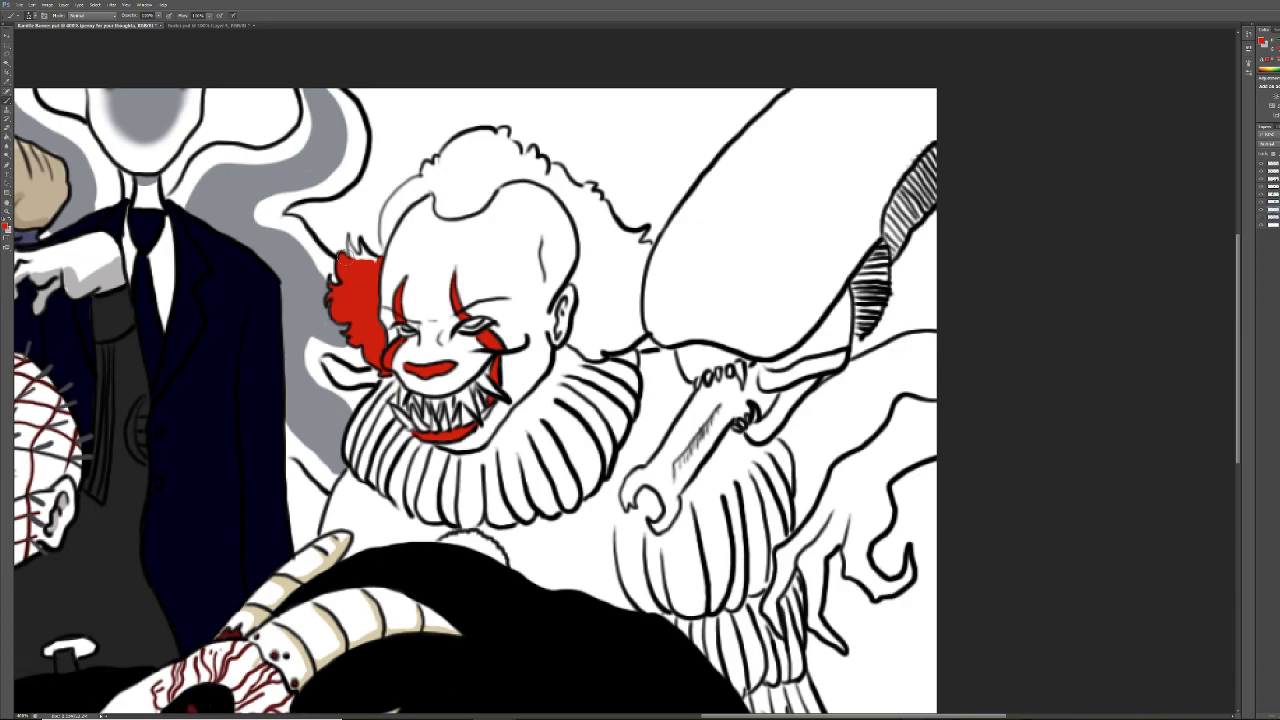
Paint the rest of the clown's hair red, over the top of the head and down behind the ear
mouse_move(346, 262)
mouse_down()
mouse_move(347, 240)
mouse_move(360, 258)
mouse_move(362, 243)
mouse_move(373, 260)
mouse_move(385, 252)
mouse_move(390, 200)
mouse_move(380, 220)
mouse_move(416, 176)
mouse_move(398, 215)
mouse_move(434, 186)
mouse_move(412, 192)
mouse_move(446, 183)
mouse_move(420, 172)
mouse_move(466, 138)
mouse_move(446, 148)
mouse_move(506, 130)
mouse_move(520, 158)
mouse_move(443, 189)
mouse_move(457, 216)
mouse_move(507, 176)
mouse_move(442, 170)
mouse_move(452, 160)
mouse_move(472, 148)
mouse_move(445, 172)
mouse_move(488, 150)
mouse_move(502, 172)
mouse_move(456, 205)
mouse_move(492, 187)
mouse_move(453, 190)
mouse_move(540, 170)
mouse_move(532, 158)
mouse_up()
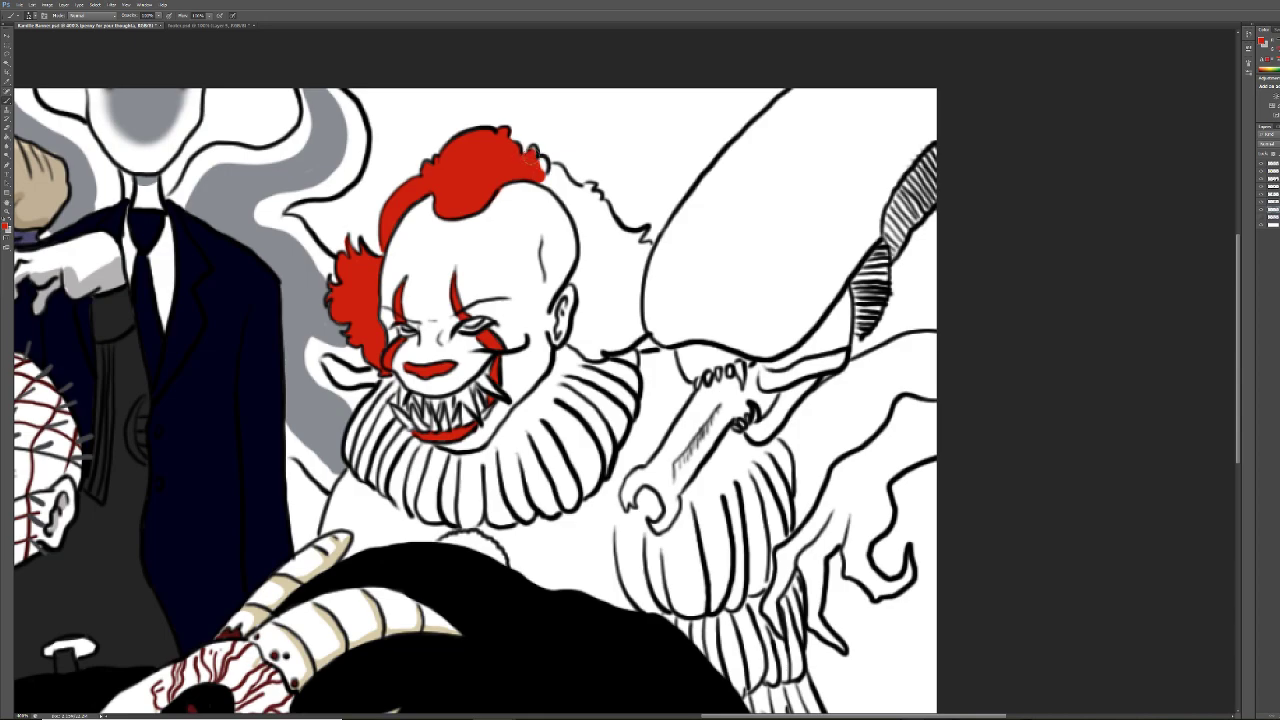
mouse_move(540, 160)
mouse_down()
mouse_move(587, 193)
mouse_move(594, 228)
mouse_move(592, 183)
mouse_move(594, 207)
mouse_move(631, 211)
mouse_move(602, 214)
mouse_move(617, 237)
mouse_move(648, 246)
mouse_move(575, 280)
mouse_up()
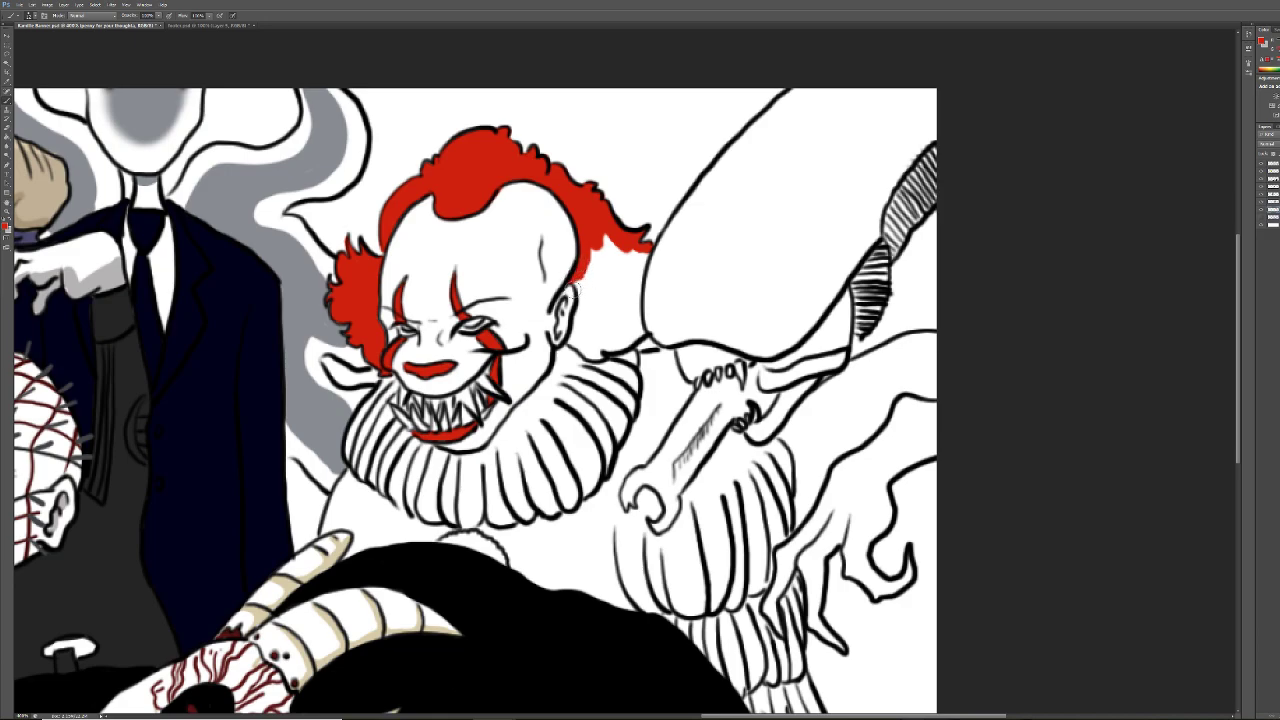
mouse_move(578, 272)
mouse_down()
mouse_move(573, 345)
mouse_move(587, 327)
mouse_move(591, 248)
mouse_move(611, 298)
mouse_move(644, 250)
mouse_move(624, 285)
mouse_move(633, 320)
mouse_move(584, 340)
mouse_move(601, 353)
mouse_move(627, 336)
mouse_move(609, 340)
mouse_move(623, 334)
mouse_move(609, 340)
mouse_move(609, 309)
mouse_move(568, 356)
mouse_up()
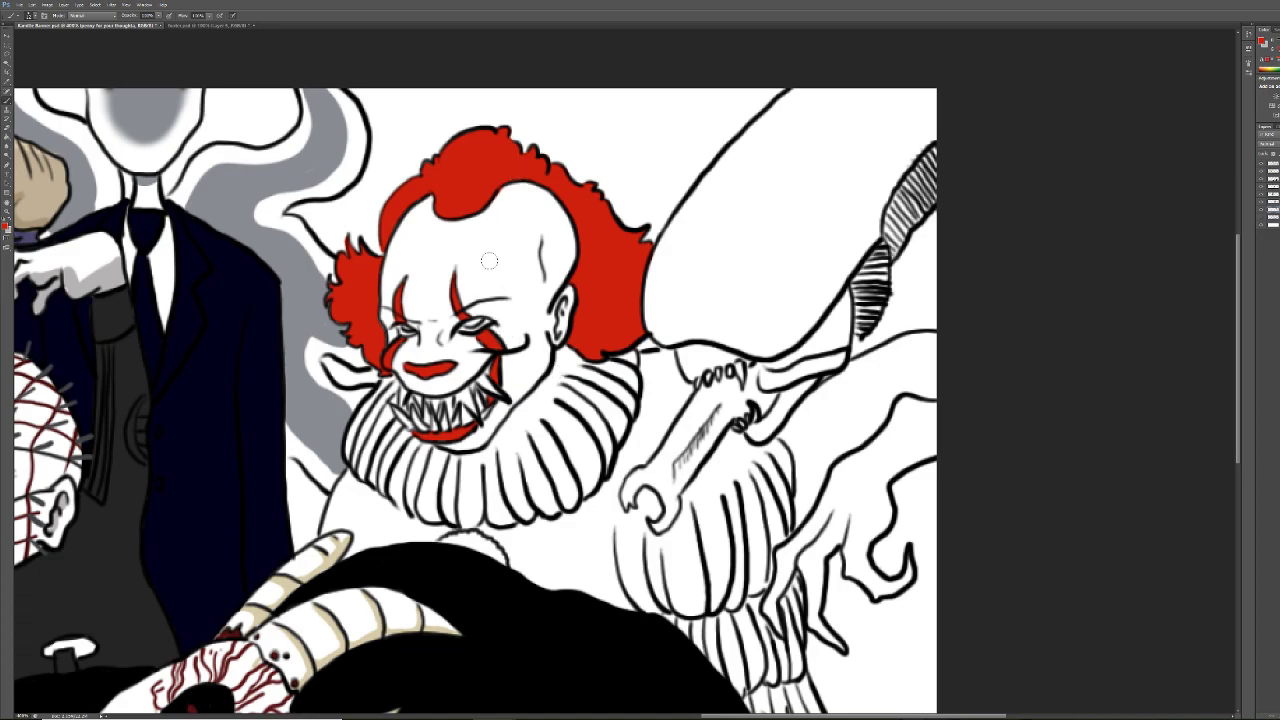
Set the foreground colour to a pale cream yellow and paint the clown's teeth with it
click(6, 230)
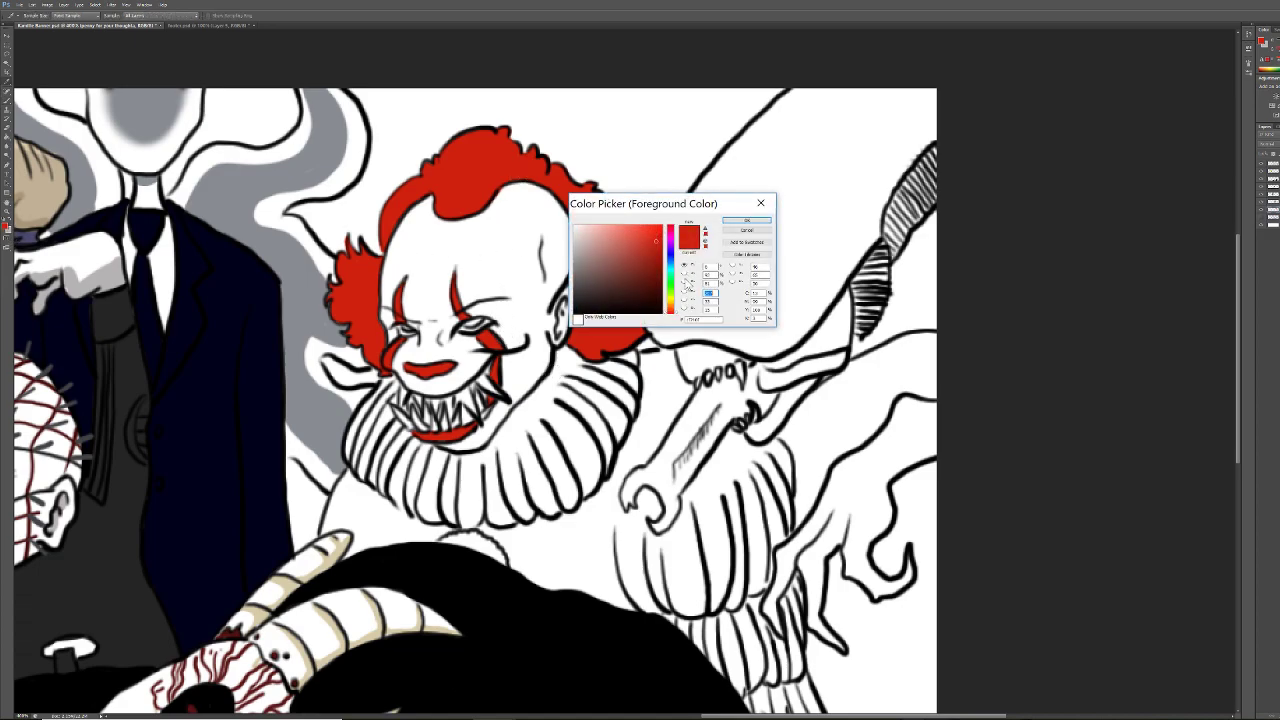
drag(671, 312, 671, 306)
click(596, 229)
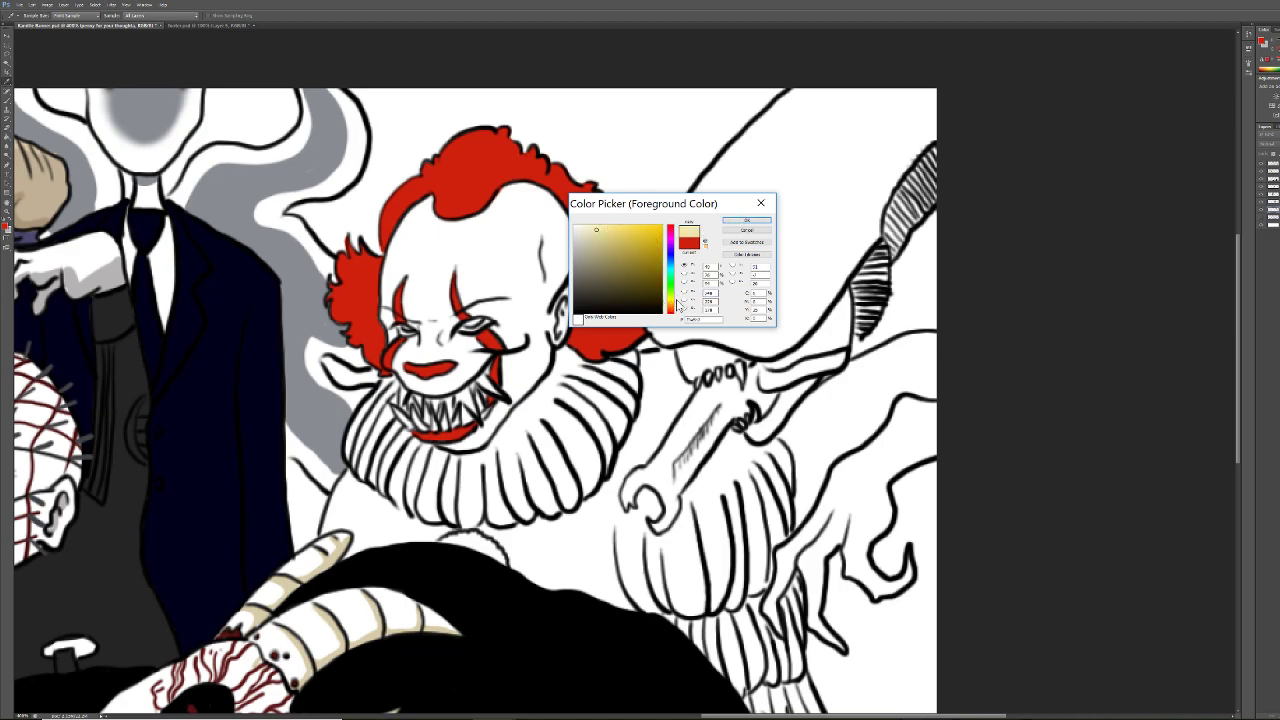
click(747, 220)
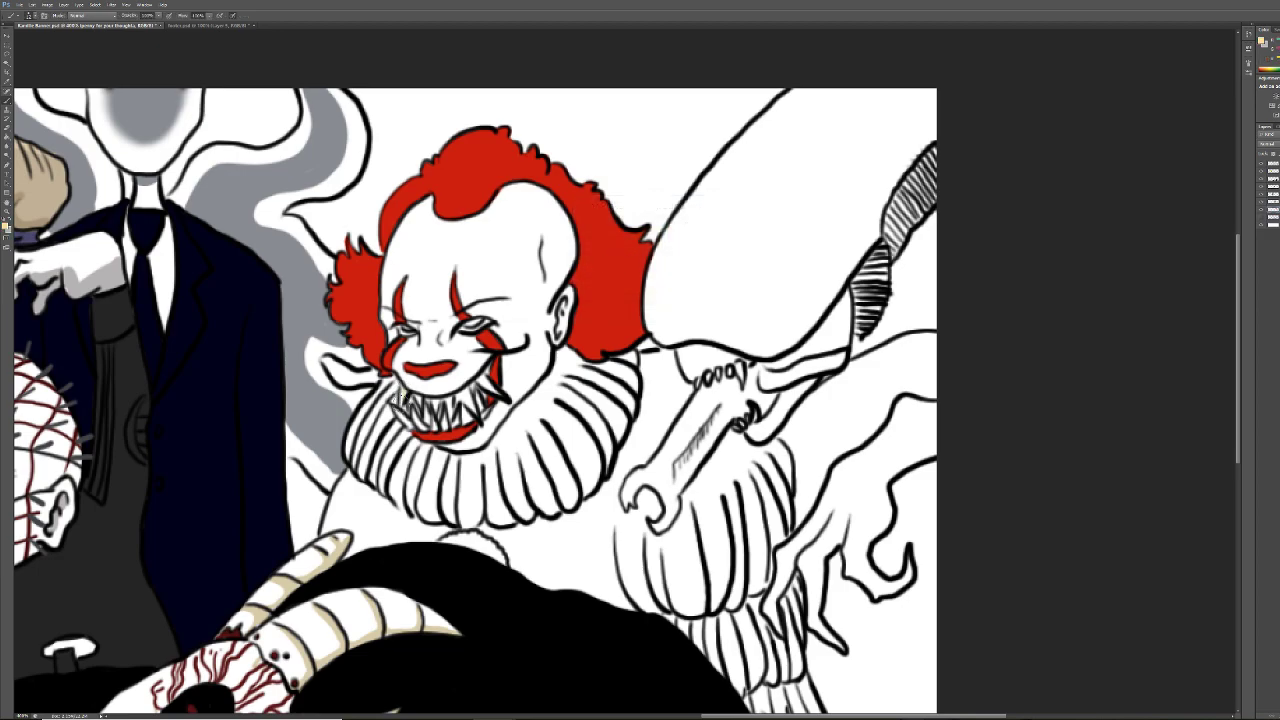
mouse_move(405, 392)
mouse_down()
mouse_move(400, 418)
mouse_move(416, 426)
mouse_move(416, 410)
mouse_move(440, 428)
mouse_move(470, 420)
mouse_move(470, 405)
mouse_move(486, 418)
mouse_move(484, 380)
mouse_move(446, 404)
mouse_move(414, 396)
mouse_move(424, 412)
mouse_up()
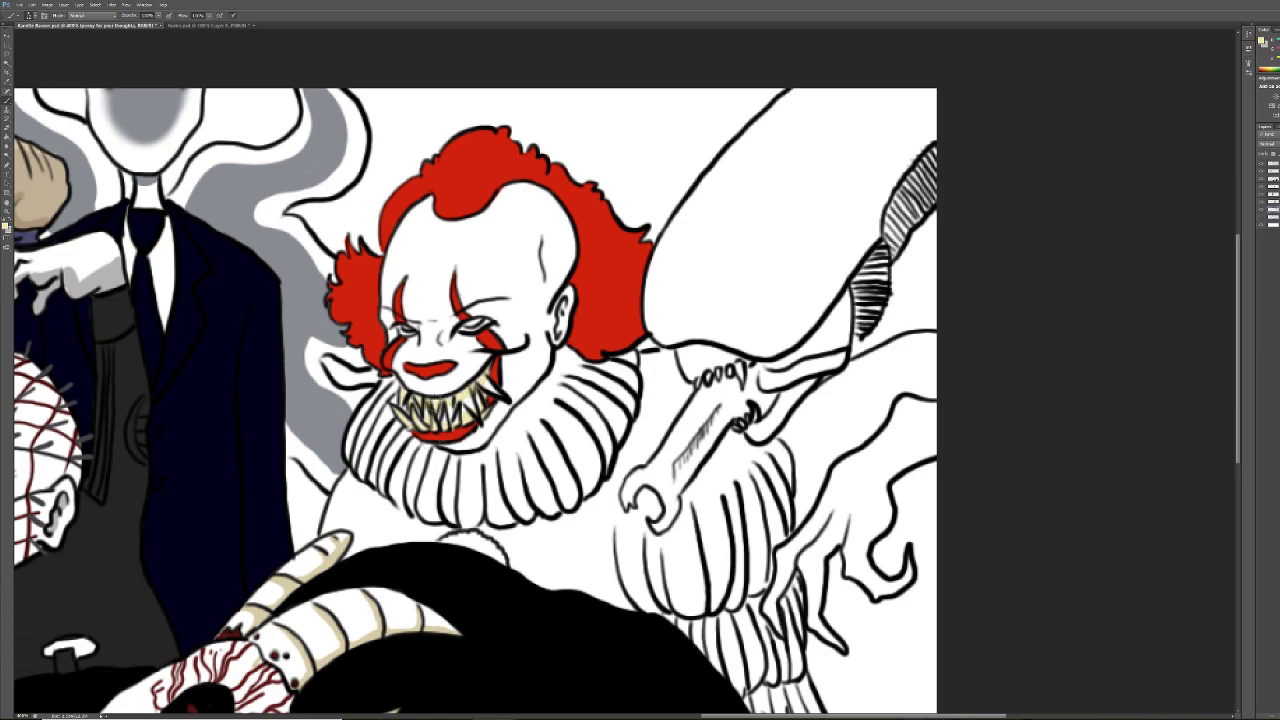
Shade the clown's teeth with a slightly darker yellow and blend the shading between them
click(7, 229)
click(598, 237)
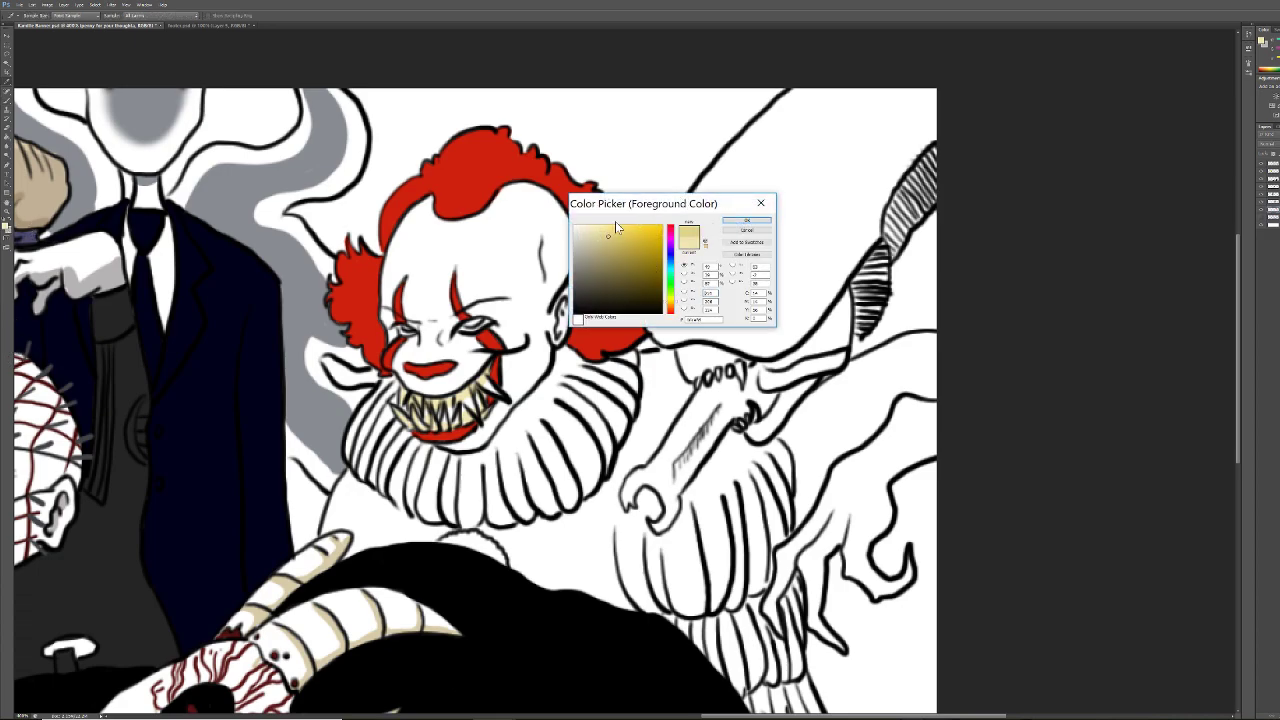
click(745, 221)
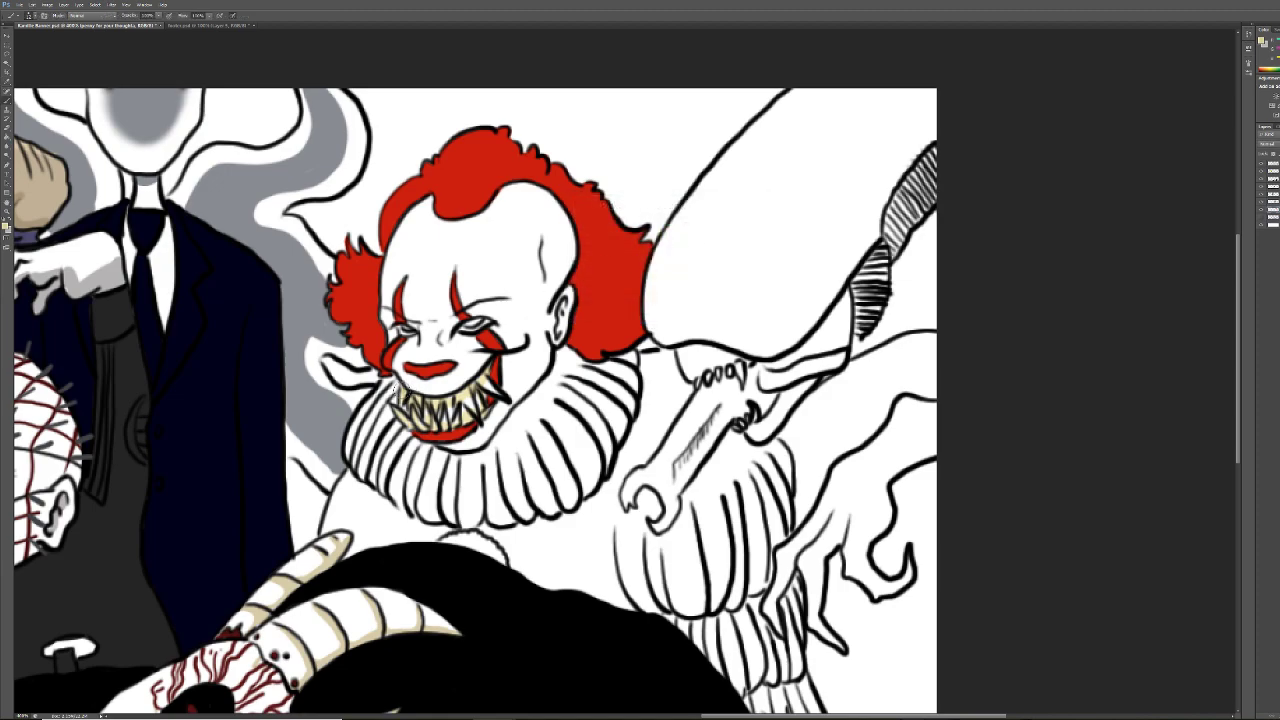
drag(416, 420, 403, 428)
mouse_move(414, 422)
mouse_down()
mouse_move(432, 430)
mouse_move(424, 400)
mouse_up()
mouse_move(440, 428)
mouse_down()
mouse_move(476, 412)
mouse_move(488, 386)
mouse_move(474, 374)
mouse_move(496, 398)
mouse_move(491, 424)
mouse_up()
click(9, 152)
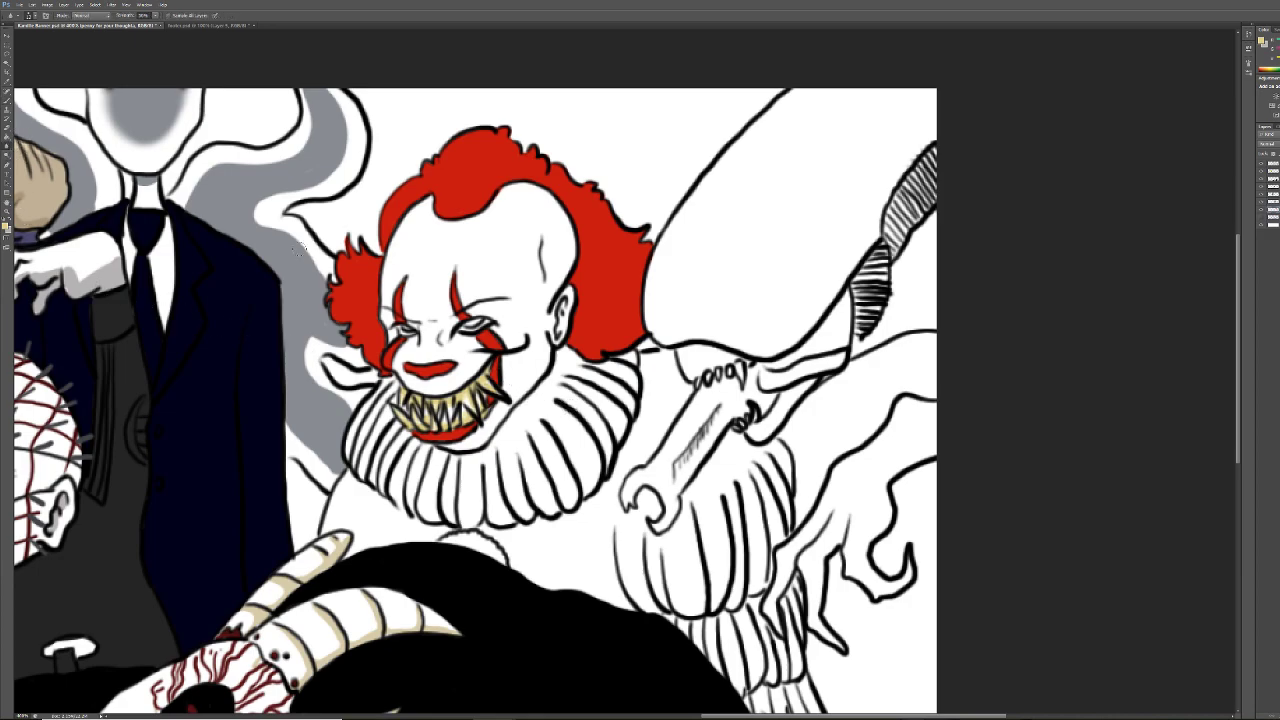
drag(448, 410, 466, 400)
Choose the Brush and set the foreground colour to a pale pink
click(7, 97)
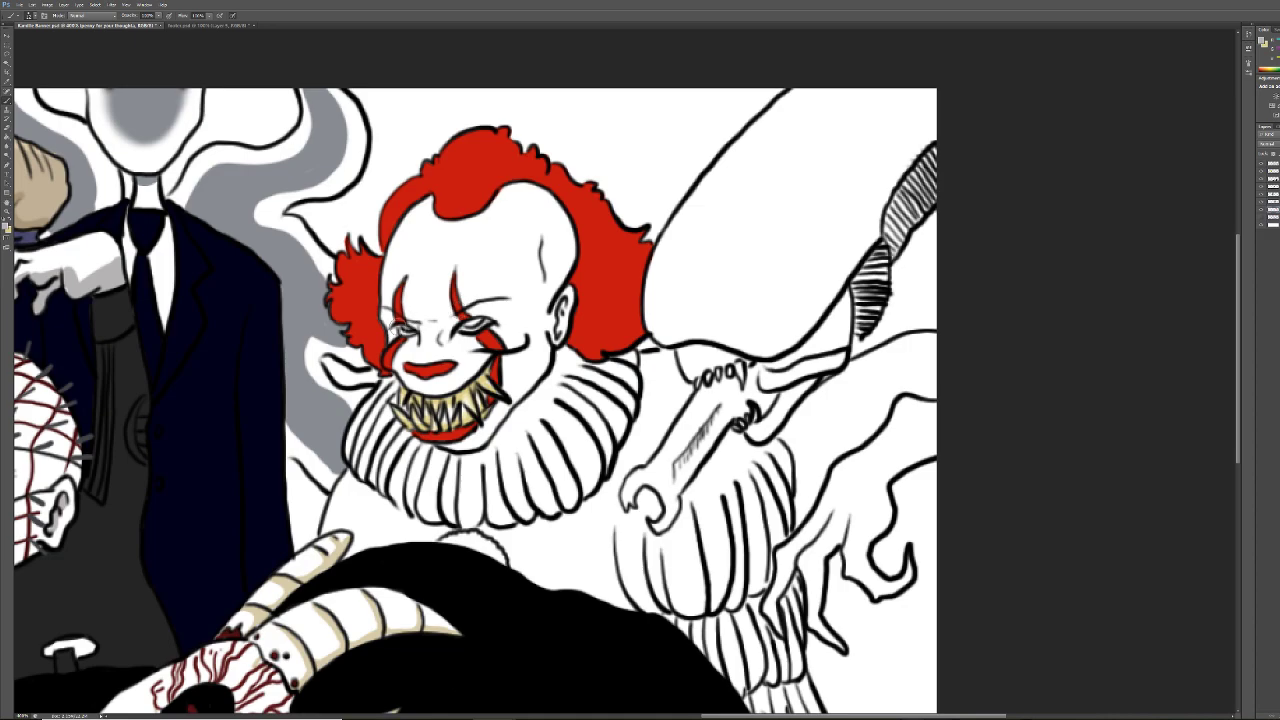
click(7, 228)
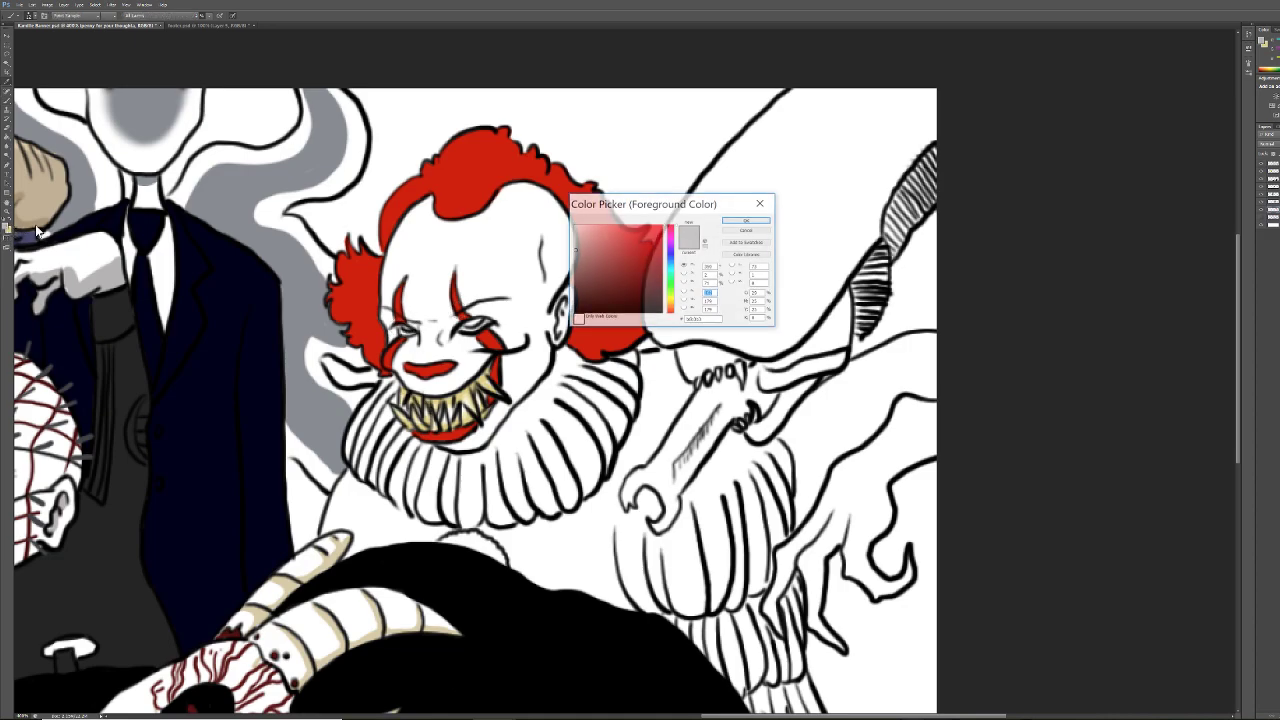
drag(596, 232, 587, 234)
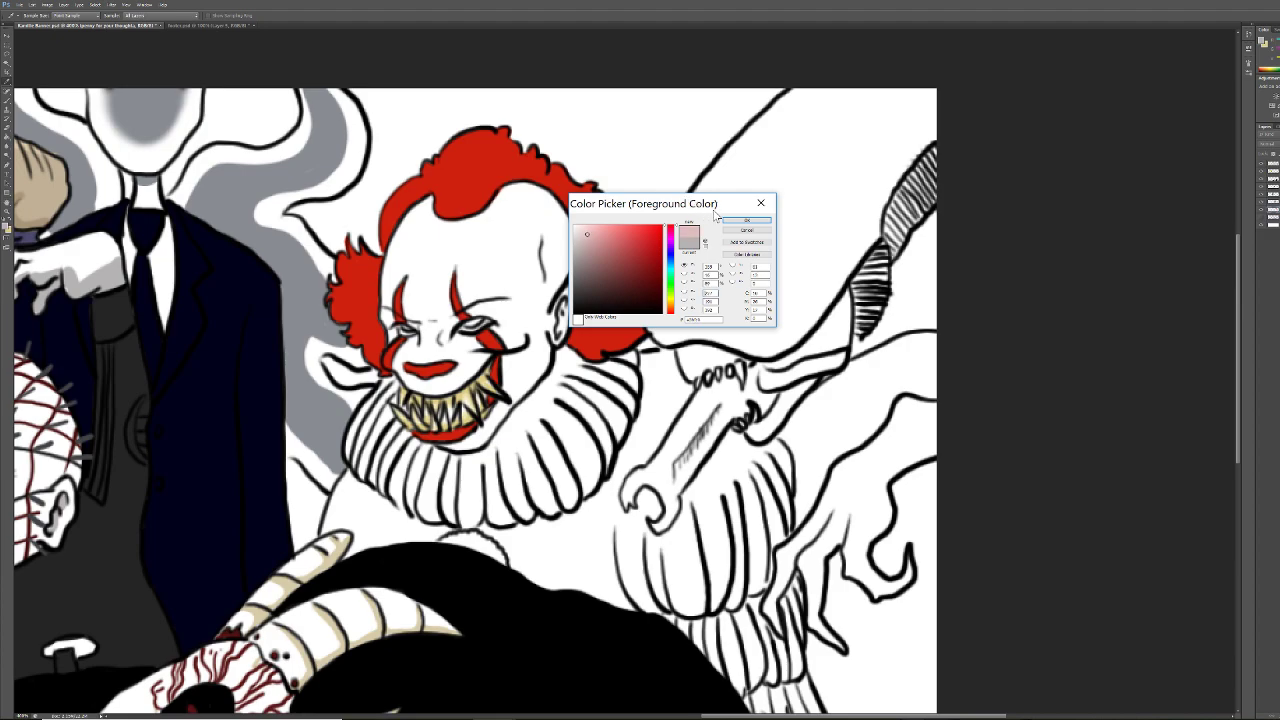
click(746, 220)
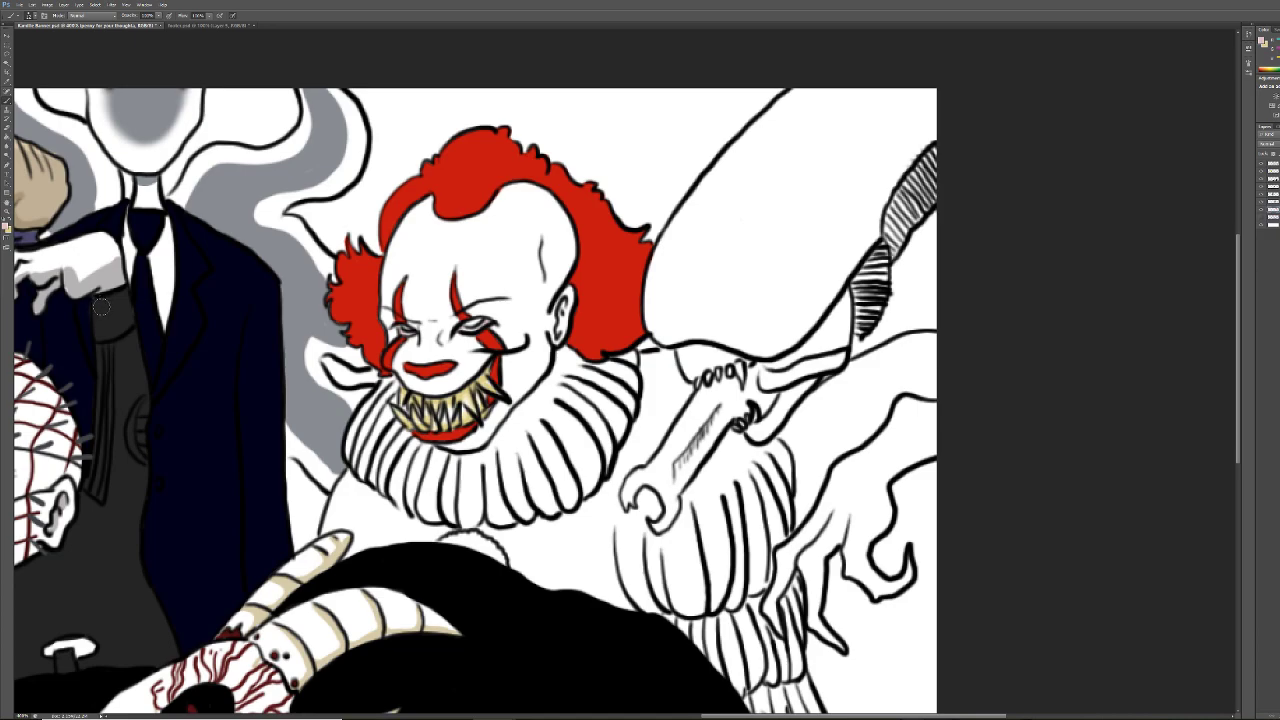
Set the foreground colour to a dark greyish blue and paint the inside of both of the clown's eyes
click(7, 231)
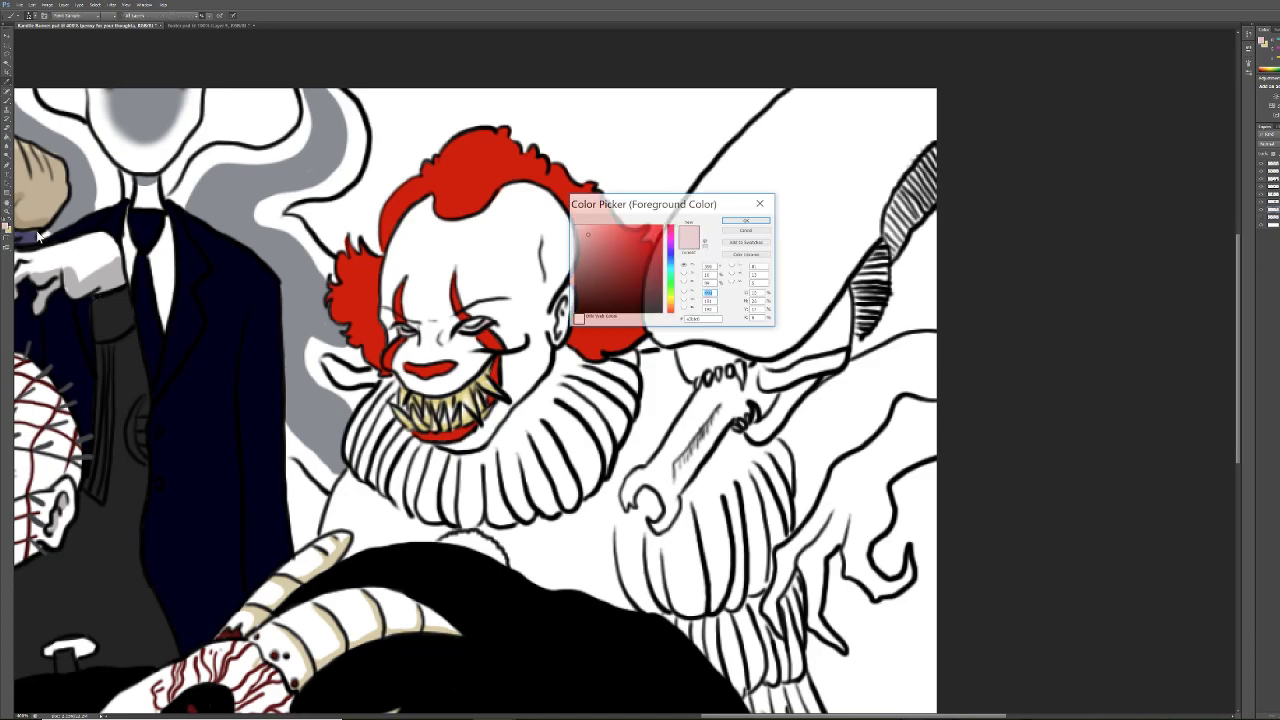
click(669, 254)
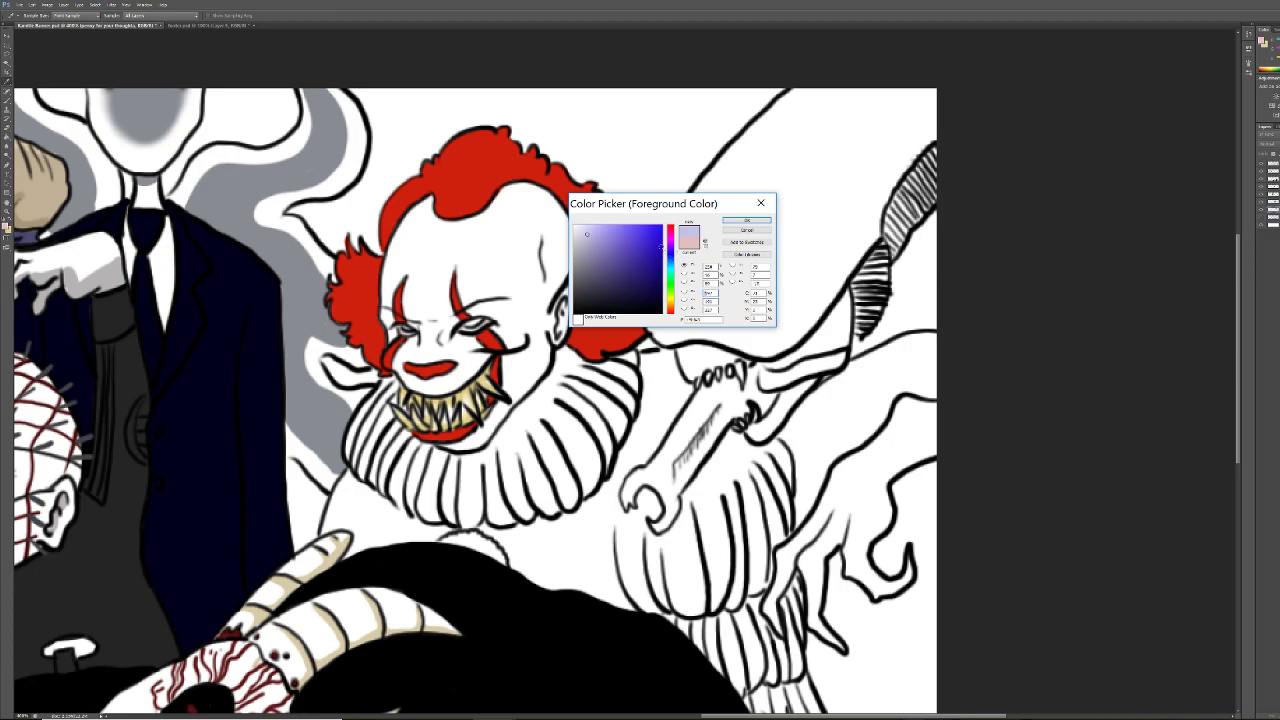
click(587, 270)
click(605, 282)
click(746, 220)
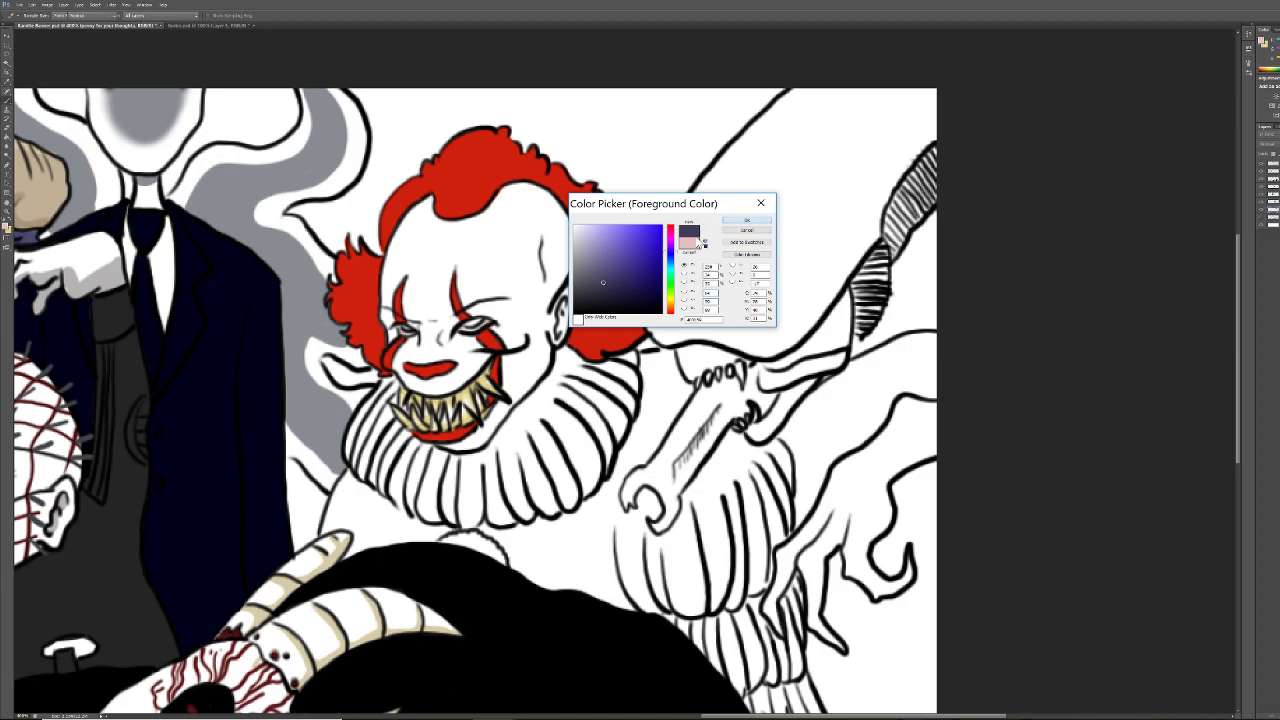
key(b)
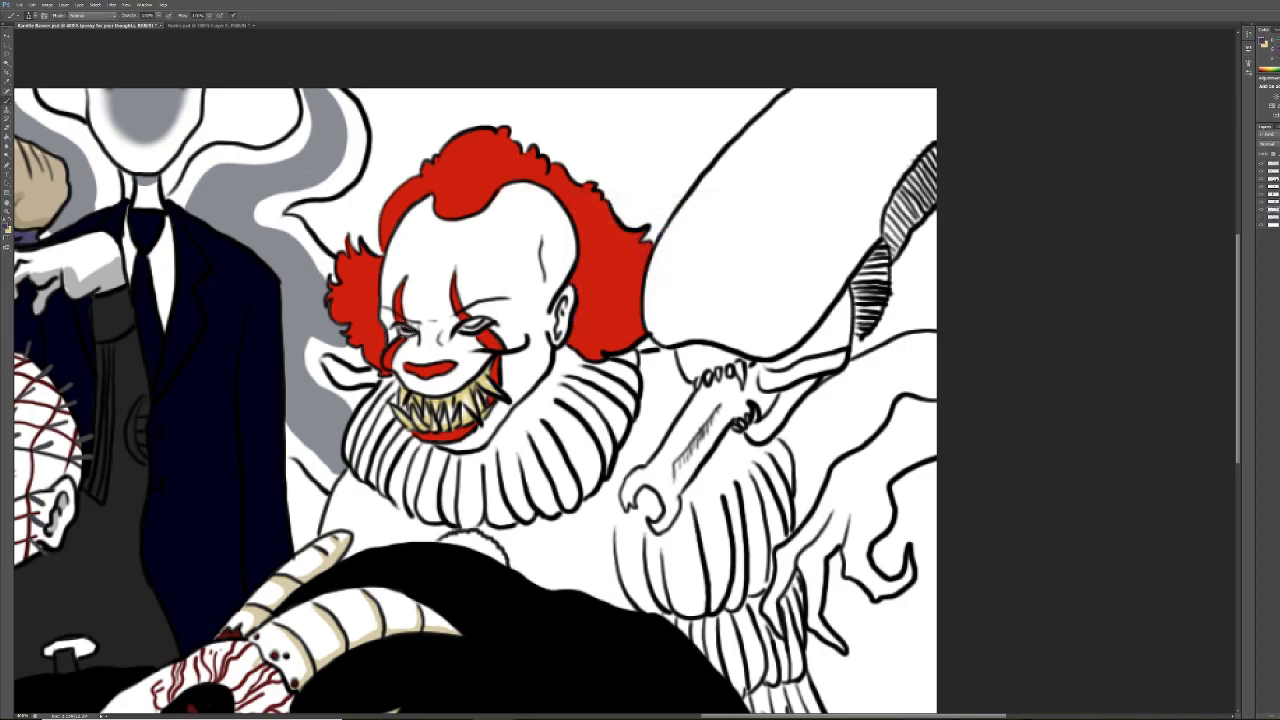
mouse_move(406, 328)
mouse_down()
mouse_move(482, 320)
mouse_move(462, 324)
mouse_up()
Darken the foreground blue and brush the deeper shade over both of the clown's eyes
click(7, 230)
click(609, 286)
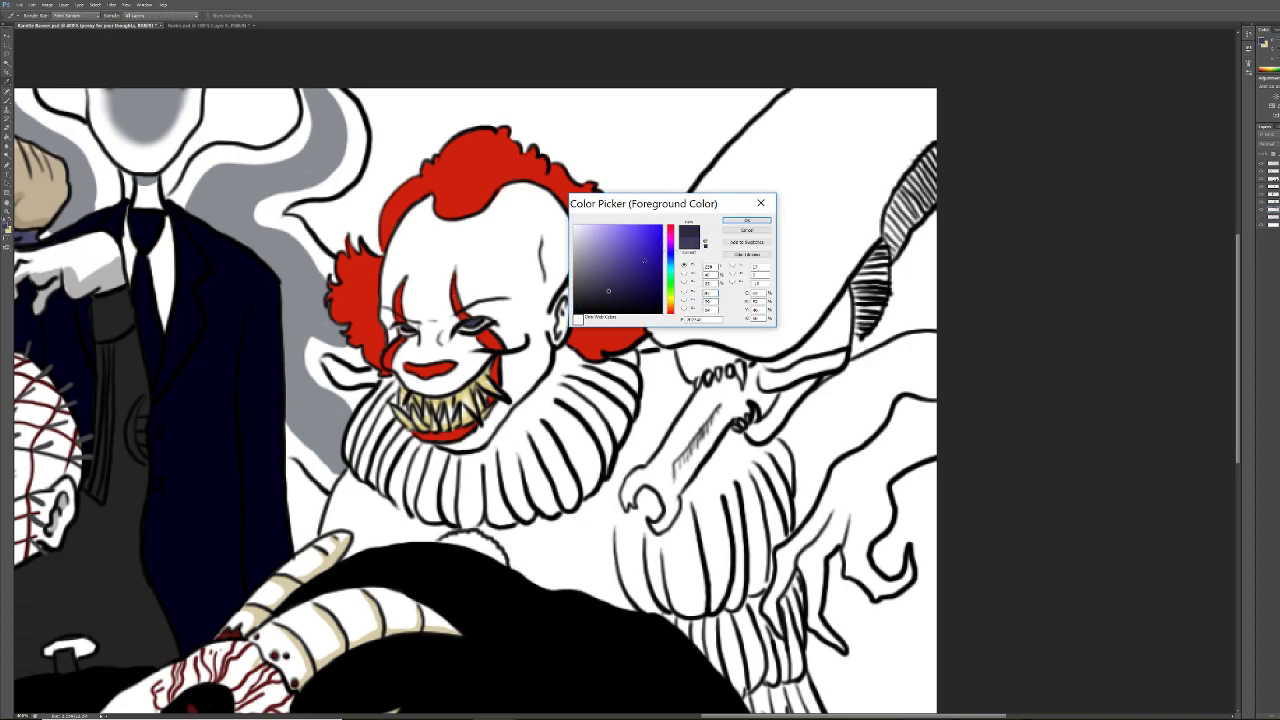
click(746, 220)
drag(498, 322, 400, 326)
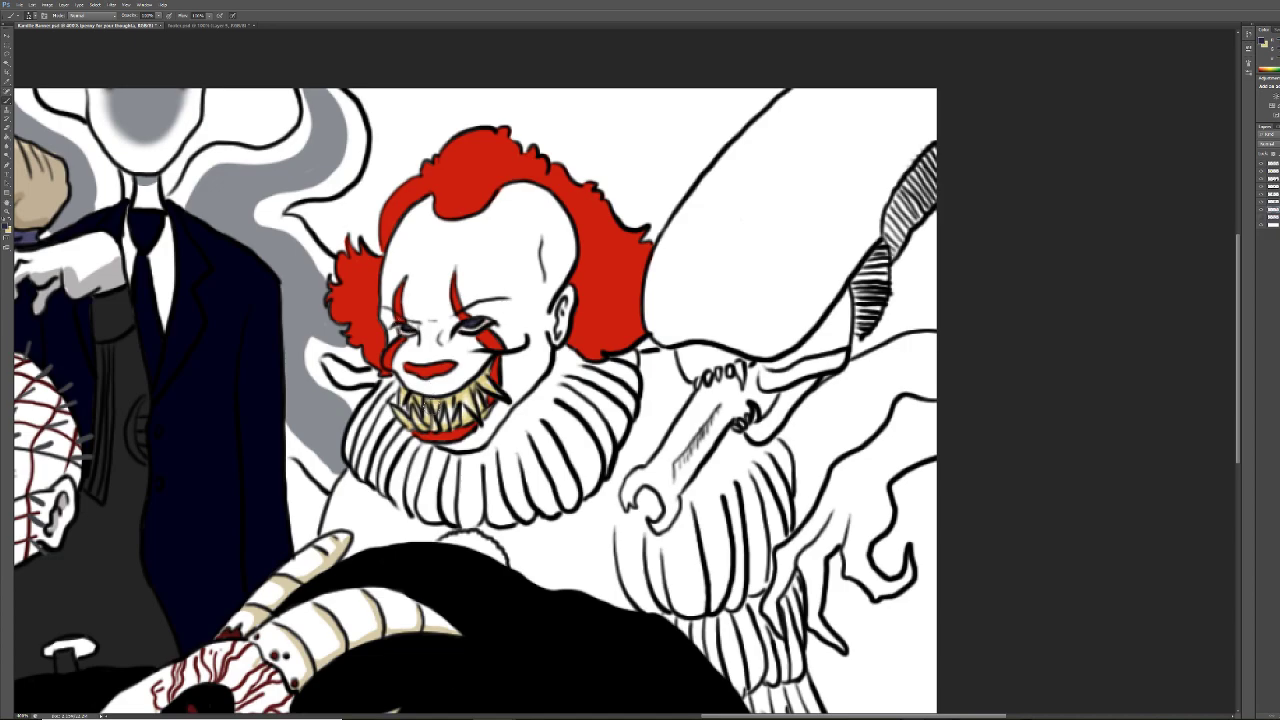
Set the foreground colour to a mid grey and touch up the clown's eye
click(11, 228)
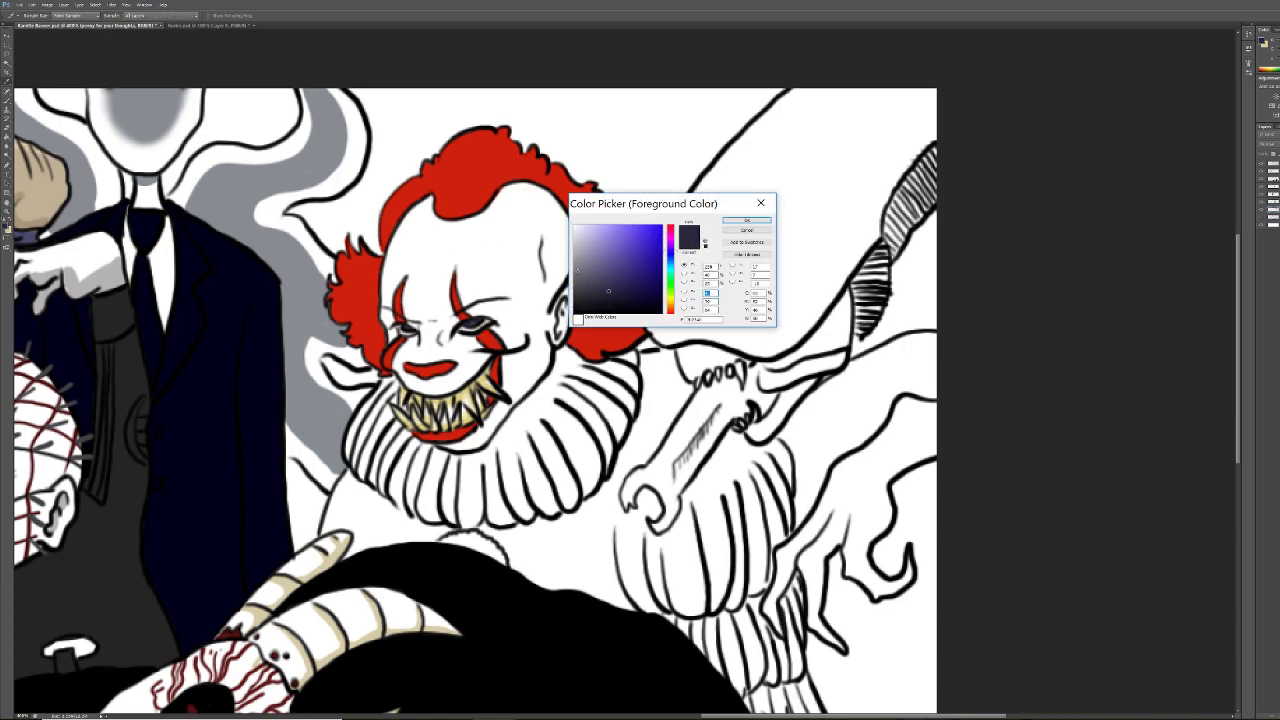
click(746, 220)
mouse_move(468, 330)
mouse_down()
mouse_move(480, 320)
mouse_move(470, 328)
mouse_up()
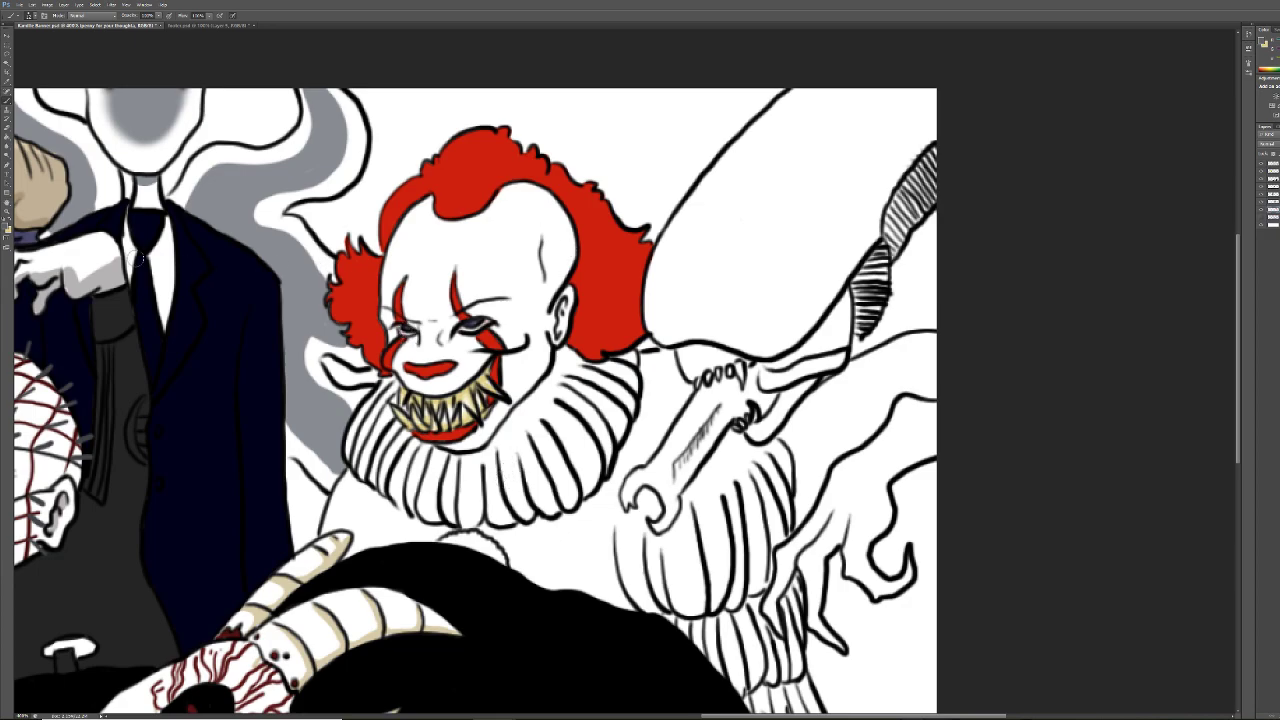
Set the foreground colour to a light beige and shade beside the crease on the clown's temple
click(7, 231)
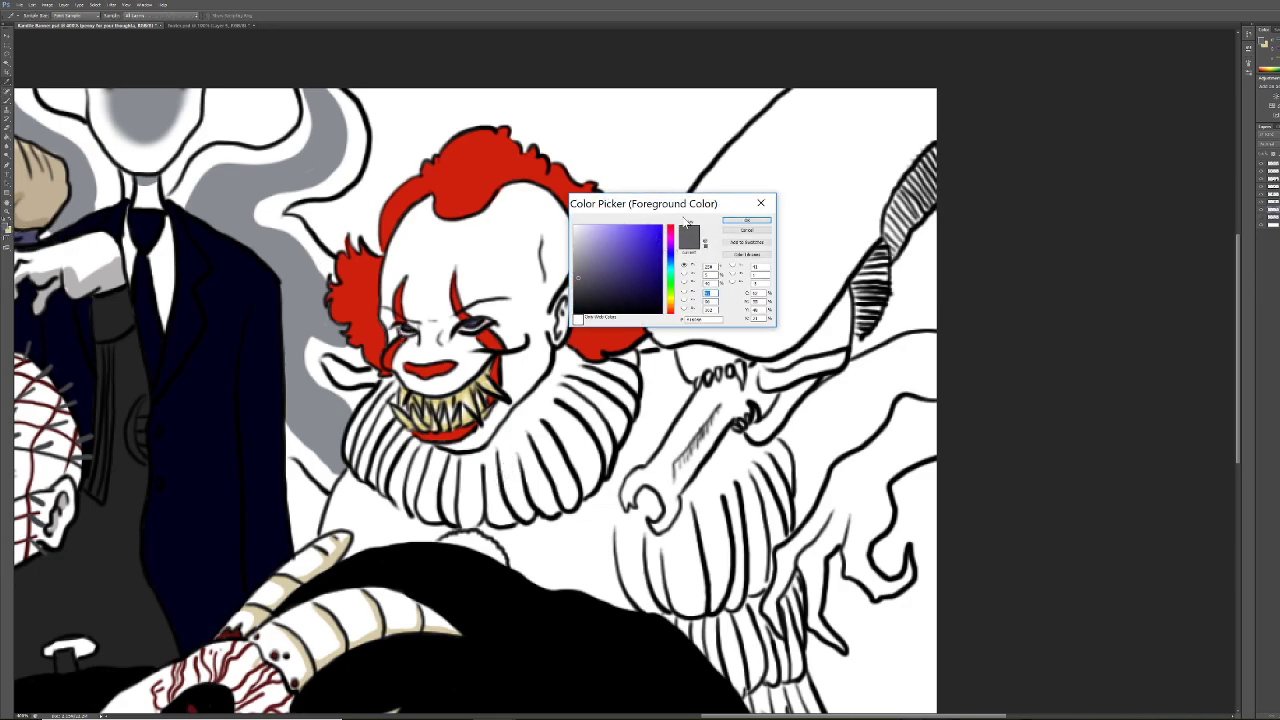
click(671, 307)
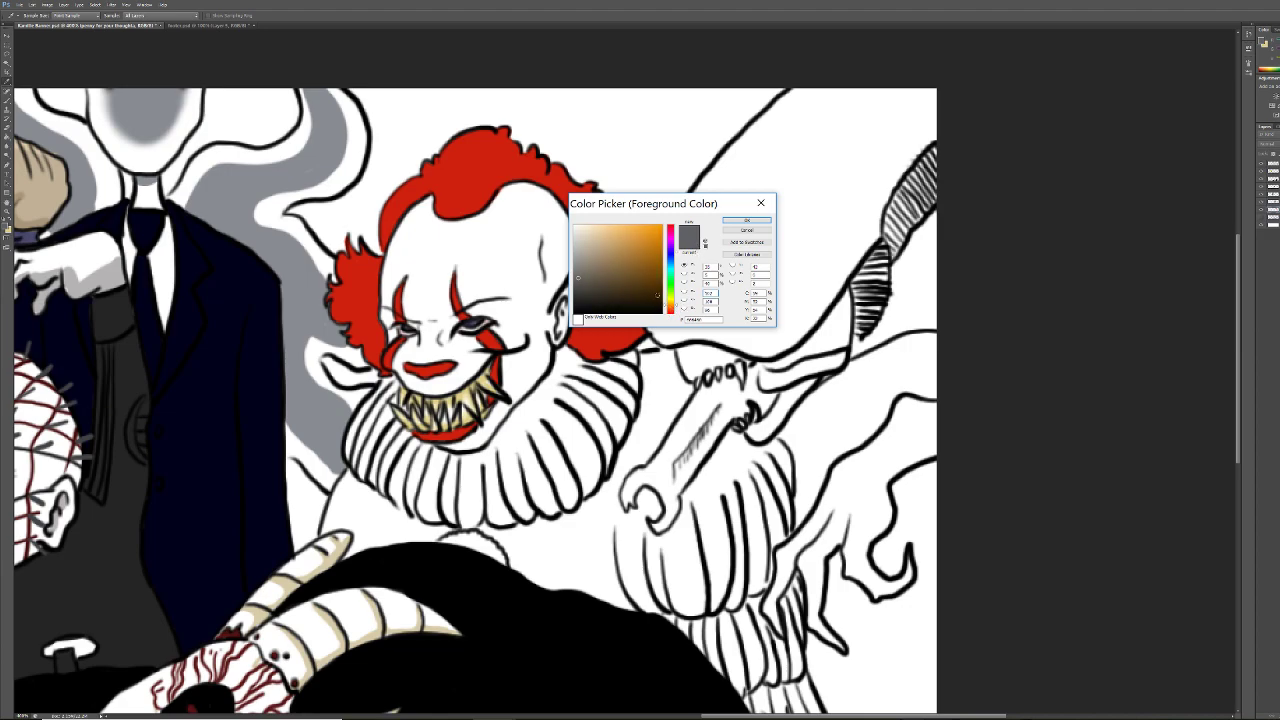
drag(670, 305, 673, 313)
click(585, 235)
click(746, 220)
drag(541, 238, 548, 286)
mouse_move(545, 240)
mouse_down()
mouse_move(548, 246)
mouse_move(549, 278)
mouse_move(556, 229)
mouse_up()
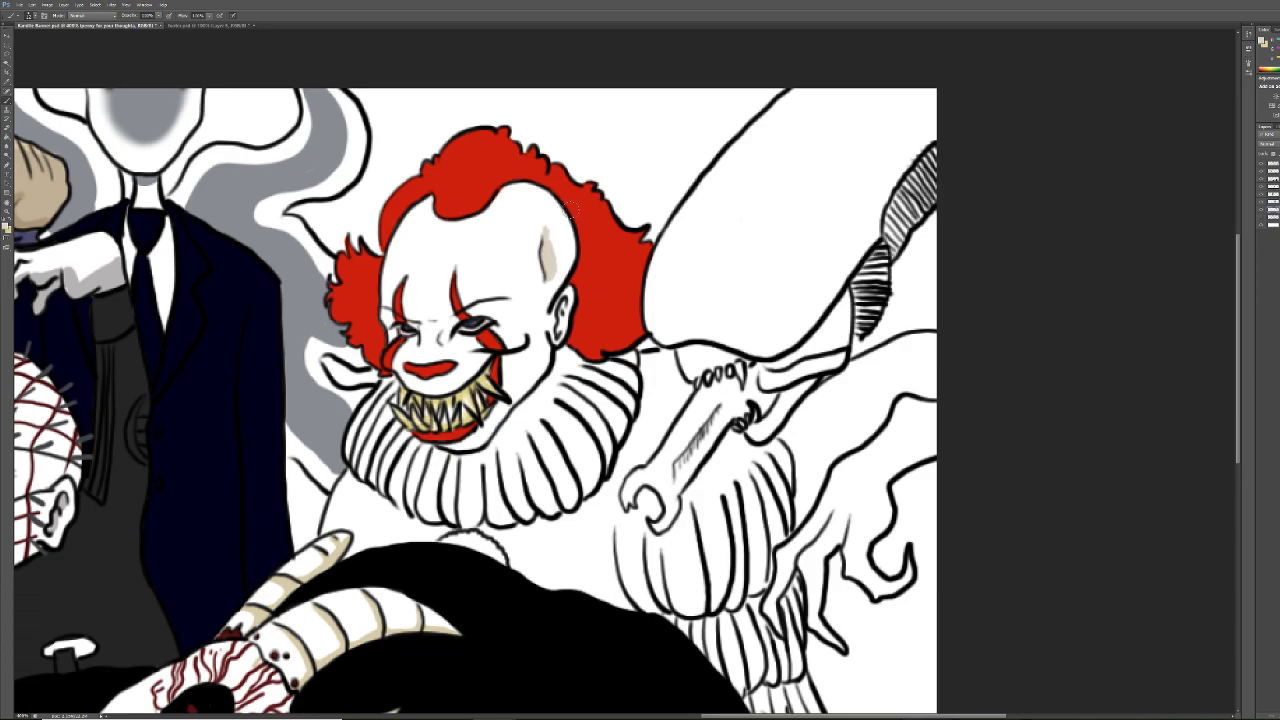
Erase the excess beige beside the temple crease and brush the same shade around the clown's eye
key(e)
mouse_move(557, 256)
mouse_down()
mouse_move(549, 282)
mouse_move(558, 270)
mouse_up()
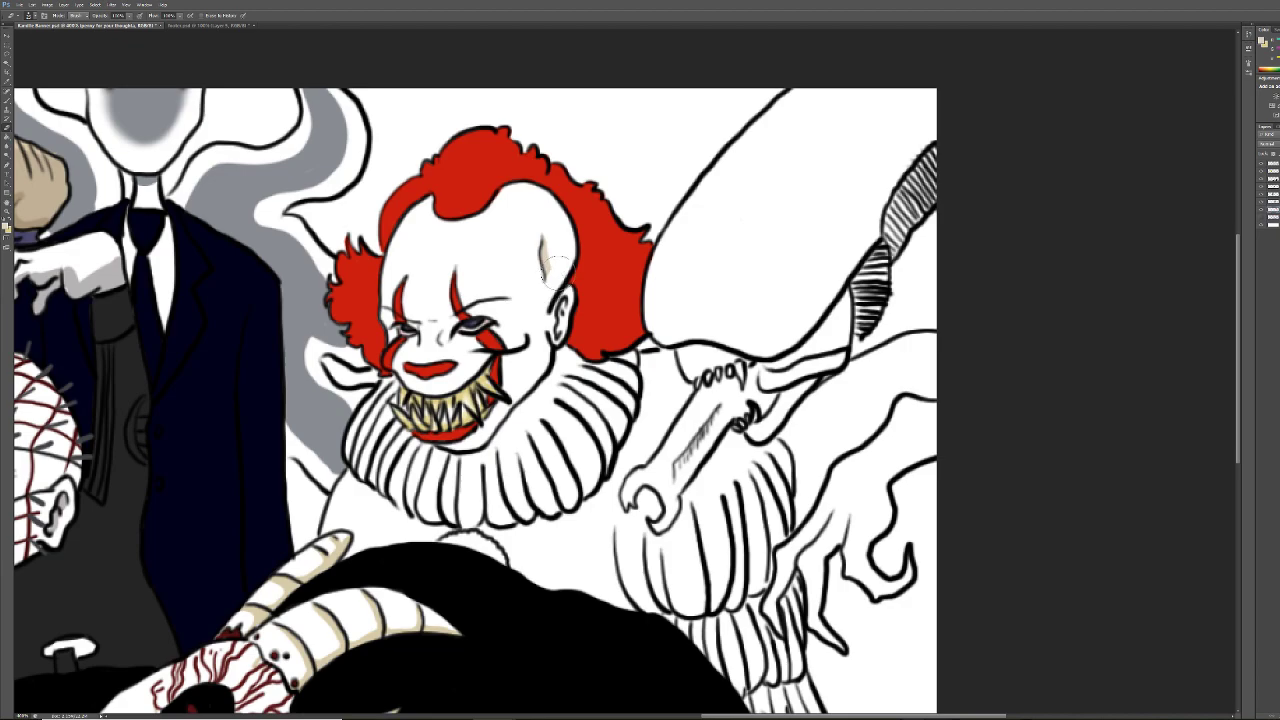
key(b)
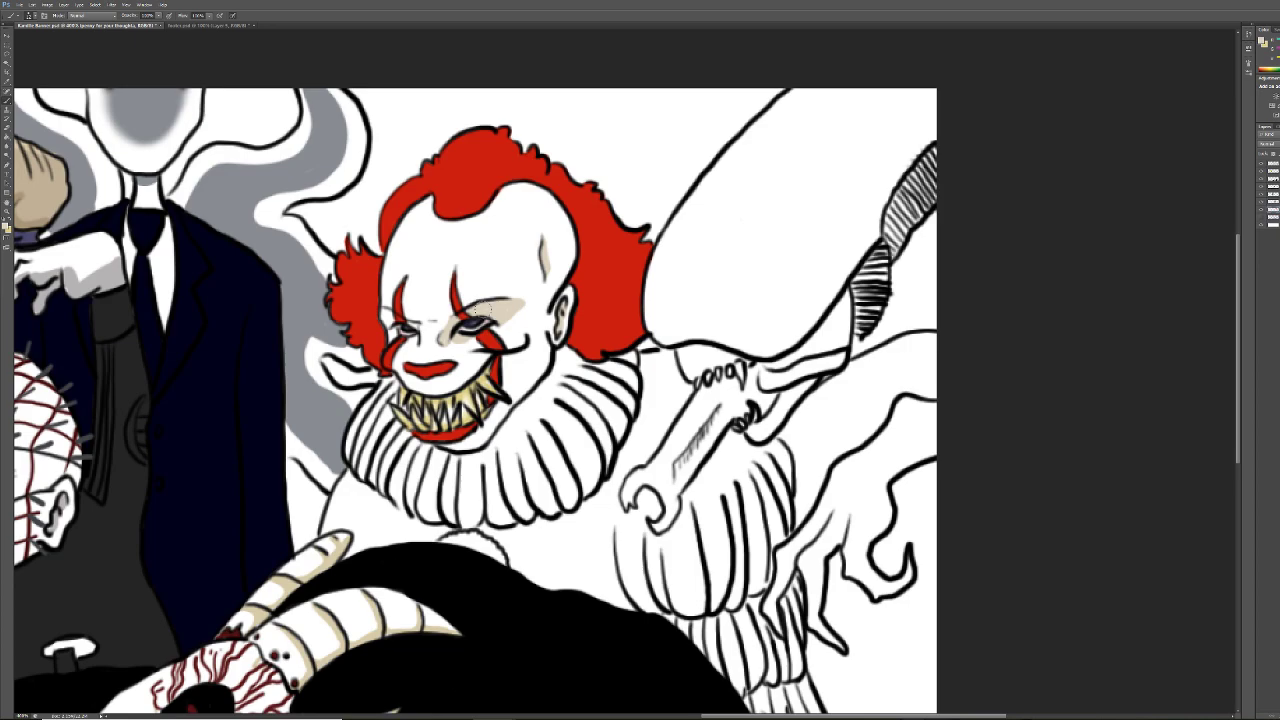
Make the foreground beige greyer and shade the clown's eye sockets, cheek, ear and jaw
click(5, 228)
click(583, 243)
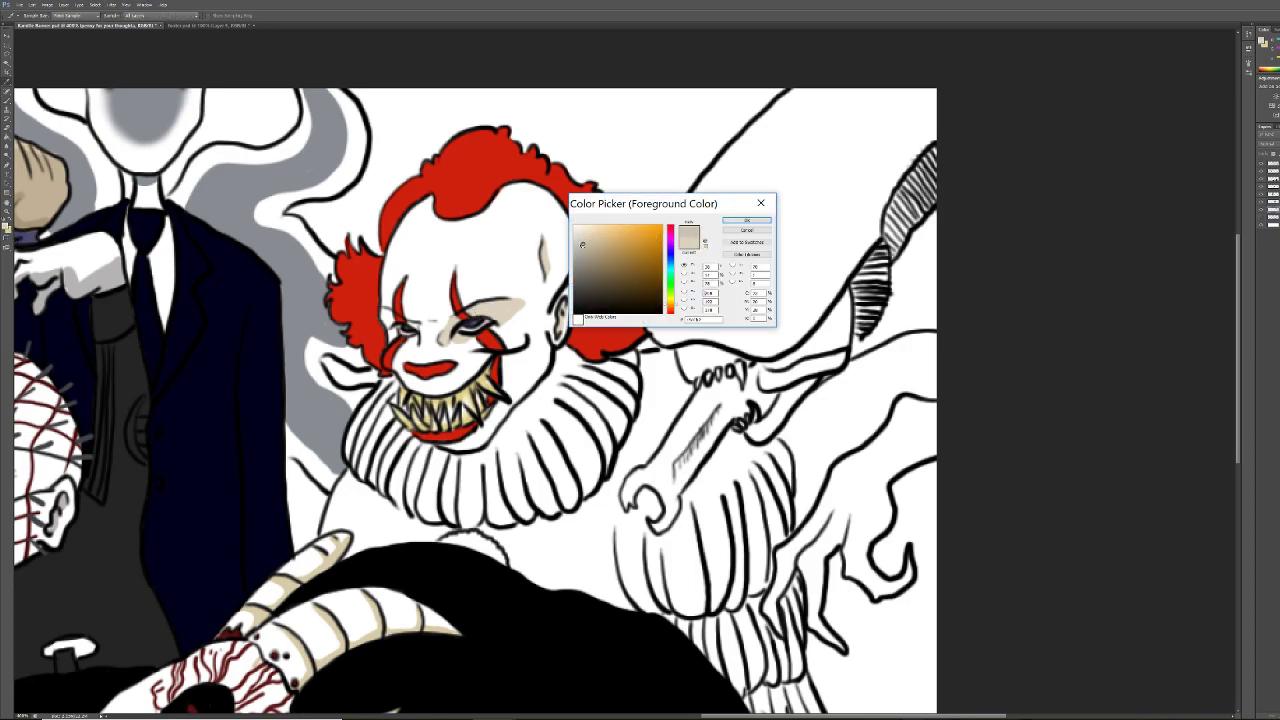
click(732, 222)
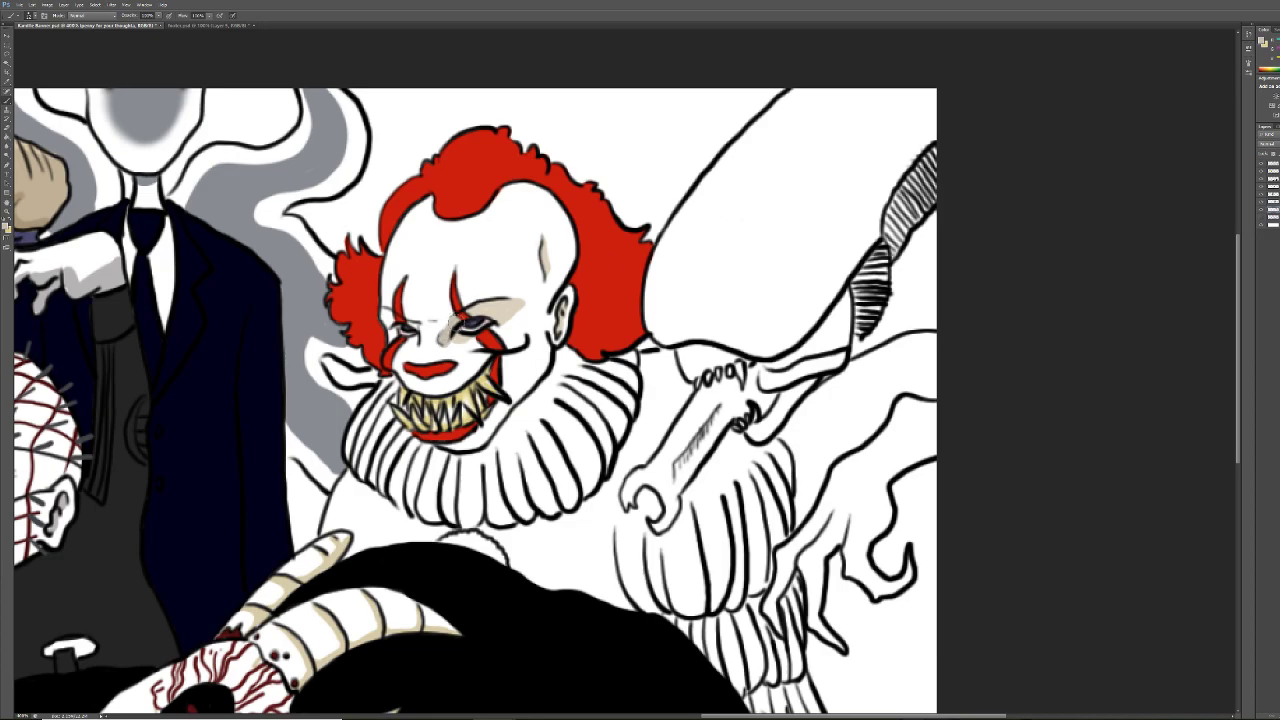
drag(456, 338, 484, 306)
mouse_move(500, 316)
mouse_down()
mouse_move(526, 293)
mouse_move(540, 240)
mouse_move(547, 267)
mouse_up()
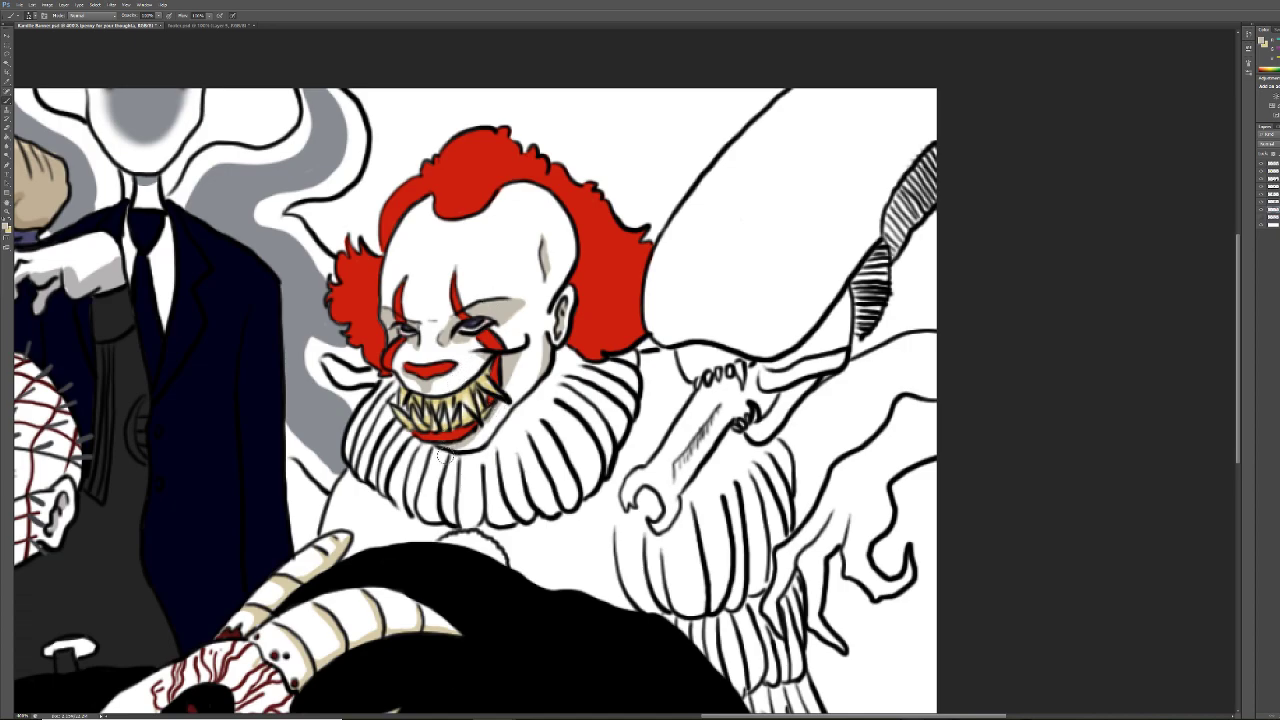
Set the foreground colour to a pale pink and tint the skin around the clown's mouth
click(7, 228)
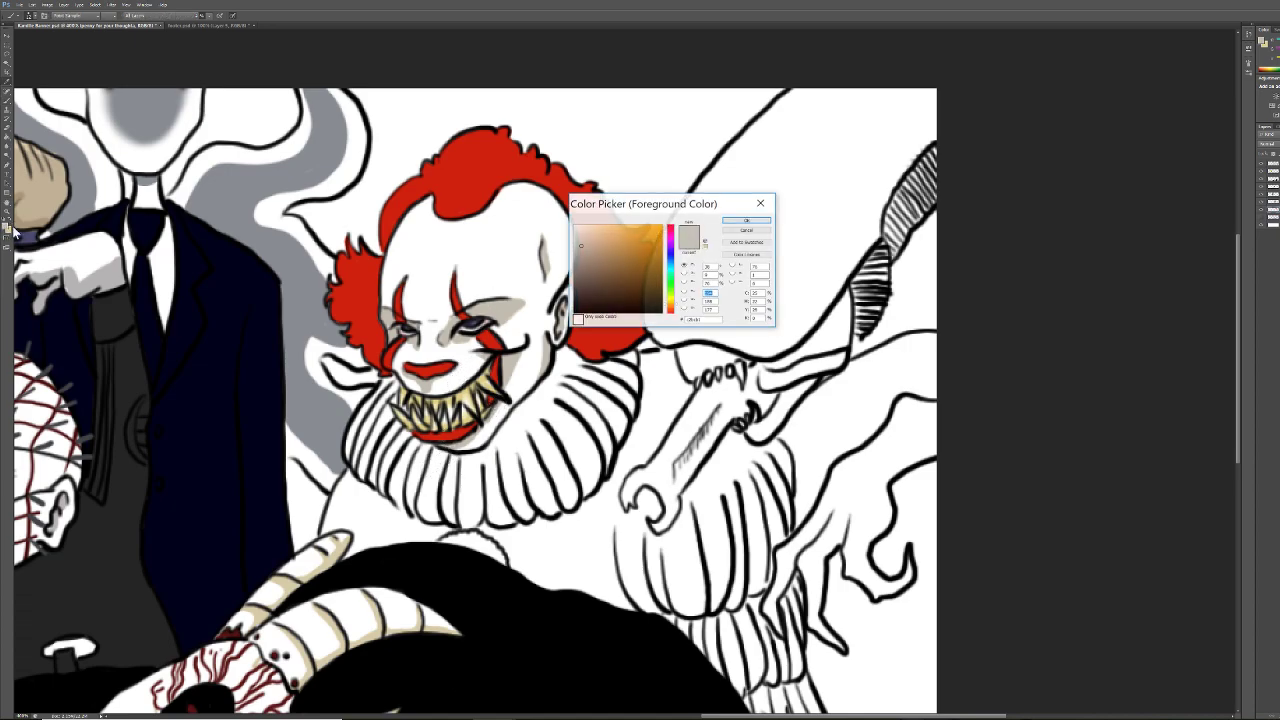
click(586, 232)
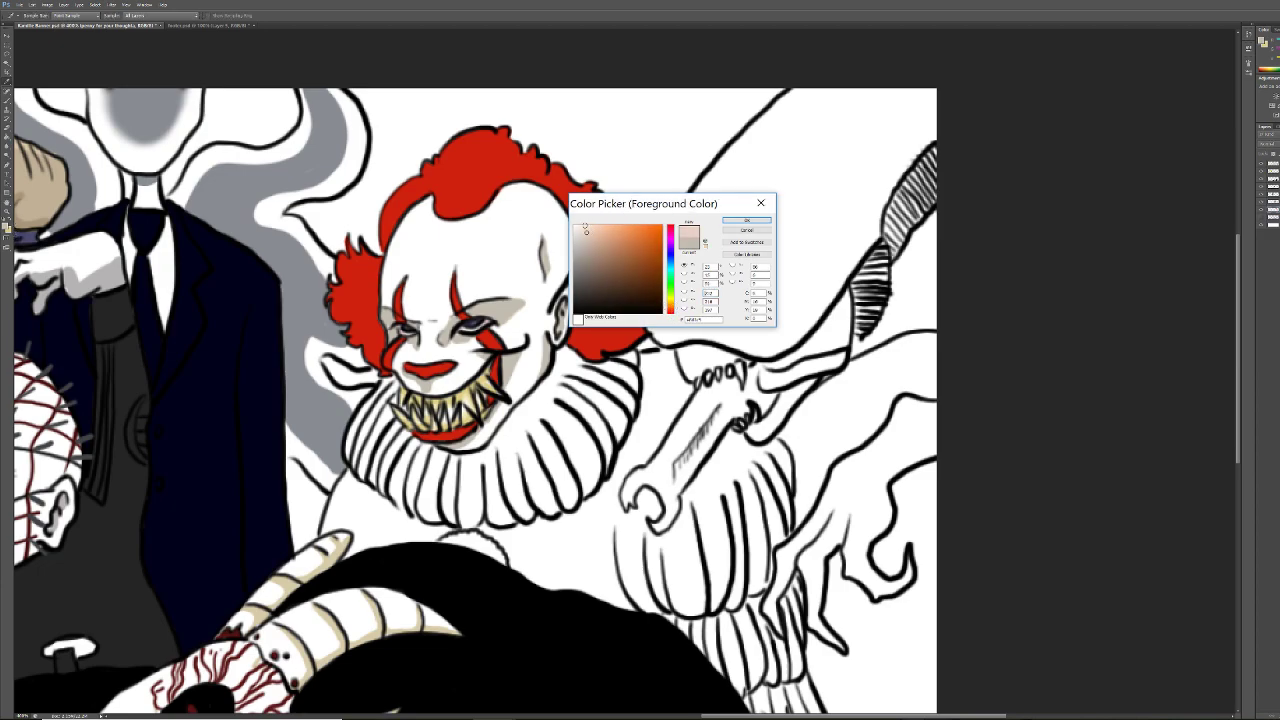
click(670, 314)
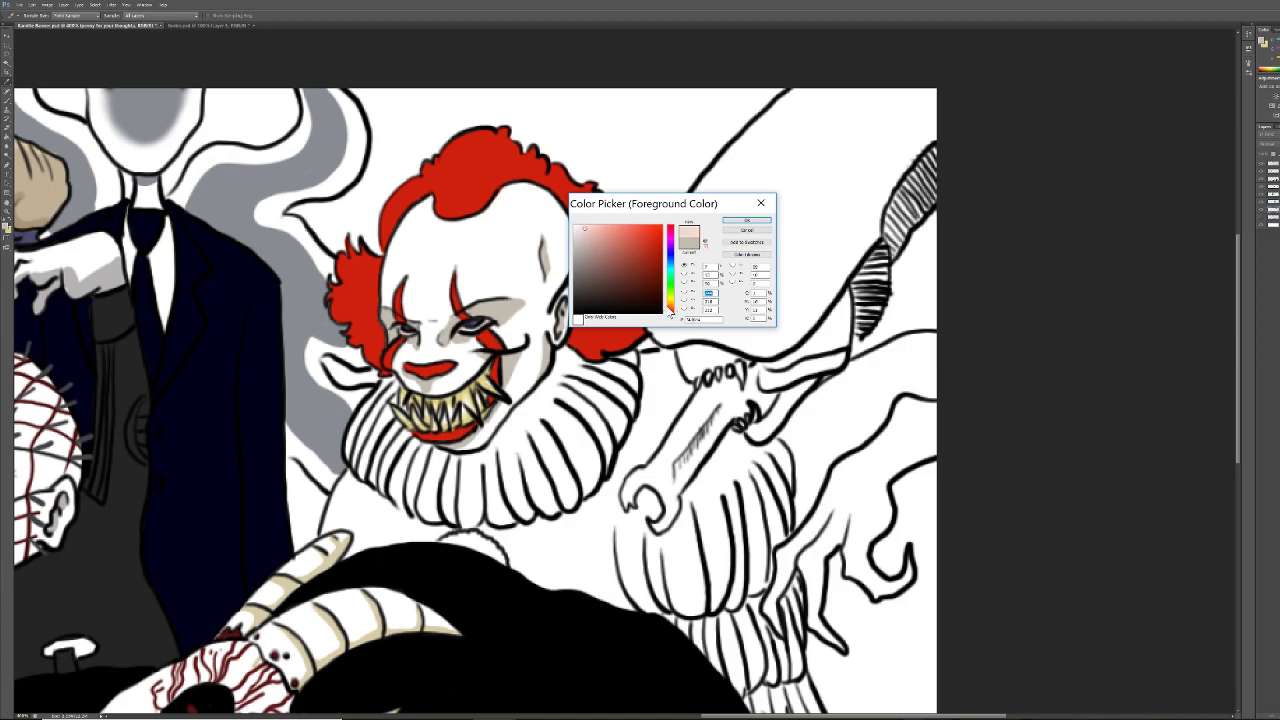
click(746, 220)
mouse_move(412, 384)
mouse_down()
mouse_move(444, 392)
mouse_move(463, 375)
mouse_move(440, 391)
mouse_move(412, 386)
mouse_up()
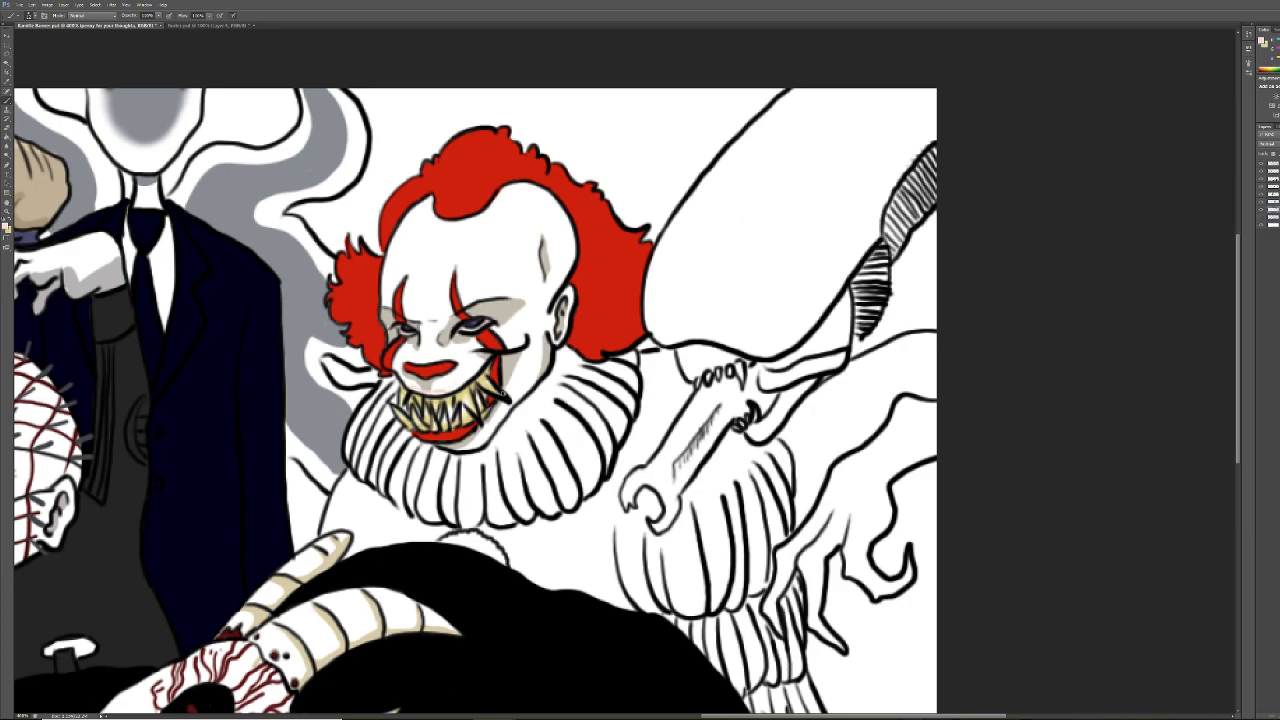
drag(497, 392, 506, 402)
Sample the red of the clown's hair, switch to a darker red and shade the inner areas of both side tufts
key(i)
click(489, 160)
key(b)
click(6, 230)
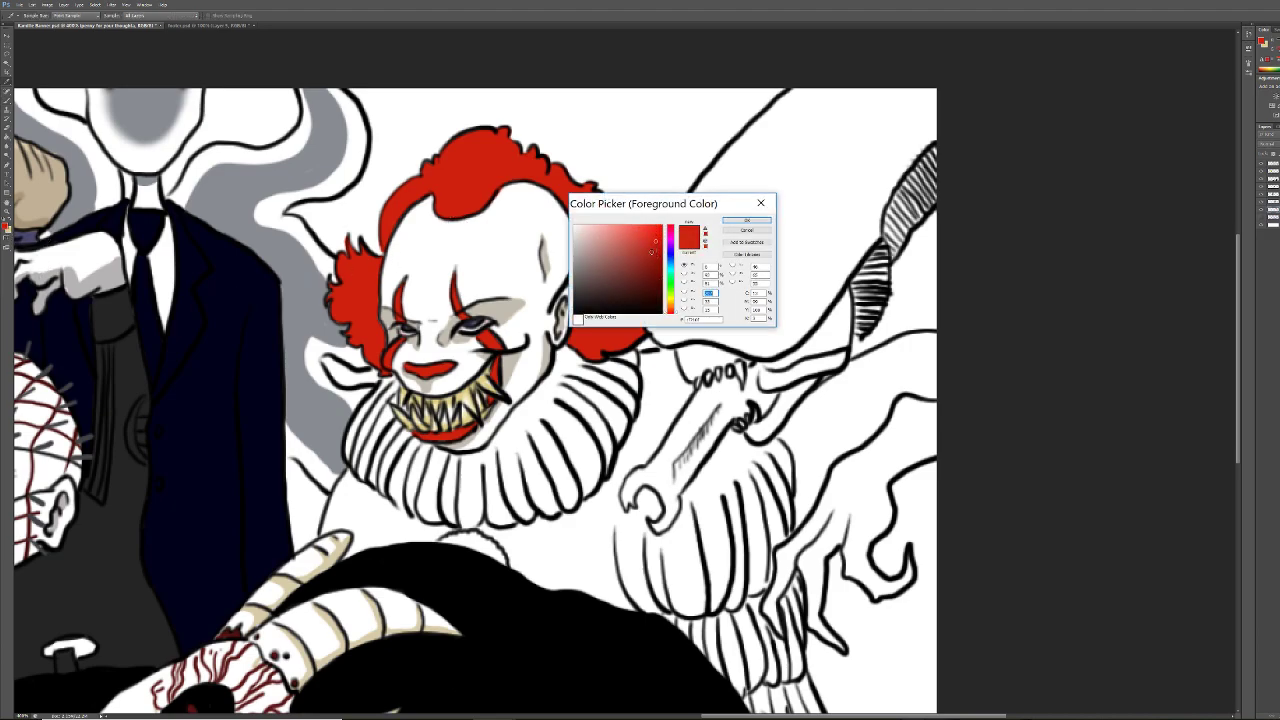
click(748, 221)
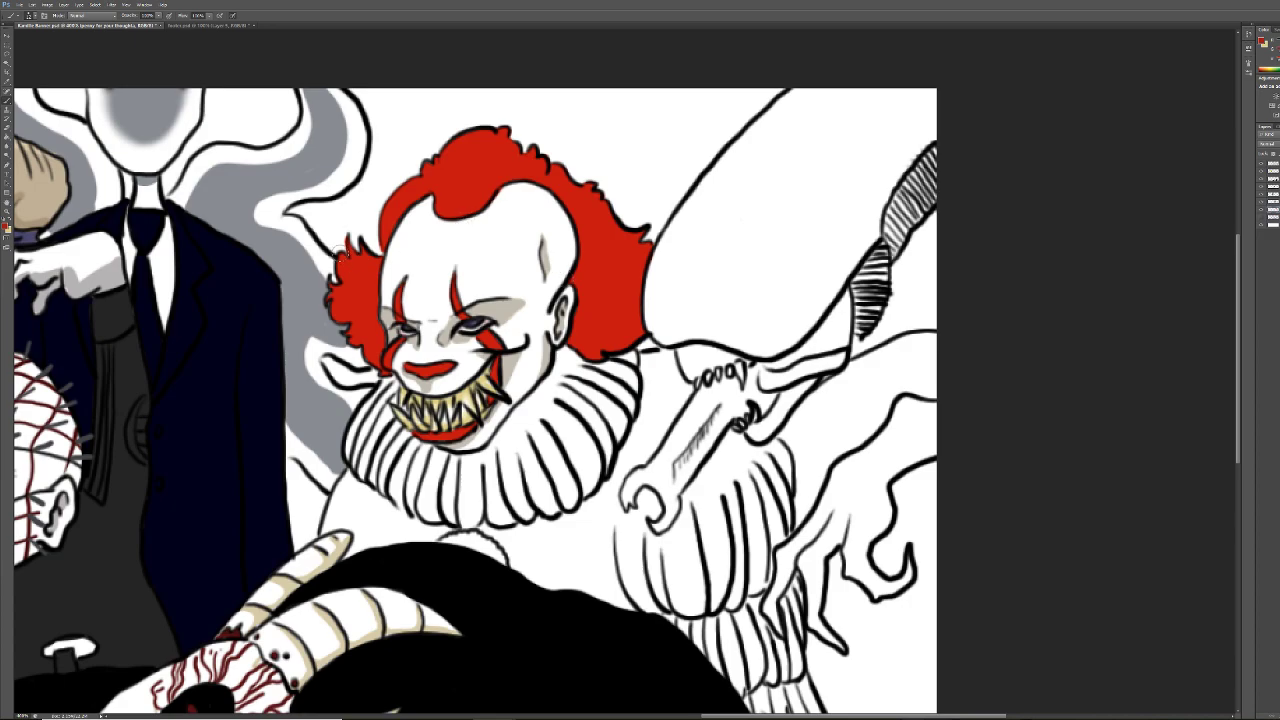
right_click(366, 312)
key(Escape)
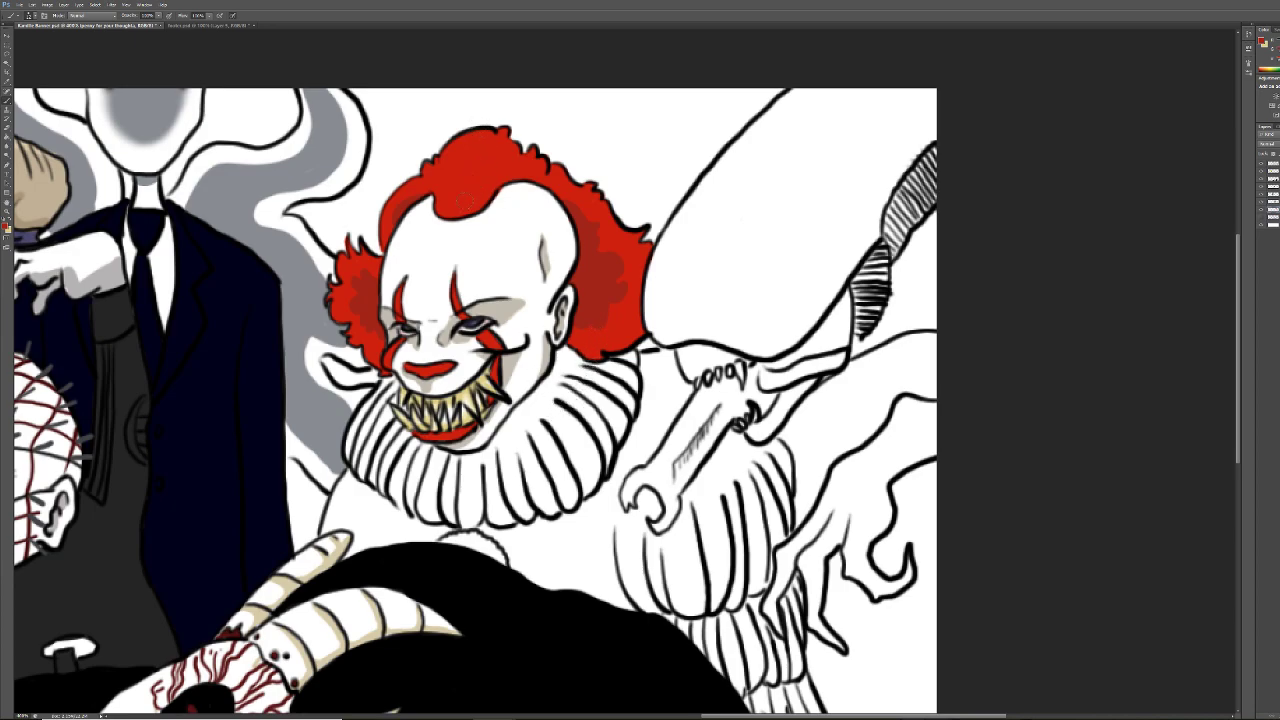
Set the foreground colour to a lighter red and paint highlights on the top of the clown's hair
key(i)
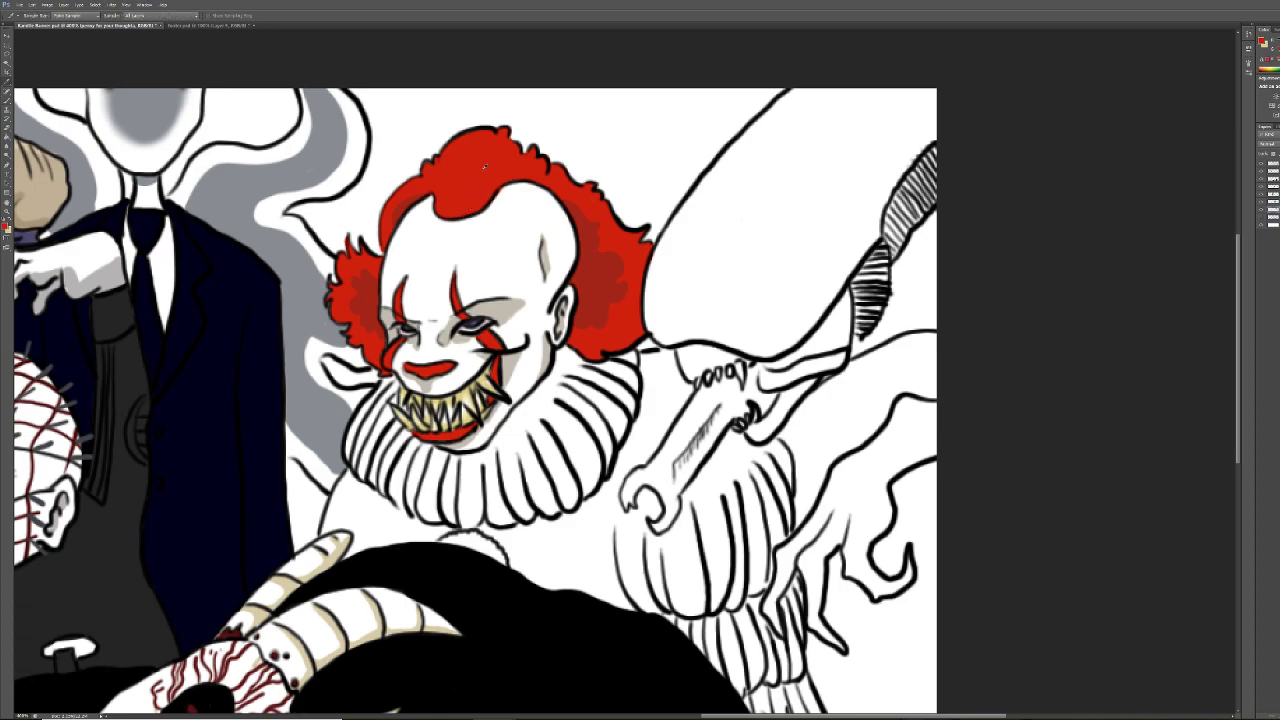
click(8, 229)
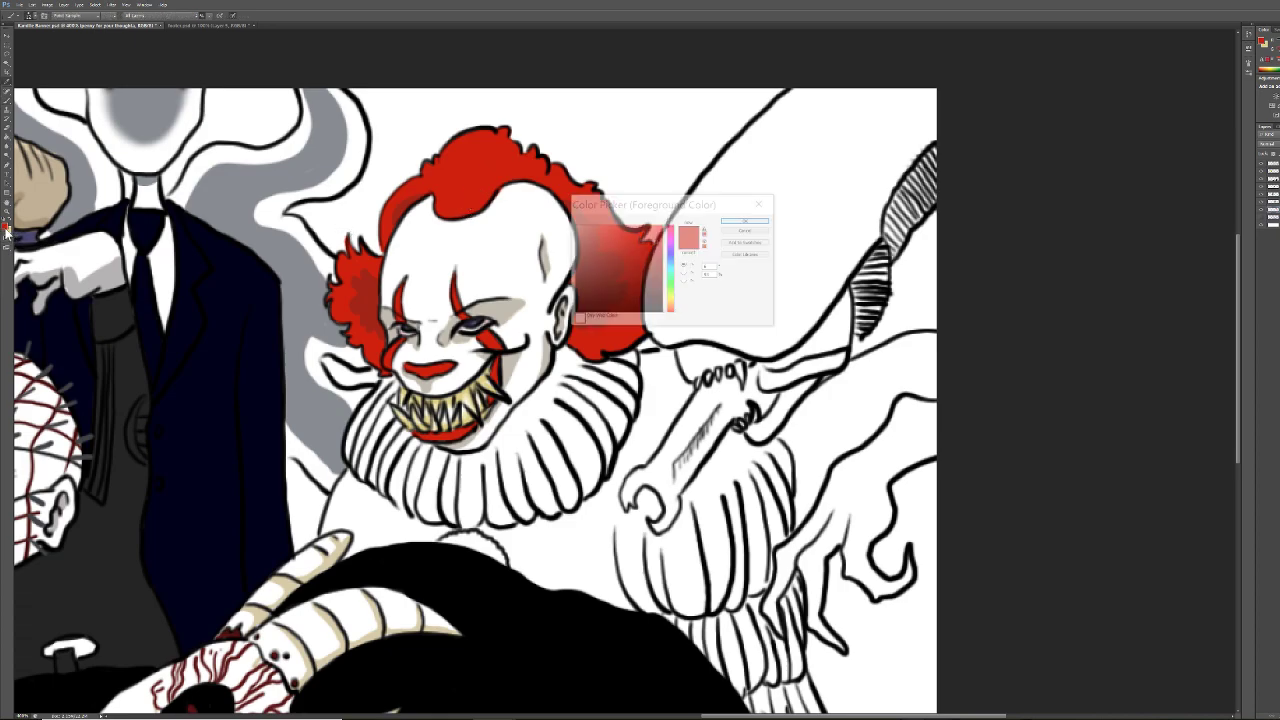
click(645, 231)
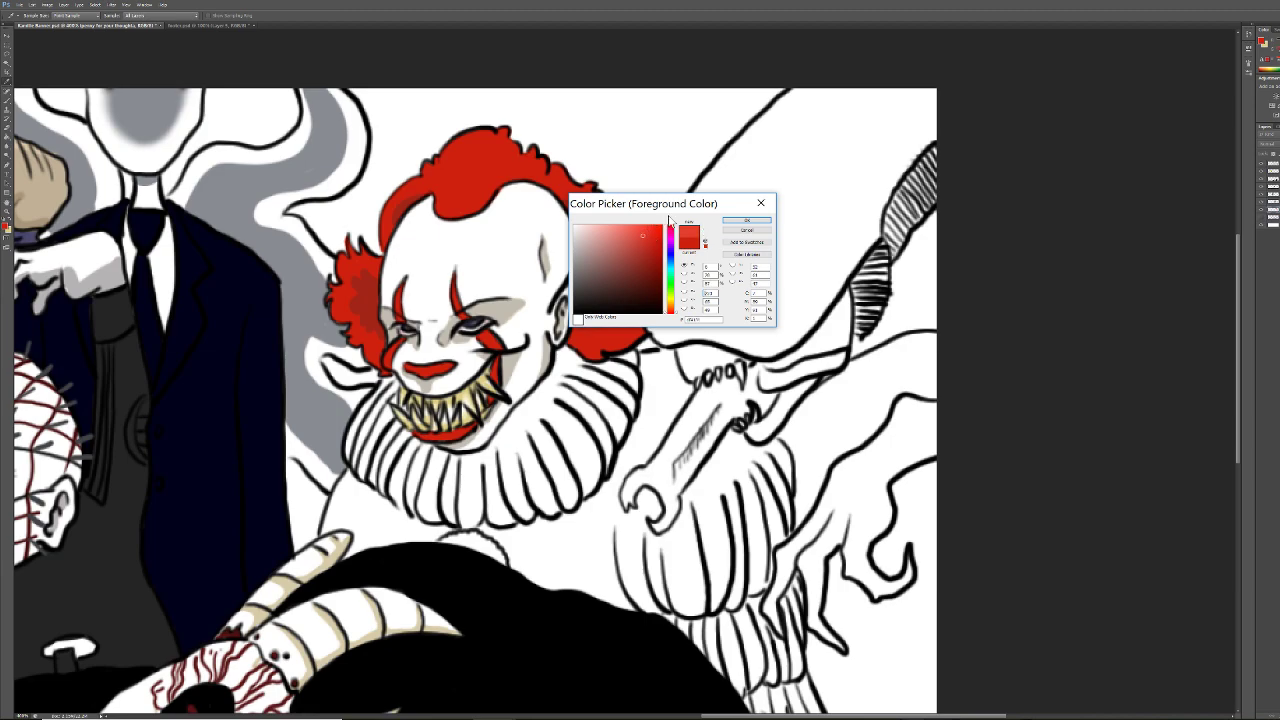
click(745, 220)
key(b)
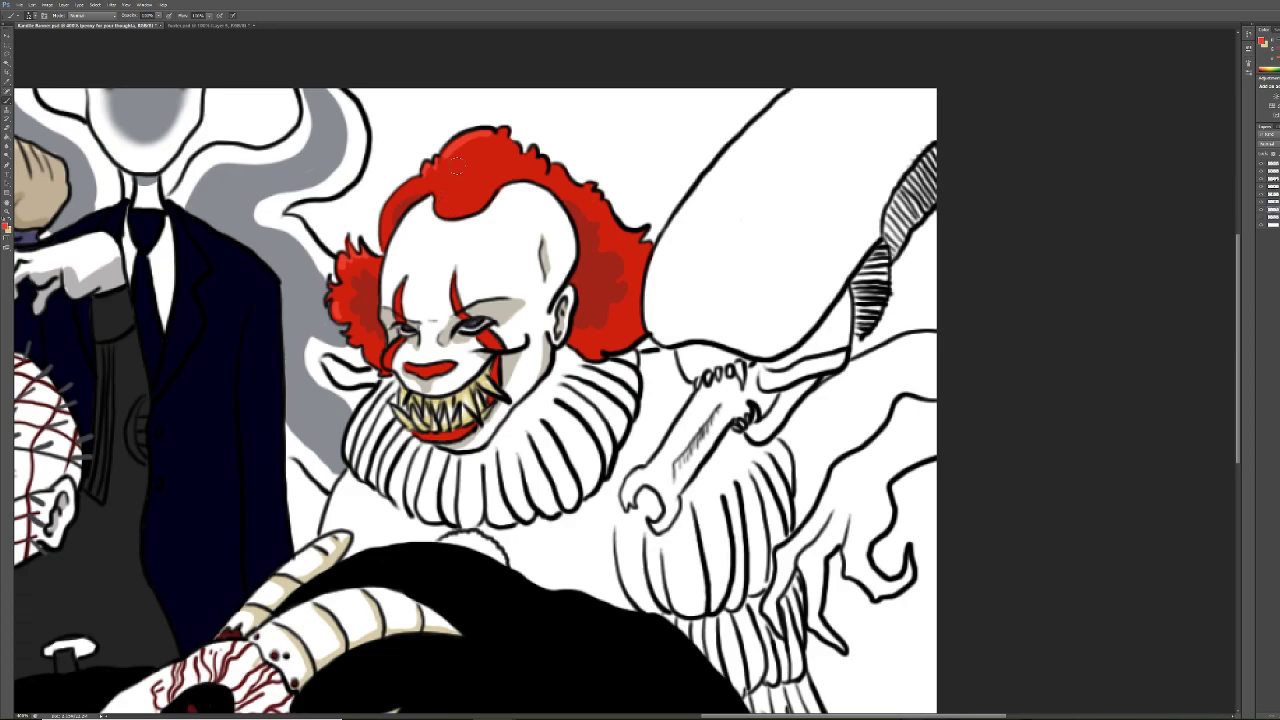
mouse_move(444, 190)
mouse_down()
mouse_move(463, 208)
mouse_move(461, 160)
mouse_move(451, 203)
mouse_up()
Set the foreground colour to a pale yellow and undo the test scribble on the clown's ruff
key(i)
key(b)
click(9, 222)
mouse_move(395, 473)
mouse_down()
mouse_move(462, 502)
mouse_move(511, 492)
mouse_up()
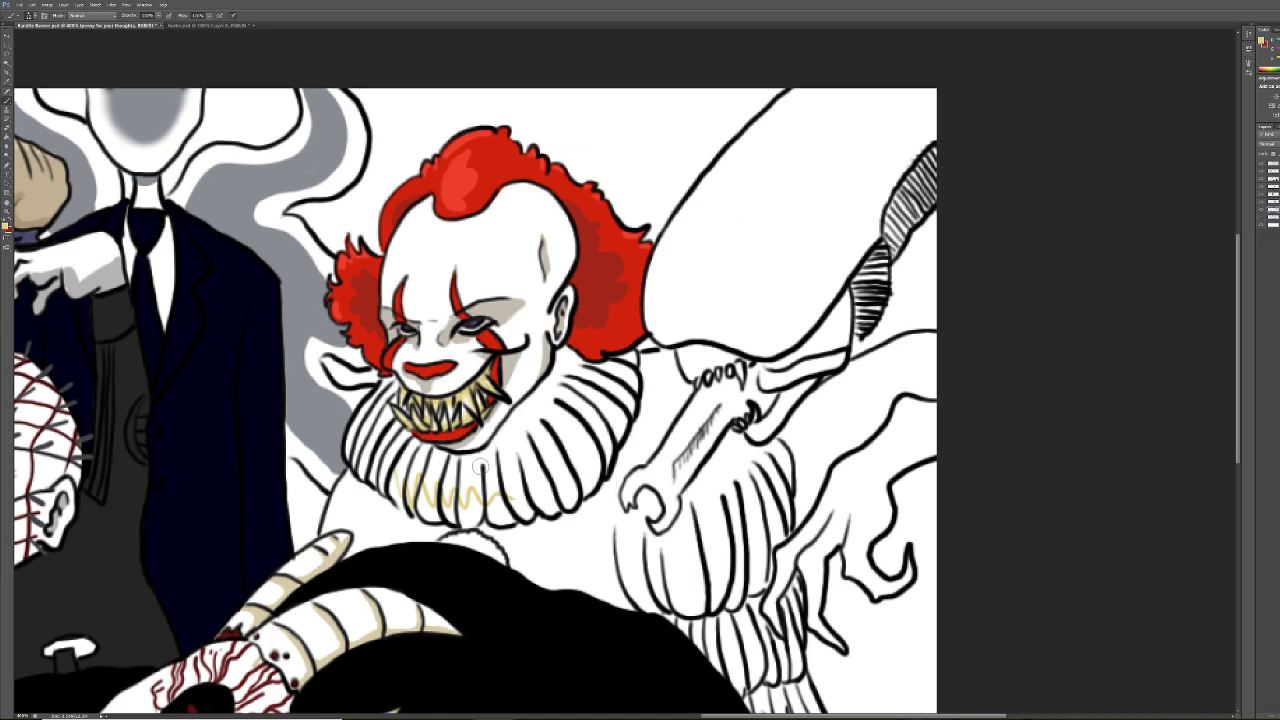
key(ctrl+z)
click(9, 224)
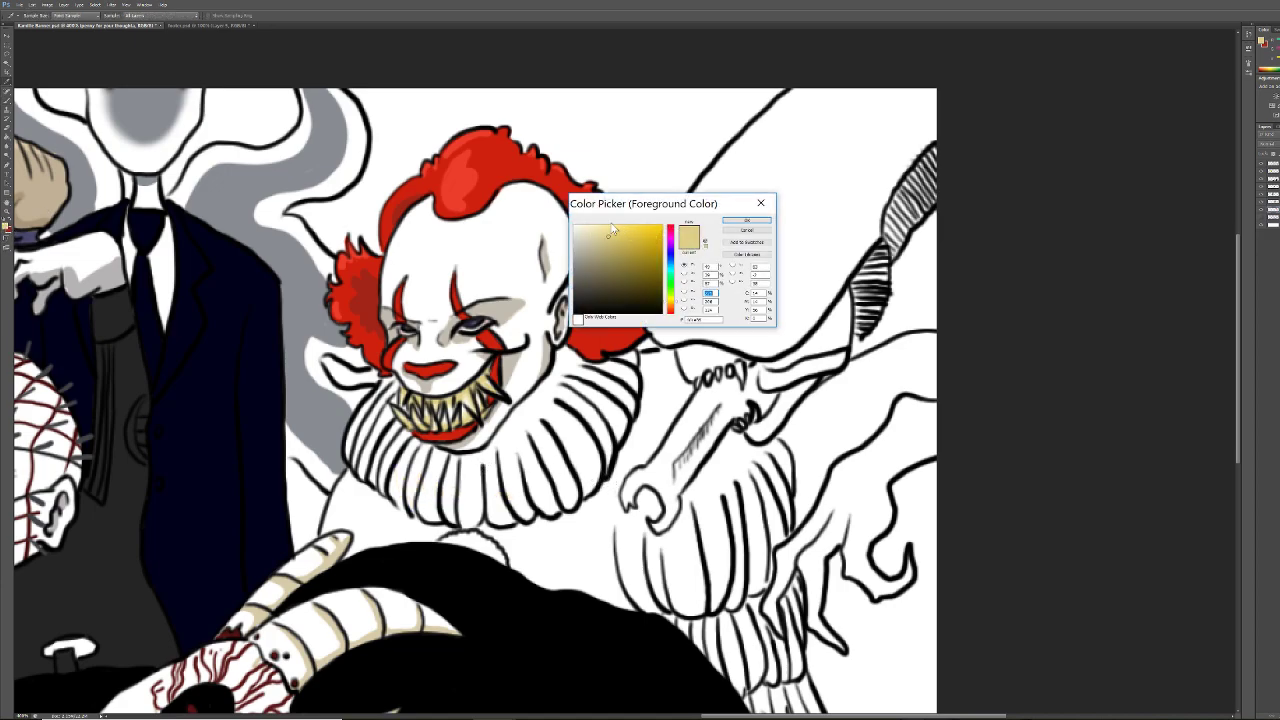
click(746, 220)
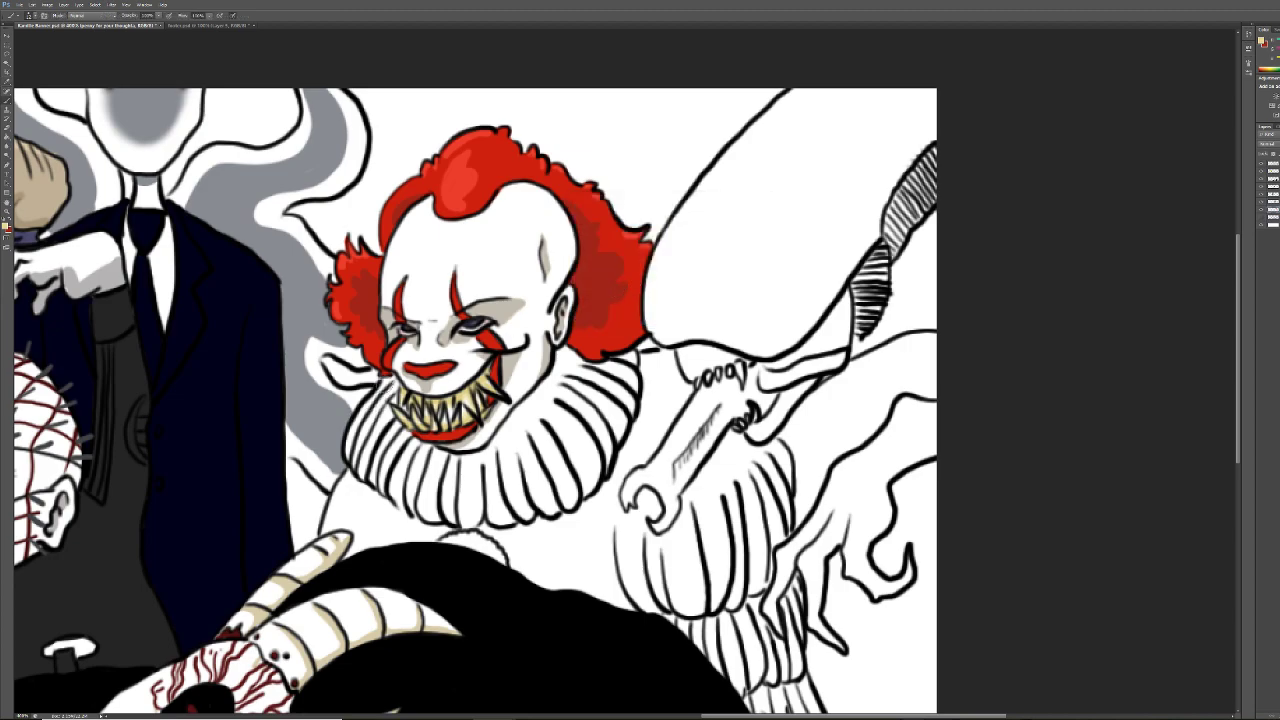
Shade the folds on the left side of the clown's ruff in pale yellow and erase the spill below them
drag(366, 404, 350, 456)
mouse_move(384, 400)
mouse_down()
mouse_move(355, 456)
mouse_move(364, 420)
mouse_move(369, 430)
mouse_move(384, 415)
mouse_move(367, 452)
mouse_move(386, 413)
mouse_move(375, 475)
mouse_move(404, 482)
mouse_move(404, 438)
mouse_move(382, 500)
mouse_up()
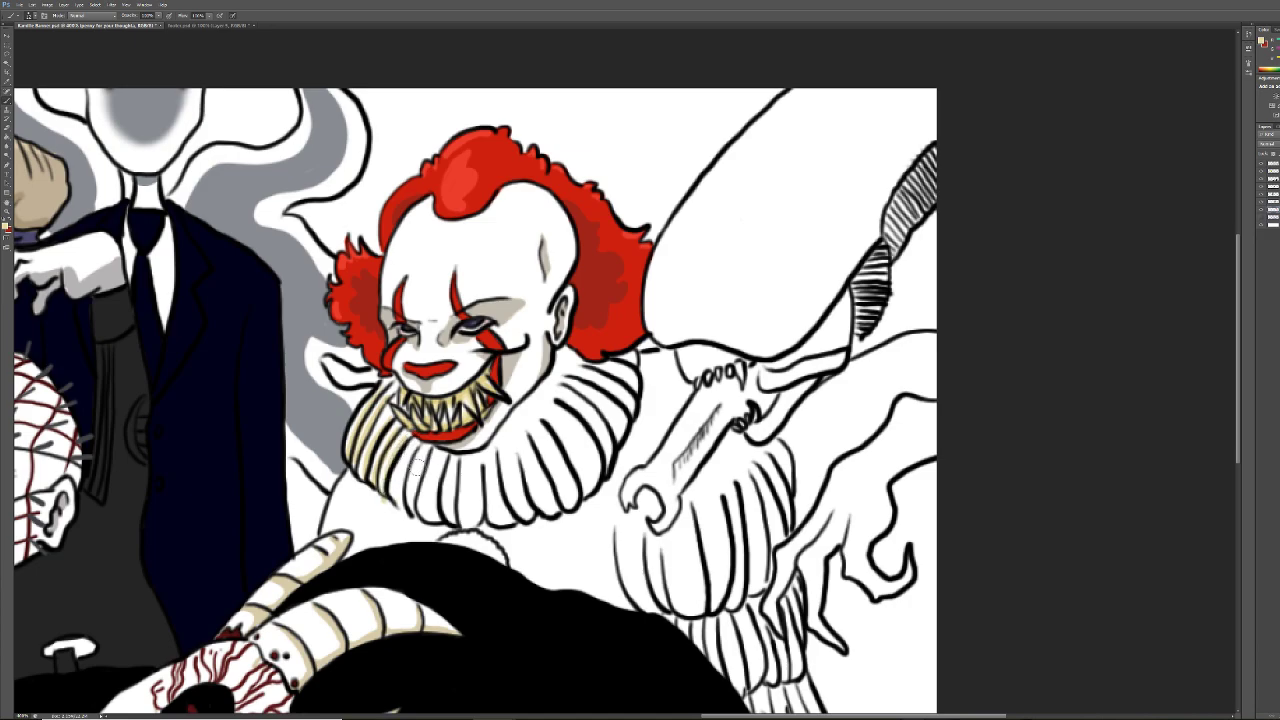
key(e)
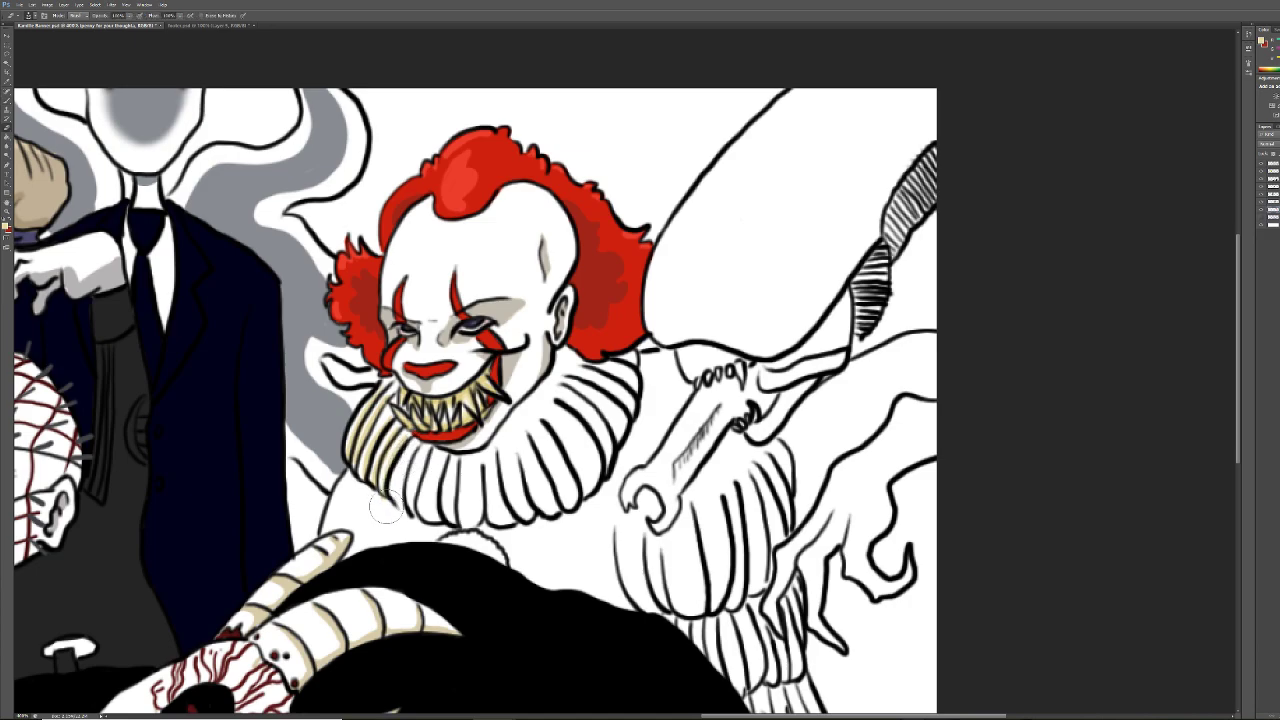
key(b)
drag(415, 448, 402, 503)
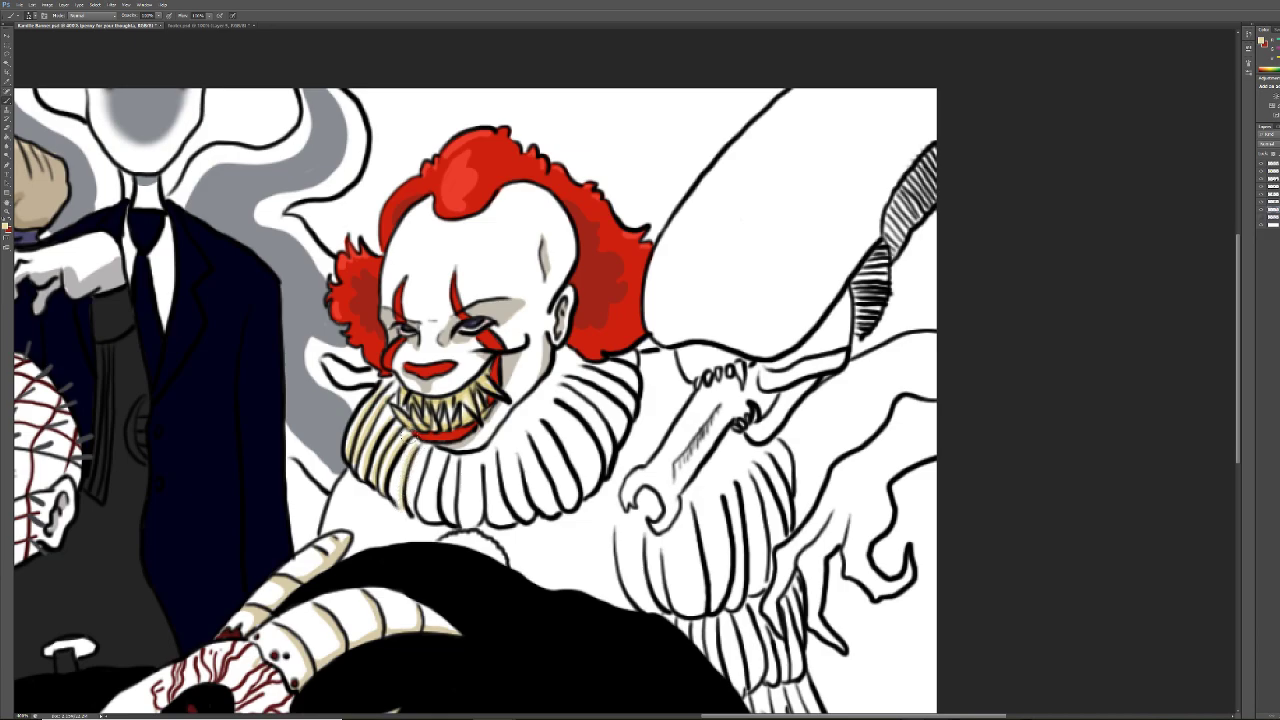
drag(393, 382, 391, 396)
Shade the ruff under the clown's chin and along its lower folds in pale yellow, erasing the excess
mouse_move(440, 456)
mouse_down()
mouse_move(544, 414)
mouse_move(550, 425)
mouse_move(482, 453)
mouse_move(534, 420)
mouse_move(567, 355)
mouse_move(502, 442)
mouse_move(545, 390)
mouse_up()
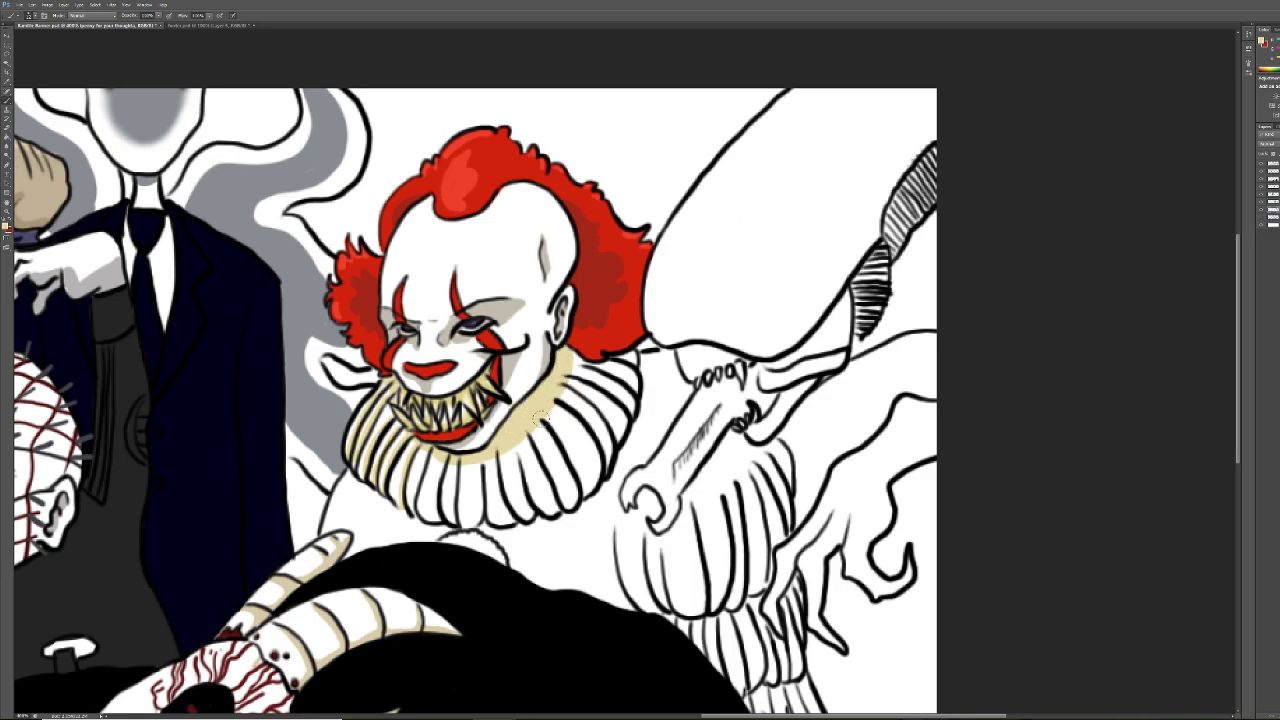
mouse_move(432, 452)
mouse_down()
mouse_move(414, 516)
mouse_move(440, 462)
mouse_move(436, 512)
mouse_move(465, 468)
mouse_move(462, 518)
mouse_move(474, 522)
mouse_move(483, 456)
mouse_move(486, 496)
mouse_move(499, 516)
mouse_move(512, 497)
mouse_move(500, 460)
mouse_move(516, 510)
mouse_move(543, 487)
mouse_move(516, 452)
mouse_move(545, 512)
mouse_move(548, 468)
mouse_move(532, 440)
mouse_move(562, 500)
mouse_move(580, 480)
mouse_move(547, 414)
mouse_move(563, 470)
mouse_move(590, 496)
mouse_move(600, 440)
mouse_move(577, 405)
mouse_up()
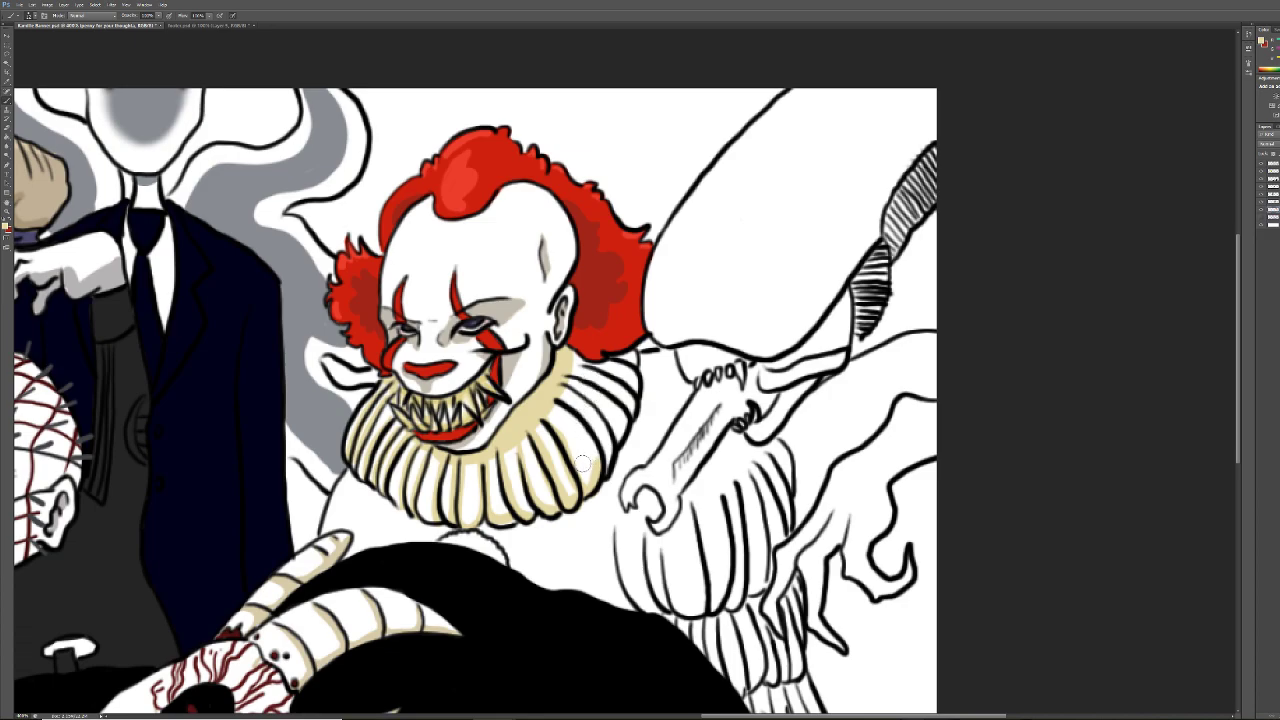
key(e)
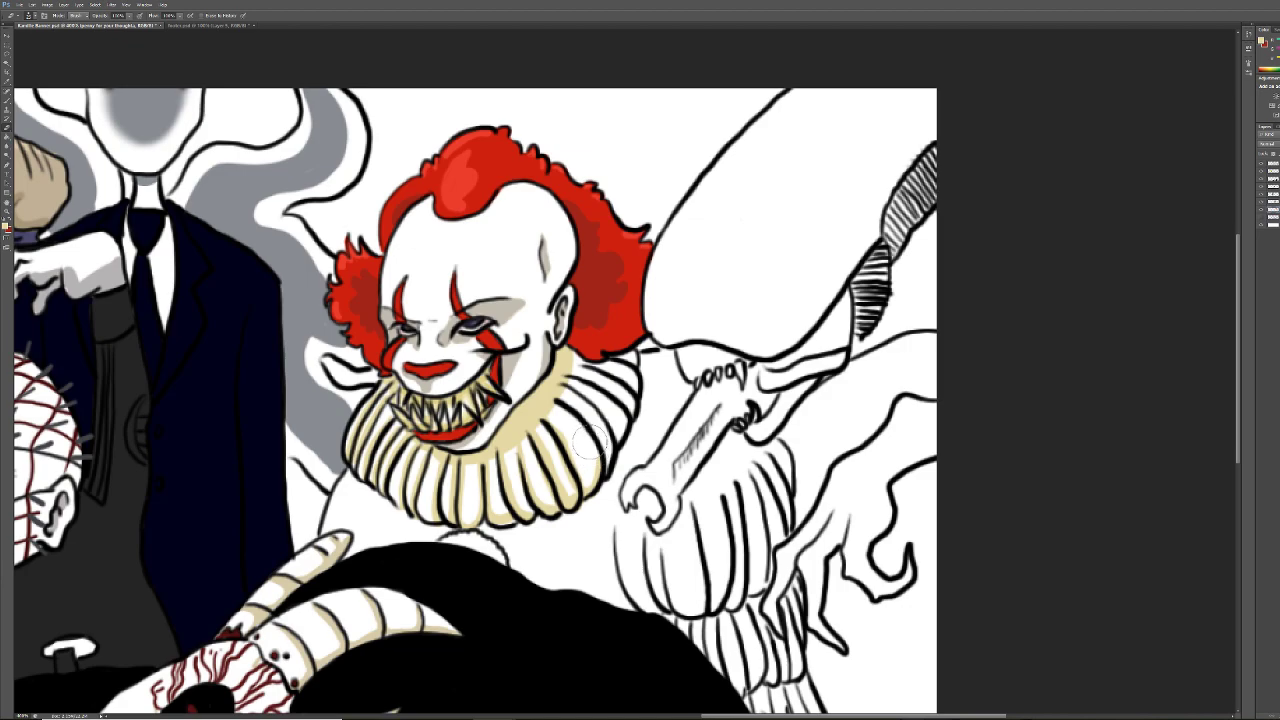
Brush pale yellow shading along the folds on the right side of the clown's ruff
key(b)
mouse_move(562, 398)
mouse_down()
mouse_move(597, 434)
mouse_move(607, 470)
mouse_up()
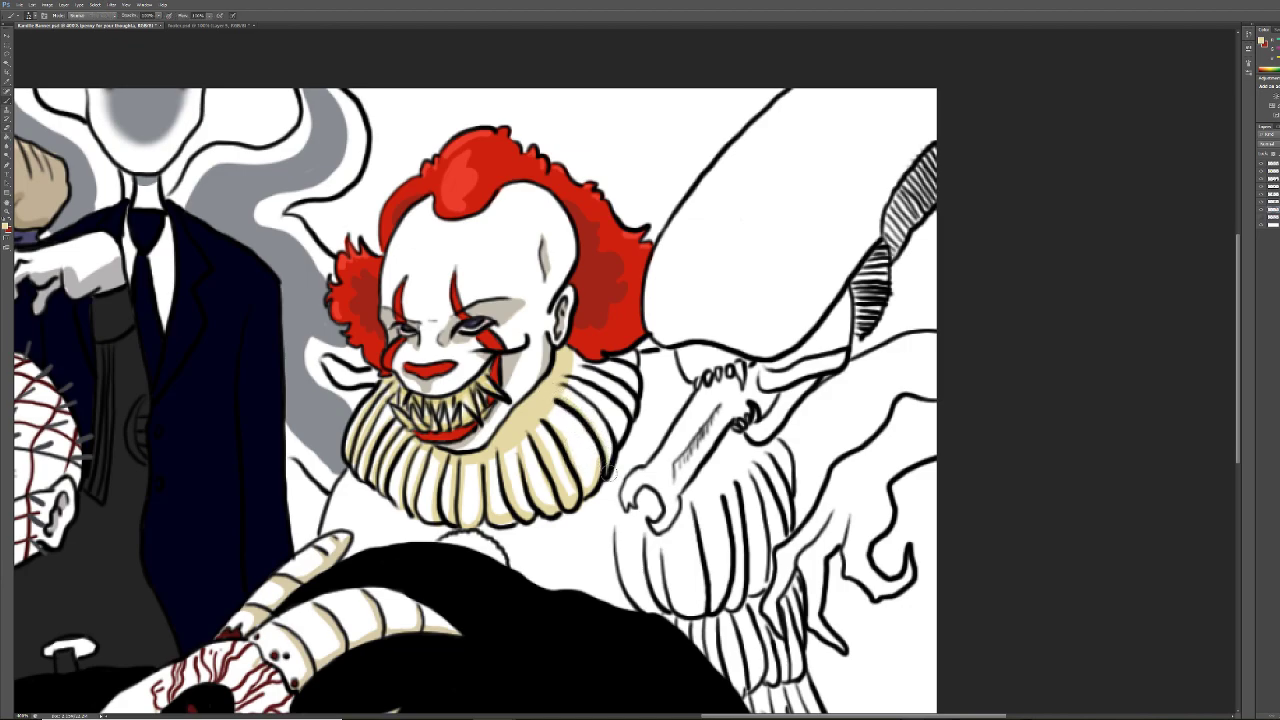
mouse_move(563, 381)
mouse_down()
mouse_move(615, 433)
mouse_move(627, 425)
mouse_up()
drag(578, 376, 632, 410)
drag(594, 363, 640, 392)
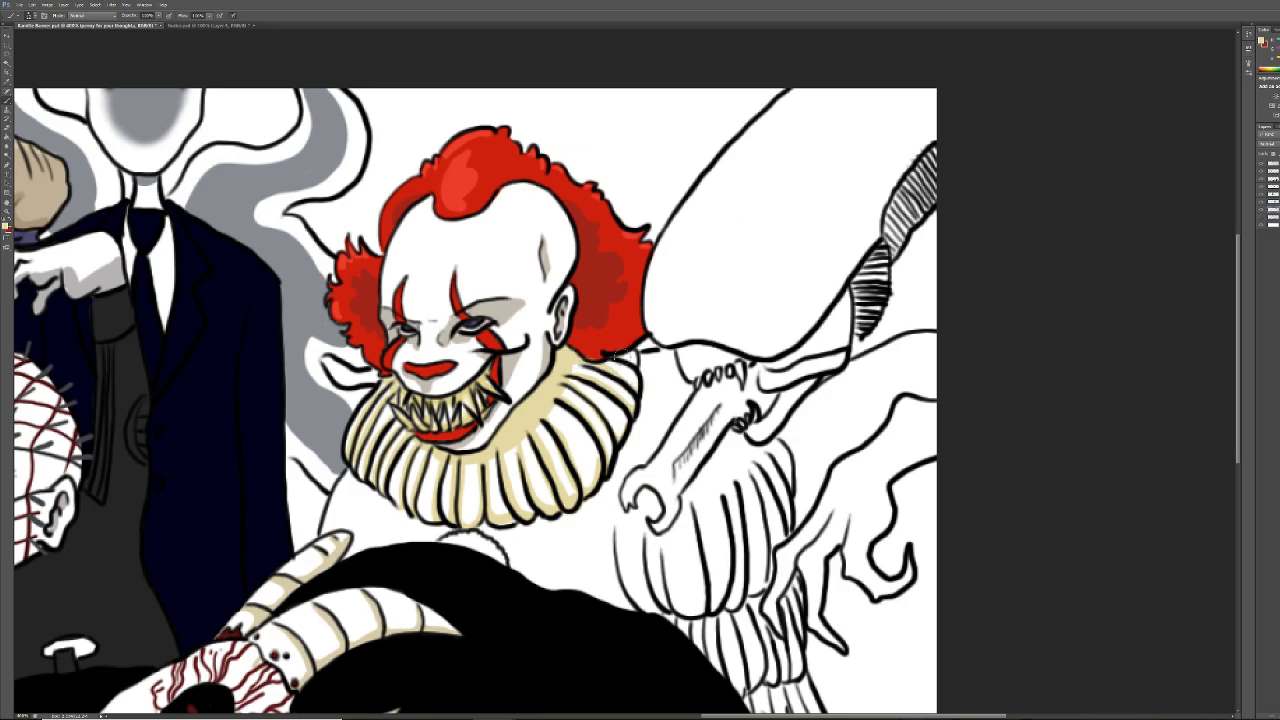
alt+click(597, 339)
drag(615, 526, 621, 568)
key(ctrl+z)
Sample the ruff's pale yellow and shade the leftmost fold of the clown's puffed sleeve, erasing the excess and repainting it
key(i)
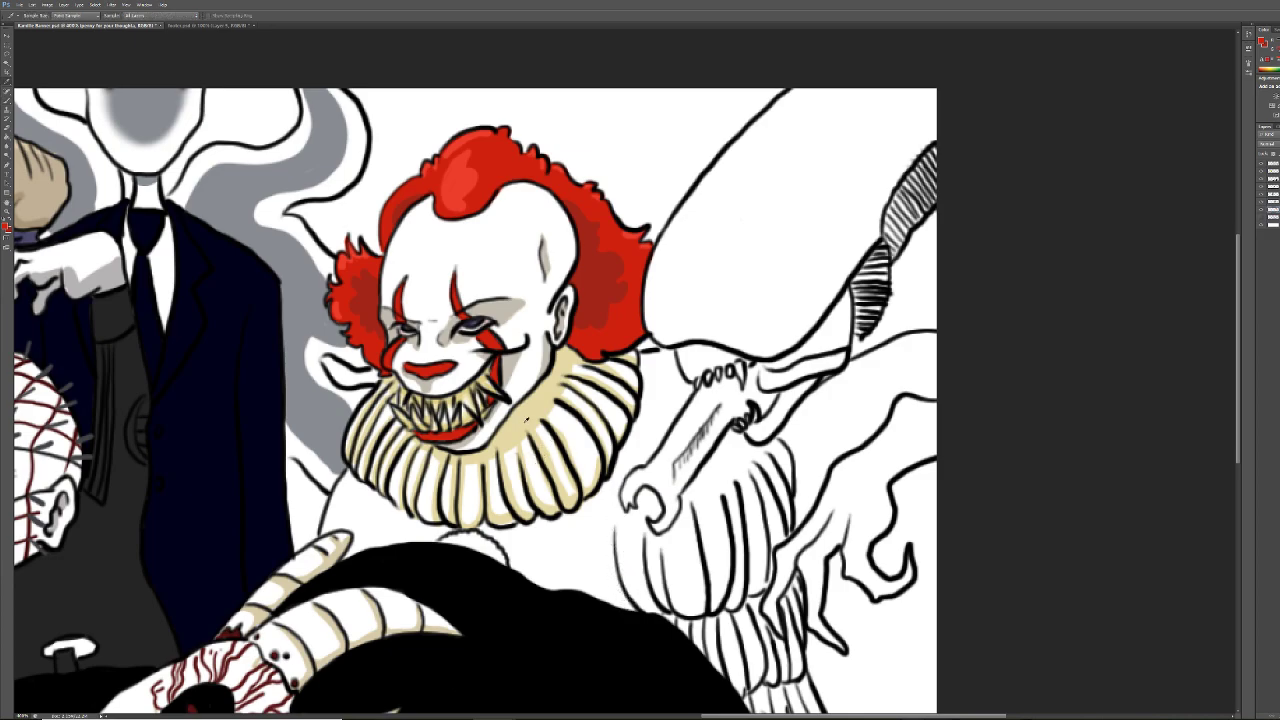
key(b)
mouse_move(617, 528)
mouse_down()
mouse_move(628, 572)
mouse_move(617, 526)
mouse_move(621, 579)
mouse_move(627, 596)
mouse_move(619, 559)
mouse_move(661, 621)
mouse_up()
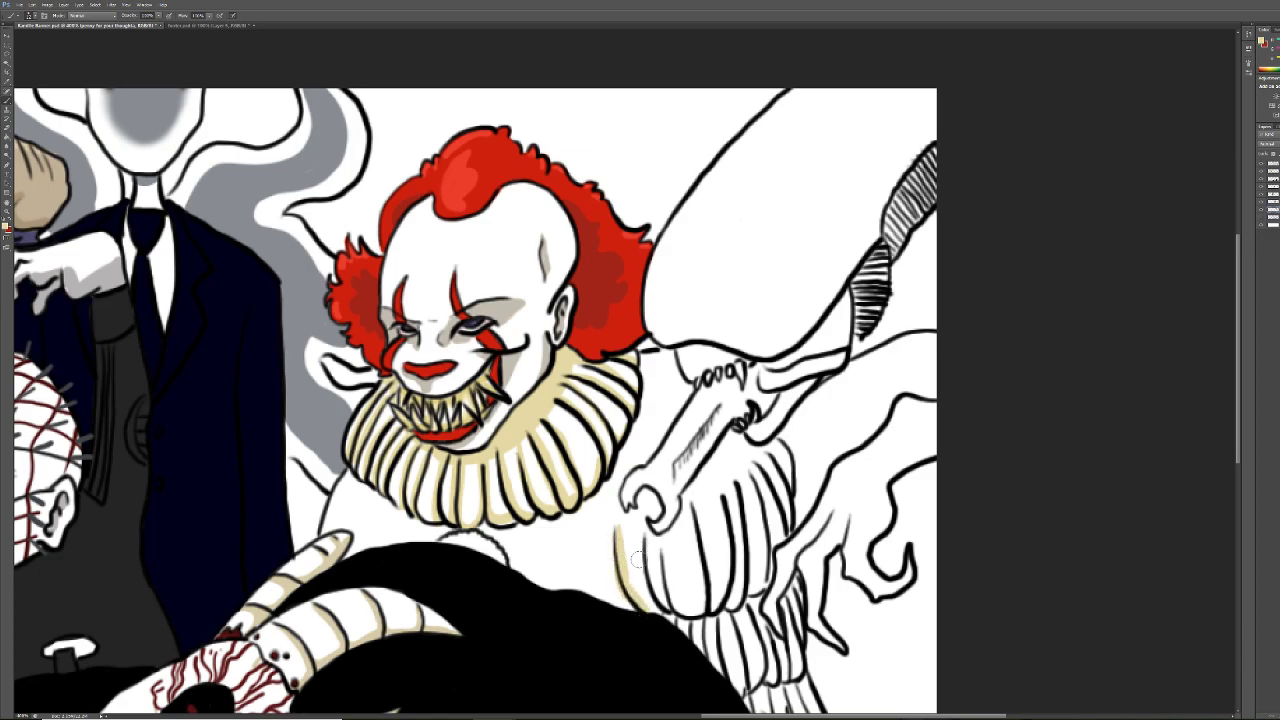
key(e)
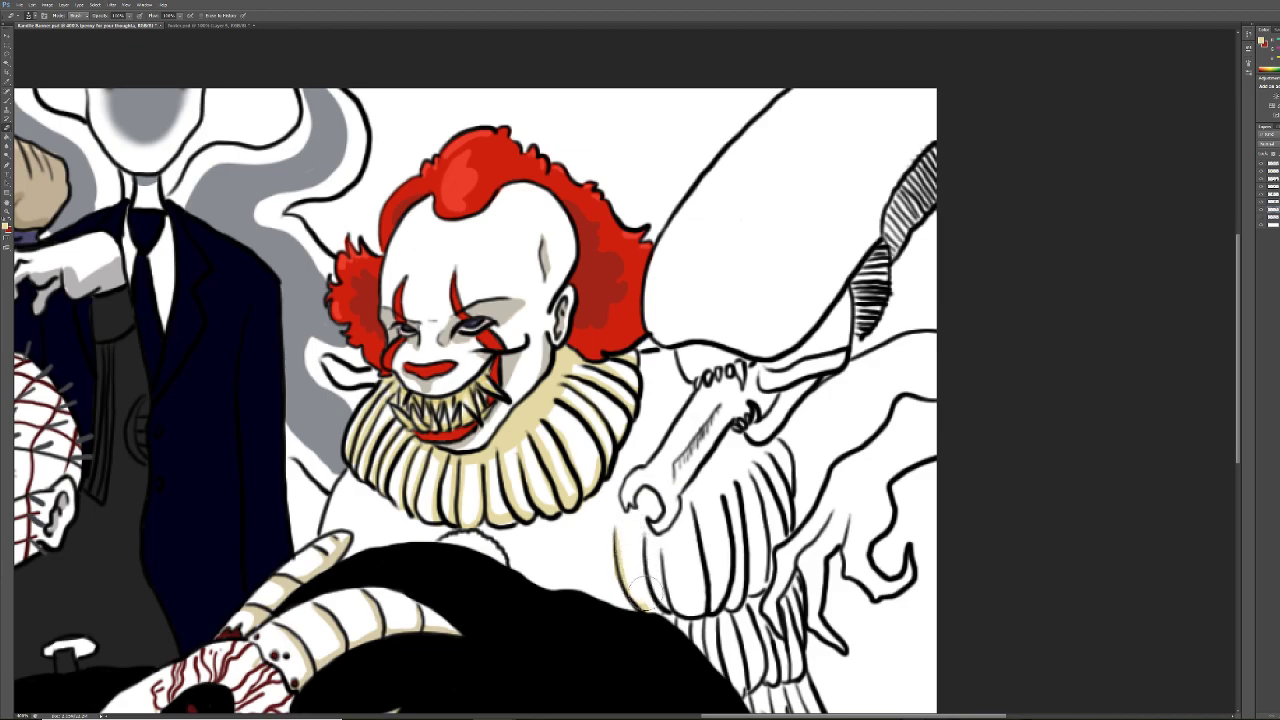
key(b)
drag(618, 526, 650, 617)
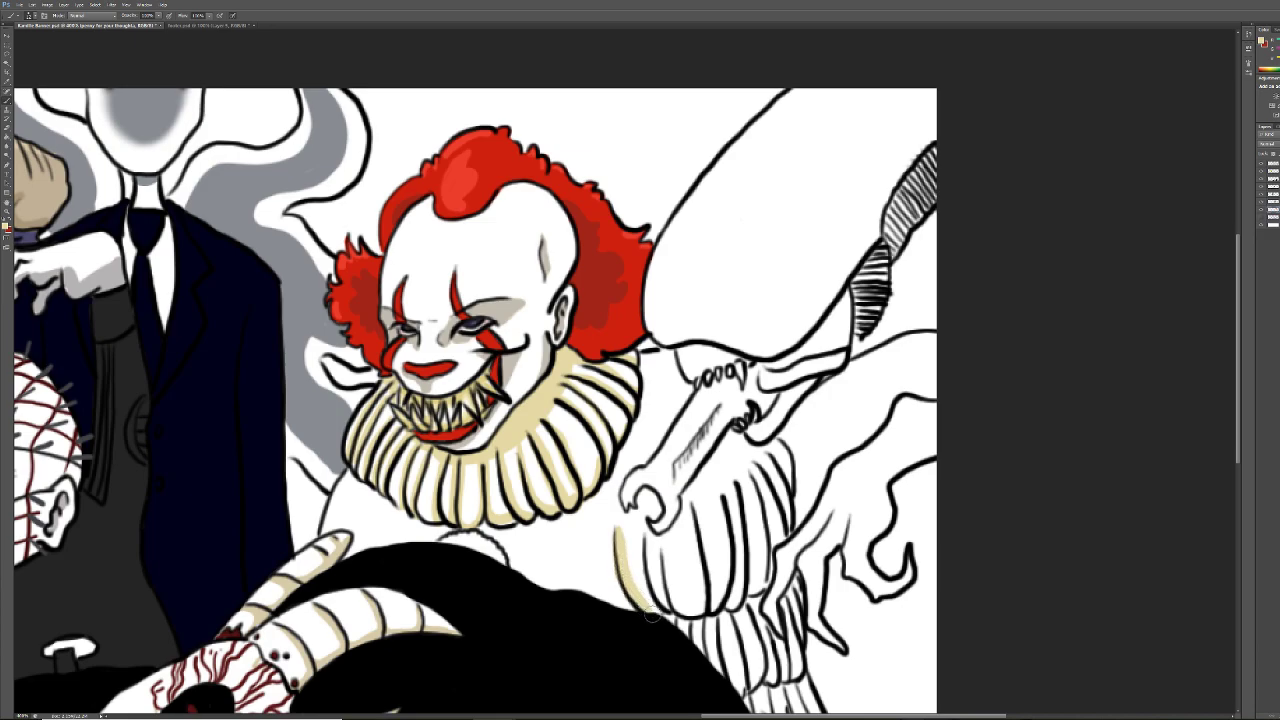
Brush pale yellow shading along the remaining folds of the puffed sleeve and the gathered section below it
mouse_move(642, 536)
mouse_down()
mouse_move(653, 586)
mouse_move(672, 610)
mouse_move(662, 548)
mouse_move(695, 613)
mouse_up()
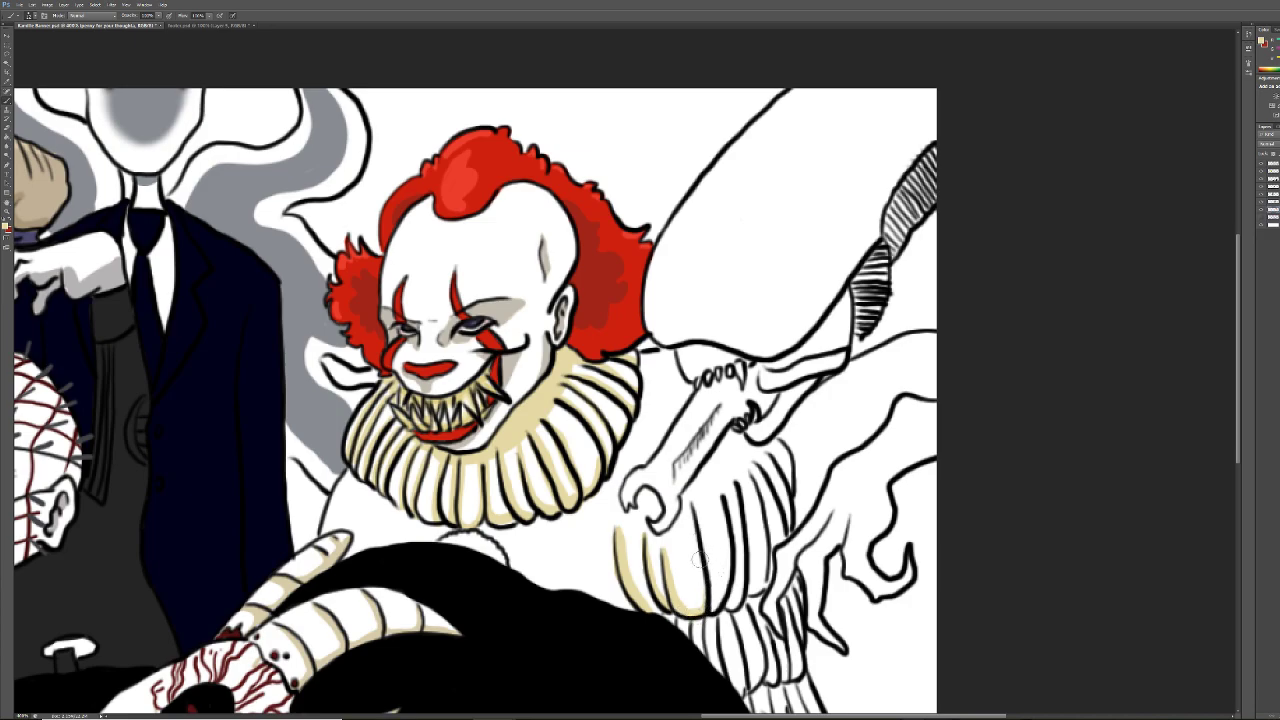
drag(693, 520, 702, 566)
drag(728, 502, 734, 573)
drag(745, 500, 754, 573)
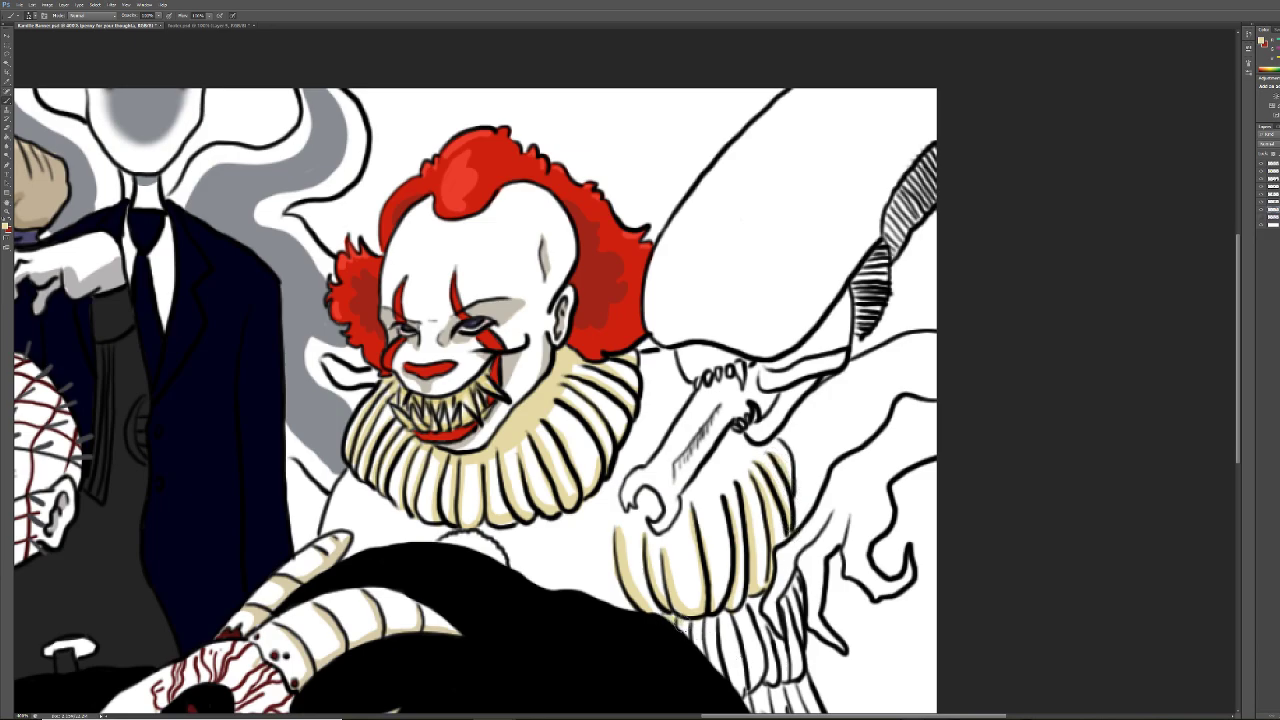
drag(712, 620, 748, 610)
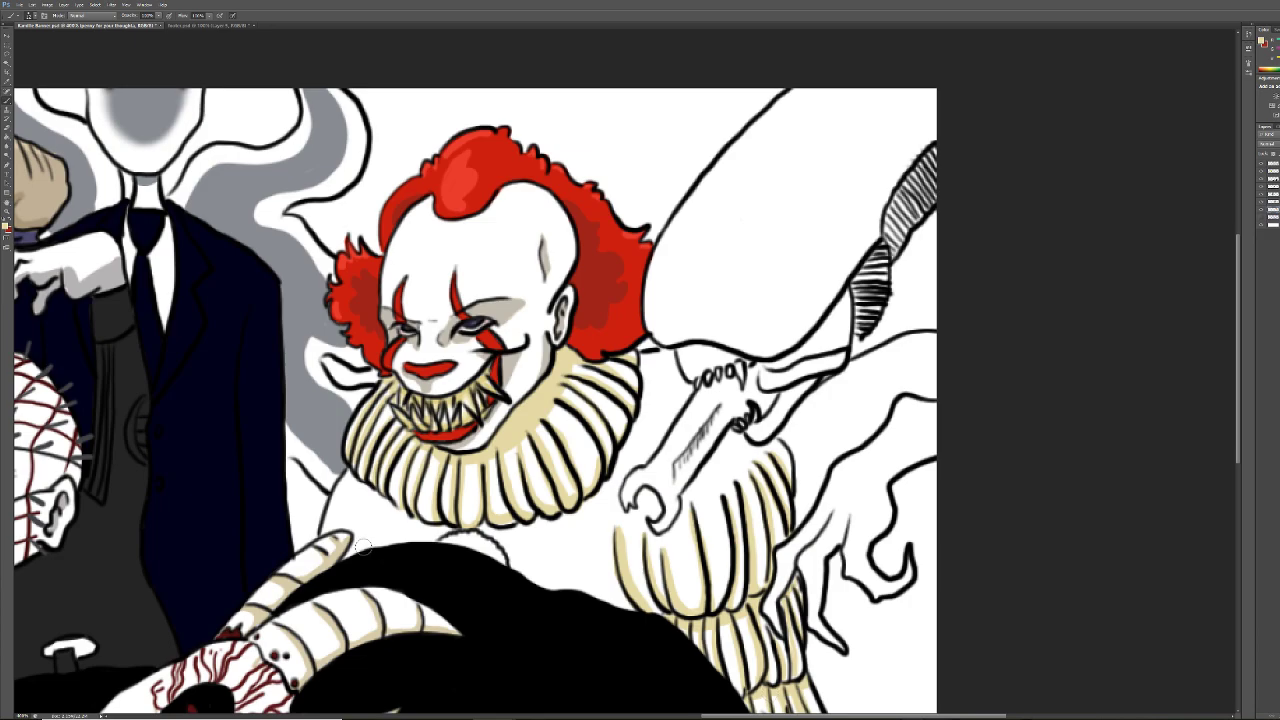
Shade the clown's chest and shoulder in pale yellow, and paint the pompom on the chest in sampled red
mouse_move(350, 520)
mouse_down()
mouse_move(388, 540)
mouse_move(356, 529)
mouse_move(352, 556)
mouse_move(360, 533)
mouse_move(362, 546)
mouse_move(388, 540)
mouse_move(358, 528)
mouse_move(385, 540)
mouse_move(375, 528)
mouse_up()
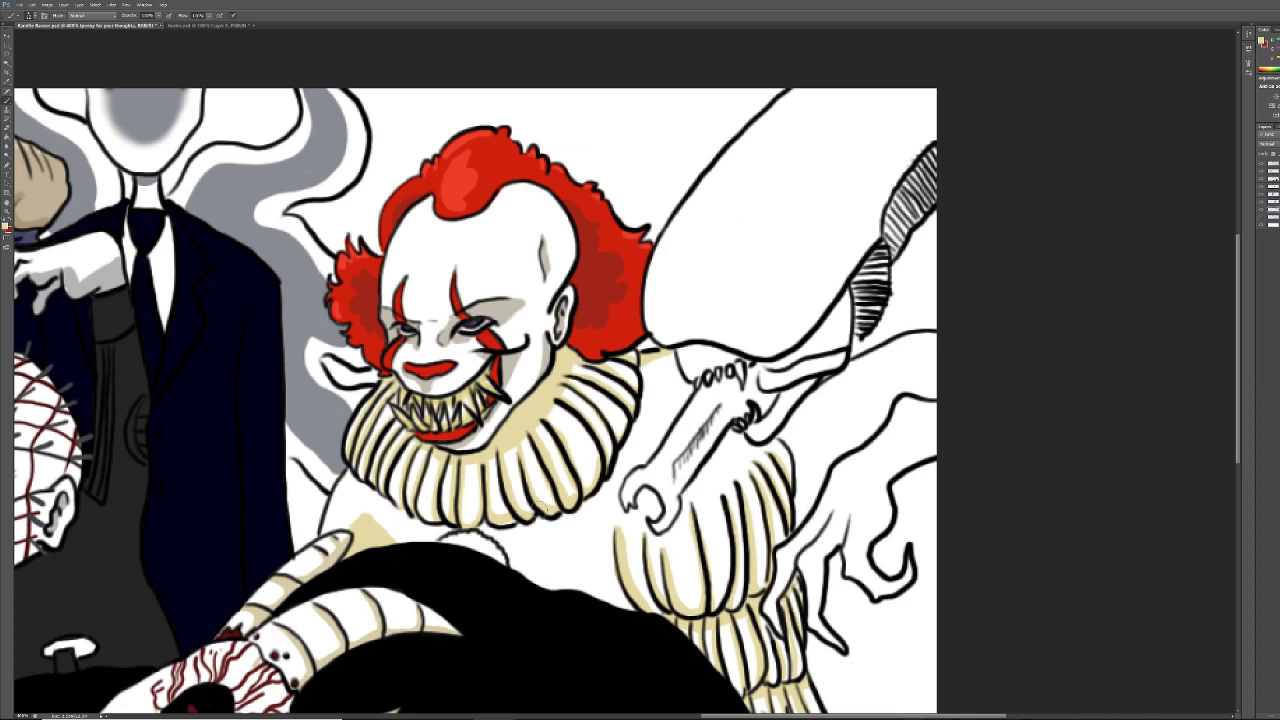
key(i)
key(b)
drag(450, 542, 499, 558)
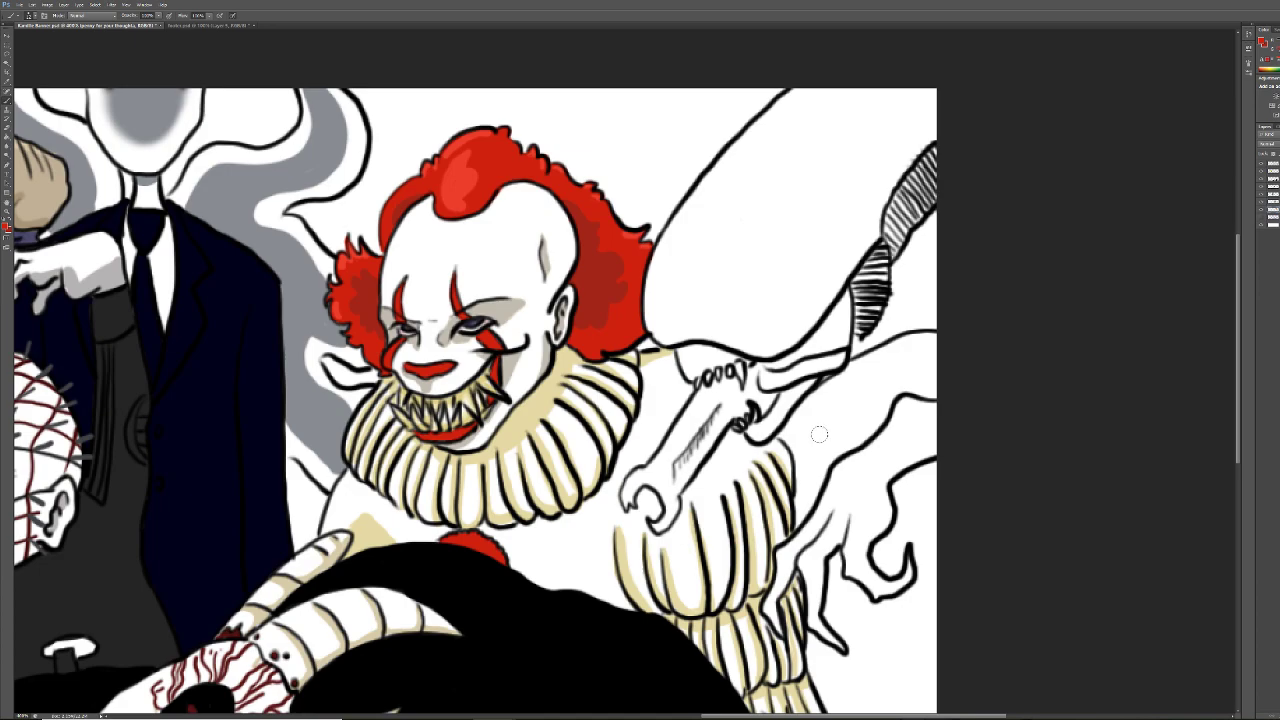
Erase the pale yellow shading from the left side of the clown's chest and clean up along the costume's lower edges
key(e)
mouse_move(370, 525)
mouse_down()
mouse_move(358, 515)
mouse_move(354, 556)
mouse_move(363, 536)
mouse_move(398, 560)
mouse_up()
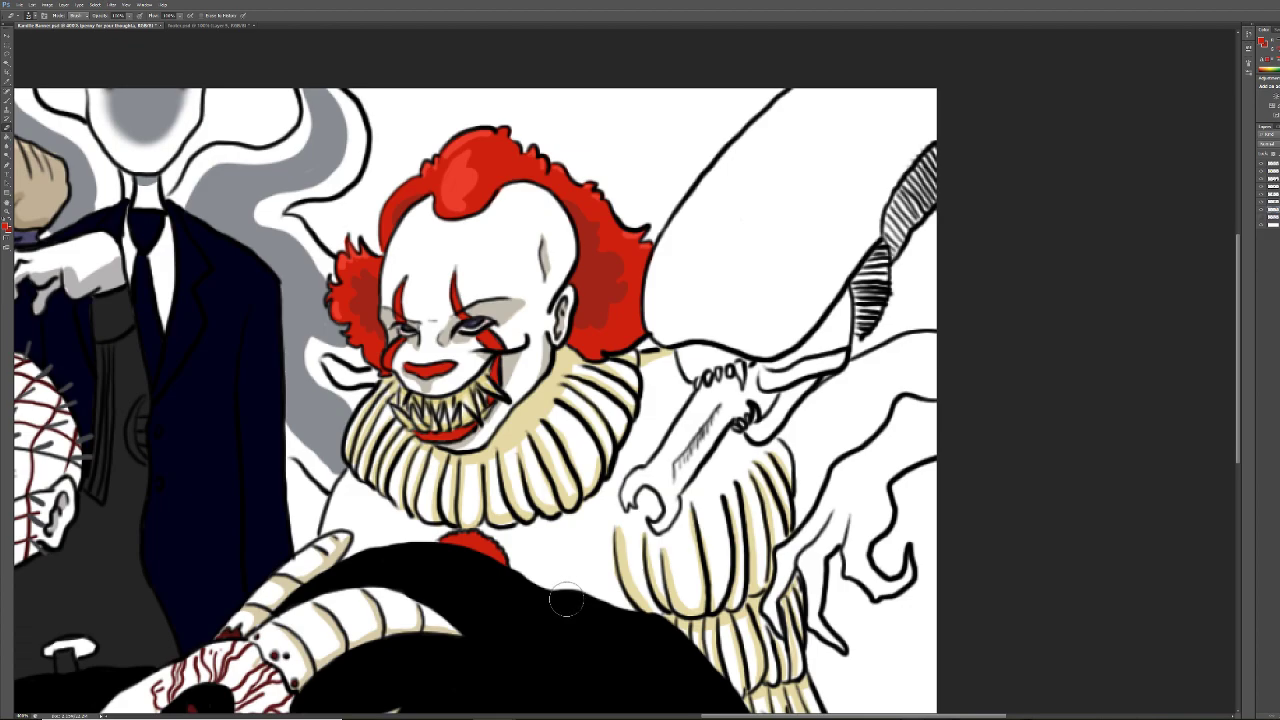
drag(596, 608, 596, 620)
drag(780, 716, 829, 691)
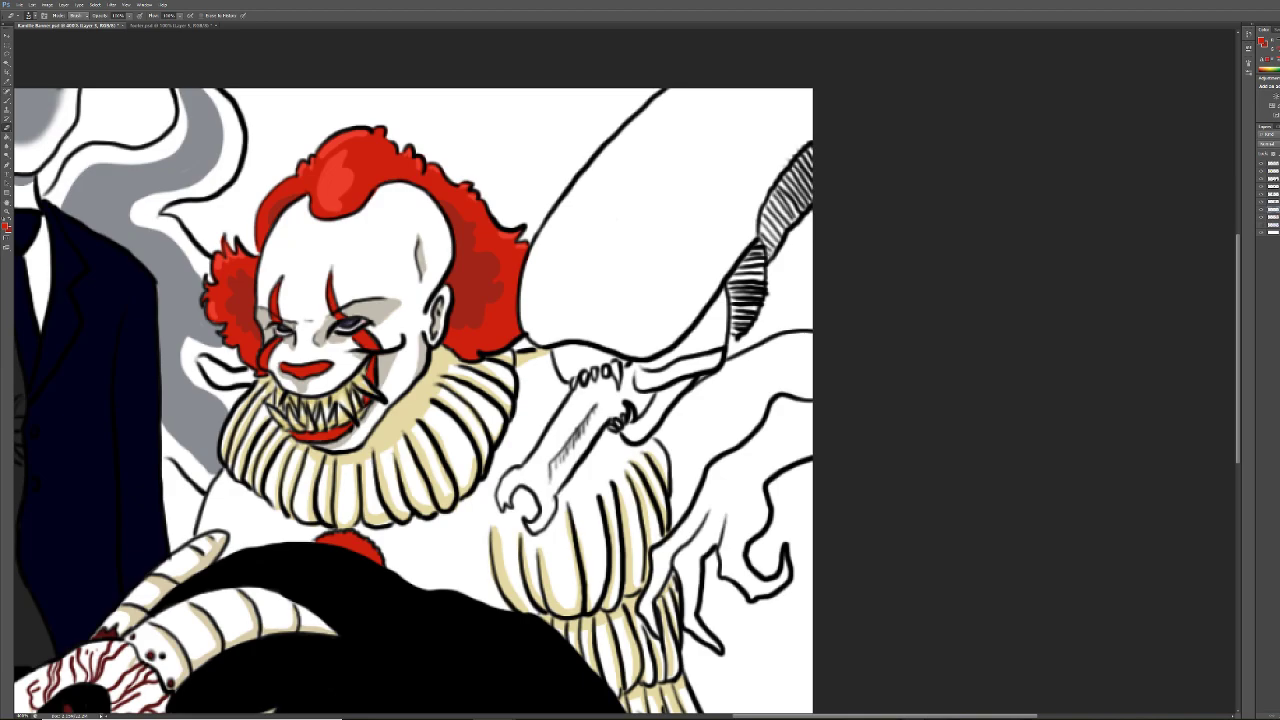
Move to the layer above and set the foreground colour to a very dark purple
key(alt+bracketright)
click(4, 226)
click(6, 228)
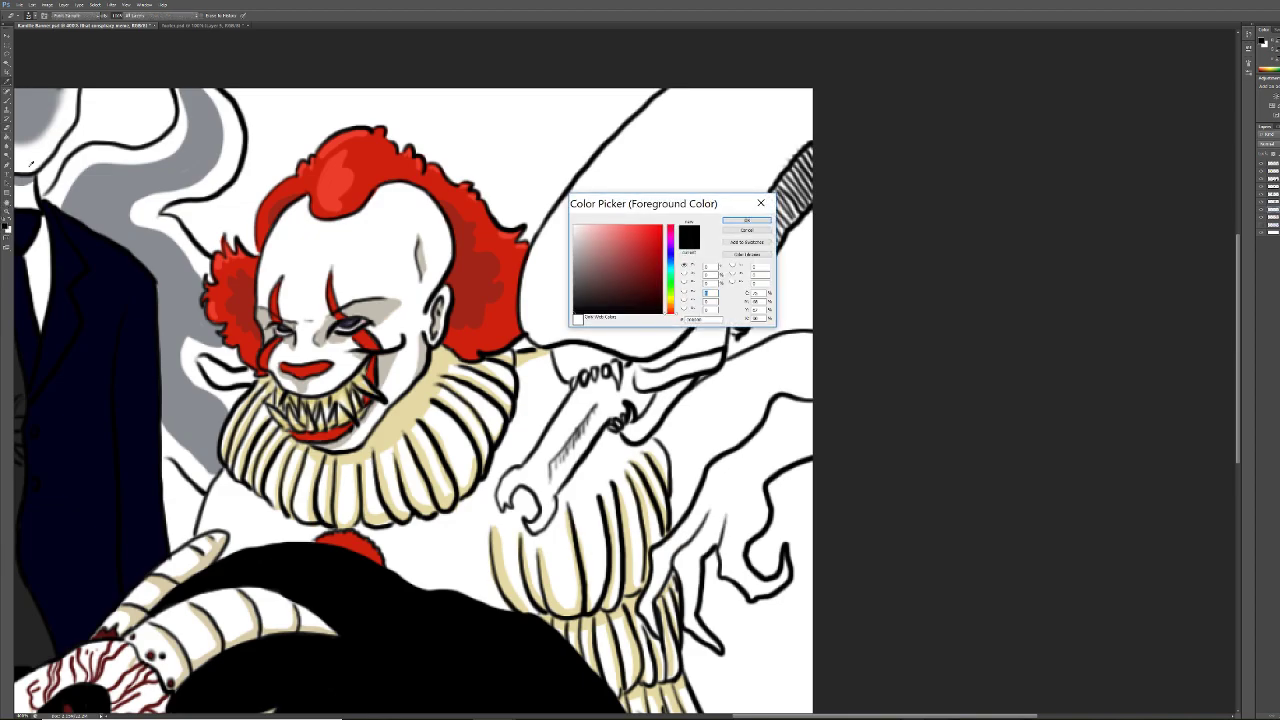
click(670, 245)
click(643, 291)
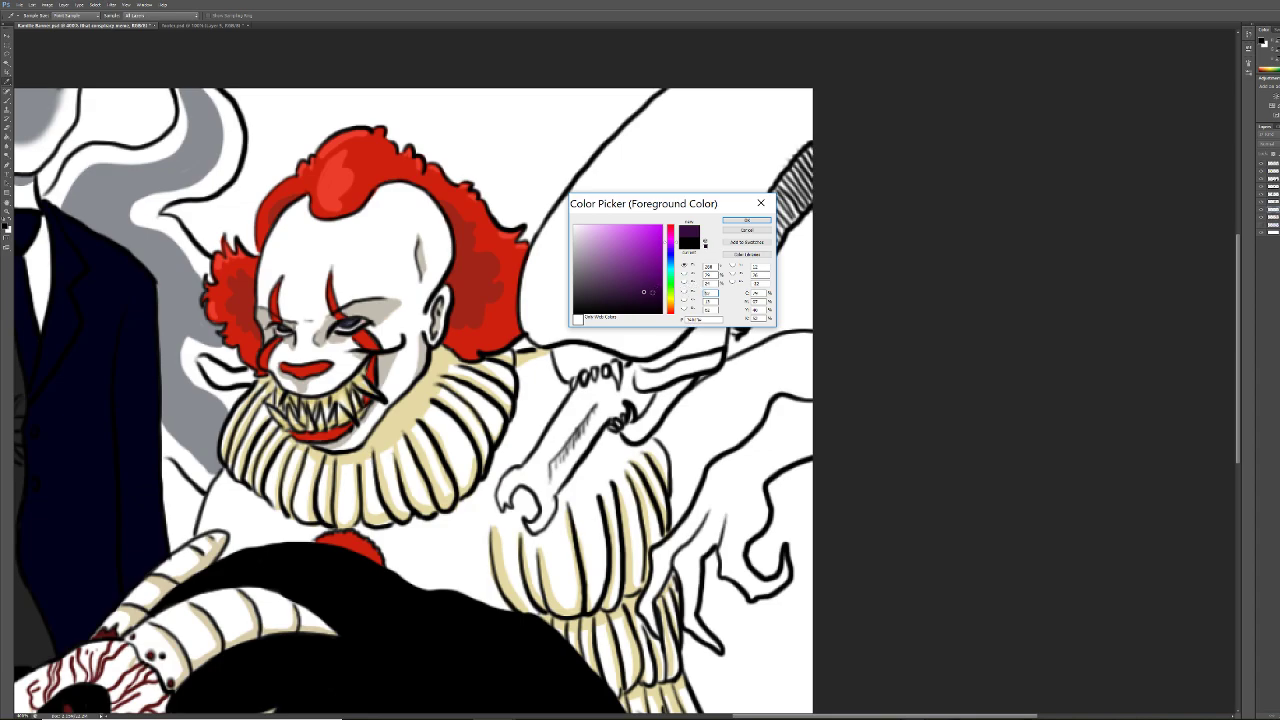
click(747, 220)
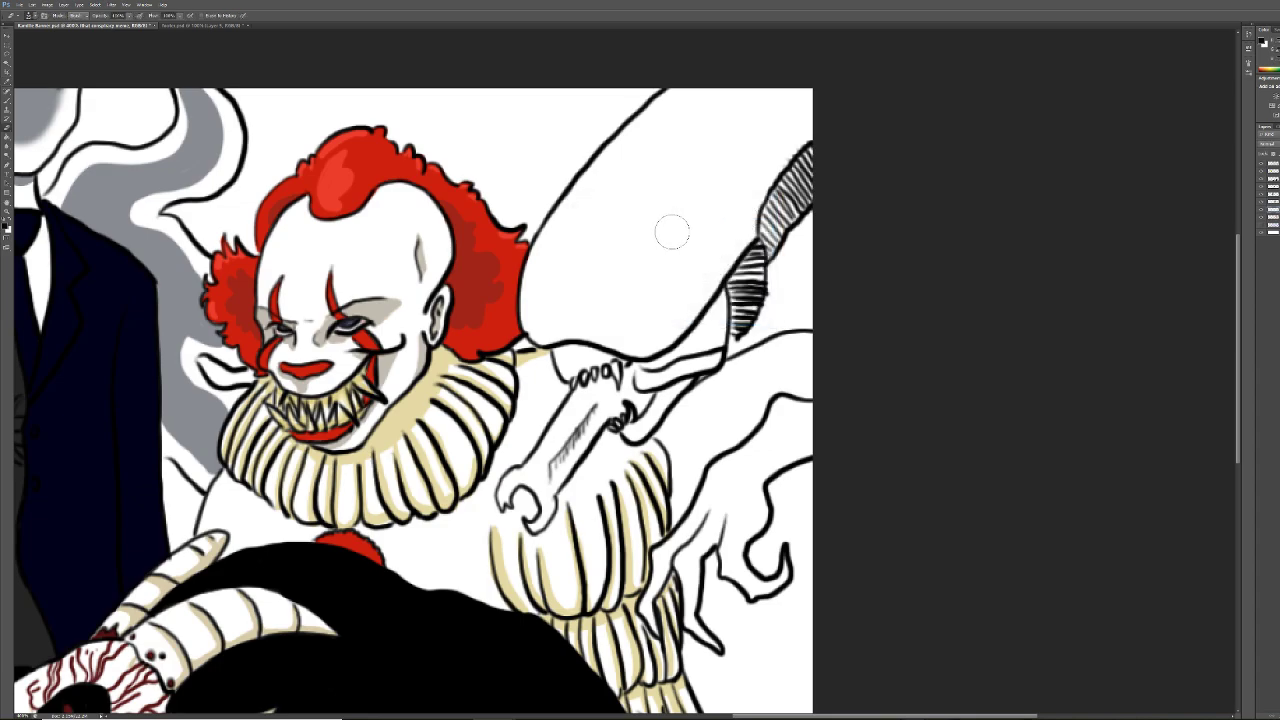
Paint the outer edge and upper part of the alien's head and its neck in dark purple
key(b)
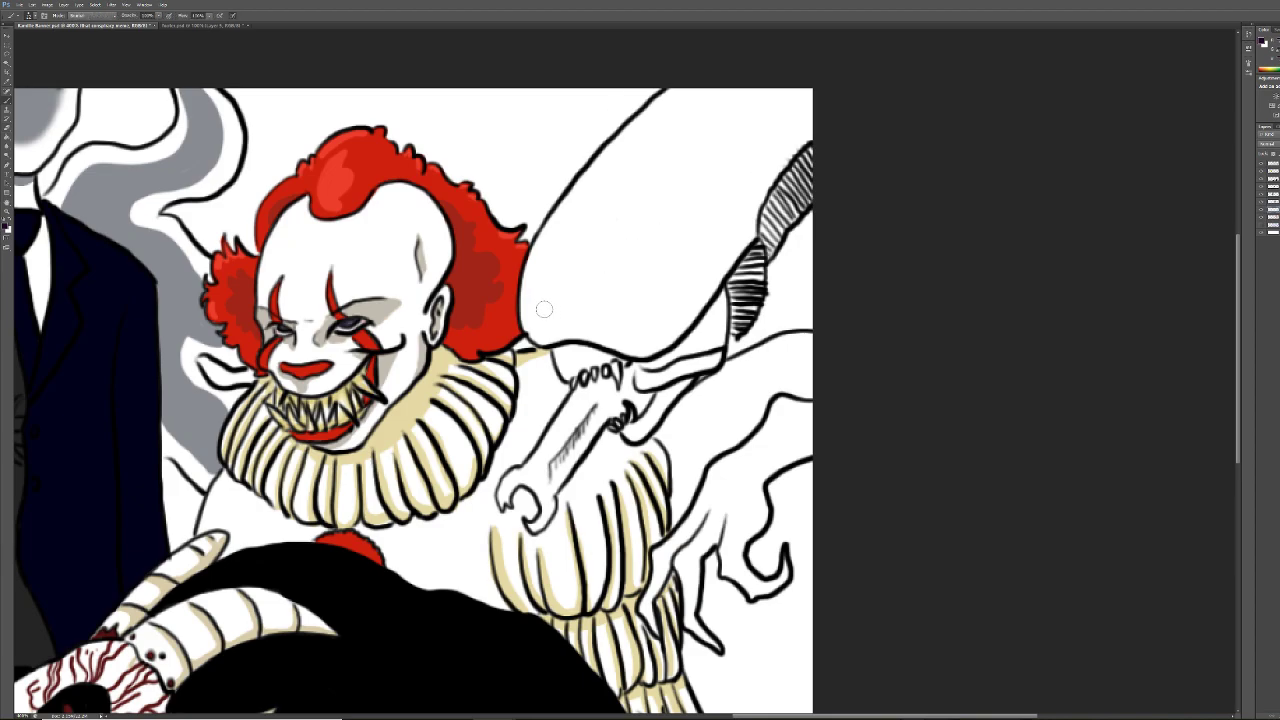
mouse_move(536, 318)
mouse_down()
mouse_move(530, 328)
mouse_move(530, 262)
mouse_move(529, 285)
mouse_move(570, 198)
mouse_move(548, 224)
mouse_move(680, 82)
mouse_move(610, 163)
mouse_move(774, 84)
mouse_move(805, 130)
mouse_move(750, 203)
mouse_move(800, 170)
mouse_move(775, 265)
mouse_move(790, 268)
mouse_up()
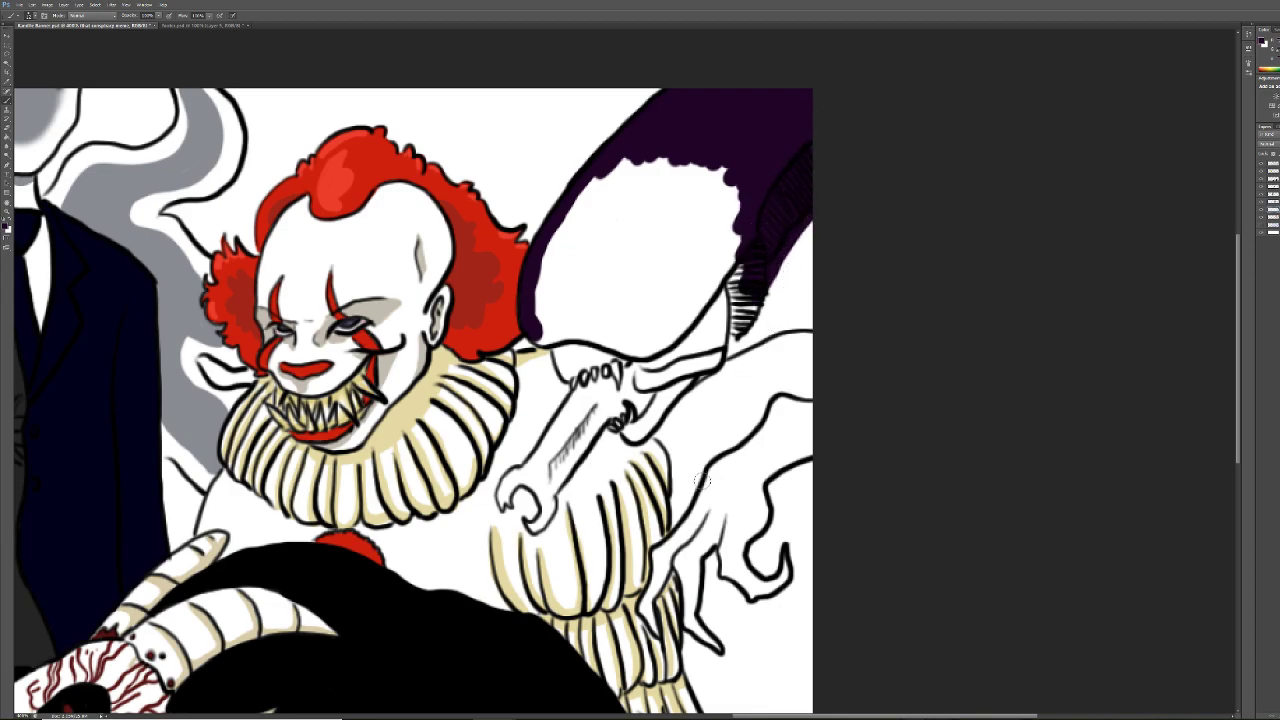
mouse_move(812, 222)
mouse_down()
mouse_move(785, 285)
mouse_move(745, 320)
mouse_move(780, 315)
mouse_move(725, 352)
mouse_move(810, 312)
mouse_move(815, 292)
mouse_up()
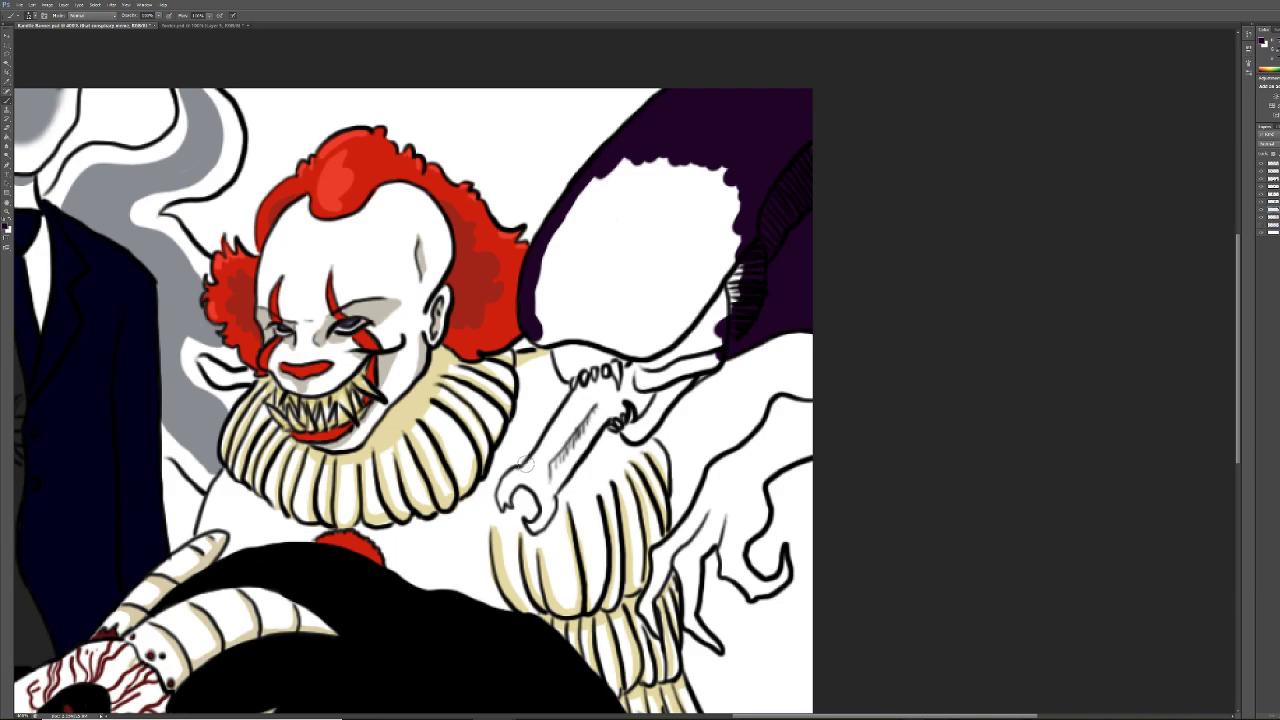
Fill the alien's protruding inner jaw and the area around its teeth and cheek with dark purple
mouse_move(500, 498)
mouse_down()
mouse_move(501, 508)
mouse_move(549, 490)
mouse_move(510, 482)
mouse_move(536, 481)
mouse_move(548, 504)
mouse_move(535, 525)
mouse_move(556, 470)
mouse_move(558, 488)
mouse_move(613, 408)
mouse_up()
mouse_move(538, 458)
mouse_down()
mouse_move(565, 410)
mouse_move(545, 450)
mouse_move(563, 434)
mouse_move(559, 449)
mouse_move(528, 478)
mouse_move(595, 413)
mouse_move(560, 437)
mouse_move(577, 395)
mouse_up()
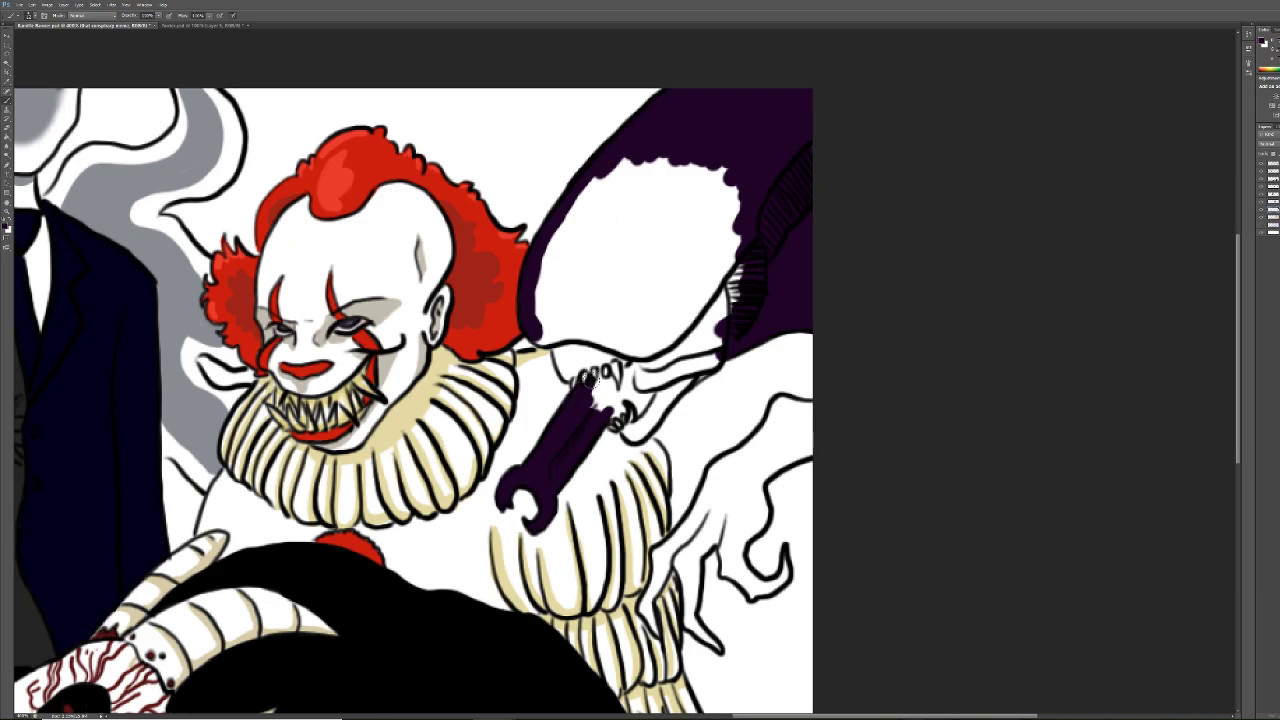
mouse_move(596, 378)
mouse_down()
mouse_move(591, 410)
mouse_move(602, 393)
mouse_move(607, 419)
mouse_move(619, 418)
mouse_move(604, 384)
mouse_move(622, 371)
mouse_move(624, 389)
mouse_move(631, 367)
mouse_move(640, 414)
mouse_move(649, 370)
mouse_up()
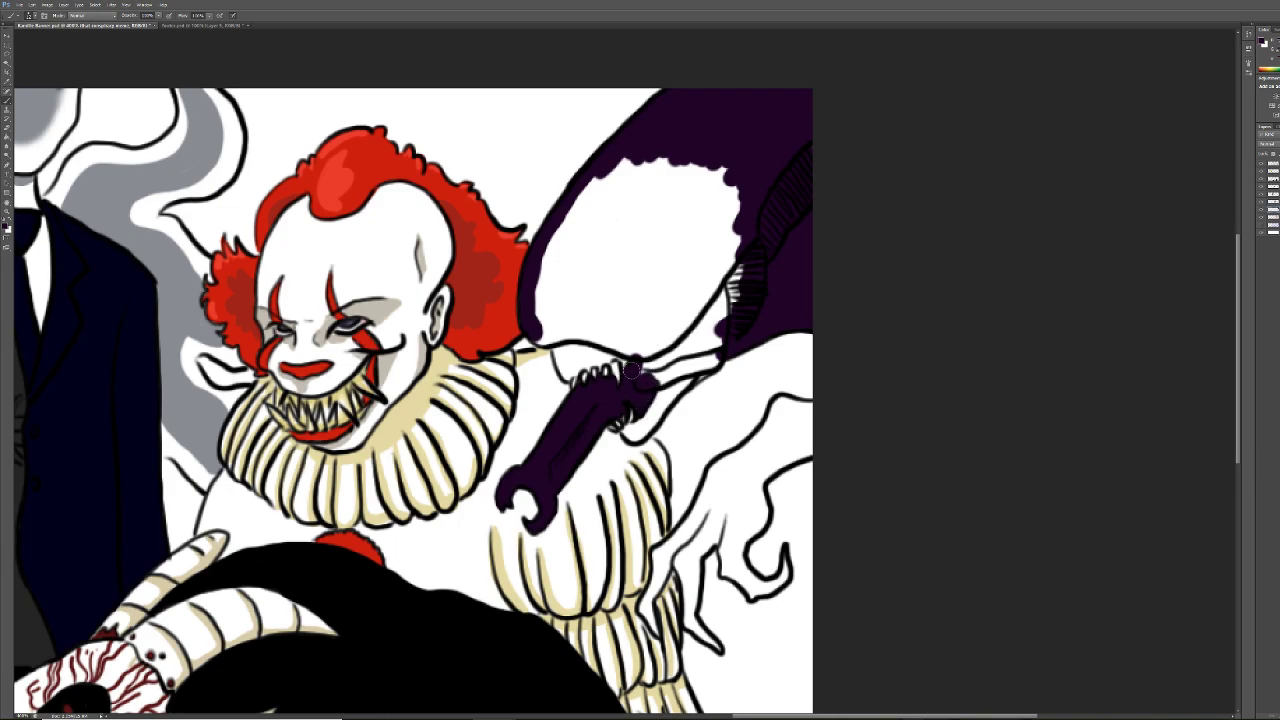
mouse_move(625, 429)
mouse_down()
mouse_move(640, 432)
mouse_move(660, 398)
mouse_move(645, 432)
mouse_move(690, 366)
mouse_move(684, 390)
mouse_move(699, 367)
mouse_move(706, 382)
mouse_move(716, 360)
mouse_move(660, 370)
mouse_move(652, 352)
mouse_move(670, 335)
mouse_move(726, 330)
mouse_move(712, 287)
mouse_up()
Fill the remaining white area of the alien's domed head with dark purple
drag(538, 333, 646, 348)
mouse_move(540, 278)
mouse_down()
mouse_move(540, 322)
mouse_move(541, 297)
mouse_move(554, 320)
mouse_move(580, 290)
mouse_move(598, 330)
mouse_move(616, 300)
mouse_move(623, 344)
mouse_move(648, 291)
mouse_move(667, 334)
mouse_move(704, 305)
mouse_up()
mouse_move(539, 275)
mouse_down()
mouse_move(567, 226)
mouse_move(567, 293)
mouse_move(599, 231)
mouse_move(594, 283)
mouse_move(610, 281)
mouse_move(635, 233)
mouse_move(638, 300)
mouse_move(678, 244)
mouse_move(673, 295)
mouse_move(689, 295)
mouse_move(719, 242)
mouse_move(726, 290)
mouse_up()
mouse_move(597, 168)
mouse_down()
mouse_move(592, 212)
mouse_move(643, 156)
mouse_move(634, 225)
mouse_move(701, 152)
mouse_move(675, 253)
mouse_move(728, 168)
mouse_move(716, 256)
mouse_move(750, 190)
mouse_move(743, 254)
mouse_up()
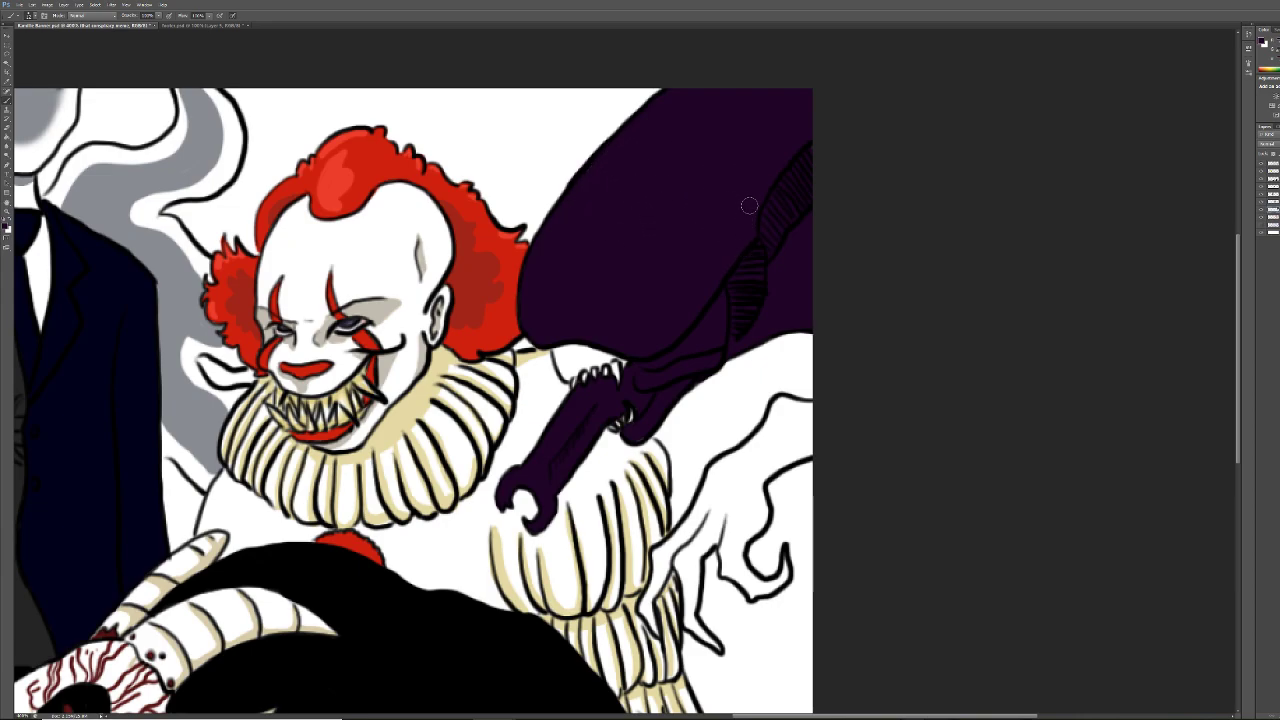
Set the foreground colour to a dark red and paint the inside of the alien's mouth above the teeth
click(6, 230)
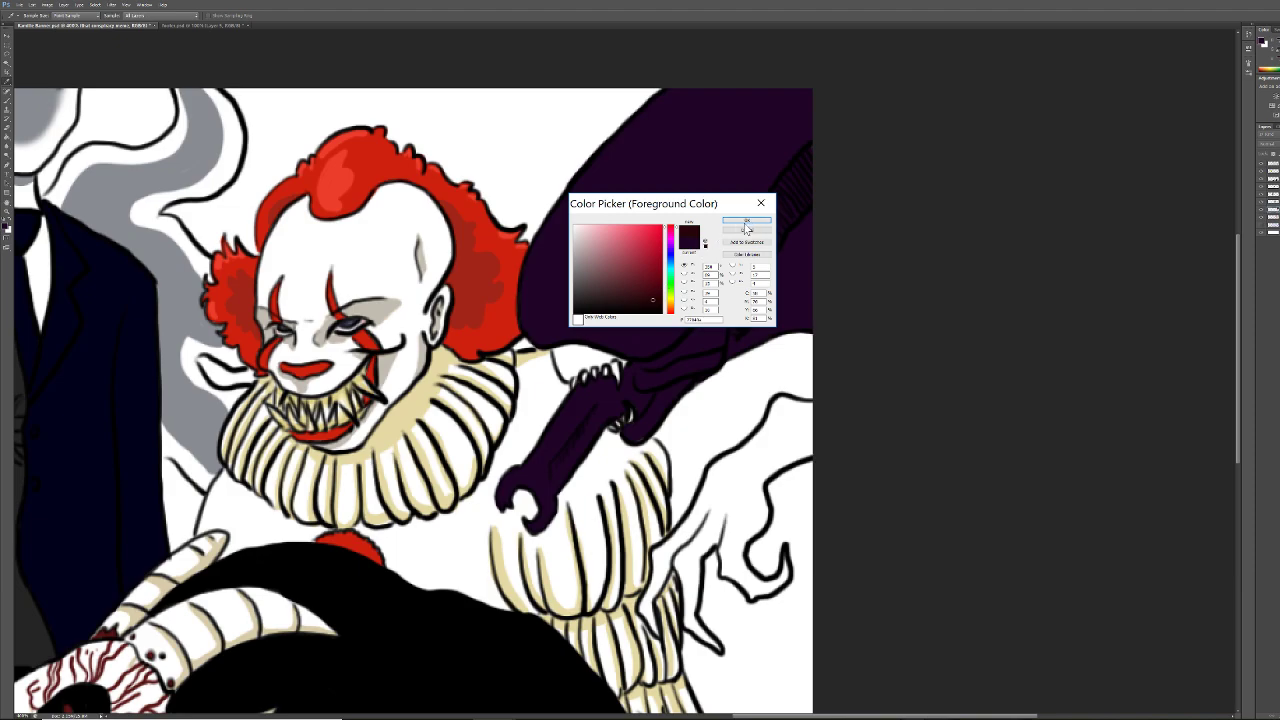
drag(627, 293, 648, 289)
click(746, 220)
drag(563, 360, 553, 349)
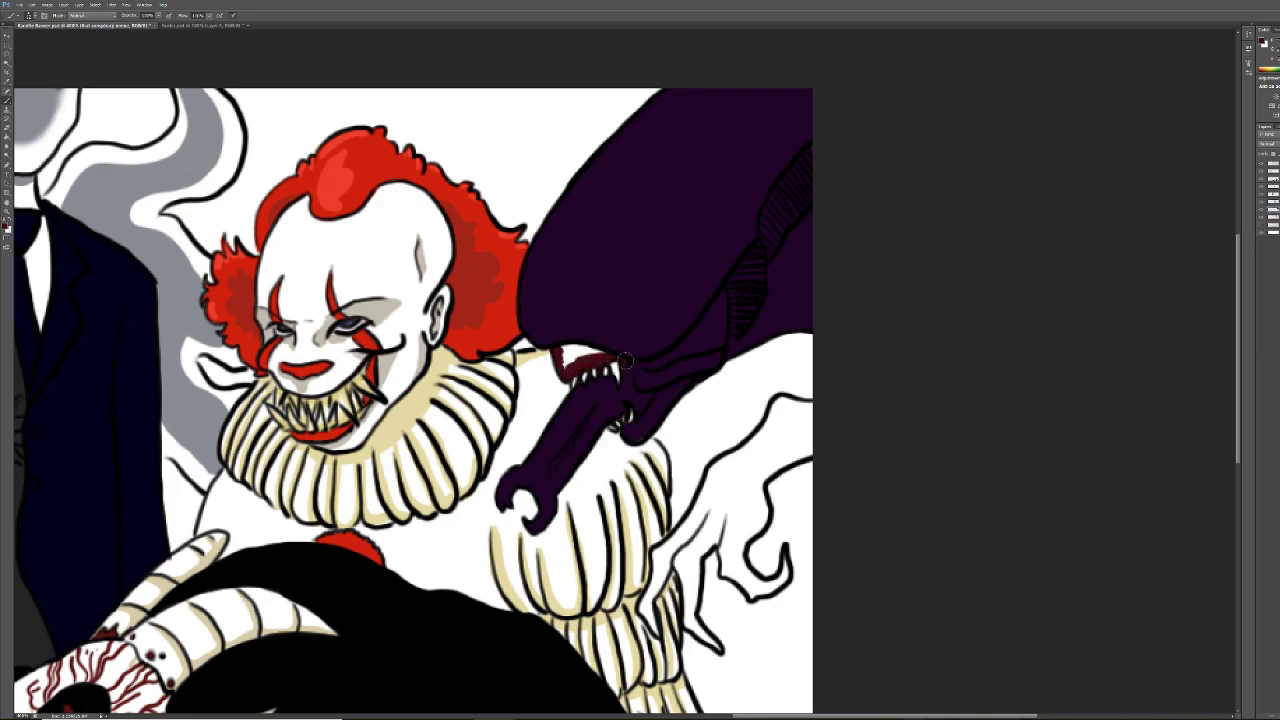
drag(595, 355, 562, 358)
Sample the head's dark purple and paint the two left fingers of the alien's hand
key(i)
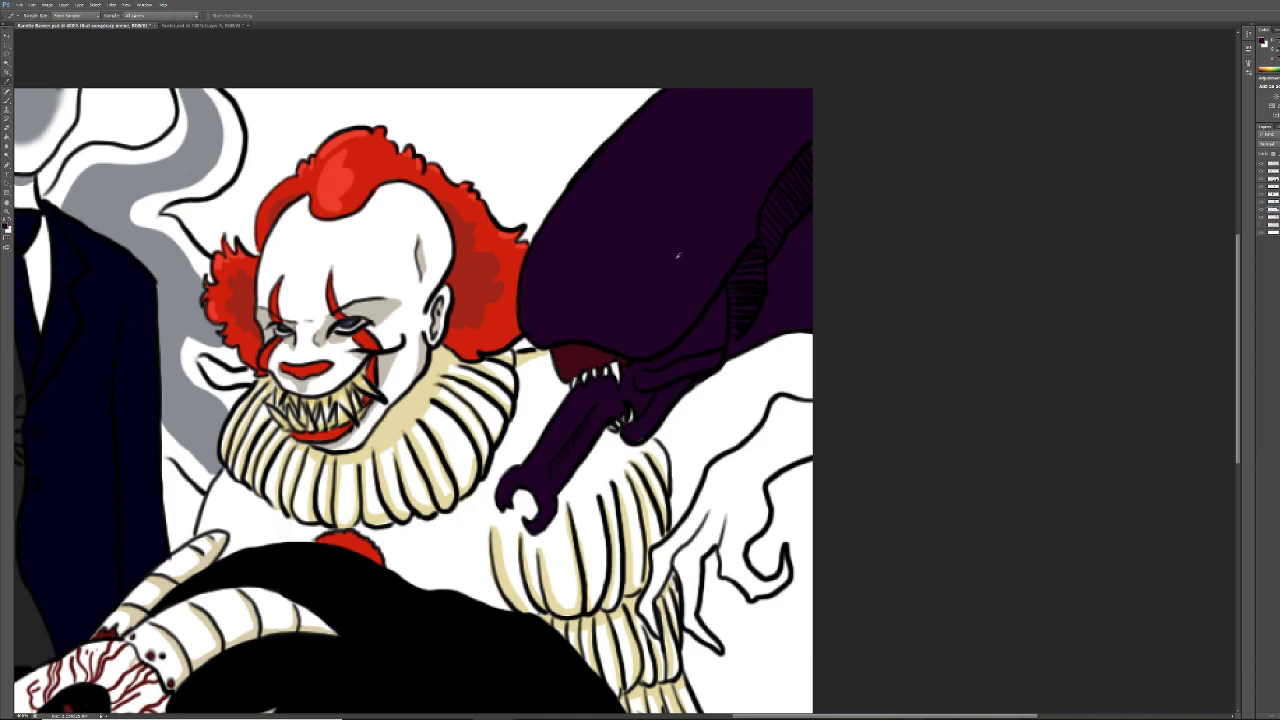
key(b)
mouse_move(648, 618)
mouse_down()
mouse_move(656, 634)
mouse_move(642, 606)
mouse_move(667, 562)
mouse_move(658, 570)
mouse_move(658, 553)
mouse_move(702, 504)
mouse_up()
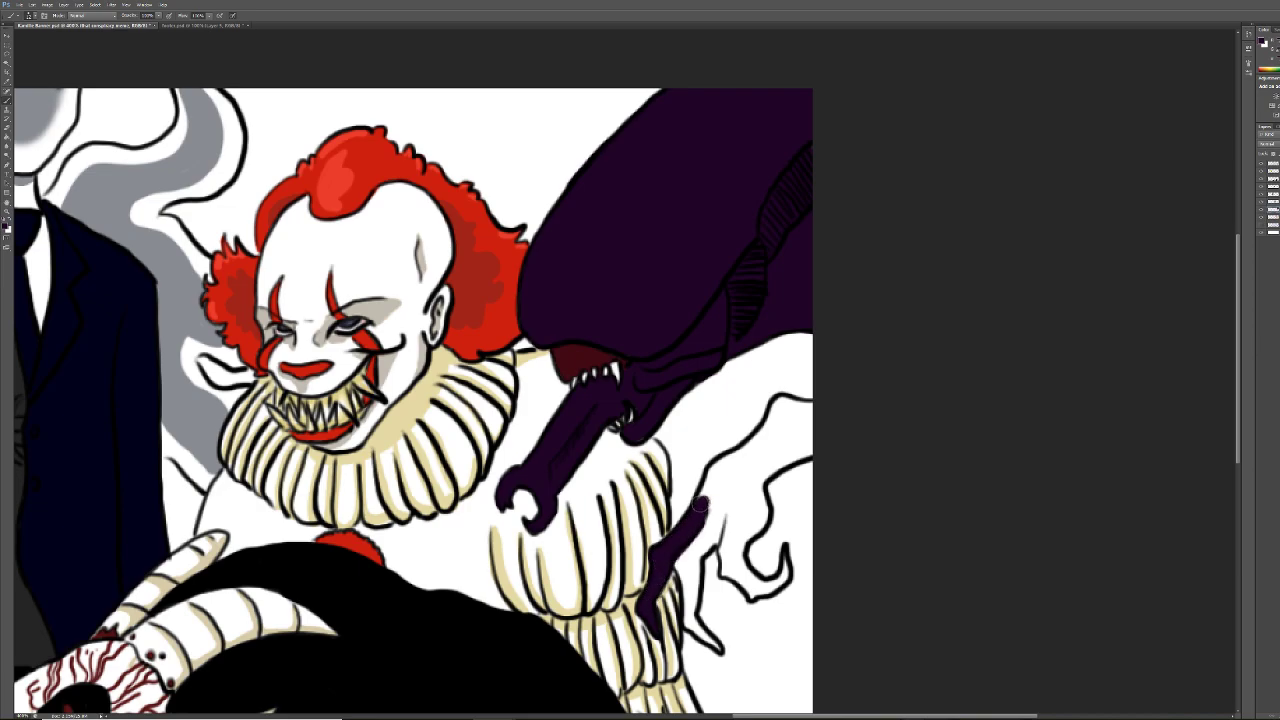
mouse_move(686, 562)
mouse_down()
mouse_move(715, 510)
mouse_move(687, 588)
mouse_move(692, 625)
mouse_move(721, 651)
mouse_up()
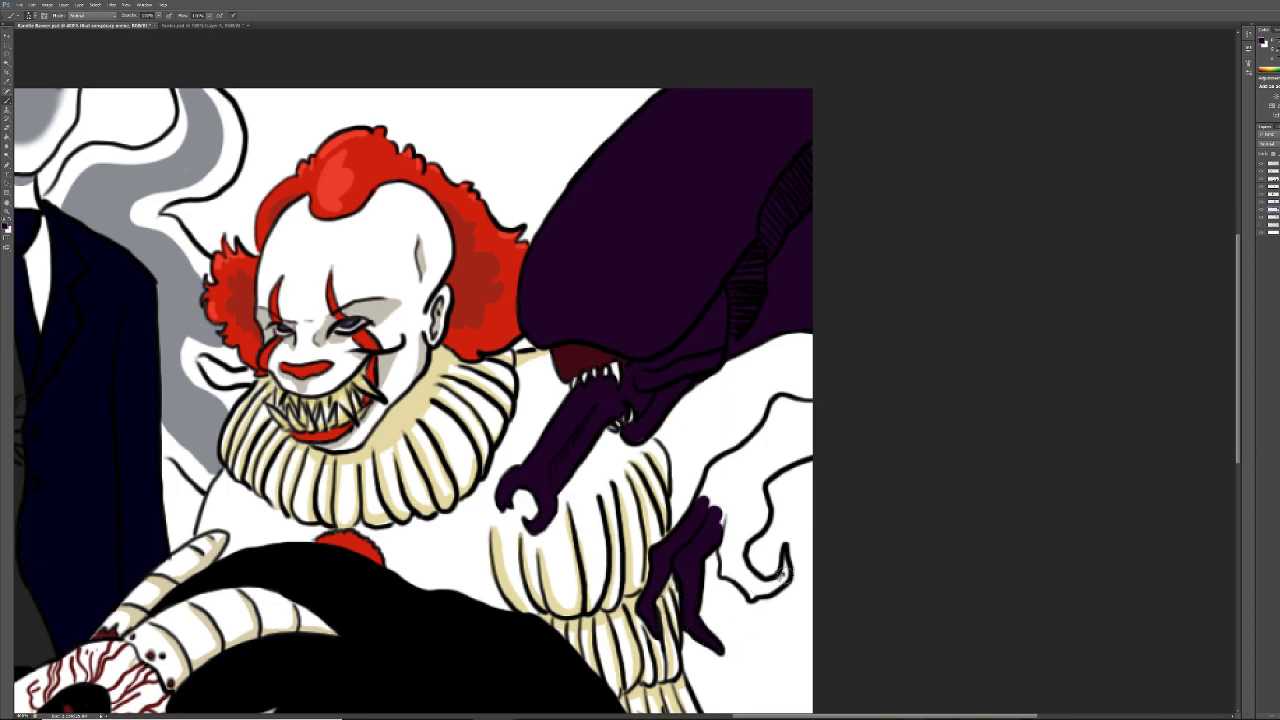
Paint the alien's curled finger, palm and forearm in dark purple, erasing the spill outside the outline
mouse_move(786, 550)
mouse_down()
mouse_move(755, 594)
mouse_move(739, 568)
mouse_move(727, 572)
mouse_move(726, 522)
mouse_move(734, 546)
mouse_move(733, 526)
mouse_move(761, 523)
mouse_move(766, 466)
mouse_move(803, 450)
mouse_up()
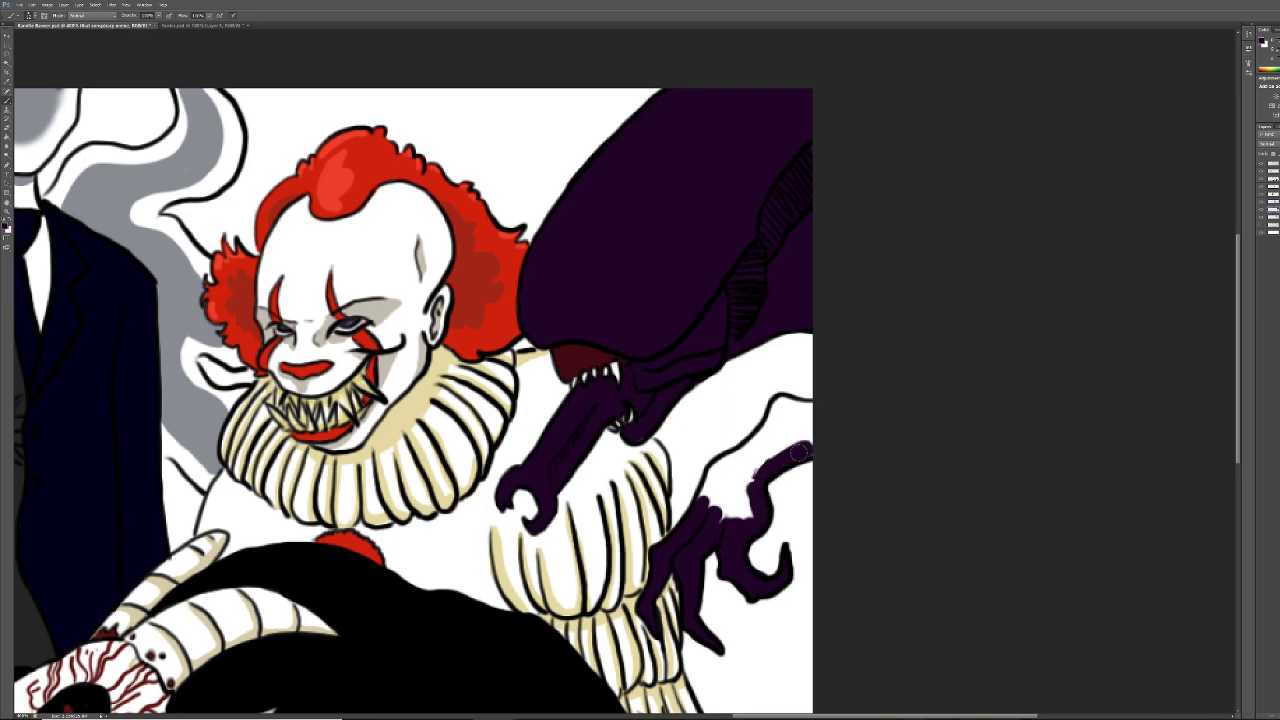
drag(716, 467, 756, 440)
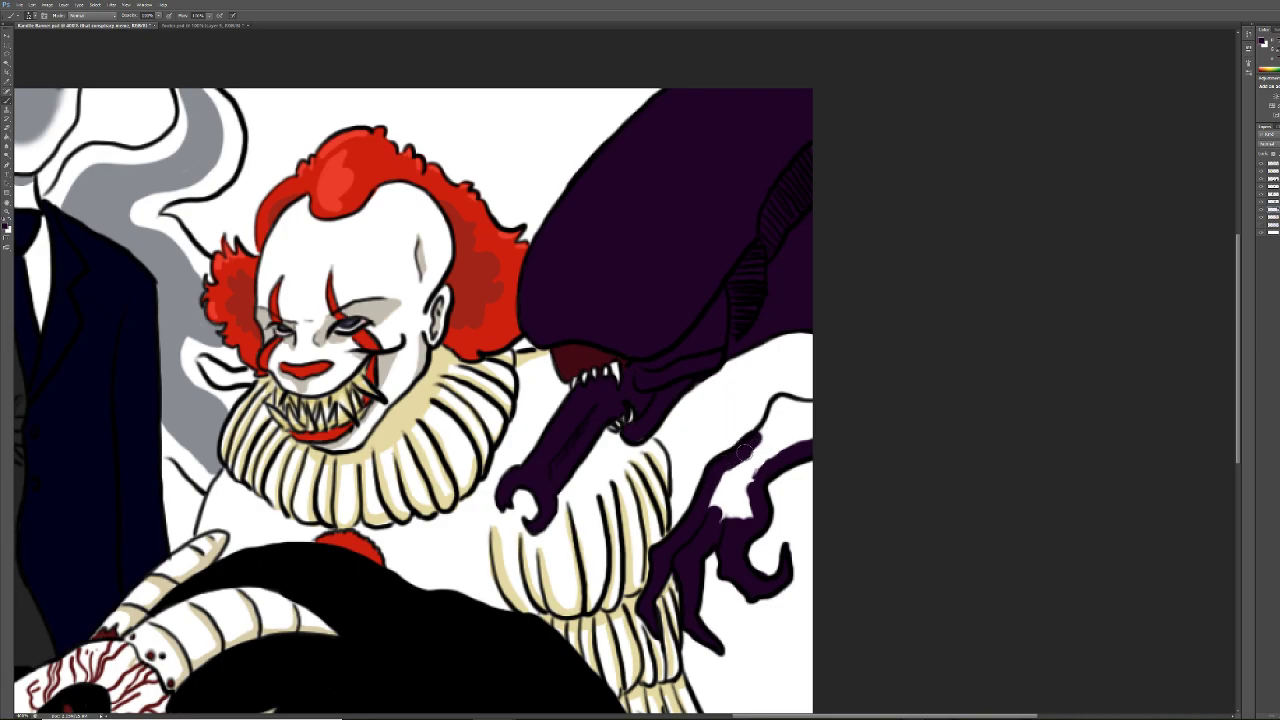
key(e)
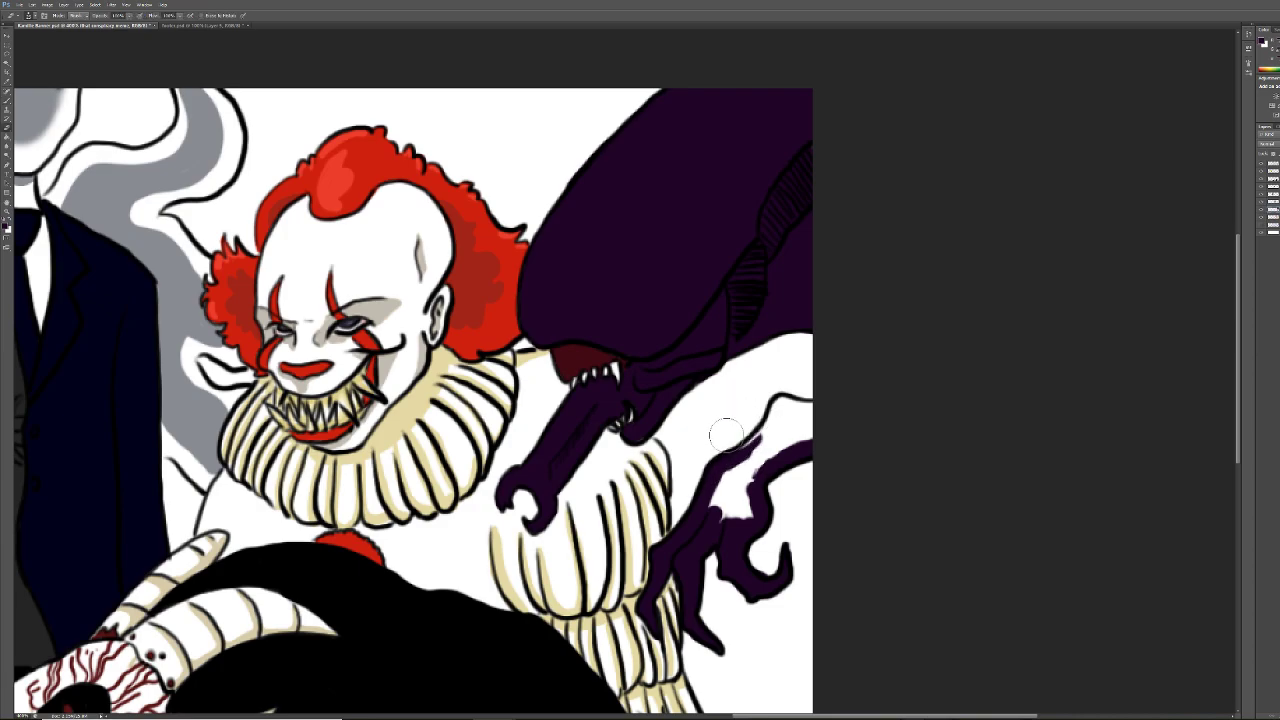
key(b)
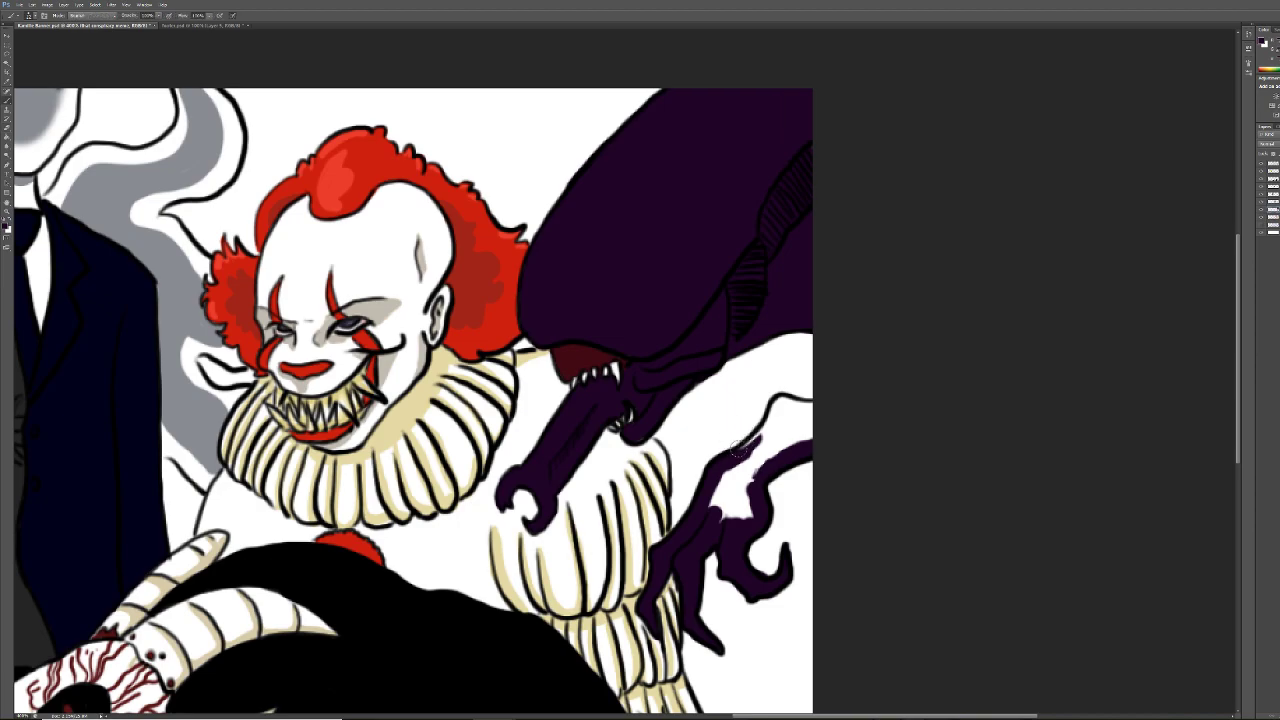
mouse_move(764, 443)
mouse_down()
mouse_move(783, 407)
mouse_move(815, 408)
mouse_move(804, 438)
mouse_move(788, 443)
mouse_move(785, 423)
mouse_move(780, 452)
mouse_move(707, 509)
mouse_move(748, 509)
mouse_up()
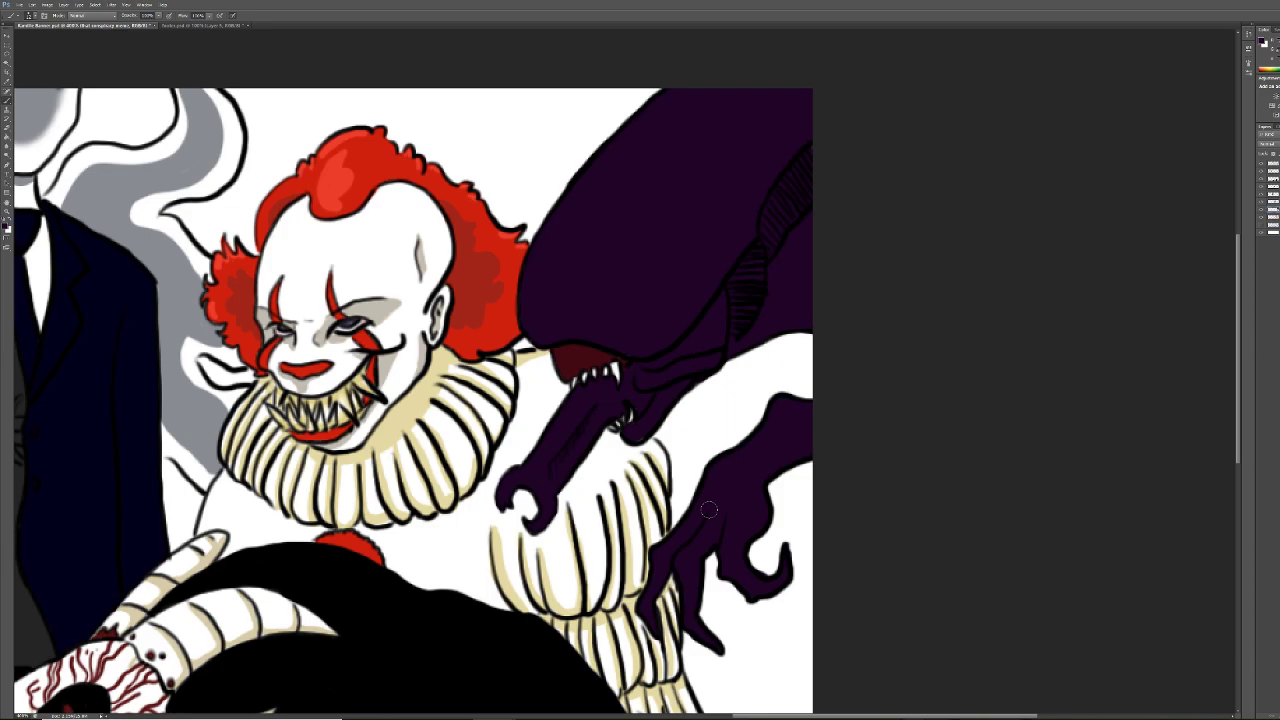
Set the foreground colour to black and draw the long contour lines along the alien's domed head
click(587, 290)
click(696, 243)
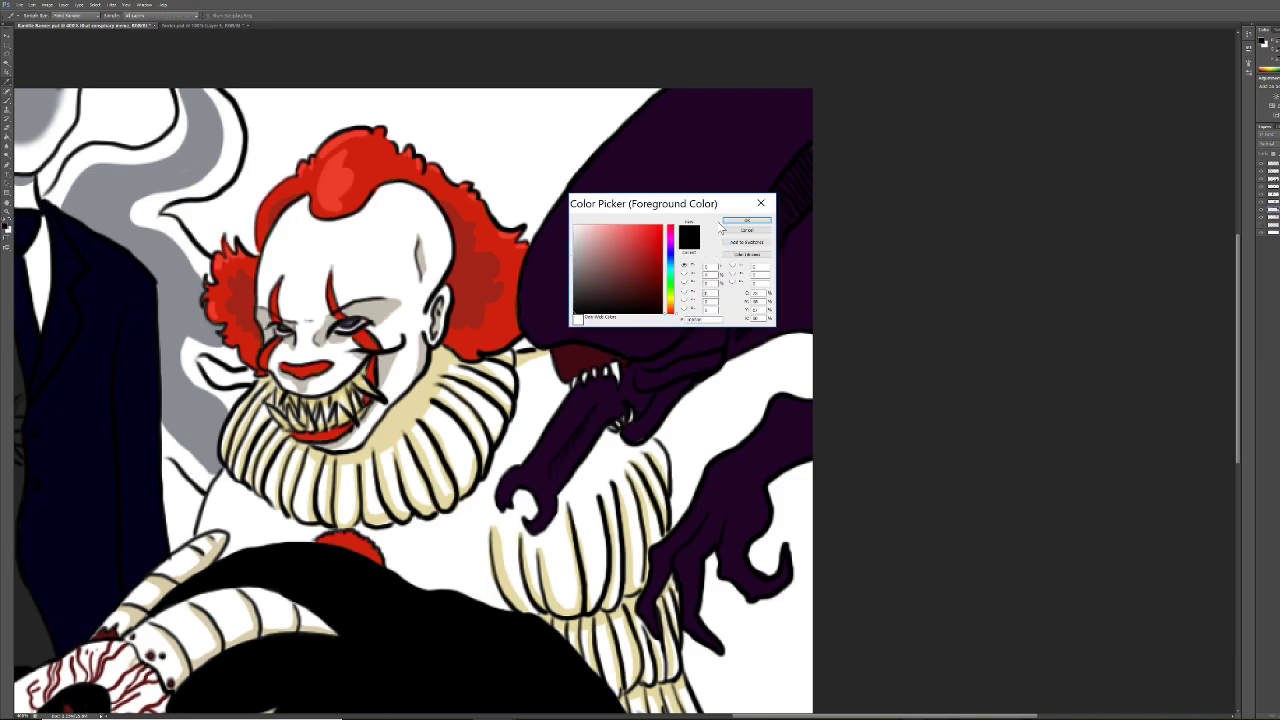
click(742, 222)
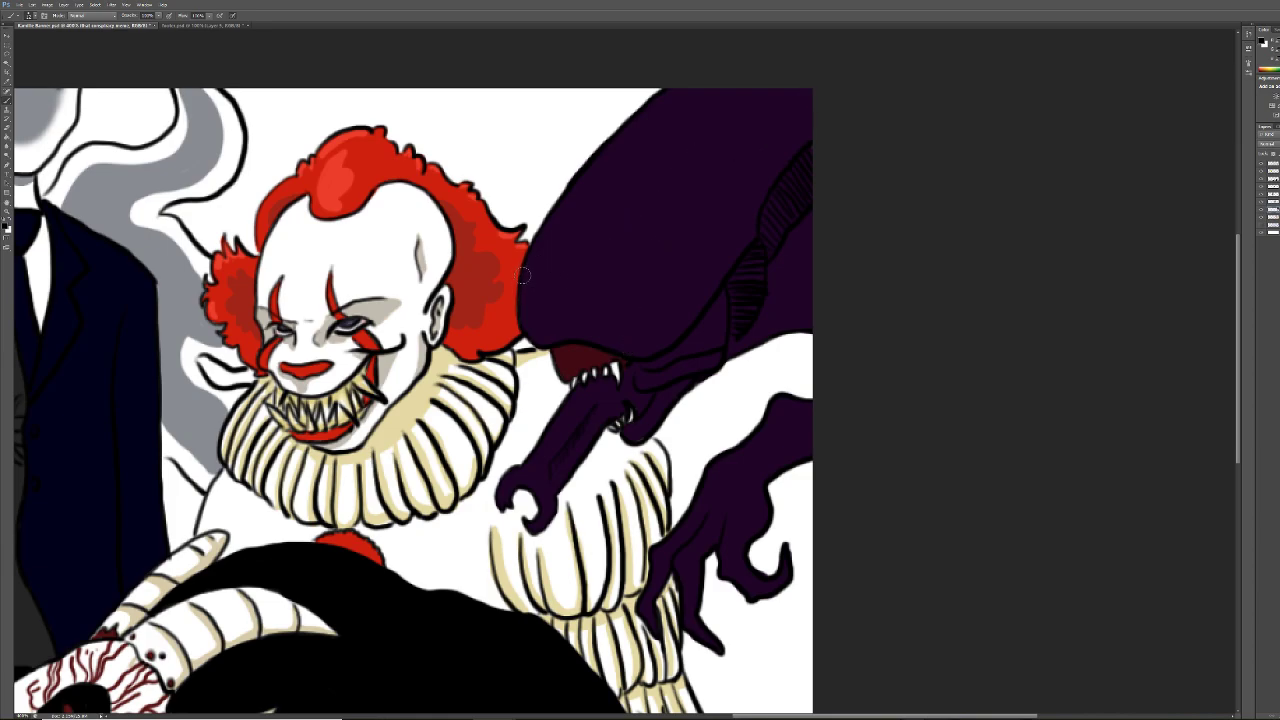
mouse_move(540, 309)
mouse_down()
mouse_move(635, 256)
mouse_move(788, 85)
mouse_up()
mouse_move(644, 298)
mouse_down()
mouse_move(696, 205)
mouse_move(802, 95)
mouse_up()
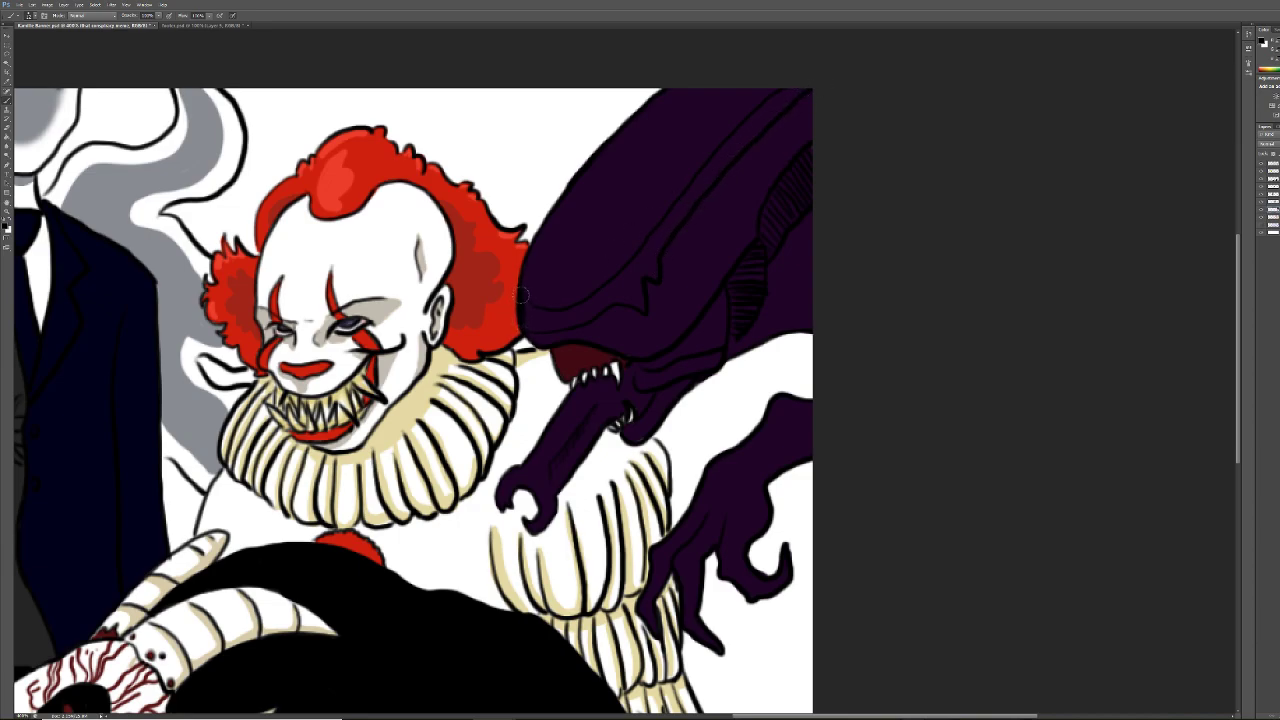
Thicken the black shading along the alien's lower brow and the ridges on the side of its head
mouse_move(523, 321)
mouse_down()
mouse_move(561, 319)
mouse_move(521, 284)
mouse_move(535, 312)
mouse_move(580, 312)
mouse_move(549, 317)
mouse_move(605, 294)
mouse_move(569, 315)
mouse_move(580, 285)
mouse_move(601, 306)
mouse_move(572, 312)
mouse_move(610, 291)
mouse_move(595, 298)
mouse_move(669, 222)
mouse_move(650, 256)
mouse_move(627, 276)
mouse_move(755, 120)
mouse_move(699, 180)
mouse_move(790, 87)
mouse_move(693, 183)
mouse_move(819, 78)
mouse_move(722, 155)
mouse_move(742, 147)
mouse_move(676, 213)
mouse_move(698, 195)
mouse_move(656, 248)
mouse_move(656, 278)
mouse_move(651, 256)
mouse_move(619, 296)
mouse_up()
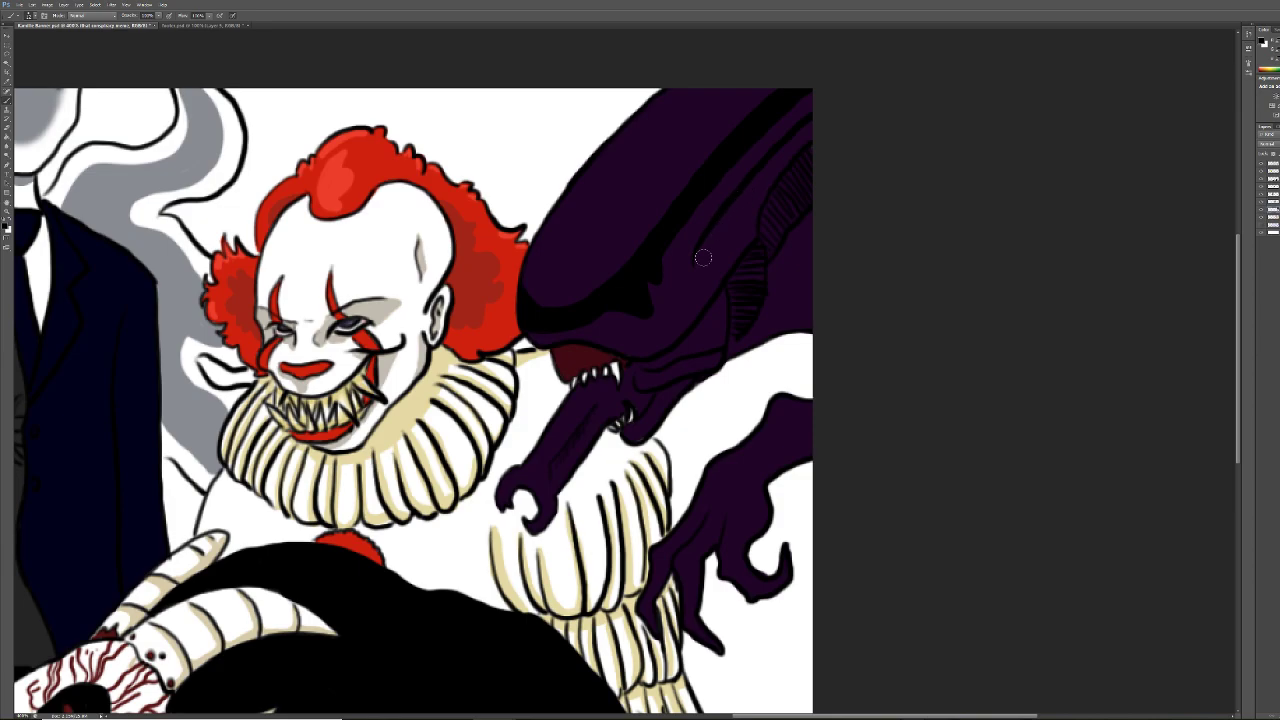
mouse_move(695, 259)
mouse_down()
mouse_move(697, 271)
mouse_move(800, 135)
mouse_move(772, 159)
mouse_up()
drag(697, 262, 725, 218)
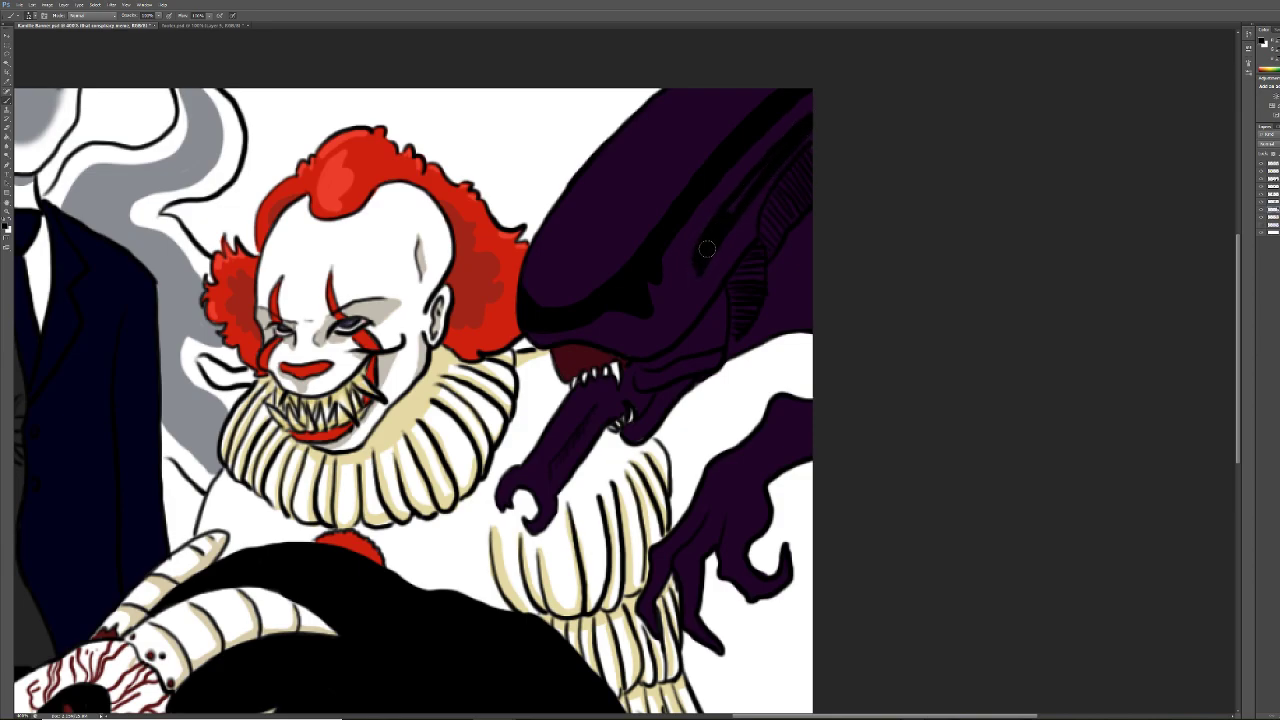
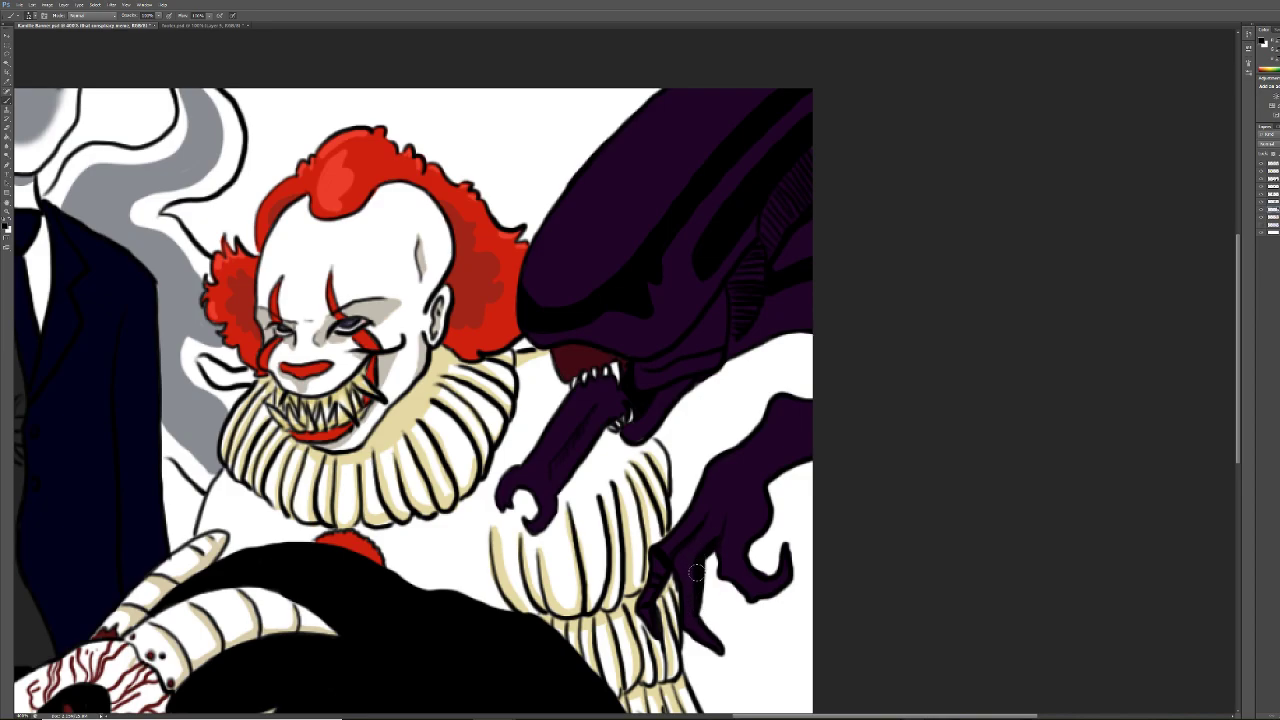
Paint black claws, knuckle lines and forearm shading on the alien's clawed hand
drag(714, 641, 684, 616)
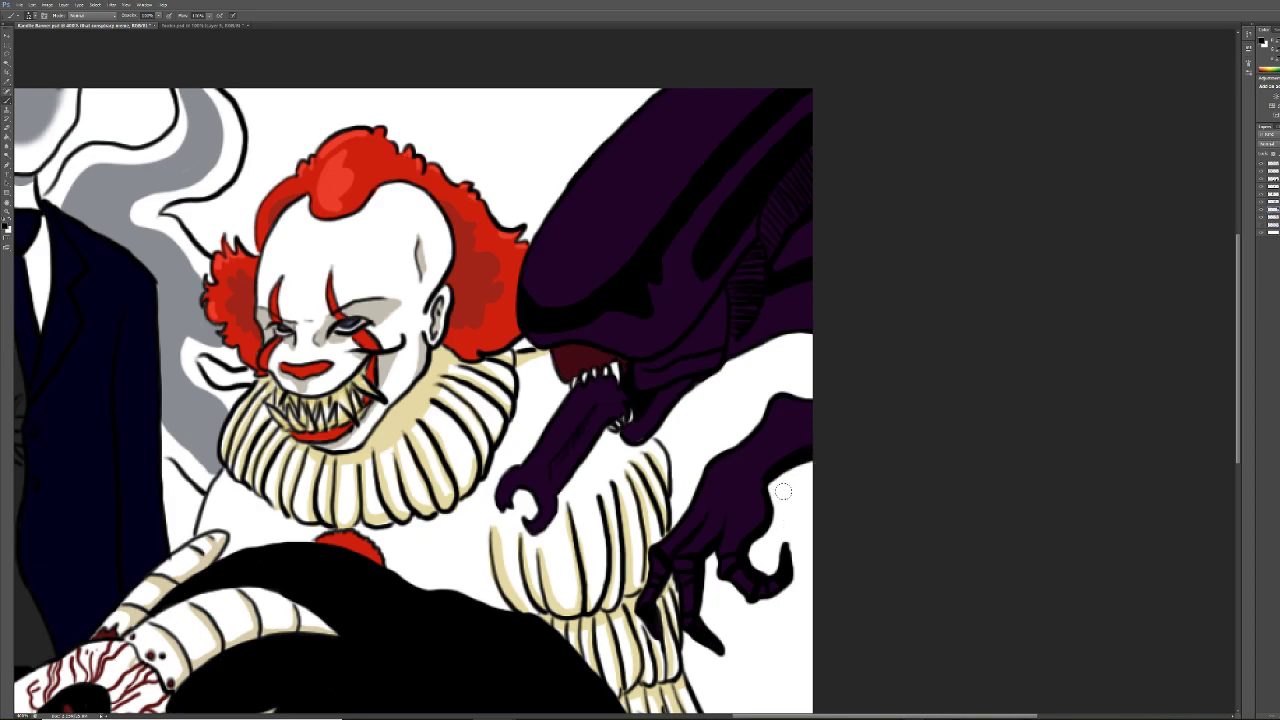
drag(783, 422, 821, 414)
Sample the alien's purple, lighten it to pale lavender and paint slanted highlight streaks on the side of its face
key(i)
key(b)
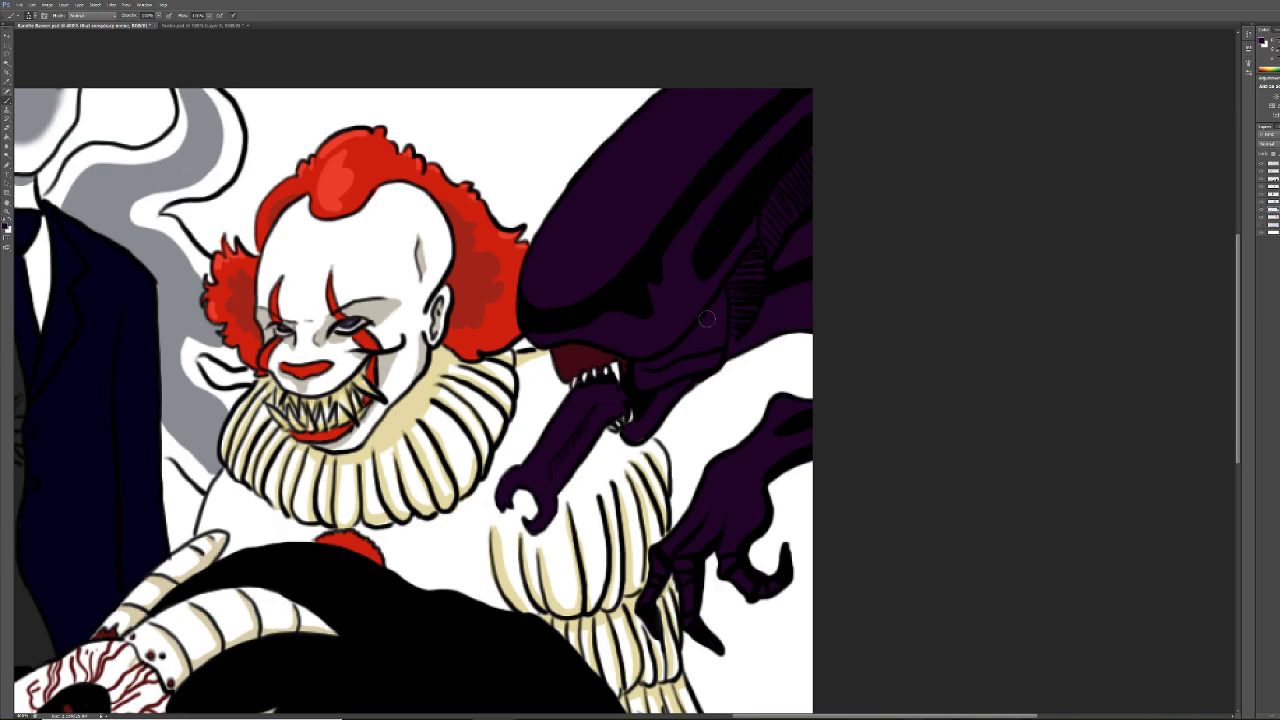
click(7, 229)
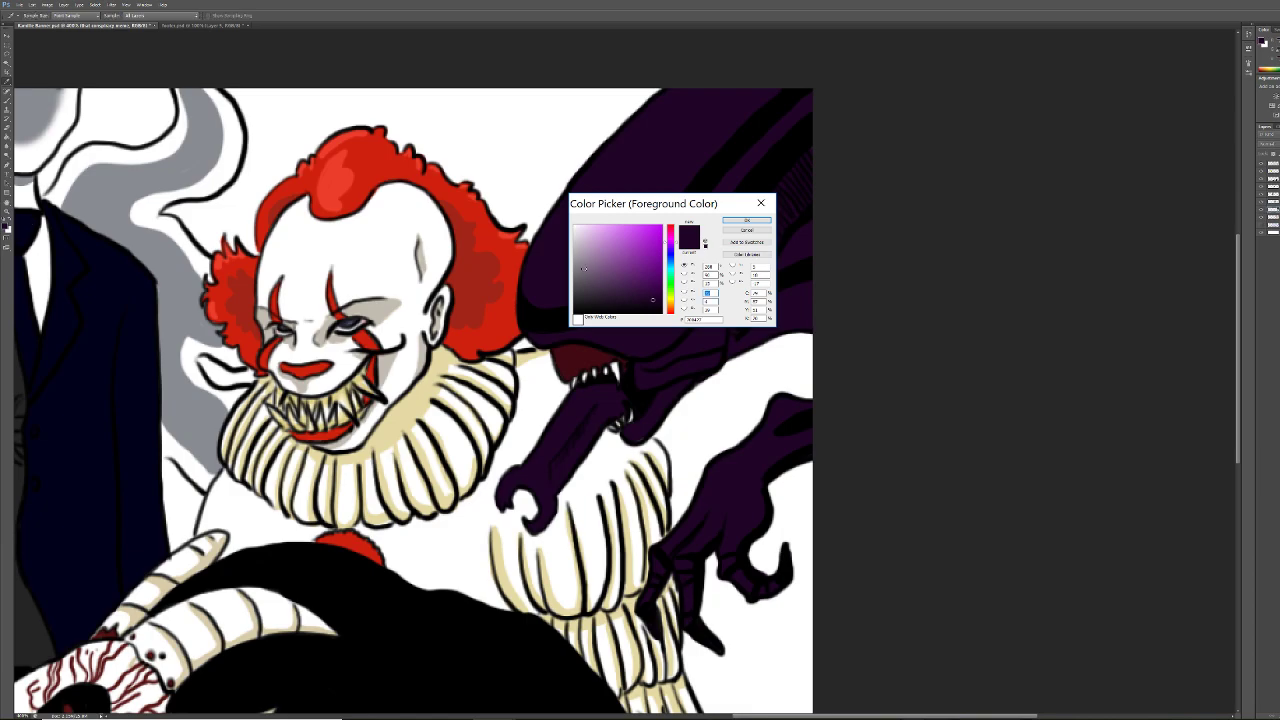
drag(598, 297, 595, 294)
click(598, 273)
click(586, 249)
click(746, 220)
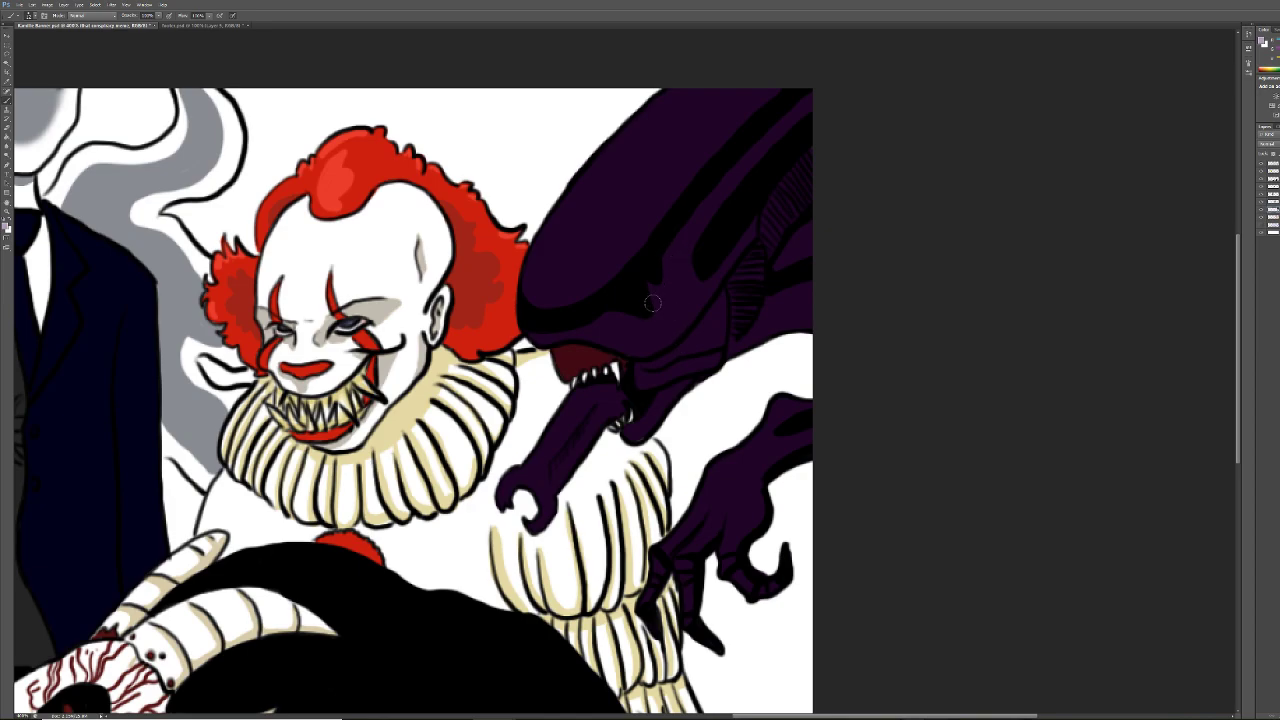
drag(653, 304, 672, 337)
drag(652, 286, 673, 336)
mouse_move(664, 264)
mouse_down()
mouse_move(692, 316)
mouse_move(668, 266)
mouse_move(687, 293)
mouse_up()
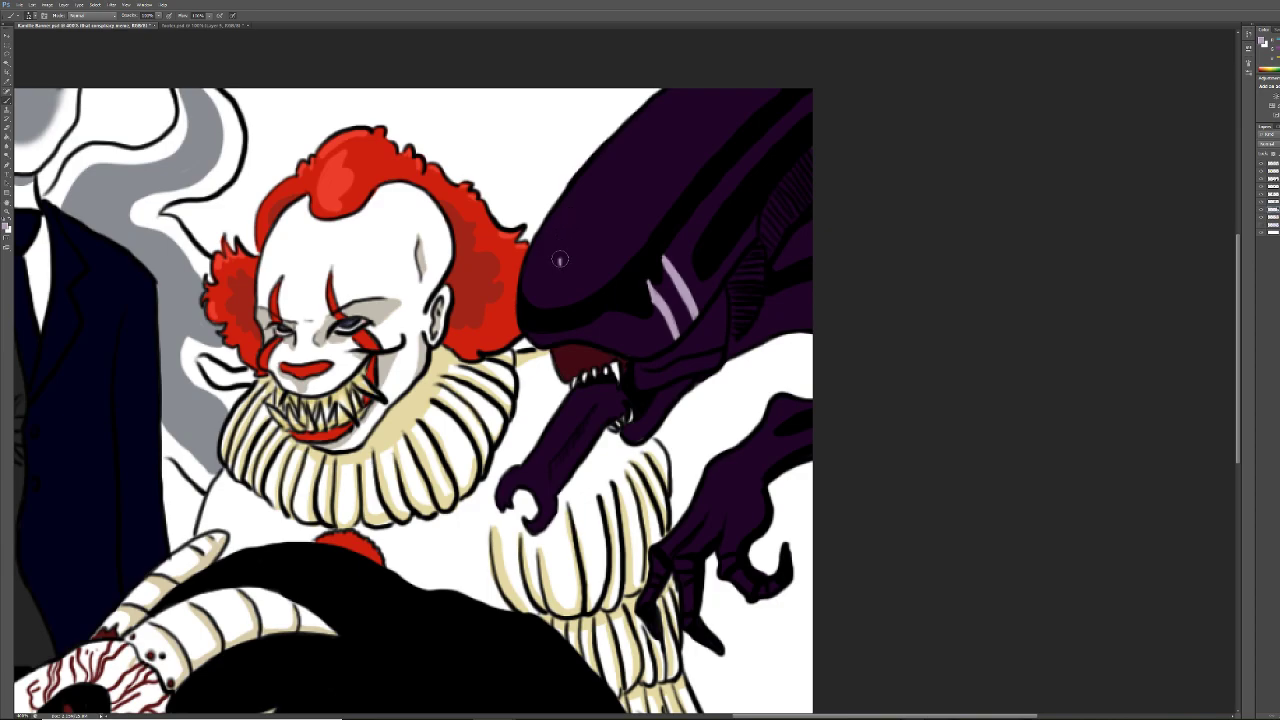
Paint a long lavender highlight along the front of the alien's domed head, broadening it at the lower end
mouse_move(598, 182)
mouse_down()
mouse_move(556, 268)
mouse_move(585, 262)
mouse_move(567, 244)
mouse_move(621, 163)
mouse_move(570, 214)
mouse_move(625, 156)
mouse_move(575, 227)
mouse_move(656, 128)
mouse_up()
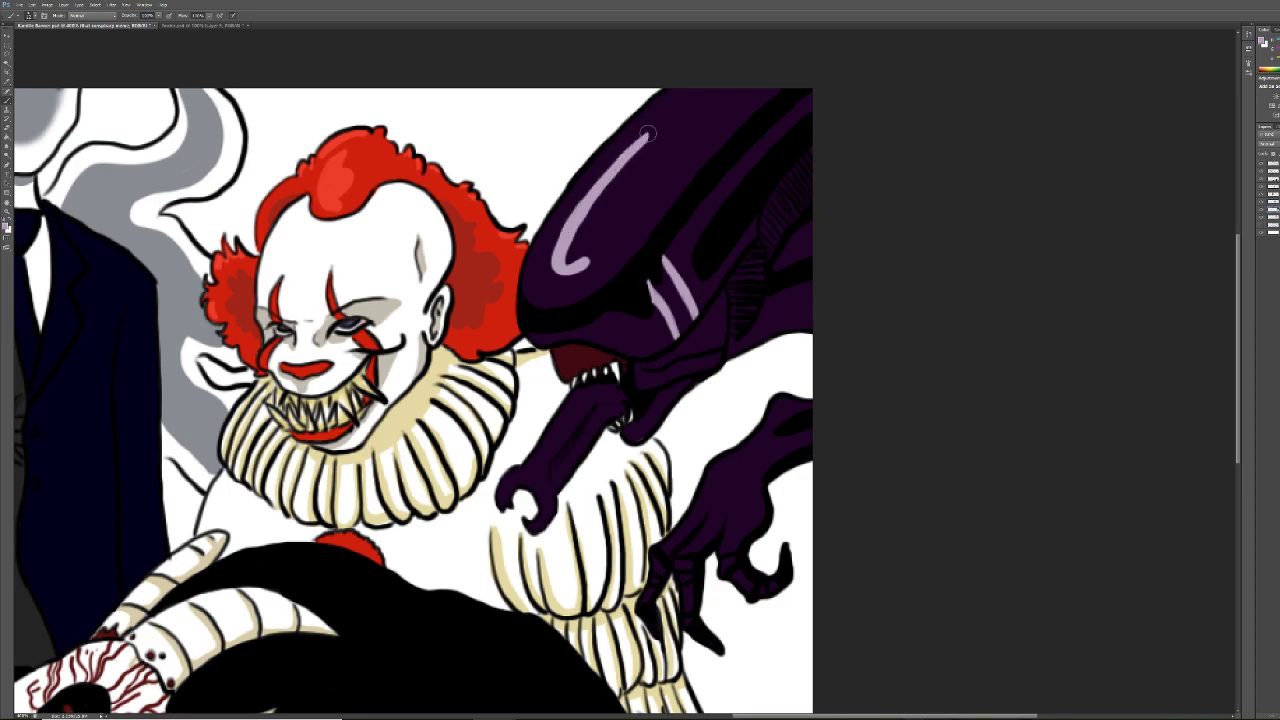
mouse_move(588, 210)
mouse_down()
mouse_move(570, 243)
mouse_move(610, 200)
mouse_move(585, 210)
mouse_move(567, 243)
mouse_move(586, 240)
mouse_move(601, 190)
mouse_move(588, 236)
mouse_move(562, 247)
mouse_move(580, 232)
mouse_move(567, 242)
mouse_move(605, 248)
mouse_up()
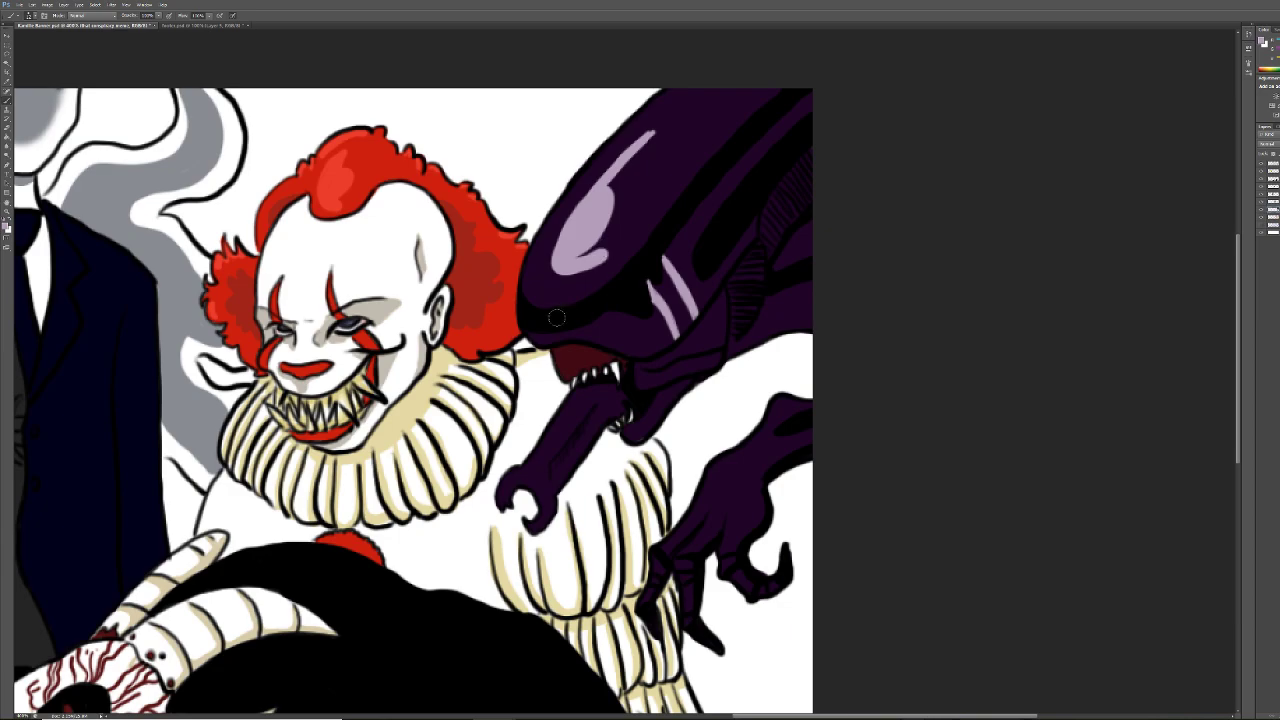
mouse_move(600, 180)
mouse_down()
mouse_move(662, 120)
mouse_move(640, 150)
mouse_move(649, 145)
mouse_up()
Trim the dome highlight's edges with the head's dark purple, undo the stray mark inside it and touch up the lavender
key(i)
key(b)
drag(668, 113, 631, 163)
mouse_move(594, 256)
mouse_down()
mouse_move(618, 254)
mouse_move(596, 255)
mouse_up()
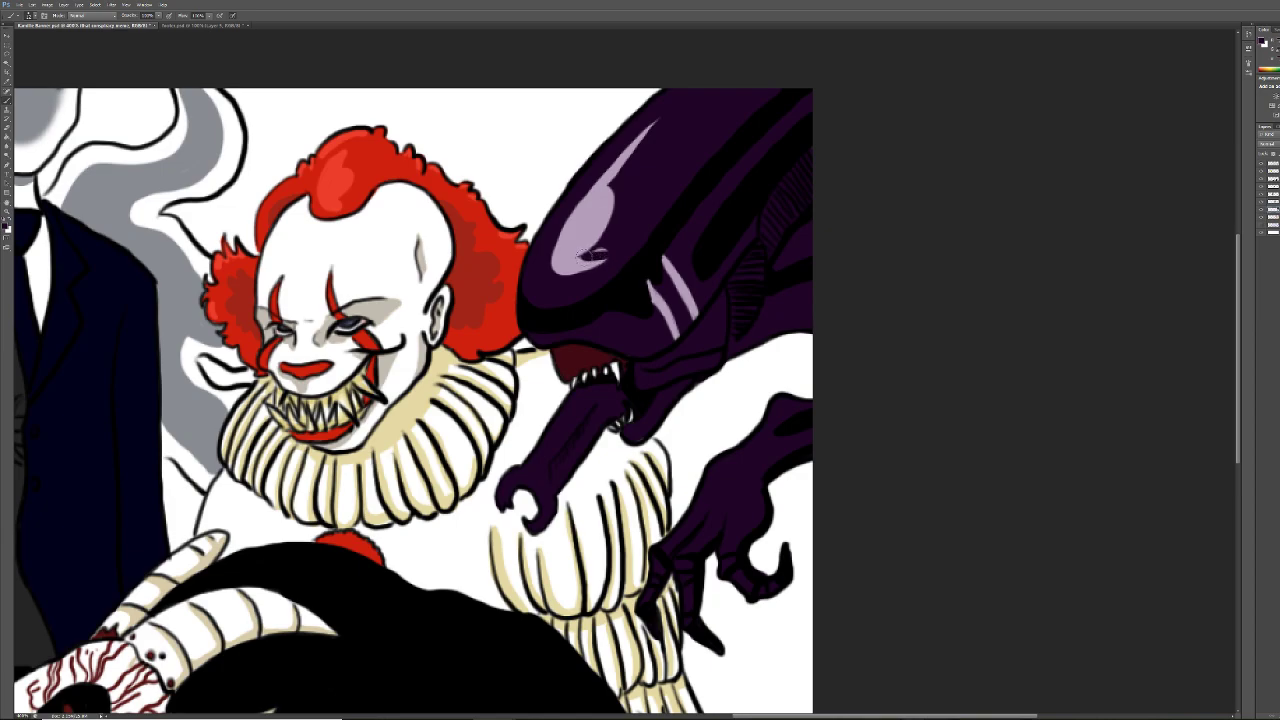
key(ctrl+z)
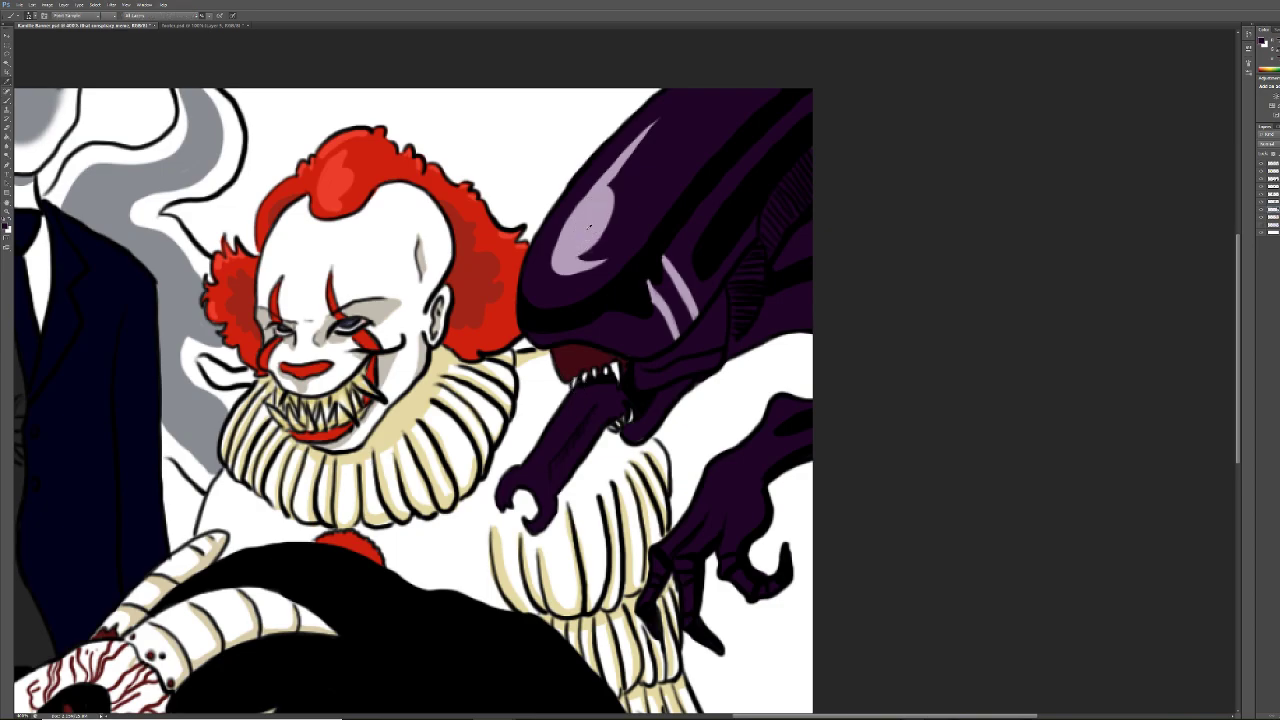
mouse_move(557, 265)
mouse_down()
mouse_move(551, 242)
mouse_move(587, 203)
mouse_up()
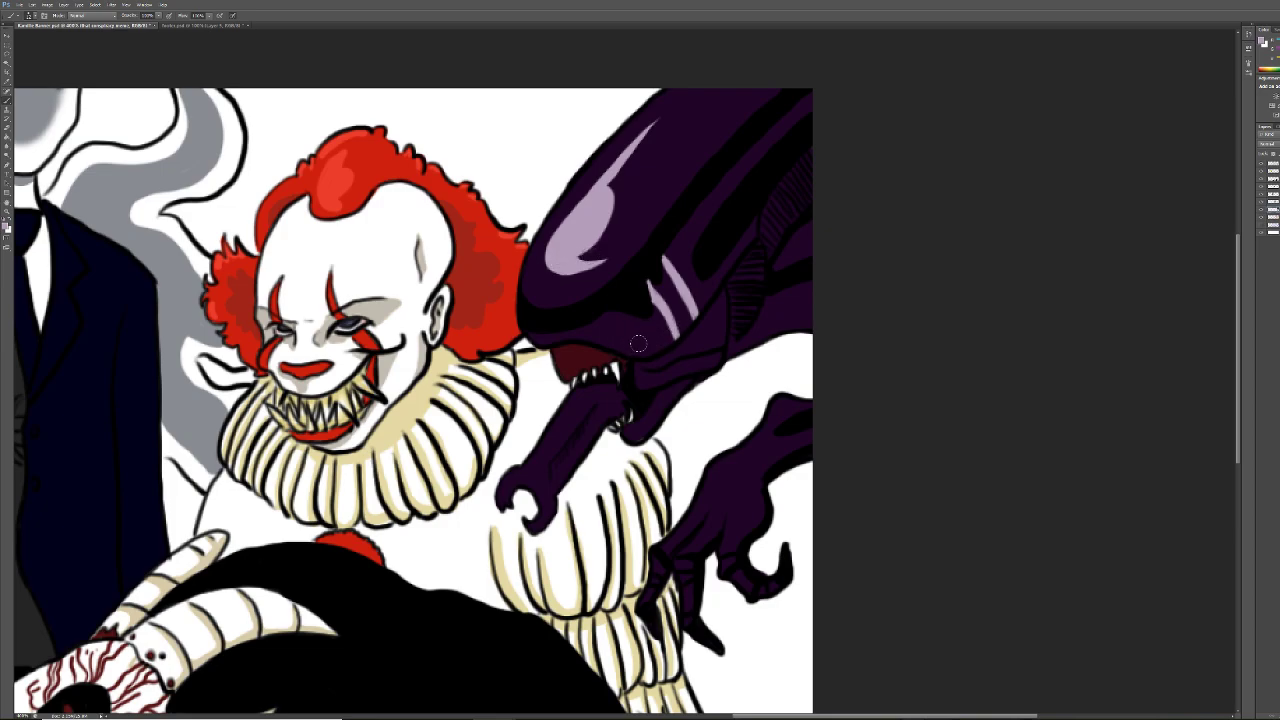
Add lavender highlights to the alien's upper lip, inner jaw, cheek, back of the hand and fingers
mouse_move(622, 344)
mouse_down()
mouse_move(649, 338)
mouse_move(636, 331)
mouse_up()
drag(502, 486, 558, 432)
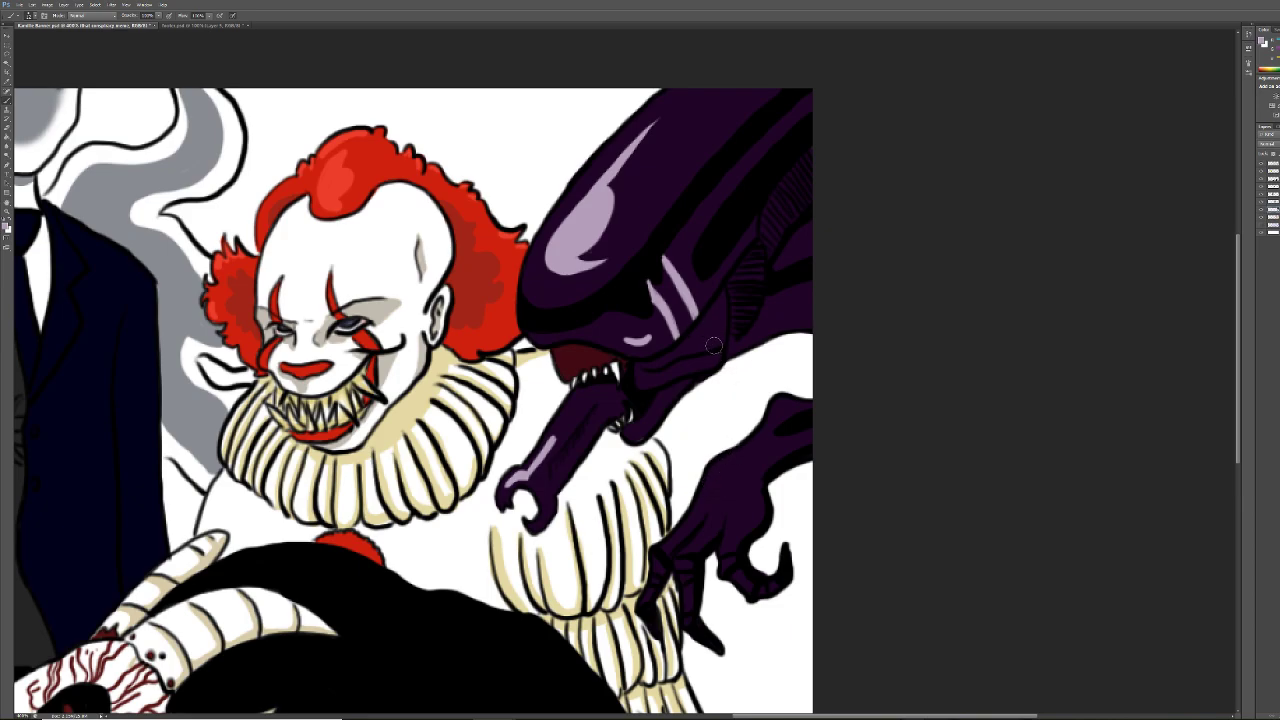
mouse_move(695, 340)
mouse_down()
mouse_move(718, 323)
mouse_move(692, 345)
mouse_move(706, 326)
mouse_up()
mouse_move(715, 488)
mouse_down()
mouse_move(749, 459)
mouse_move(722, 490)
mouse_up()
drag(680, 552, 718, 510)
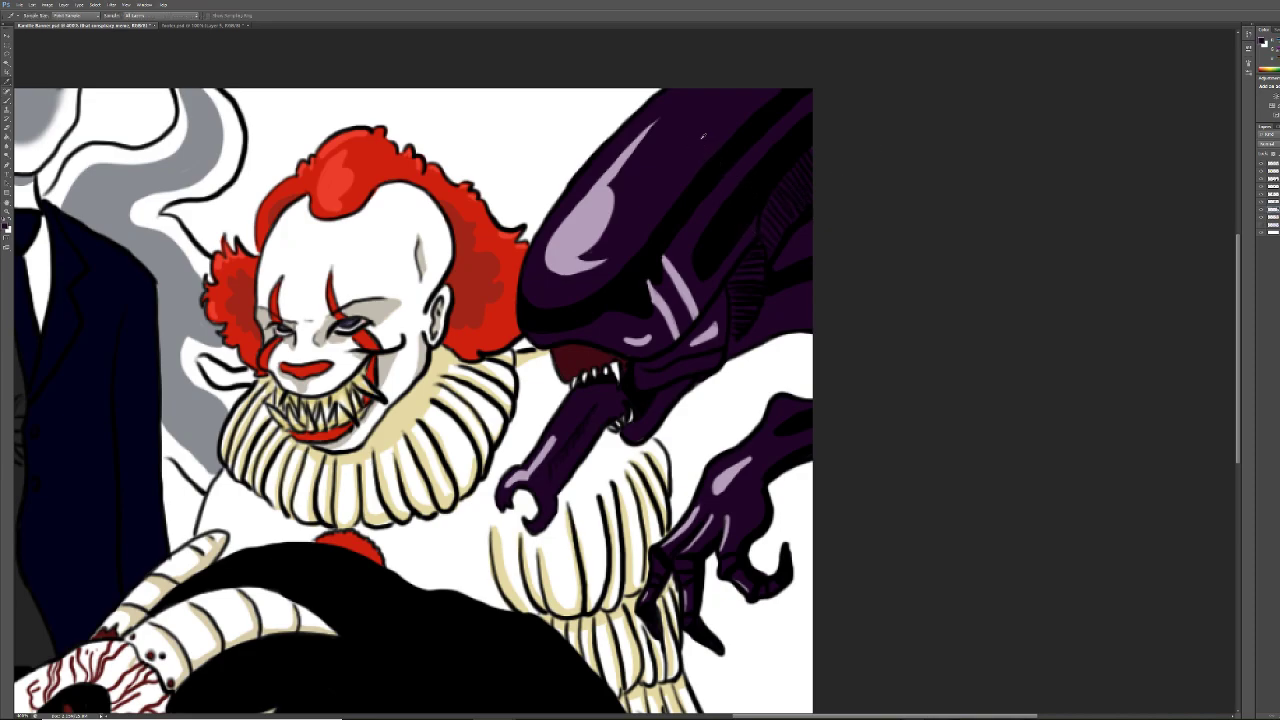
Set a very dark purple foreground colour and shade the ribbed side of the alien's head and its neck
click(8, 227)
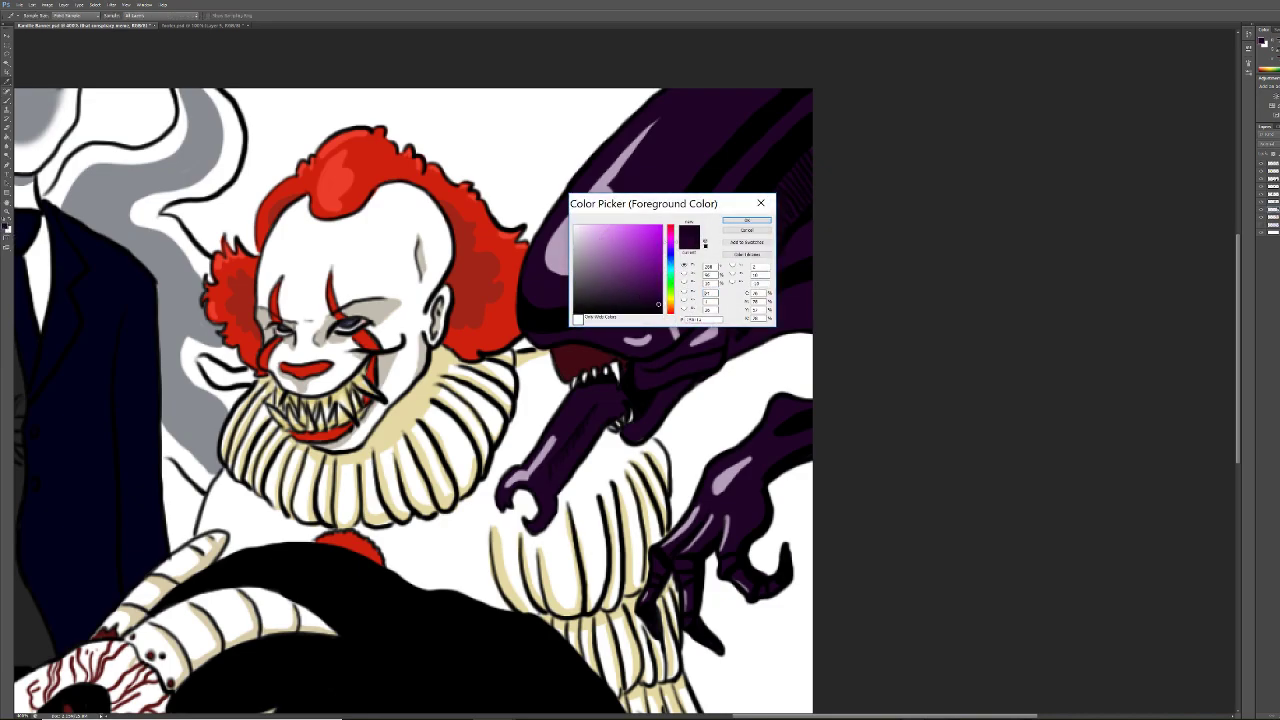
click(747, 220)
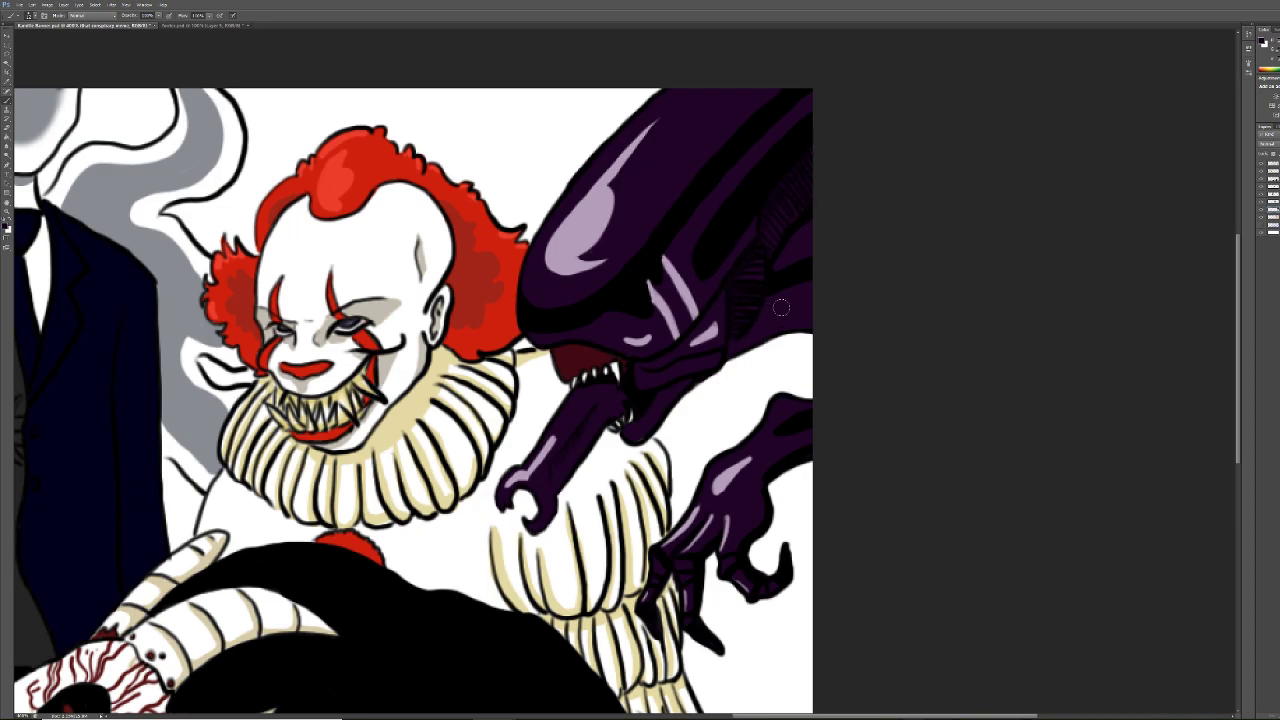
mouse_move(765, 325)
mouse_down()
mouse_move(740, 330)
mouse_move(735, 350)
mouse_move(774, 326)
mouse_move(760, 330)
mouse_move(815, 322)
mouse_move(800, 324)
mouse_move(810, 361)
mouse_up()
Set the foreground colour to a very dark red and shade the upper interior of the alien's mouth
key(i)
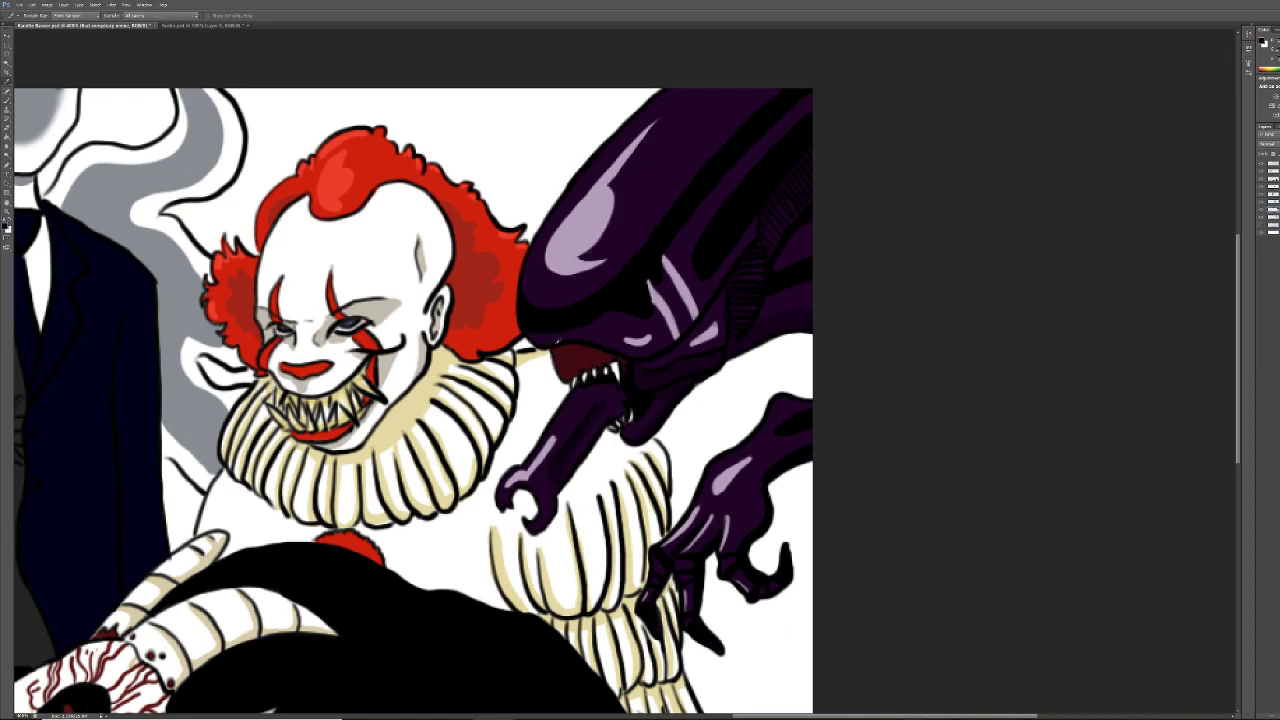
click(7, 230)
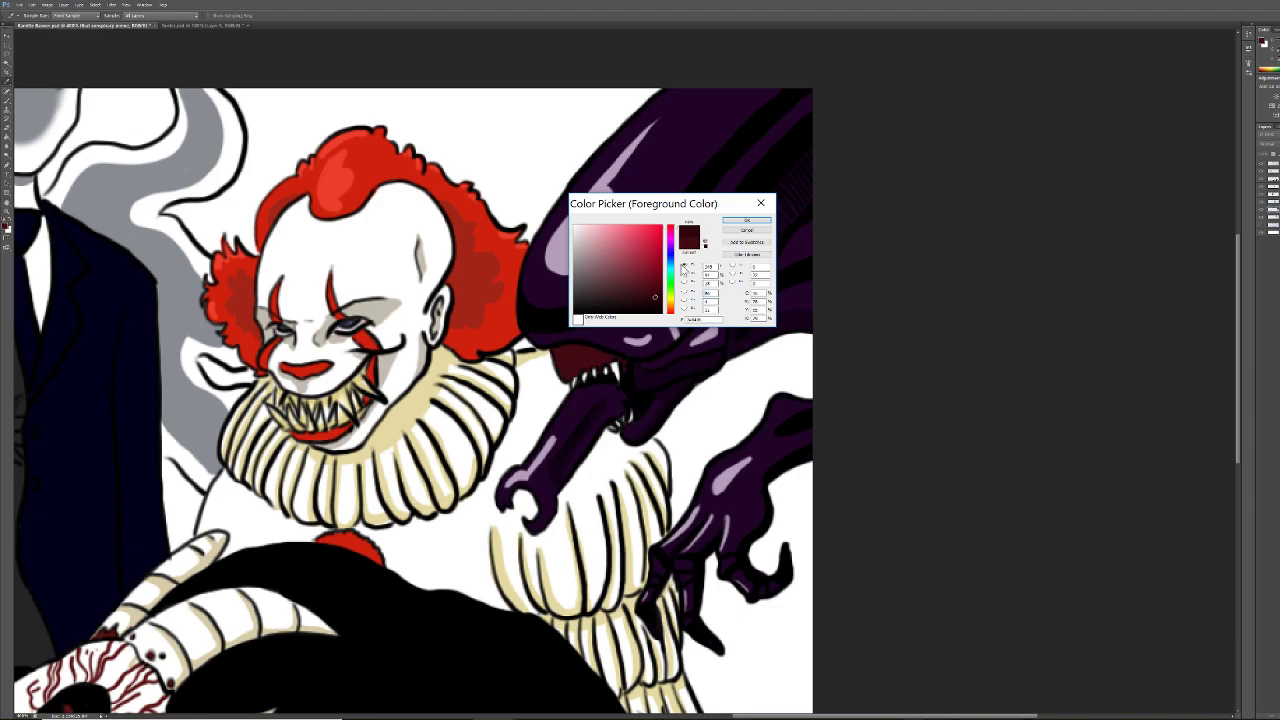
click(747, 220)
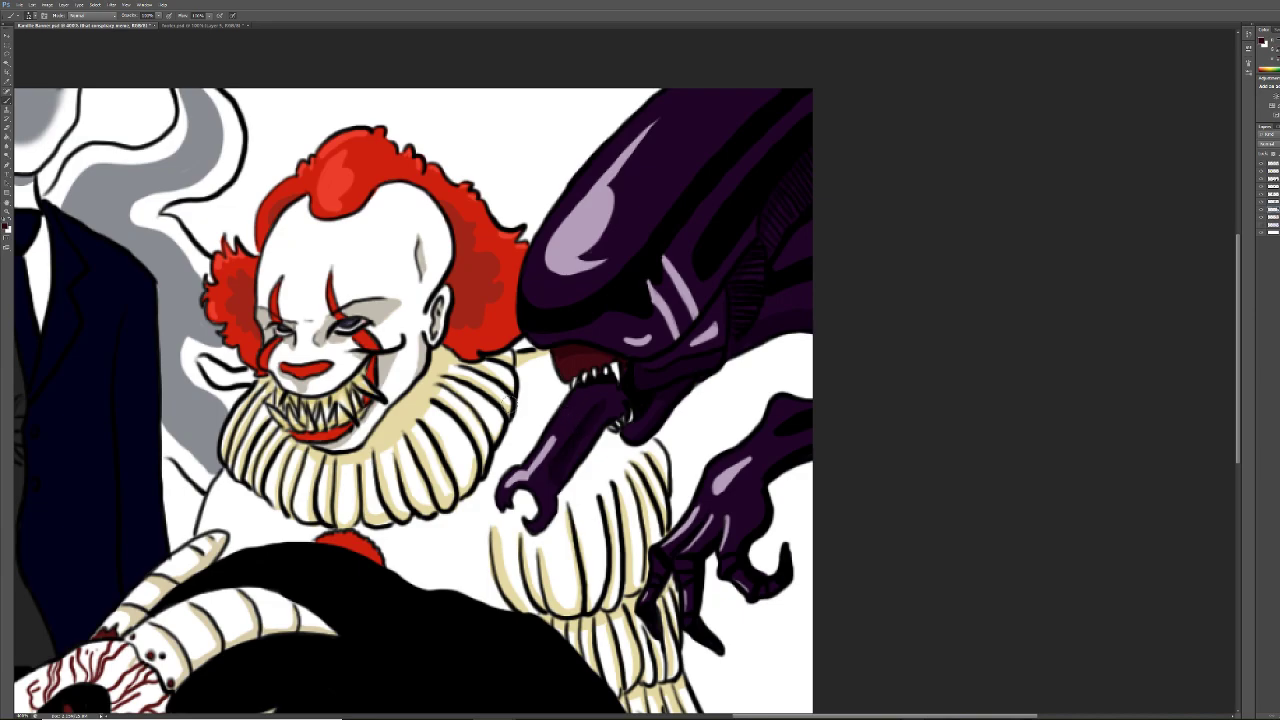
Set the foreground colour to light grey and paint thin saliva strands and glints around the alien's mouth, teeth and inner jaw
click(7, 229)
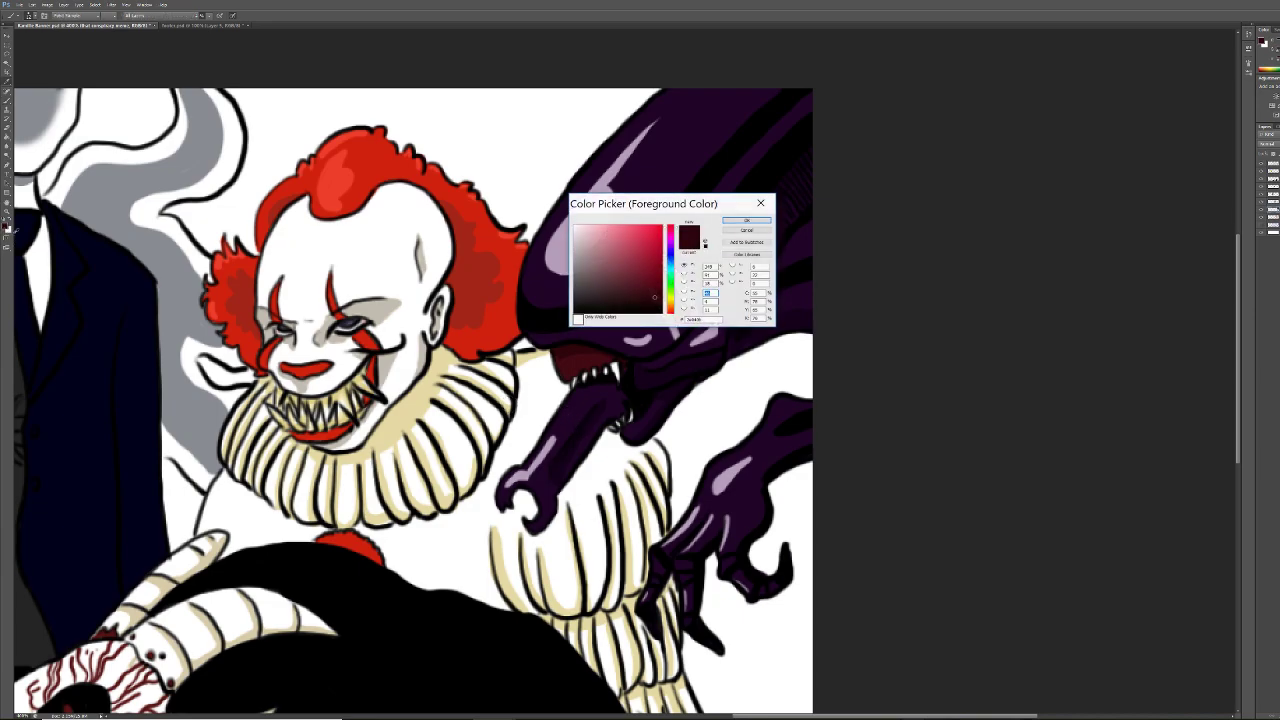
click(577, 241)
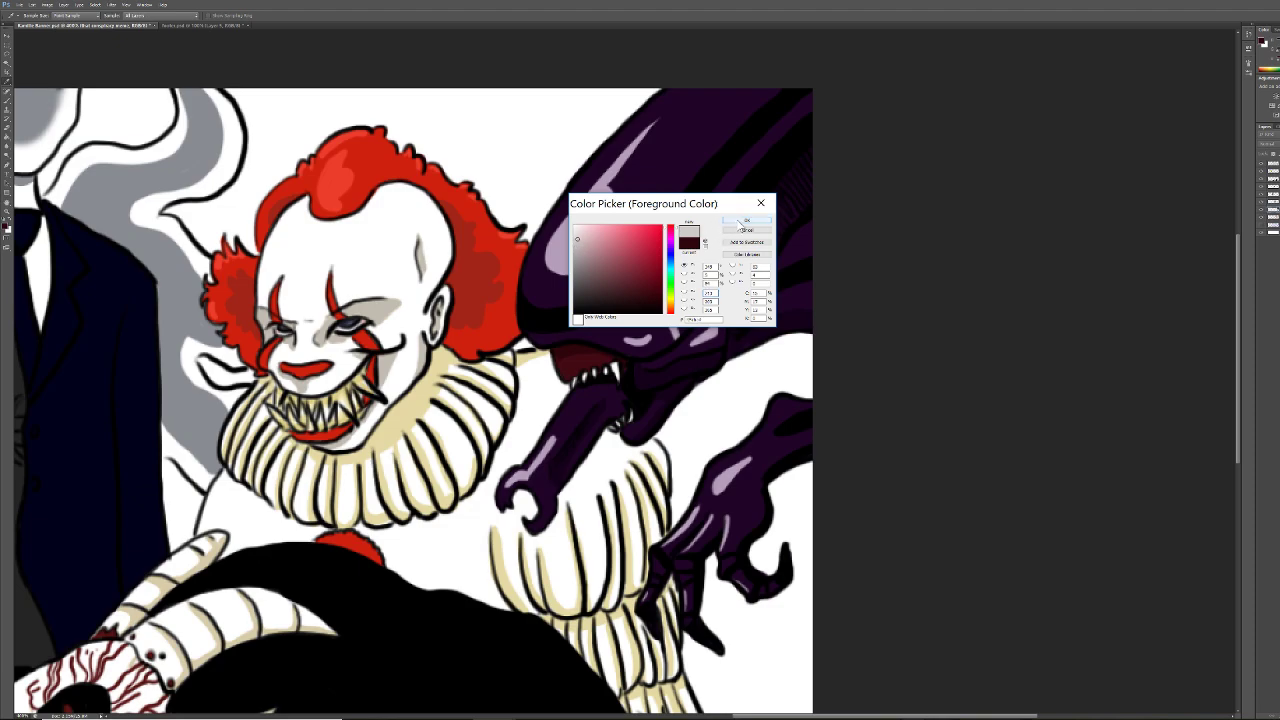
click(727, 222)
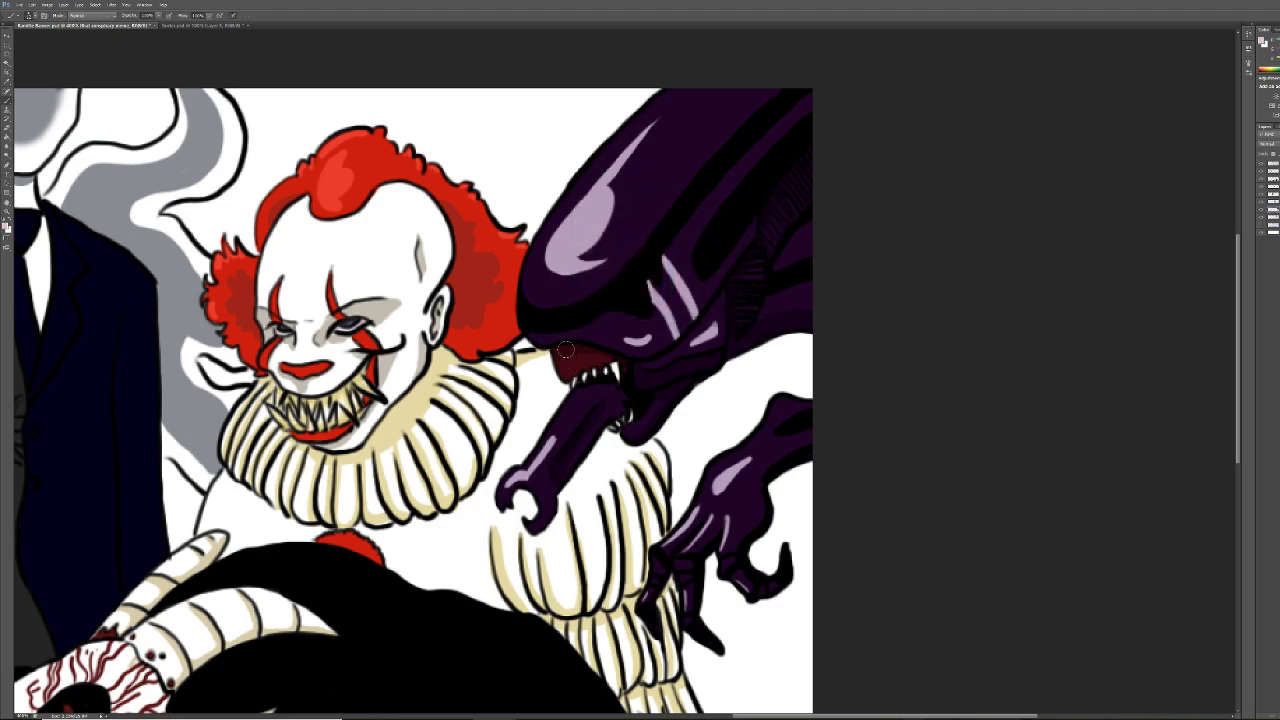
mouse_move(567, 356)
mouse_down()
mouse_move(577, 376)
mouse_move(584, 347)
mouse_move(600, 364)
mouse_move(584, 364)
mouse_up()
mouse_move(584, 362)
mouse_down()
mouse_move(618, 368)
mouse_move(590, 388)
mouse_move(615, 417)
mouse_move(608, 372)
mouse_move(601, 396)
mouse_up()
Delete the layer holding the blue rough sketch and add a new empty layer in its place
click(7, 210)
right_click(317, 210)
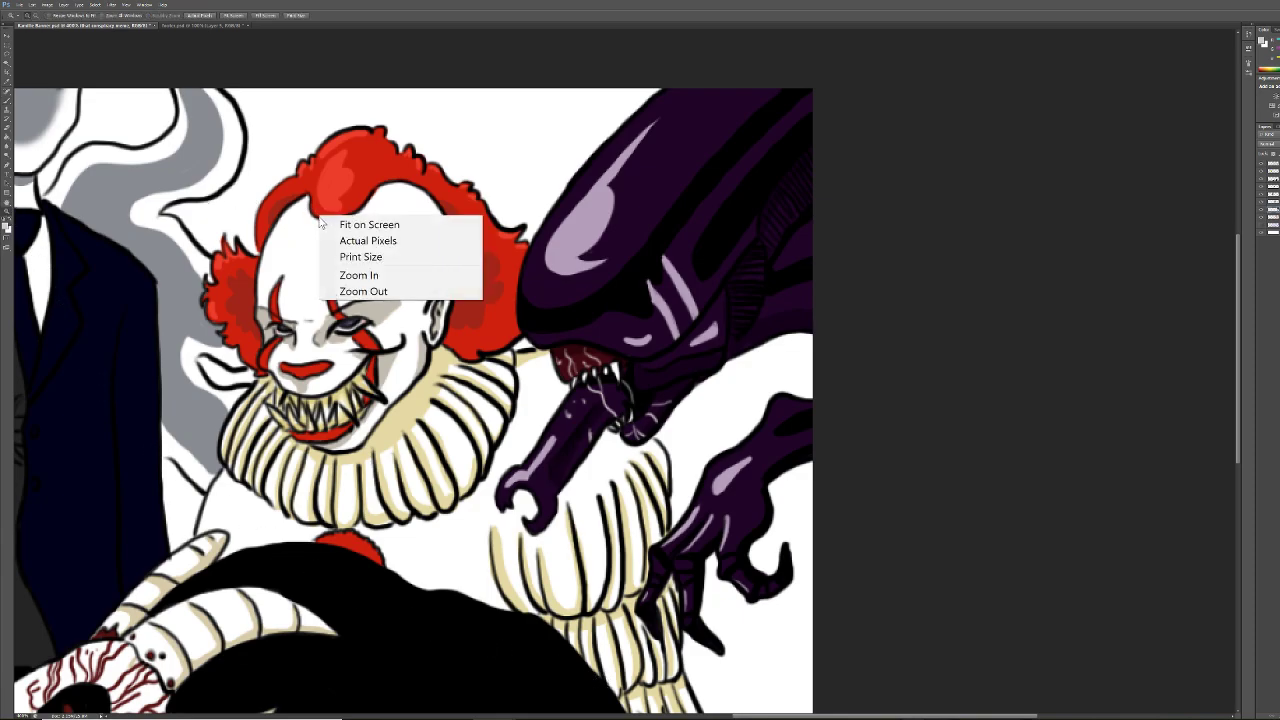
click(362, 221)
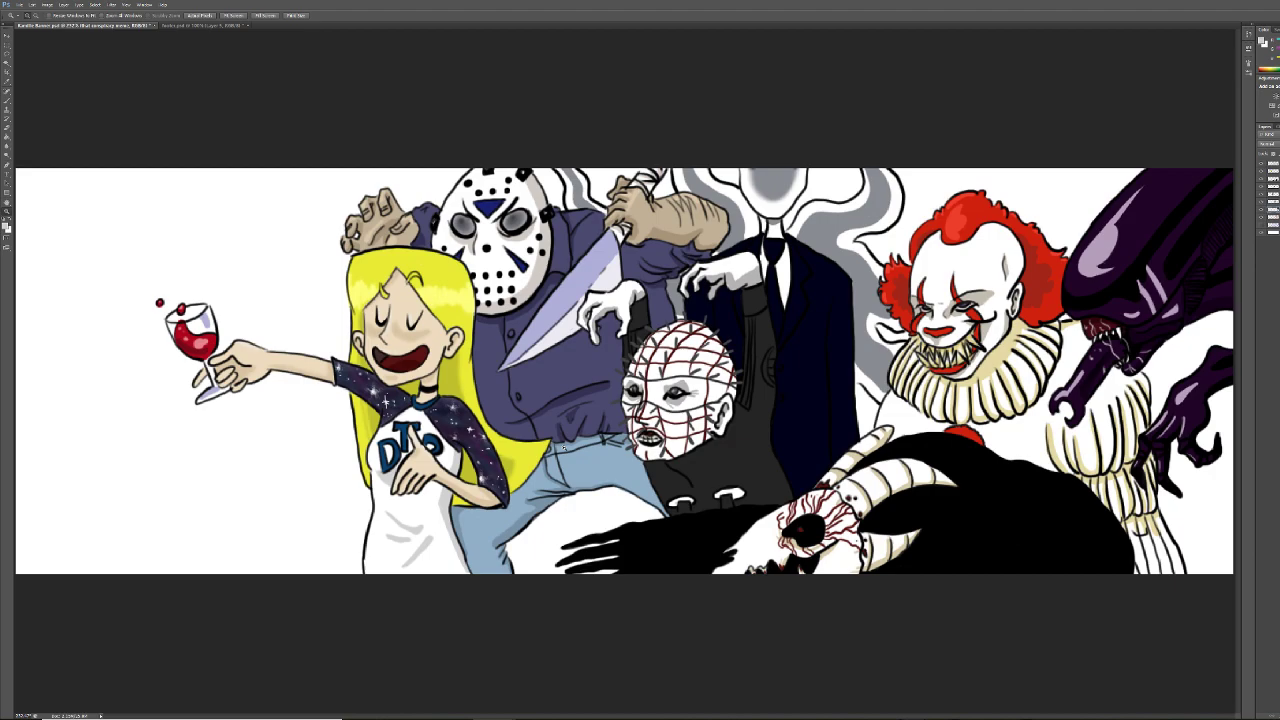
right_click(461, 285)
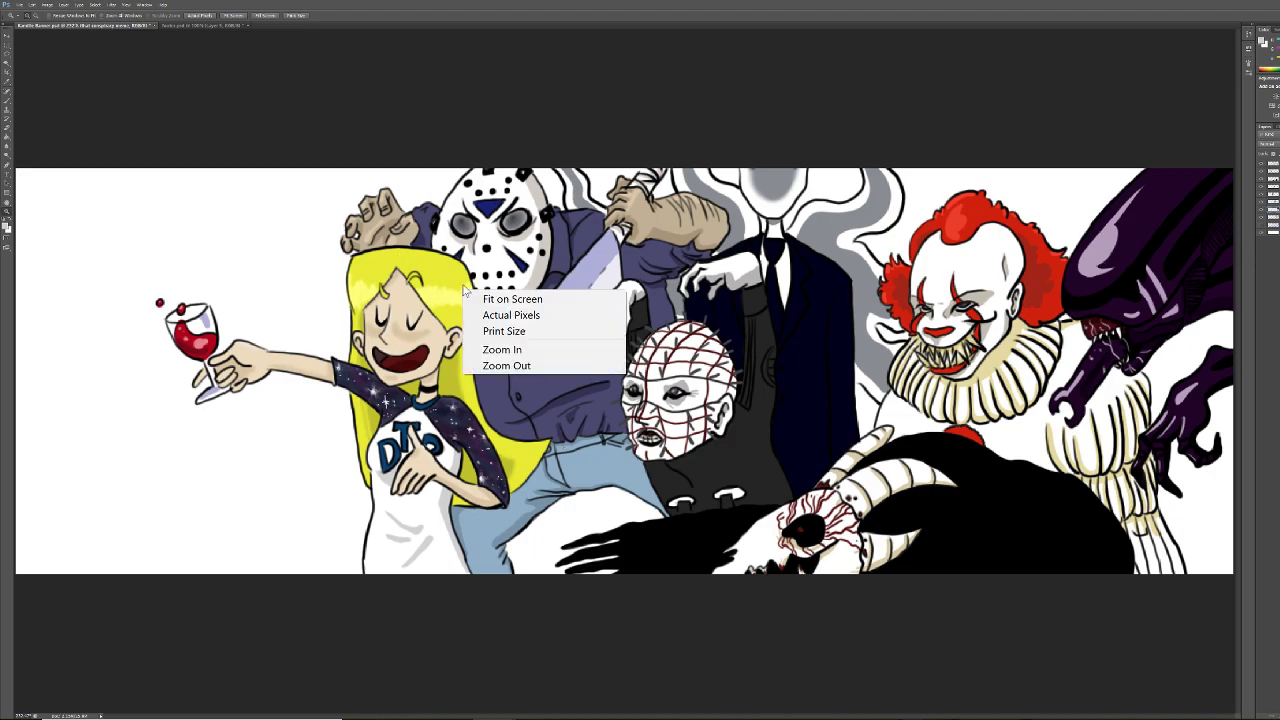
click(521, 318)
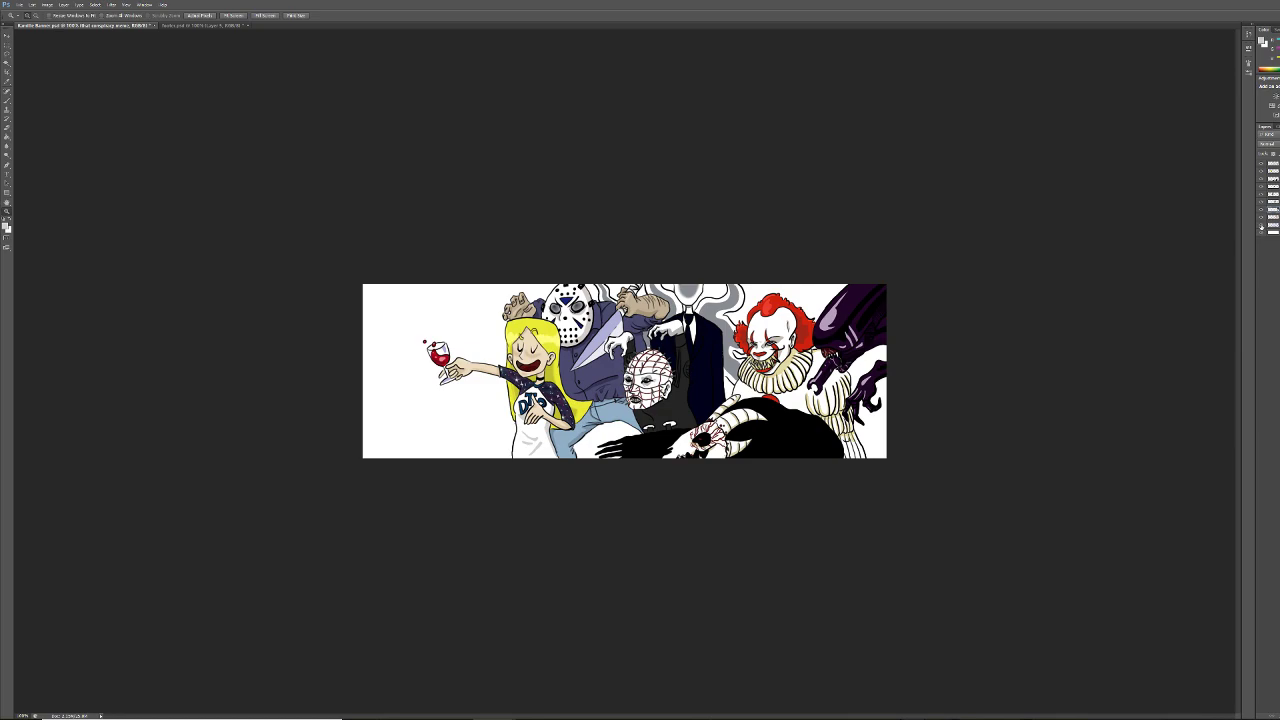
click(1261, 227)
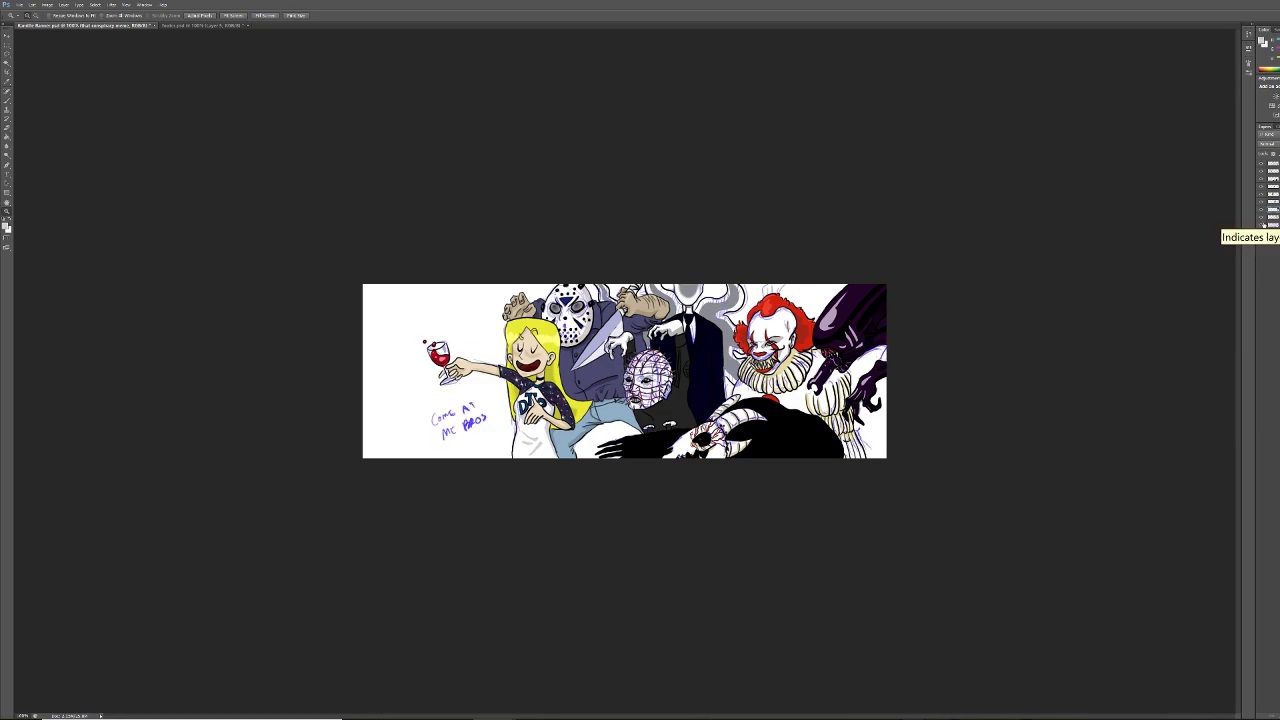
click(1260, 228)
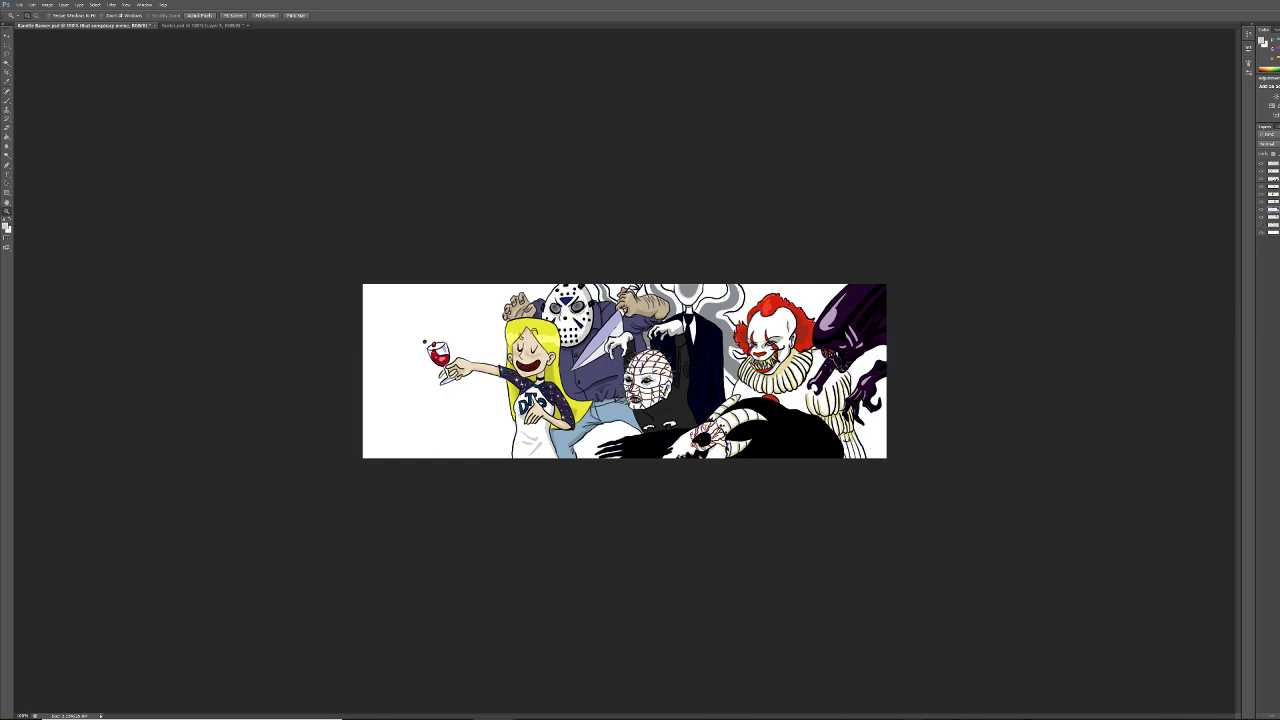
drag(1270, 226, 1272, 428)
drag(1272, 714, 1273, 715)
click(1270, 225)
key(ctrl+shift+alt+n)
Change the foreground colour to a very dark green and activate the Brush tool
click(6, 228)
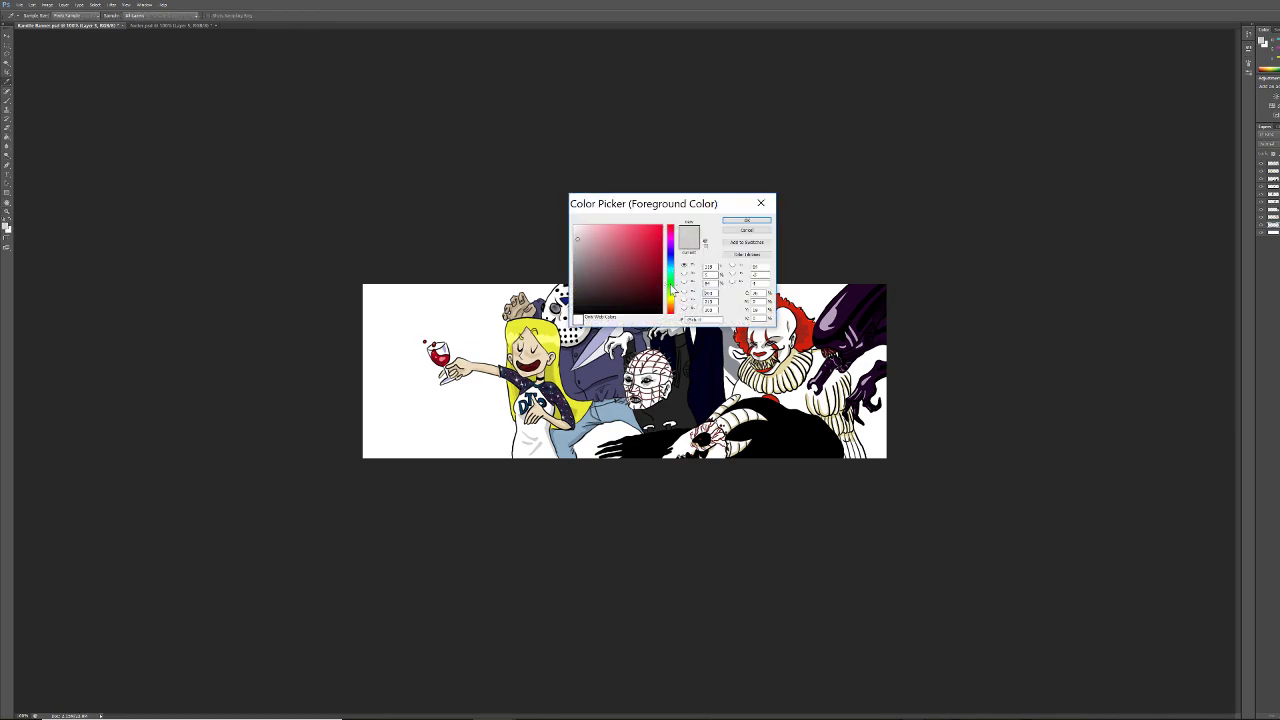
click(672, 284)
drag(648, 290, 657, 300)
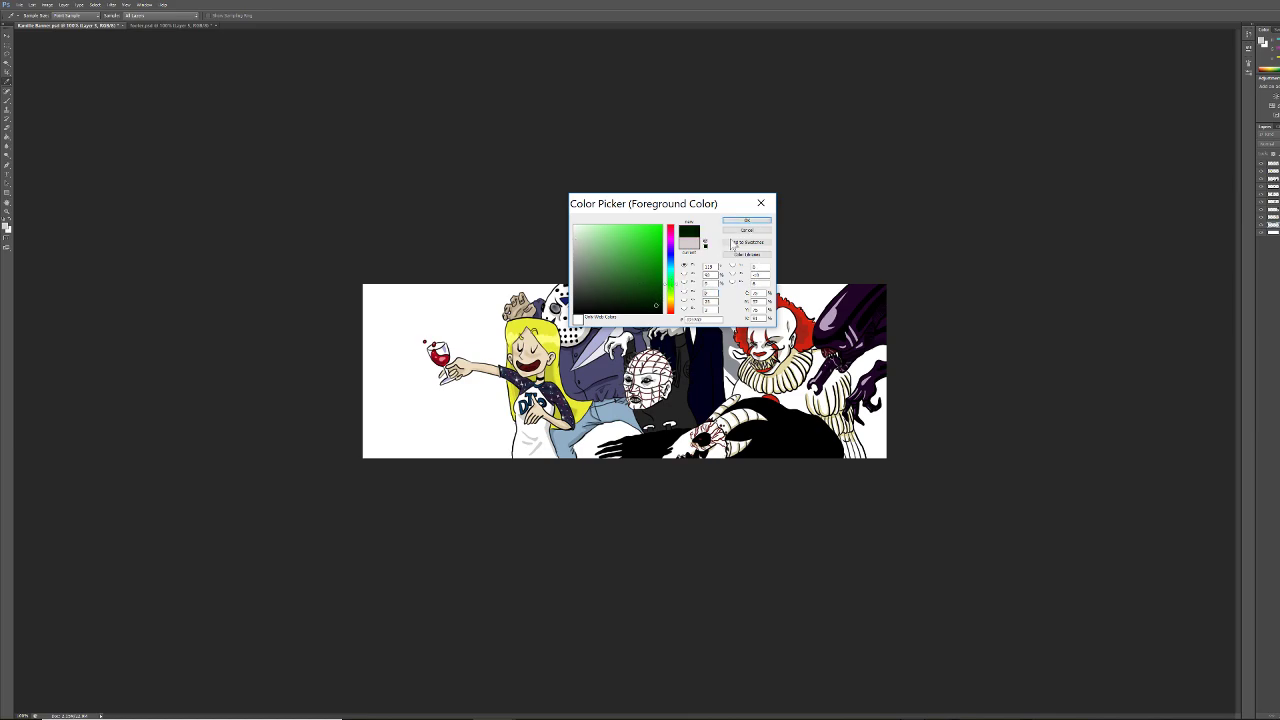
click(747, 220)
key(z)
click(7, 100)
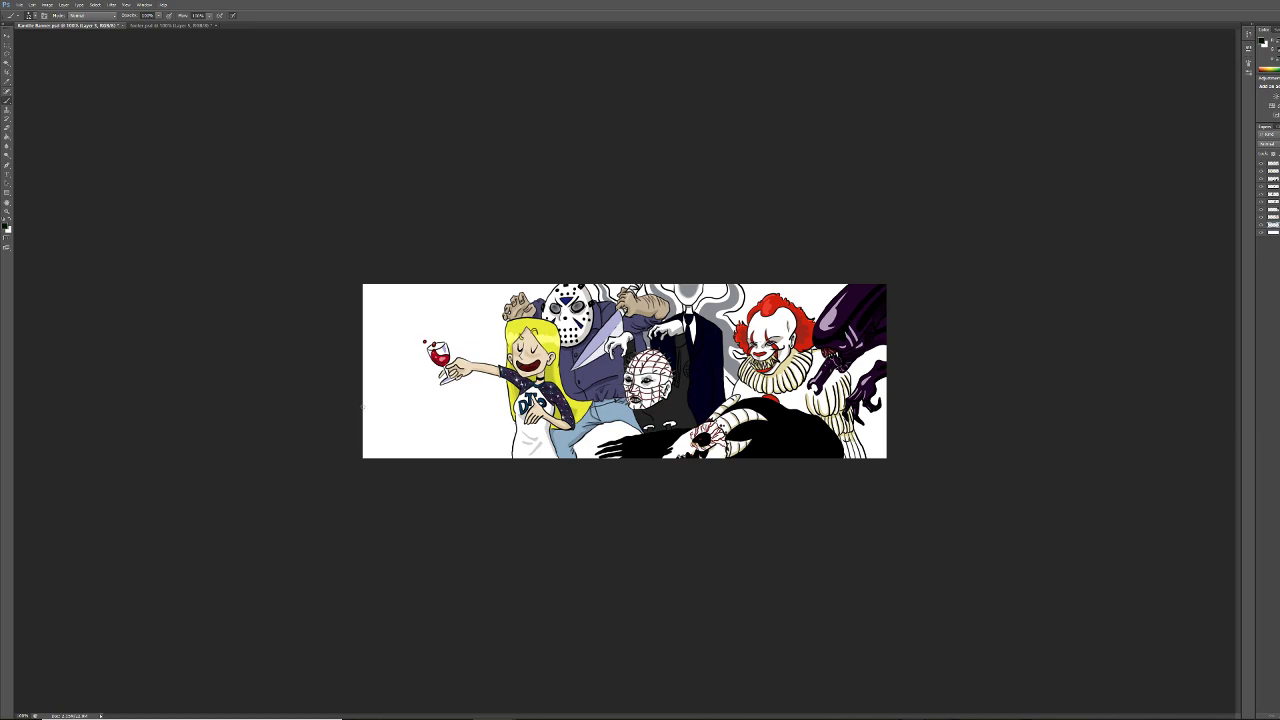
drag(365, 406, 790, 385)
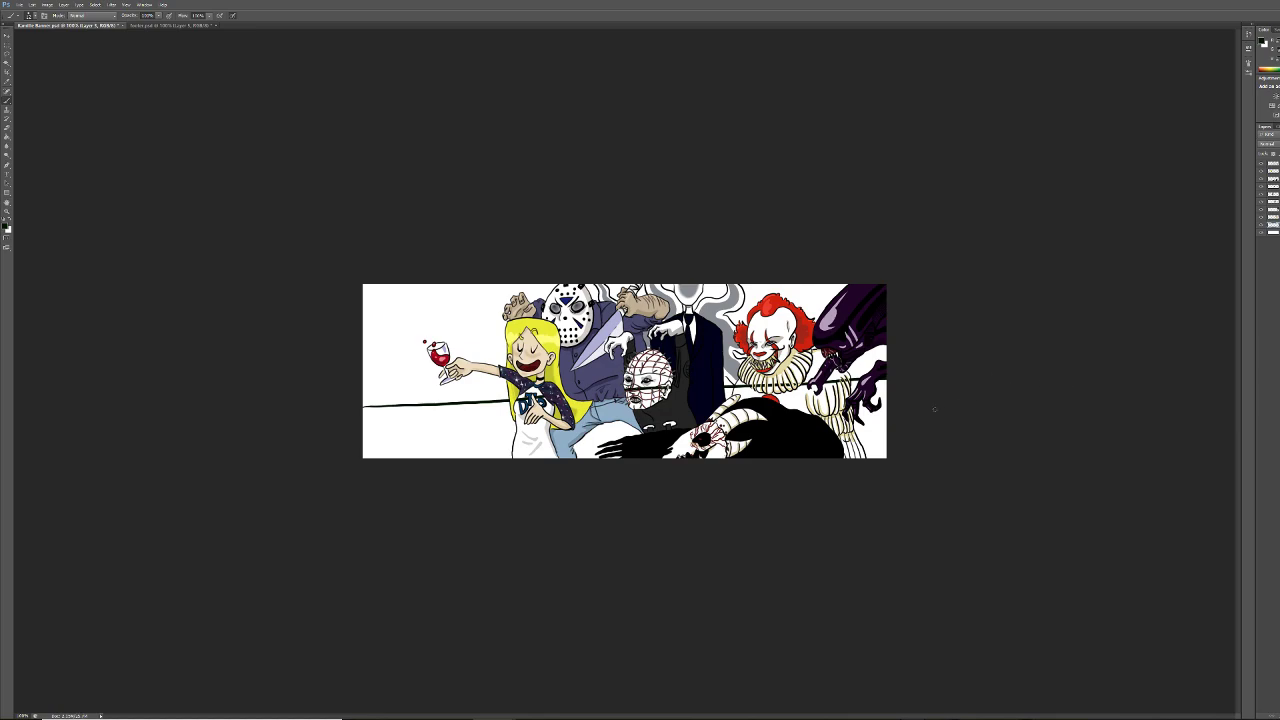
key(ctrl+z)
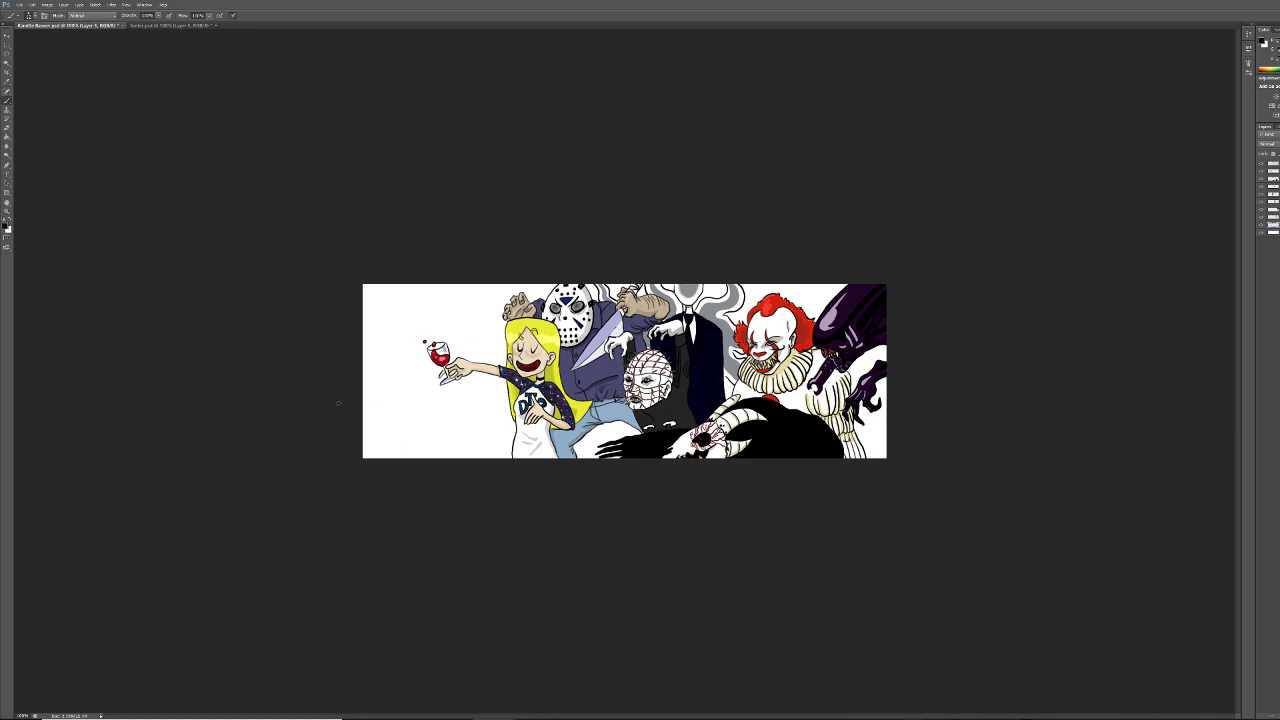
drag(357, 408, 834, 391)
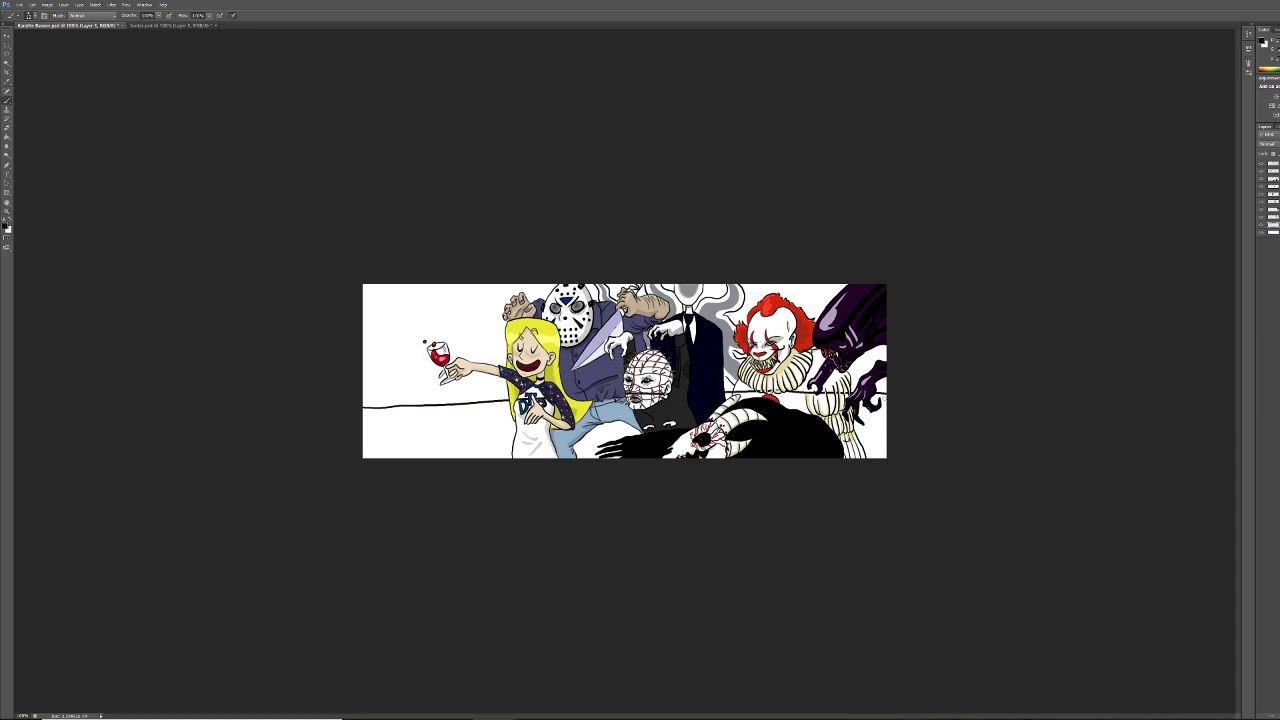
key(ctrl+z)
Draw a thin, nearly level horizon line across the full width of the banner behind the characters
drag(377, 402, 500, 397)
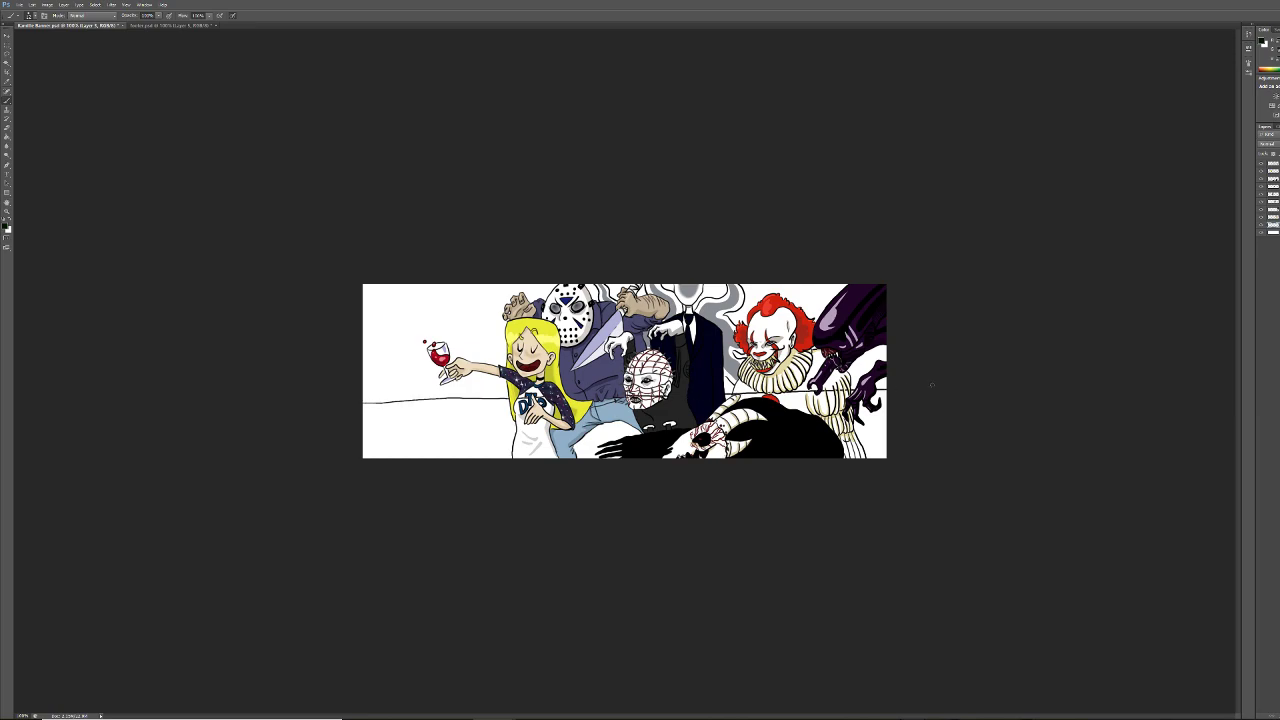
key(e)
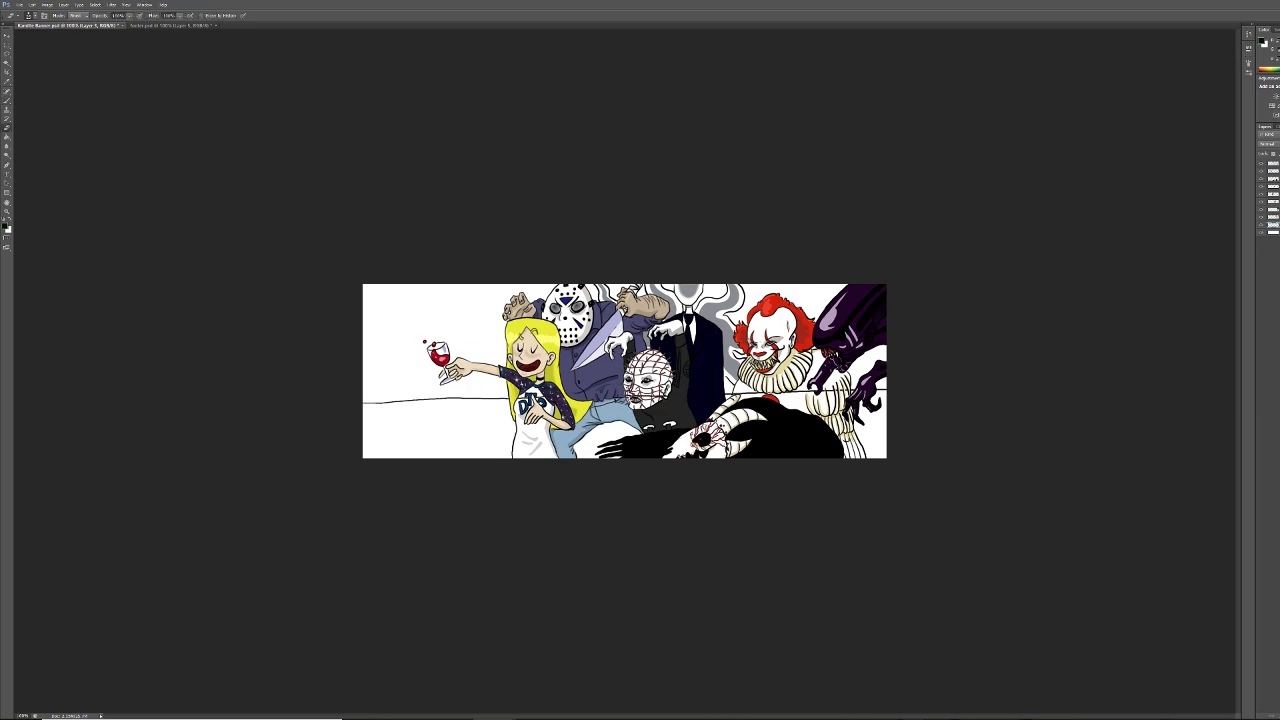
Erase the stray horizon line crossing the characters and paint the ground below the horizon very dark green with a larger brush
drag(640, 397, 739, 392)
click(7, 100)
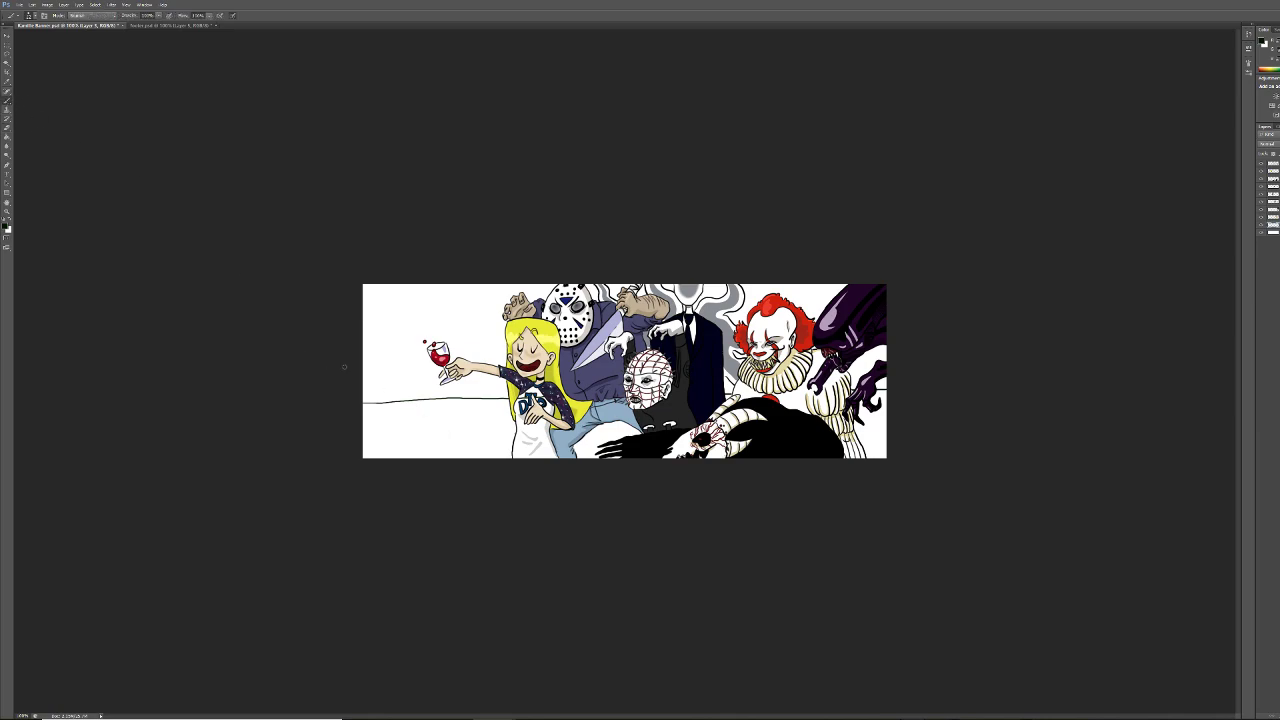
click(33, 17)
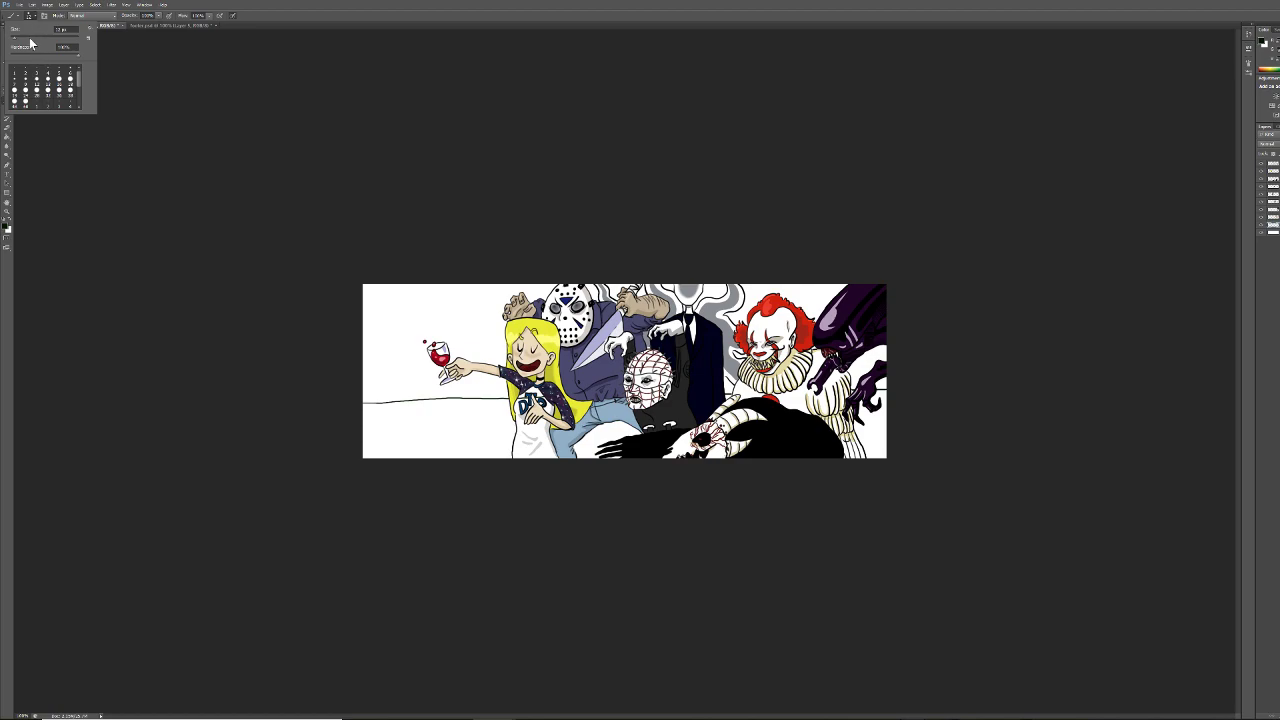
mouse_move(380, 439)
mouse_down()
mouse_move(356, 411)
mouse_move(503, 408)
mouse_move(356, 408)
mouse_move(364, 395)
mouse_move(458, 397)
mouse_move(497, 433)
mouse_move(504, 421)
mouse_move(503, 461)
mouse_move(435, 431)
mouse_move(398, 431)
mouse_move(402, 458)
mouse_move(402, 429)
mouse_move(414, 427)
mouse_move(430, 463)
mouse_move(434, 431)
mouse_move(463, 470)
mouse_move(474, 429)
mouse_move(485, 459)
mouse_move(496, 431)
mouse_move(495, 465)
mouse_up()
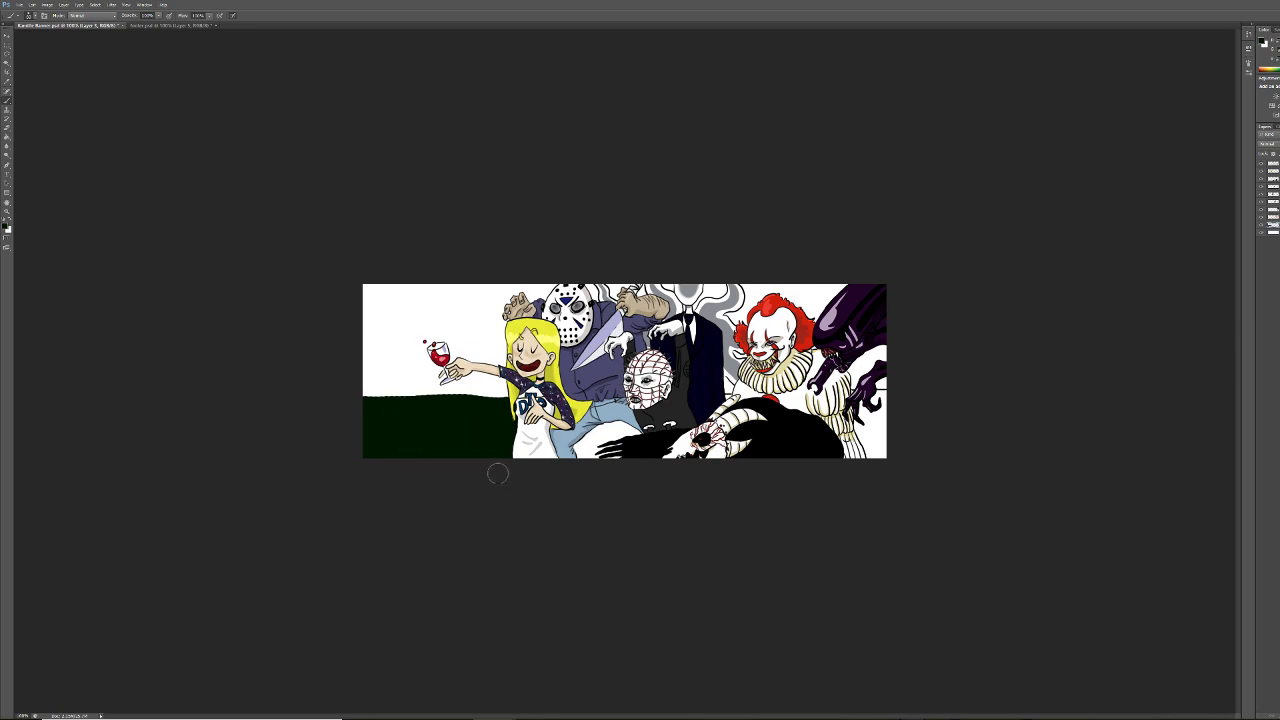
mouse_move(578, 440)
mouse_down()
mouse_move(605, 462)
mouse_move(618, 436)
mouse_move(638, 453)
mouse_up()
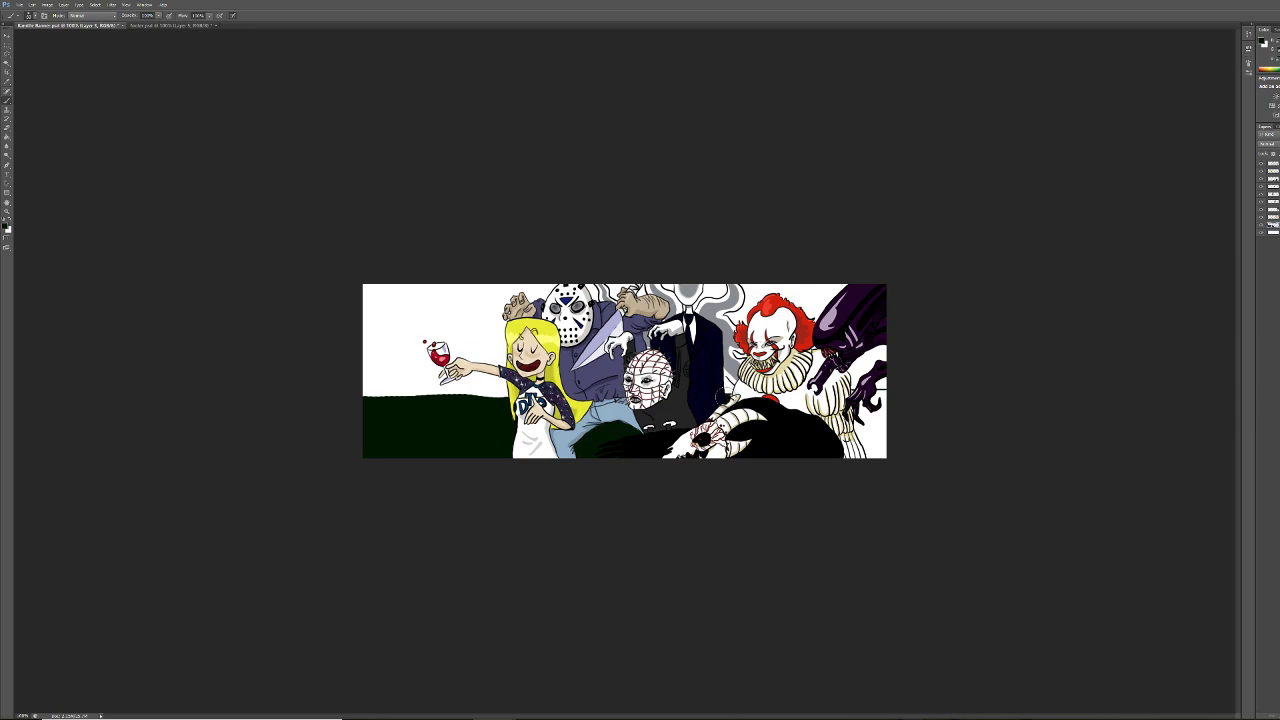
mouse_move(891, 415)
mouse_down()
mouse_move(856, 392)
mouse_move(891, 398)
mouse_move(850, 440)
mouse_move(880, 460)
mouse_move(880, 438)
mouse_up()
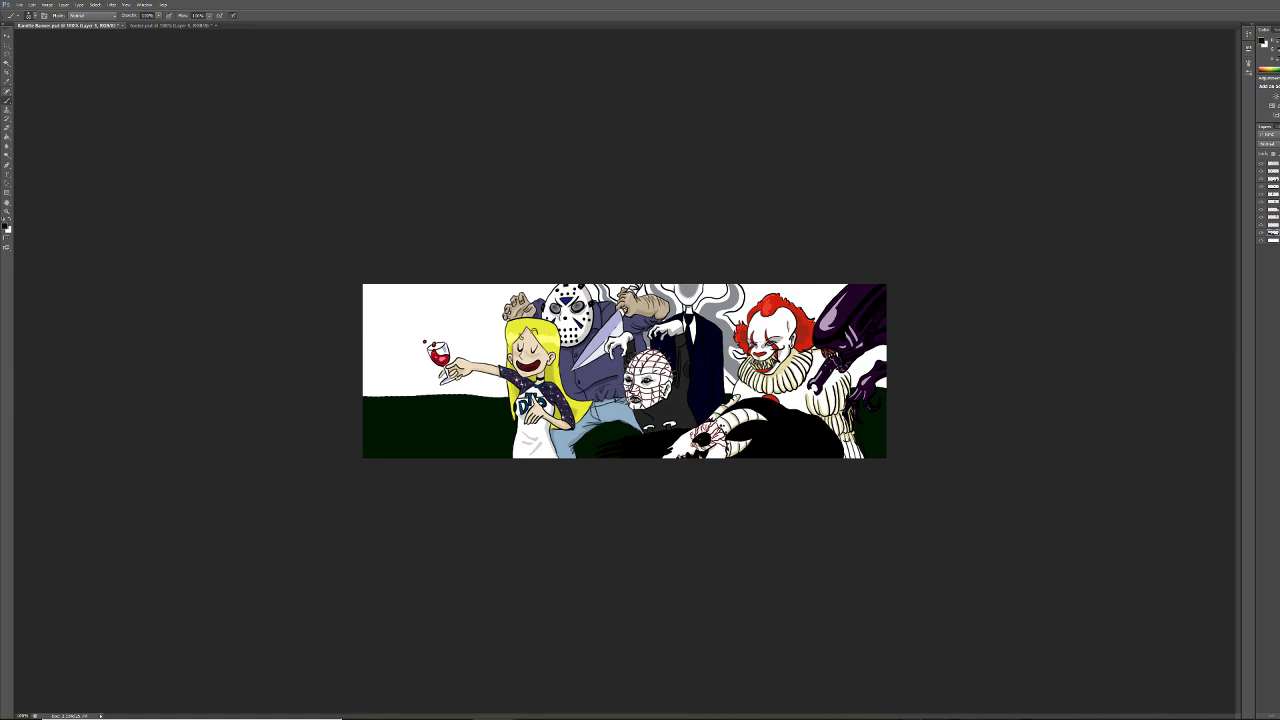
Clean up the lower edge of the blonde woman's white shirt on the character layer with white paint and the Eraser
key(alt+shift+bracketleft)
key(alt+bracketright)
key(x)
drag(525, 452, 513, 455)
key(e)
drag(508, 450, 512, 456)
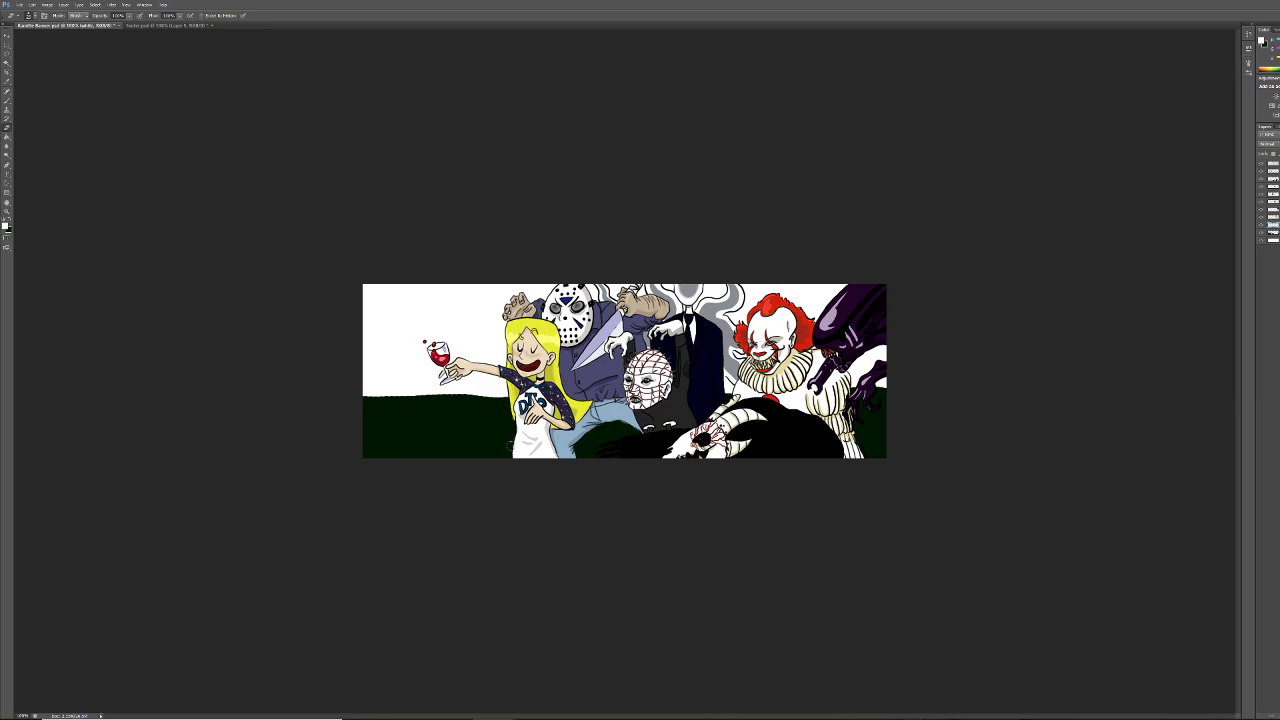
click(7, 211)
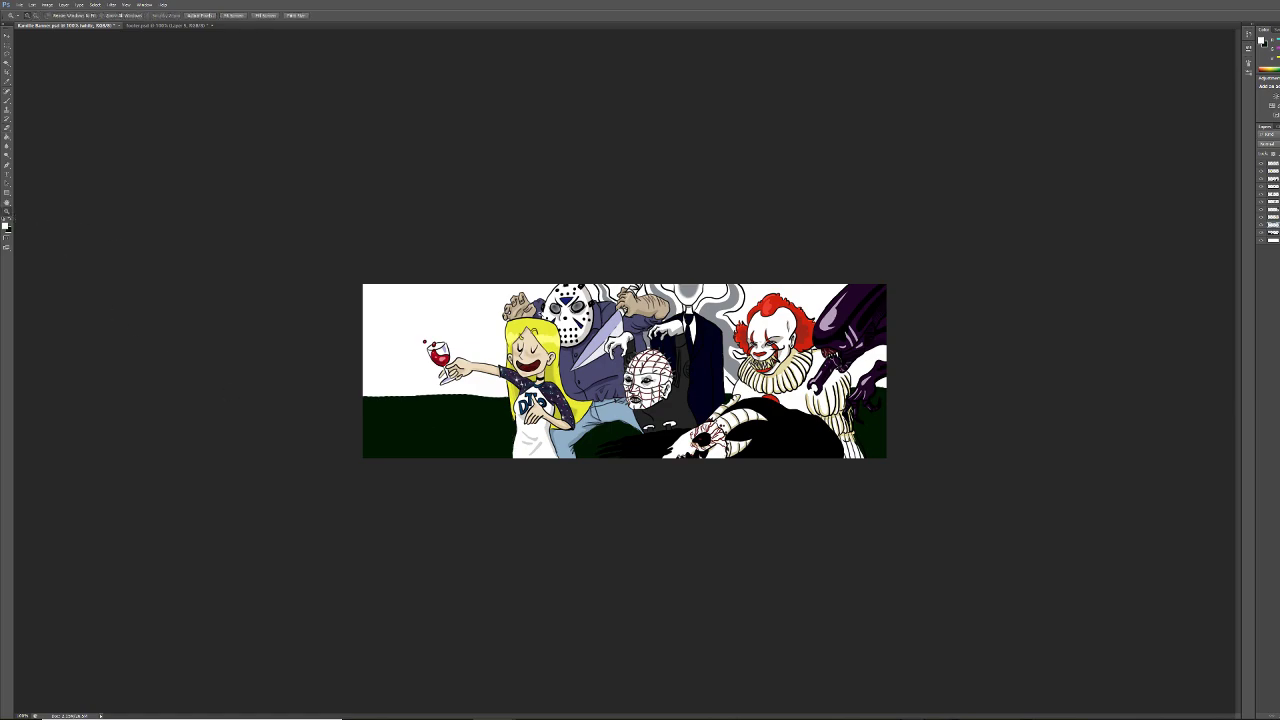
right_click(678, 343)
click(730, 355)
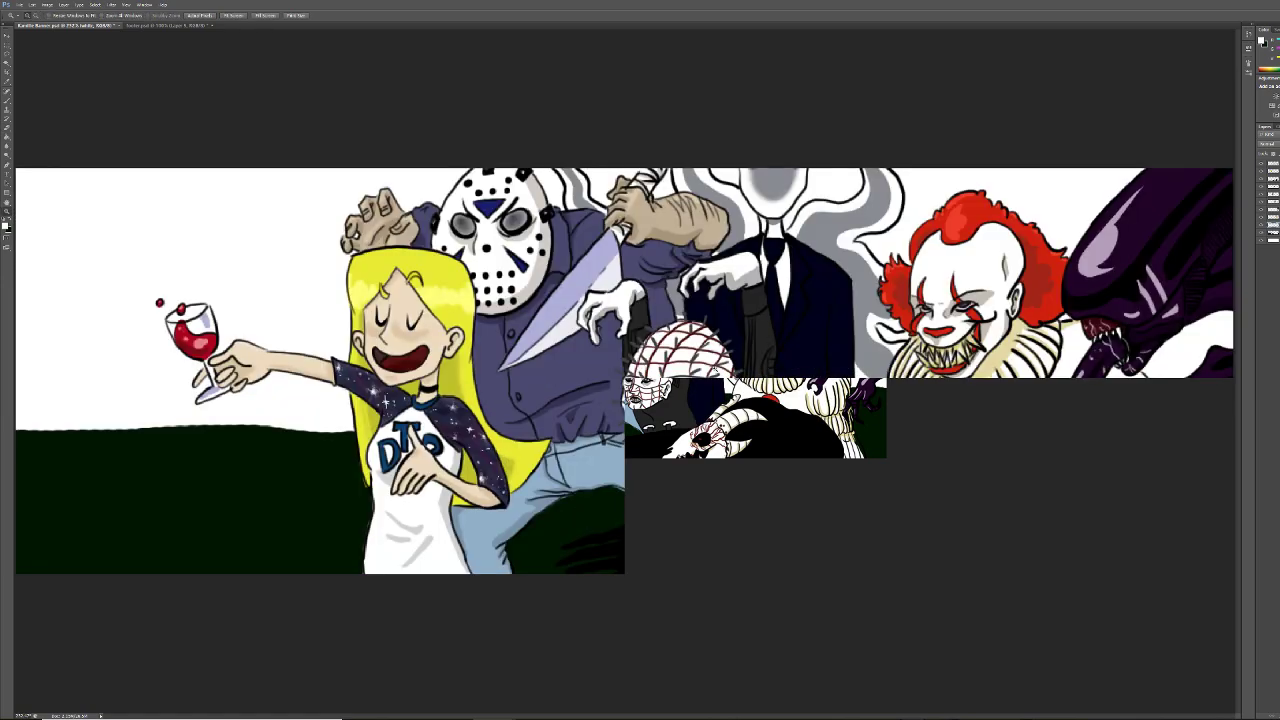
key(e)
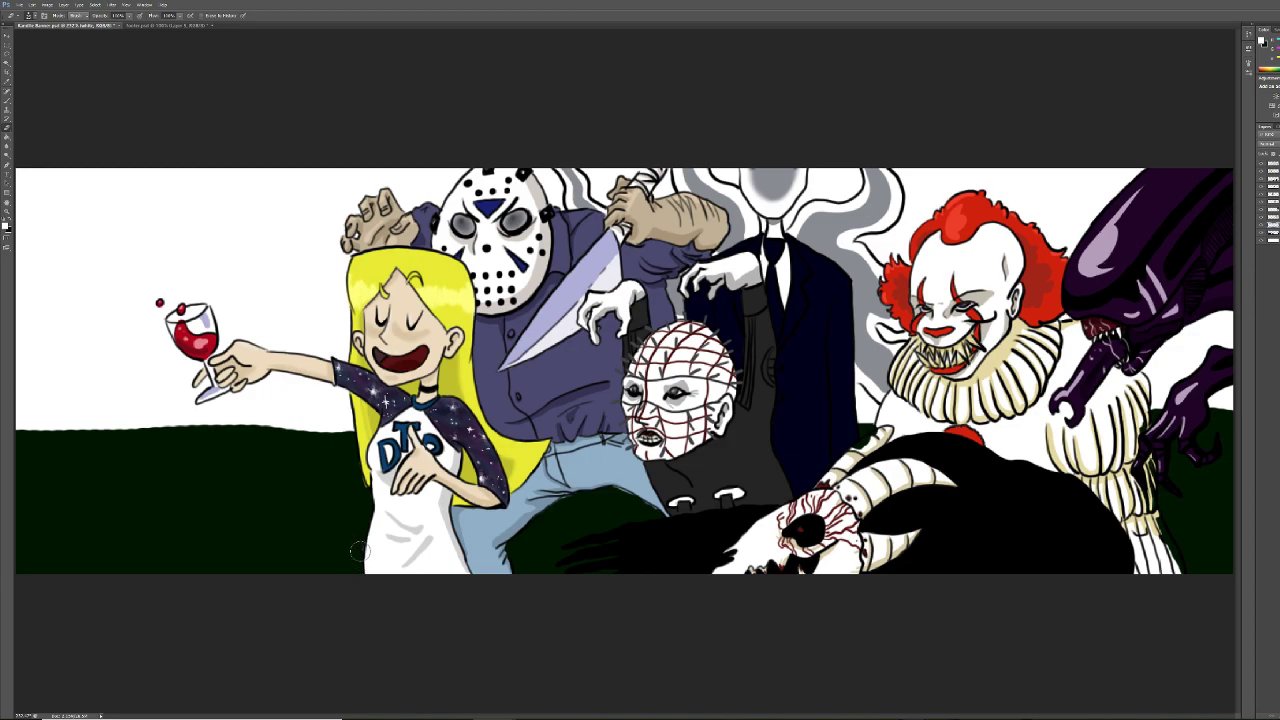
Sample the dark green of the ground and touch up the ground beside the woman's shirt on the background layer
key(i)
click(345, 521)
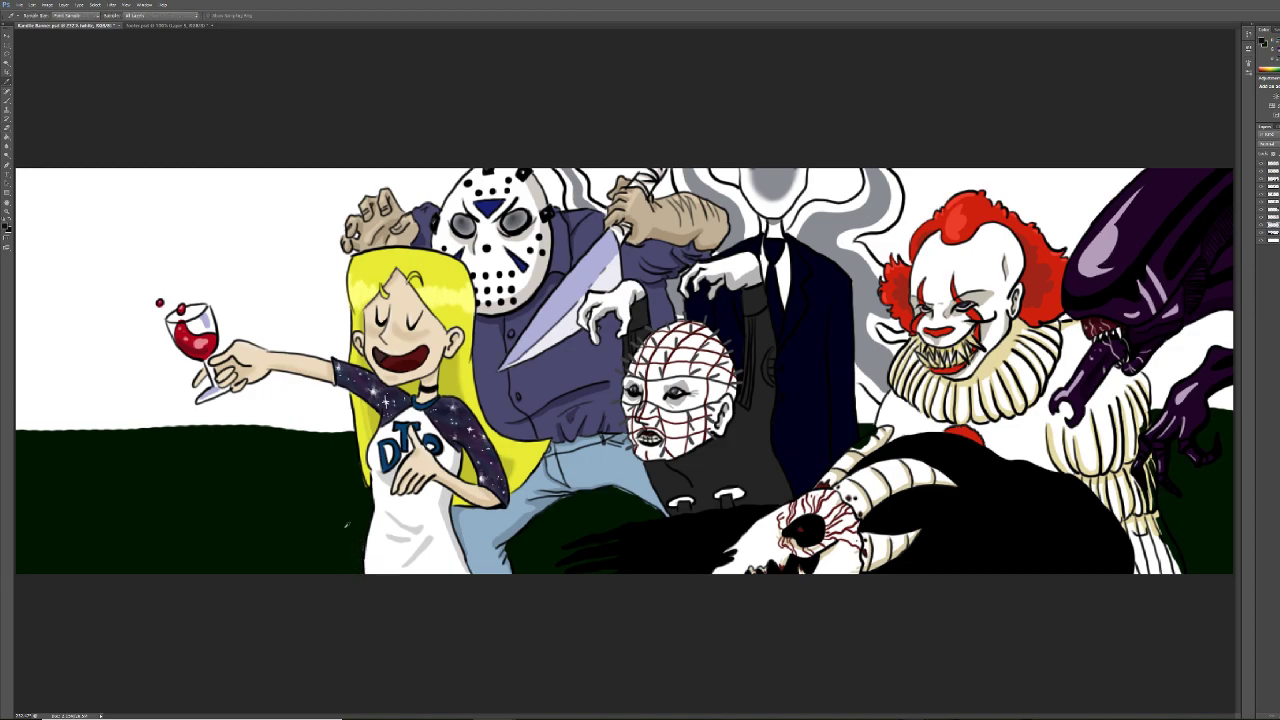
key(v)
key(b)
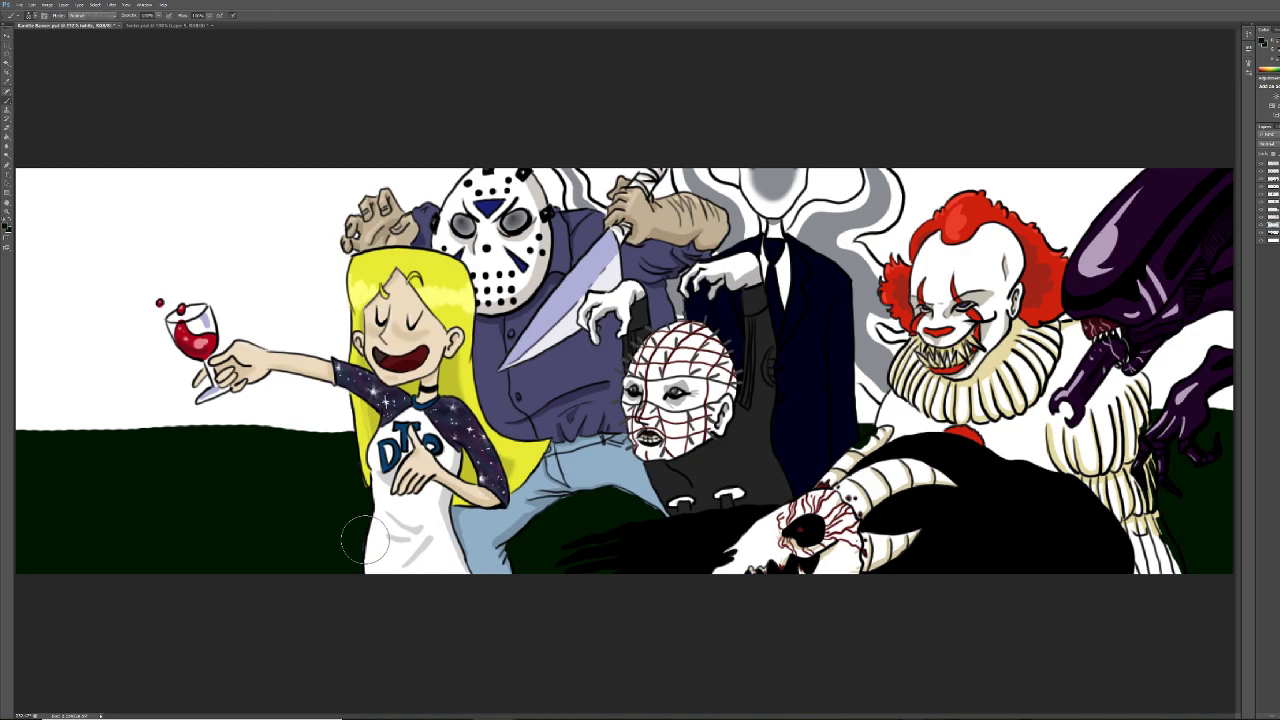
click(1266, 240)
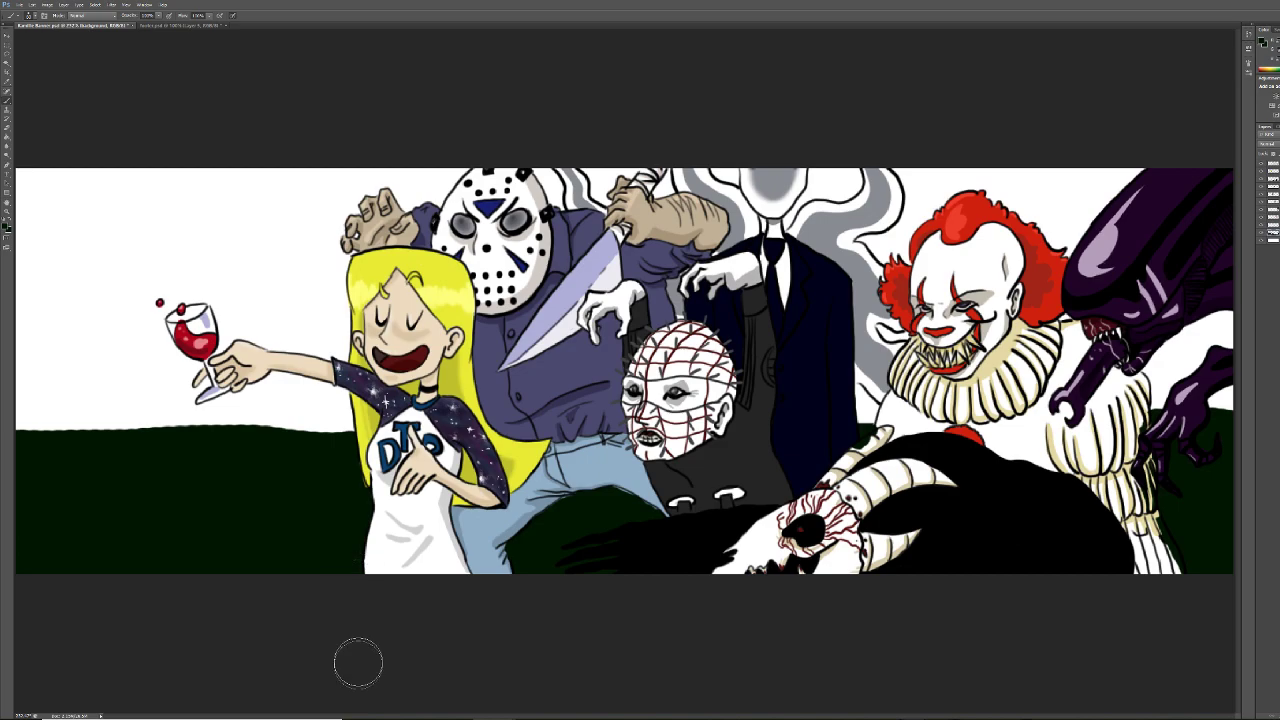
Switch to the character layer with white as foreground colour and tidy the lower edge of the clown's costume
click(1270, 229)
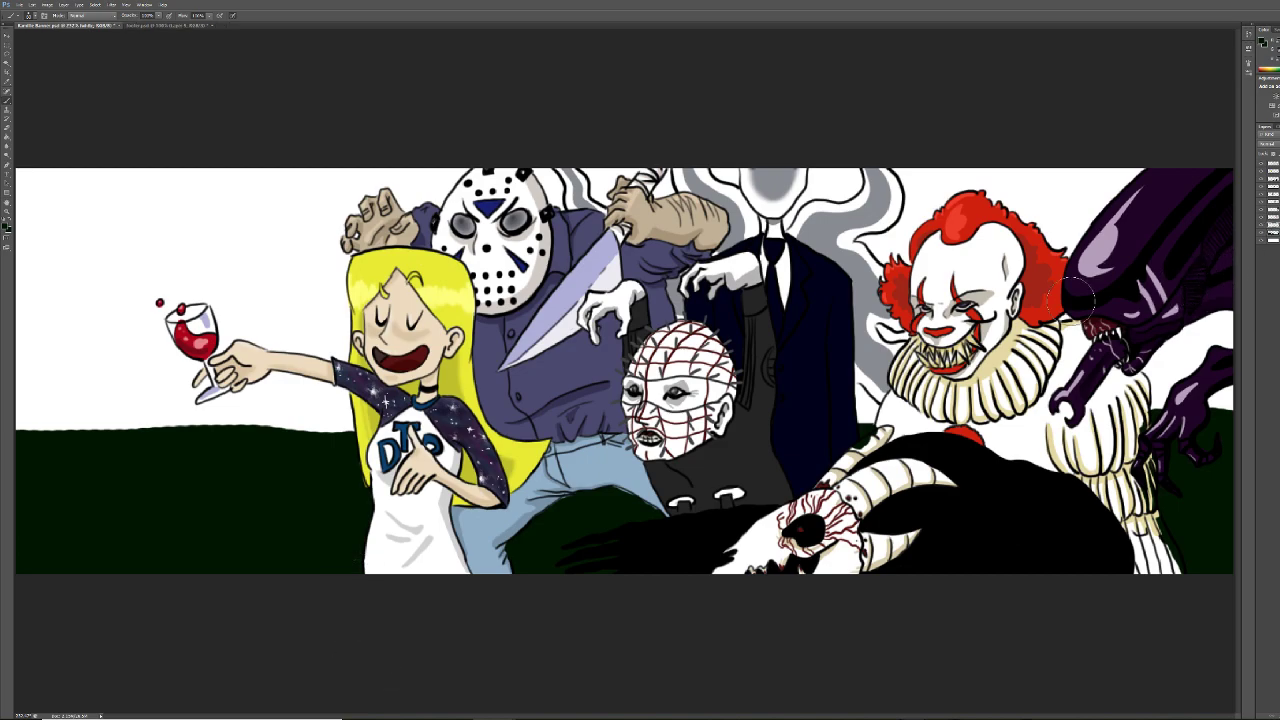
click(11, 220)
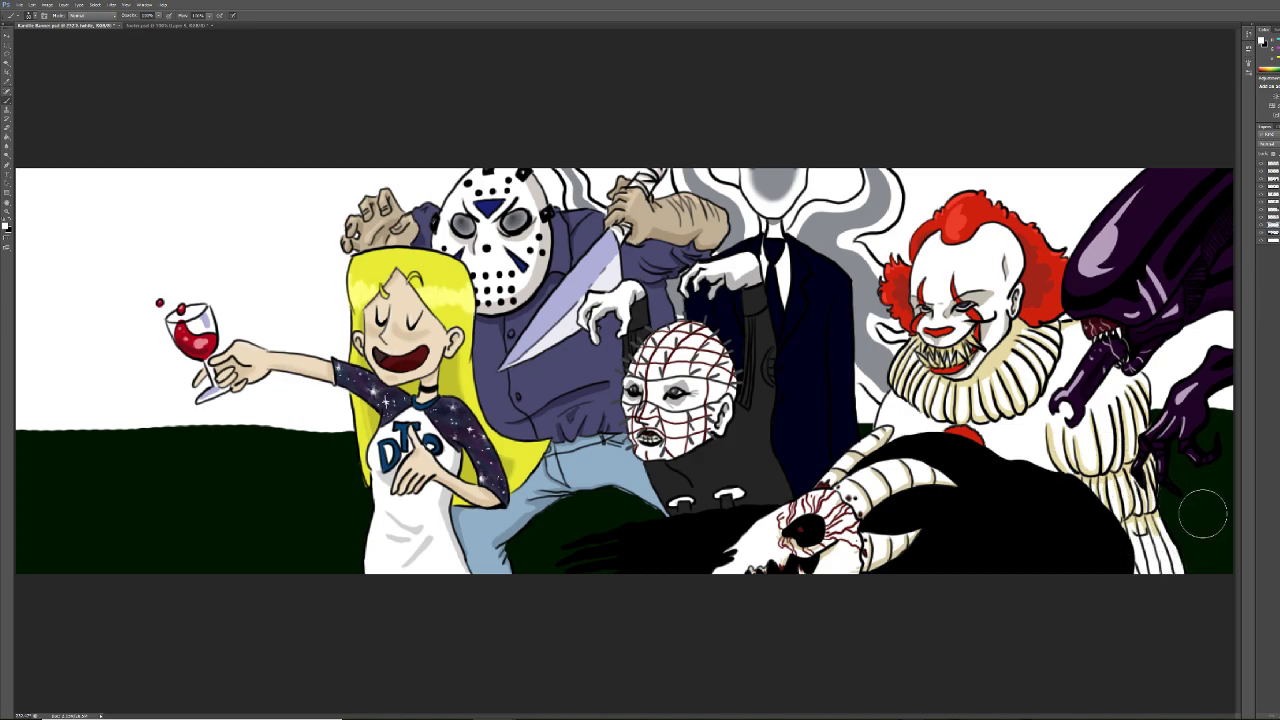
key(e)
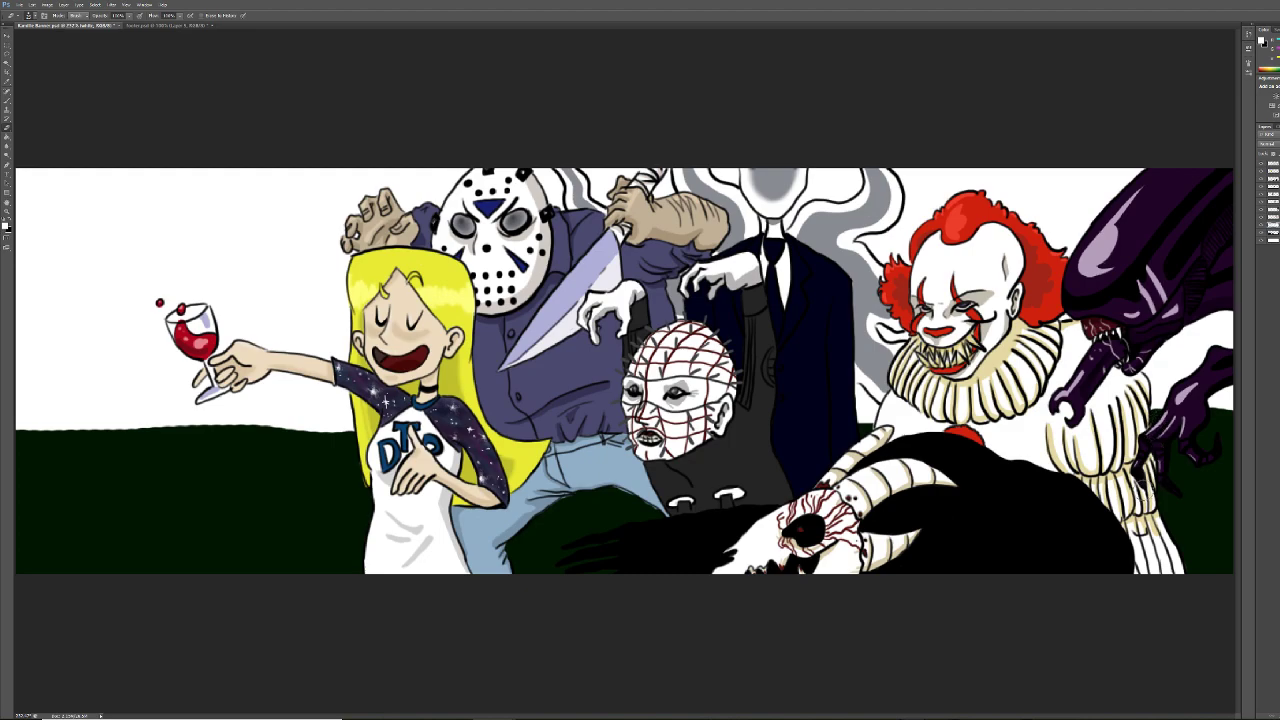
Sample the ground's dark green and touch up the ground beside the clown's costume on the background layer
click(1270, 236)
key(i)
click(1201, 540)
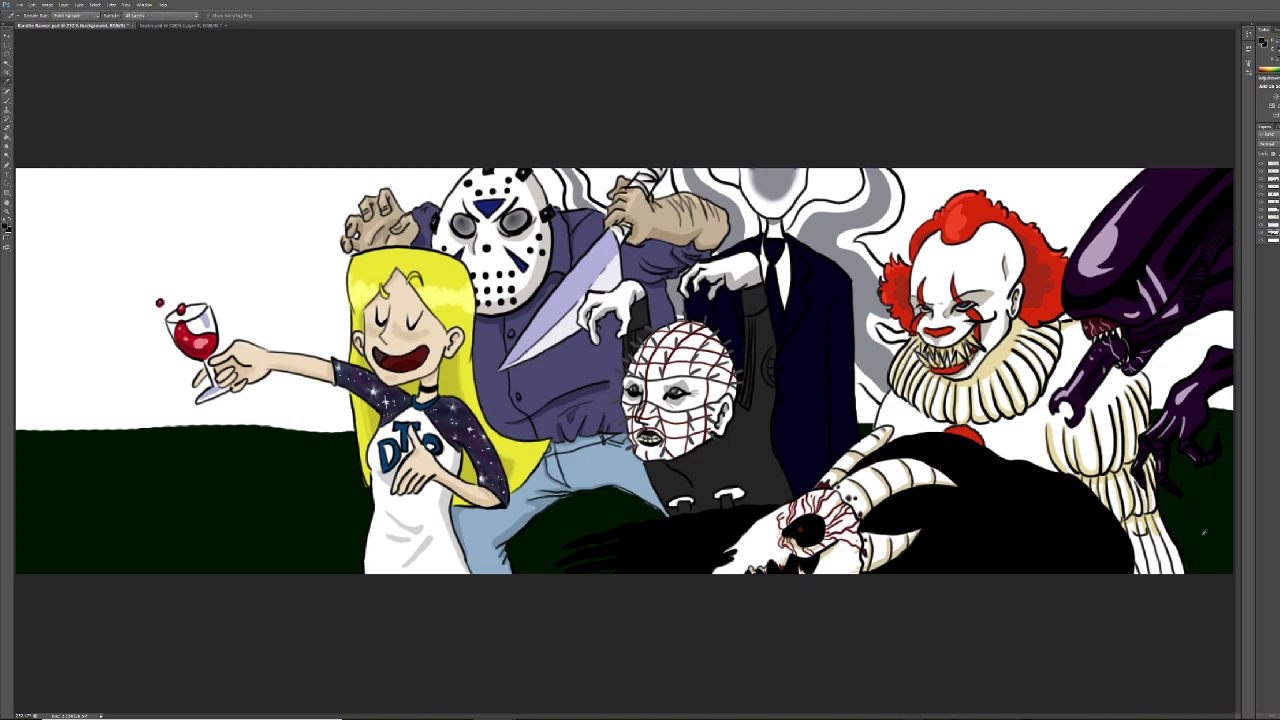
key(b)
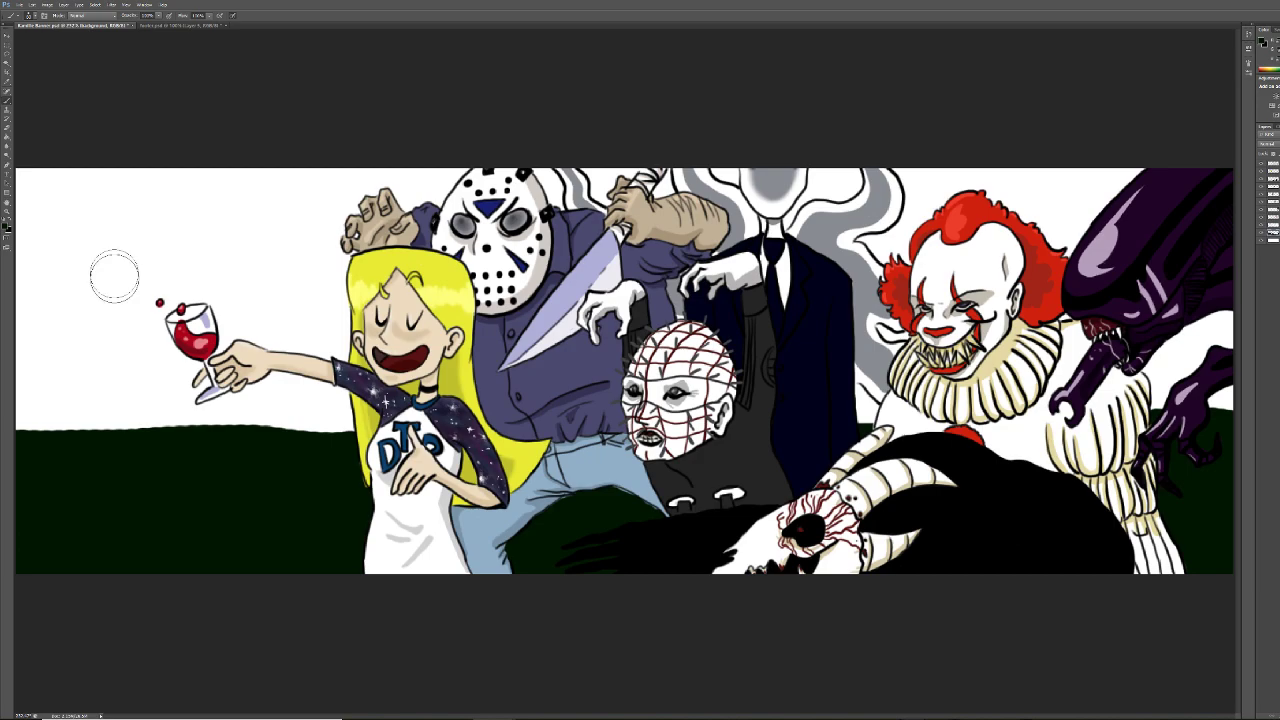
Reduce the brush size and try outlining a jagged pine tree on the horizon at the banner's far left end
click(38, 16)
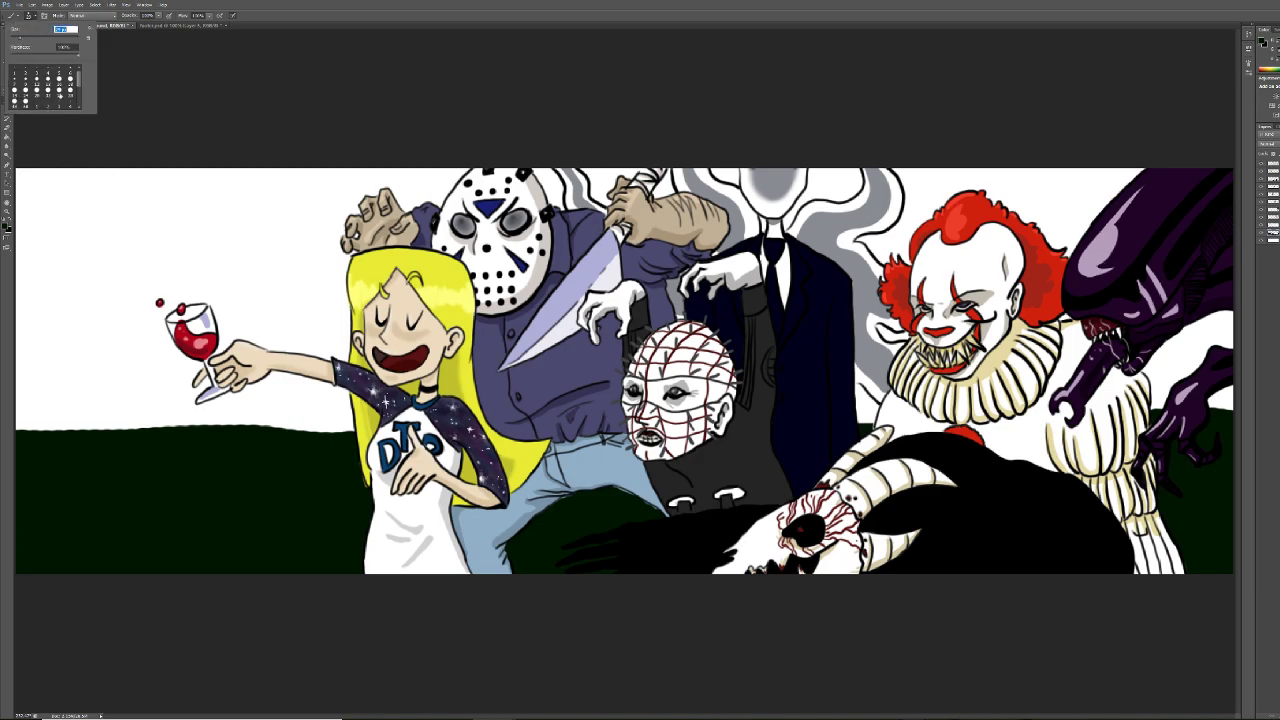
drag(25, 41, 15, 41)
mouse_move(41, 298)
mouse_down()
mouse_move(24, 356)
mouse_move(29, 436)
mouse_up()
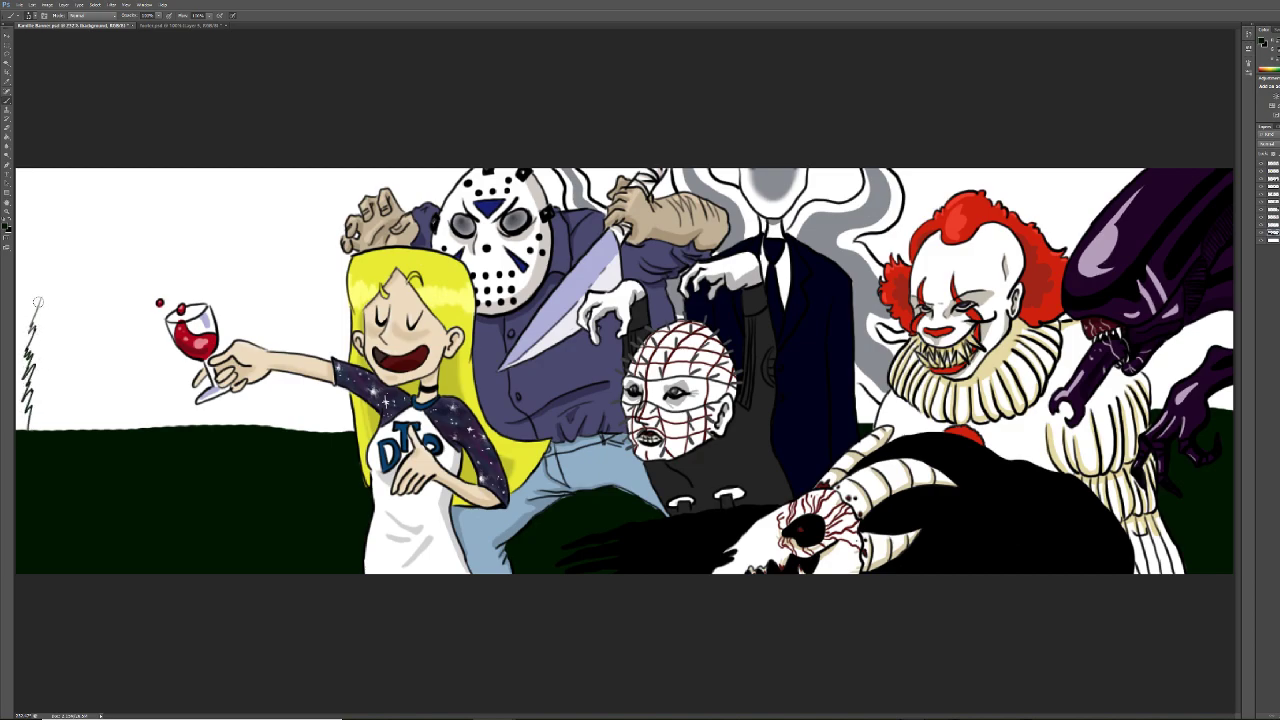
mouse_move(39, 298)
mouse_down()
mouse_move(74, 383)
mouse_move(69, 409)
mouse_move(38, 410)
mouse_up()
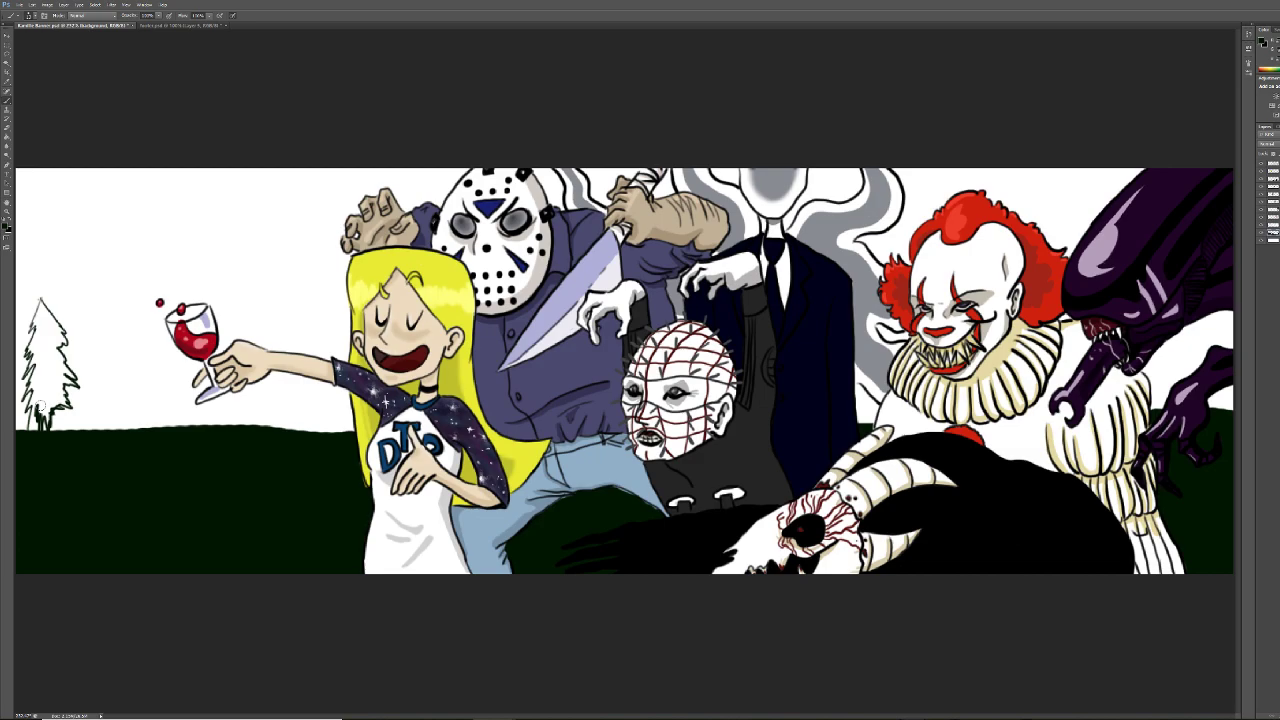
Undo all strokes of the pine tree outline
key(ctrl+alt+z)
key(ctrl+alt+z)
key(ctrl+alt+z)
key(ctrl+alt+z)
key(ctrl+alt+z)
key(ctrl+alt+z)
key(ctrl+alt+z)
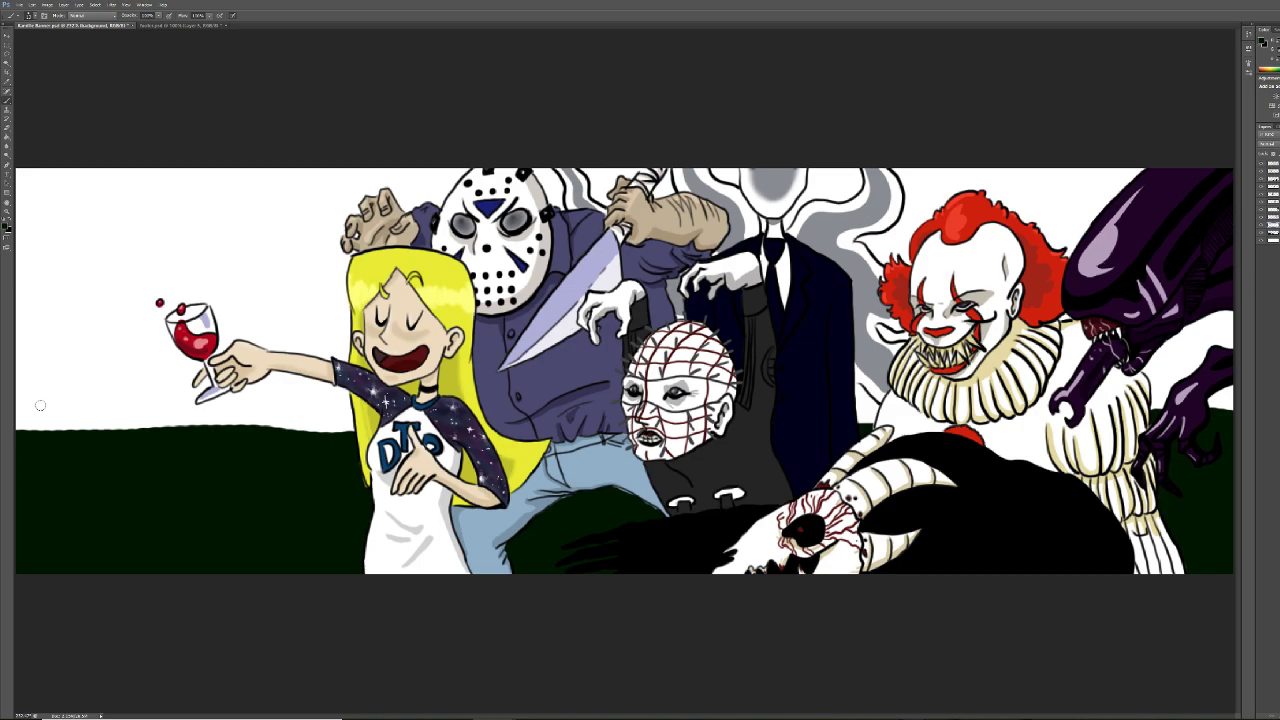
Replace the current brush presets with the Natural Brushes 2 set
click(36, 17)
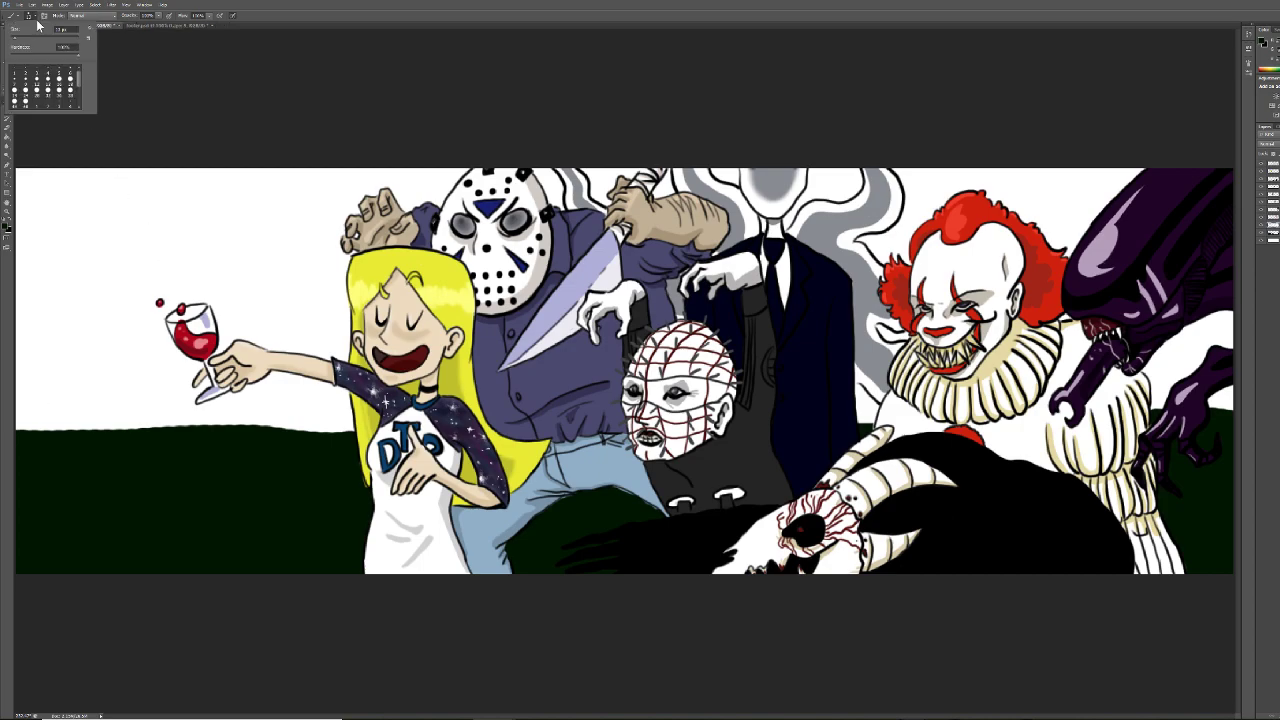
scroll(79, 84, down, 3)
click(89, 37)
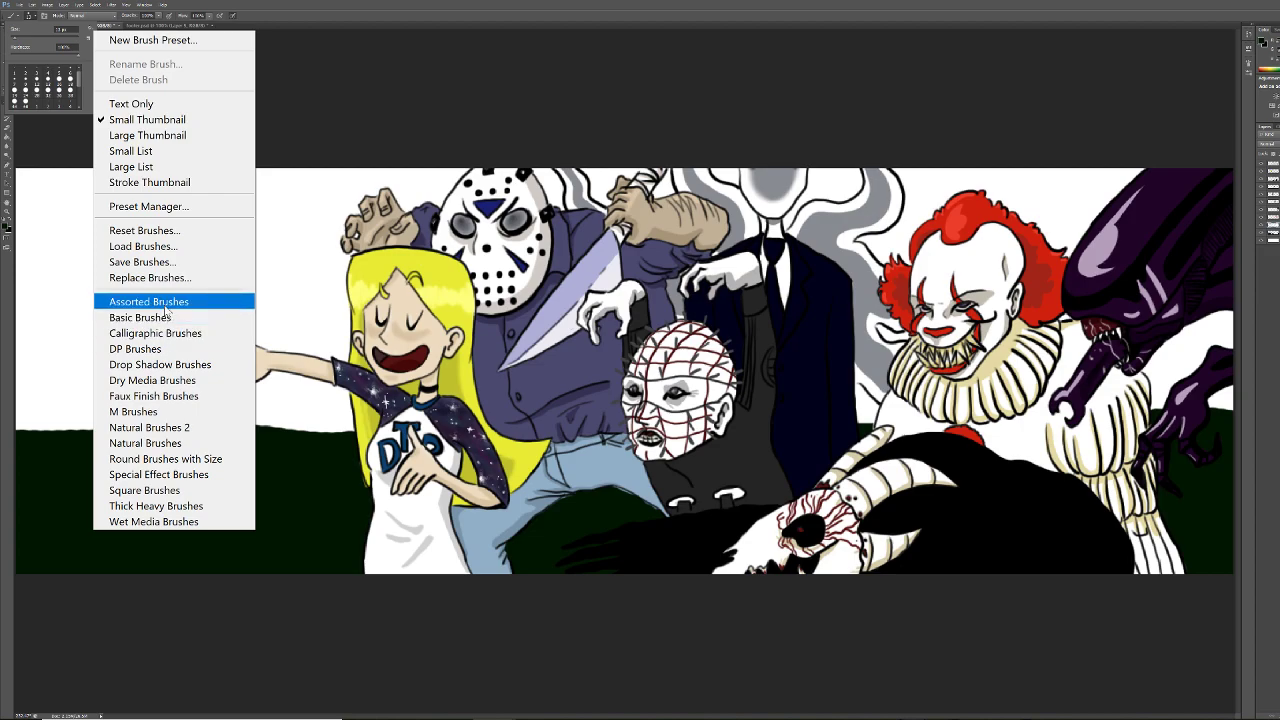
click(169, 427)
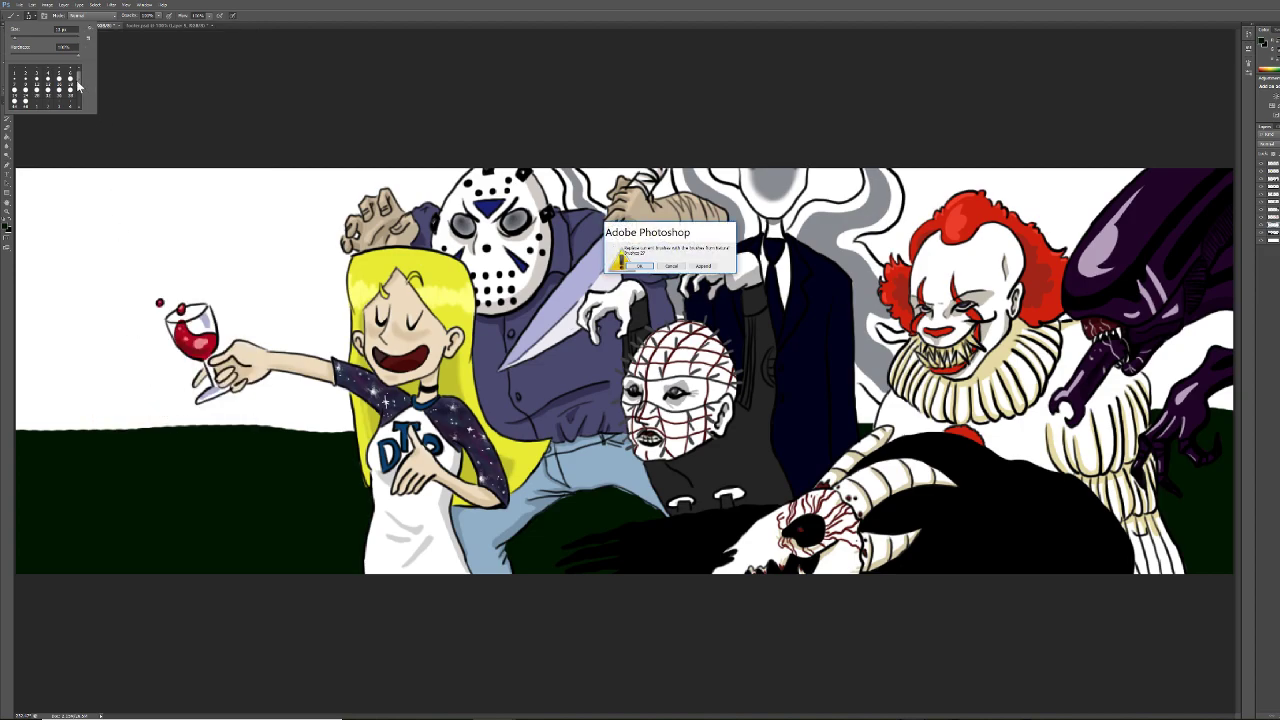
click(642, 267)
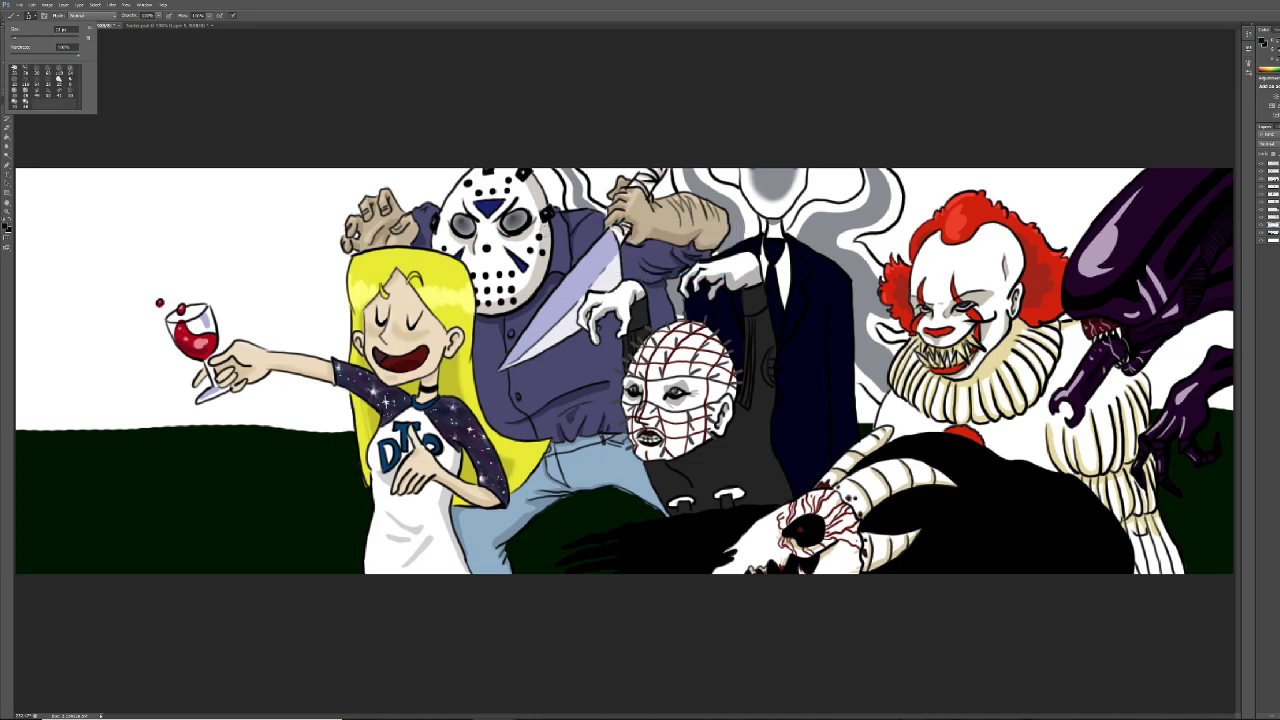
Replace the brush presets with the Assorted Brushes set and look through its tips
click(89, 33)
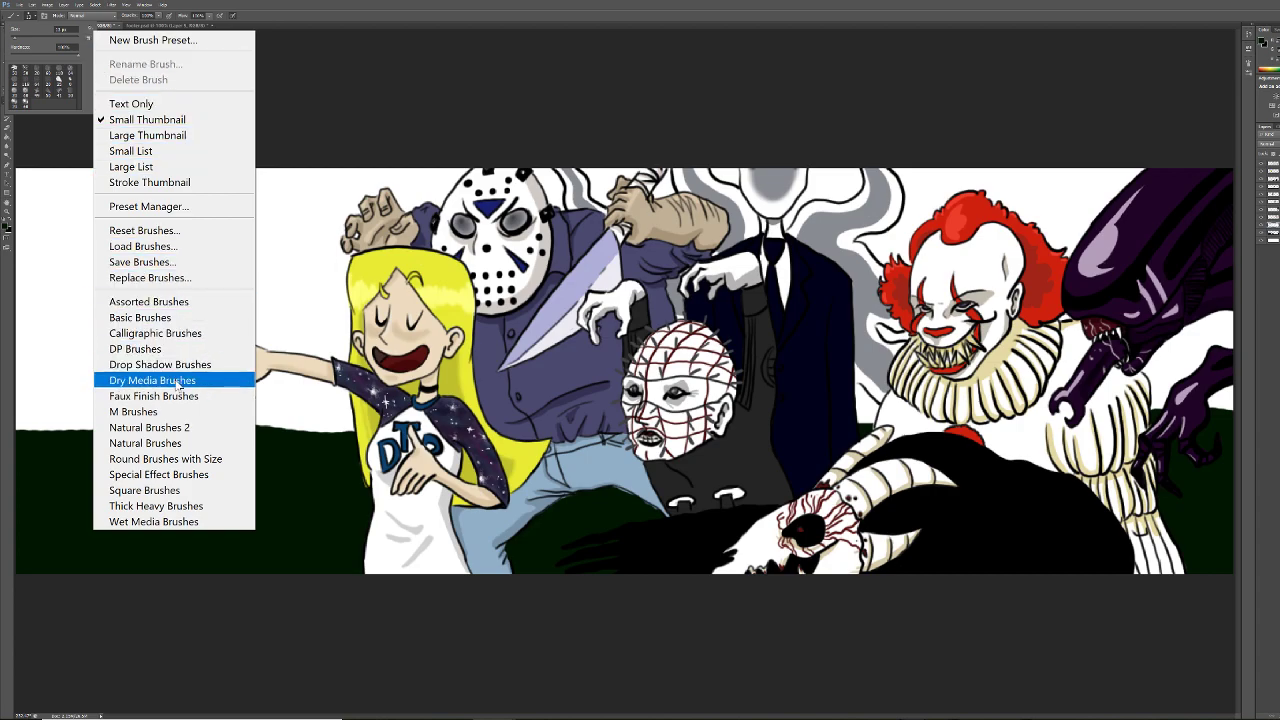
click(176, 310)
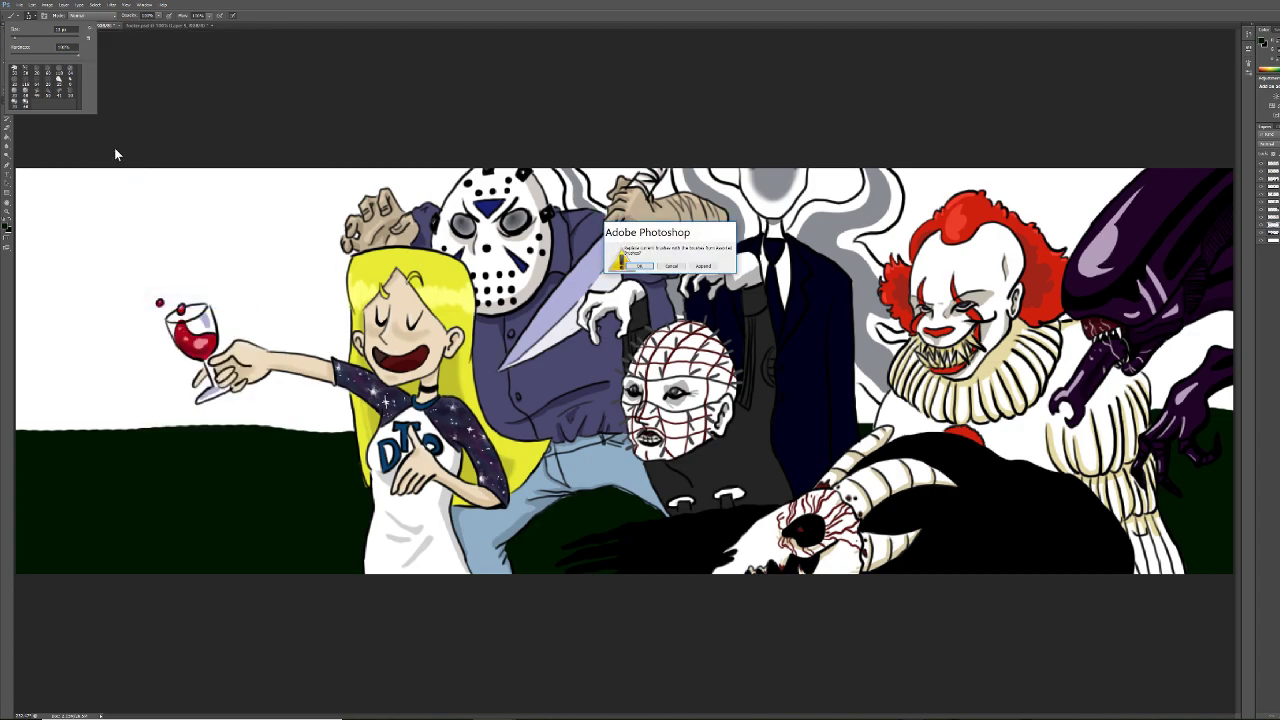
click(641, 265)
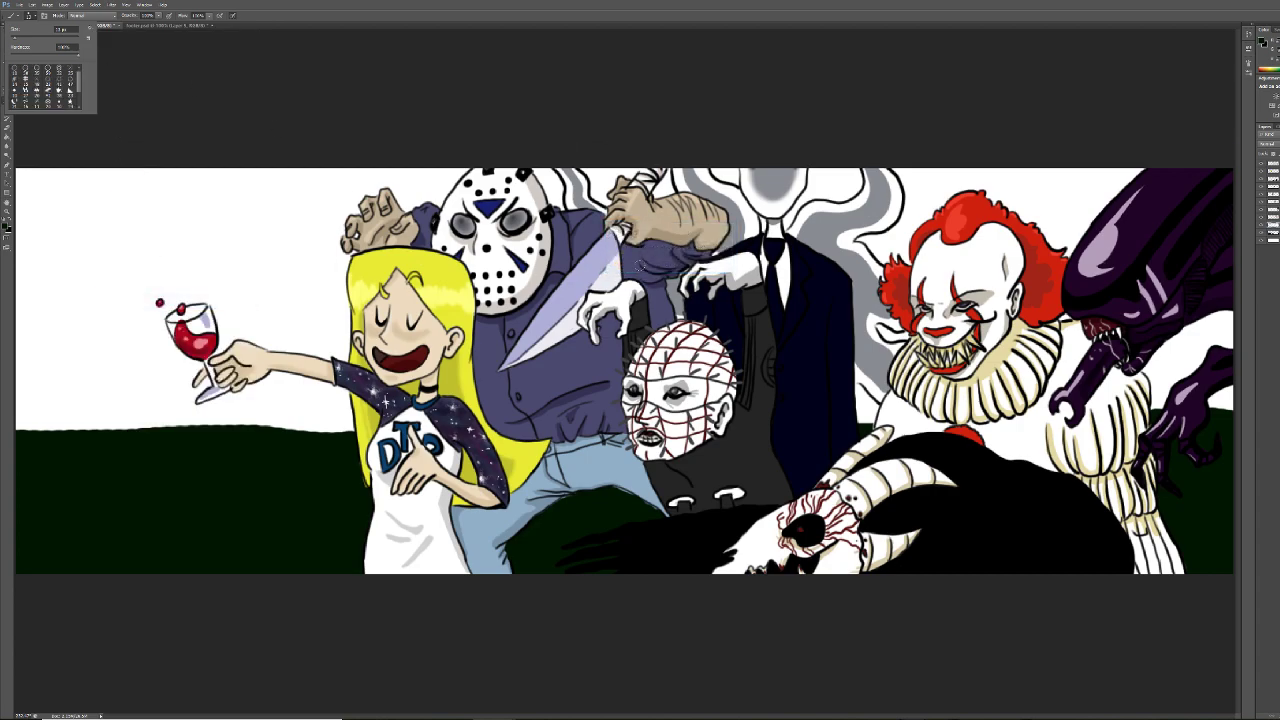
scroll(78, 80, down, 5)
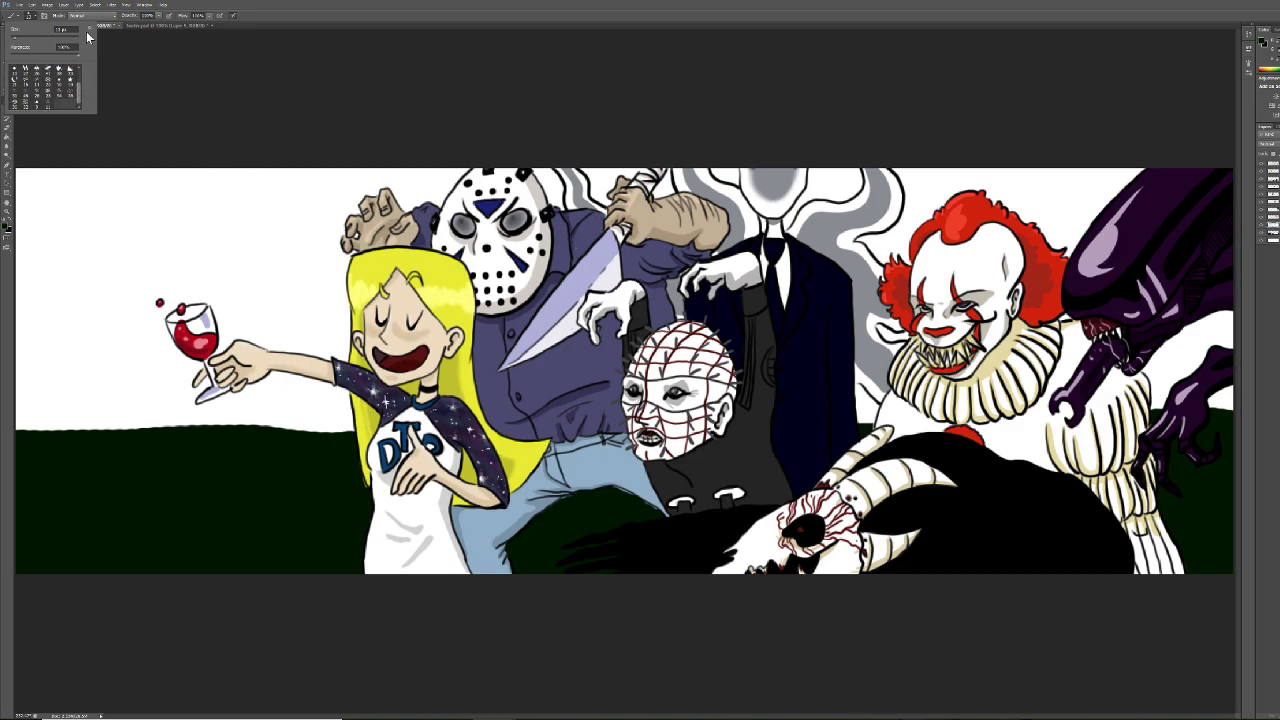
Replace the brush presets with the Basic Brushes set
click(91, 32)
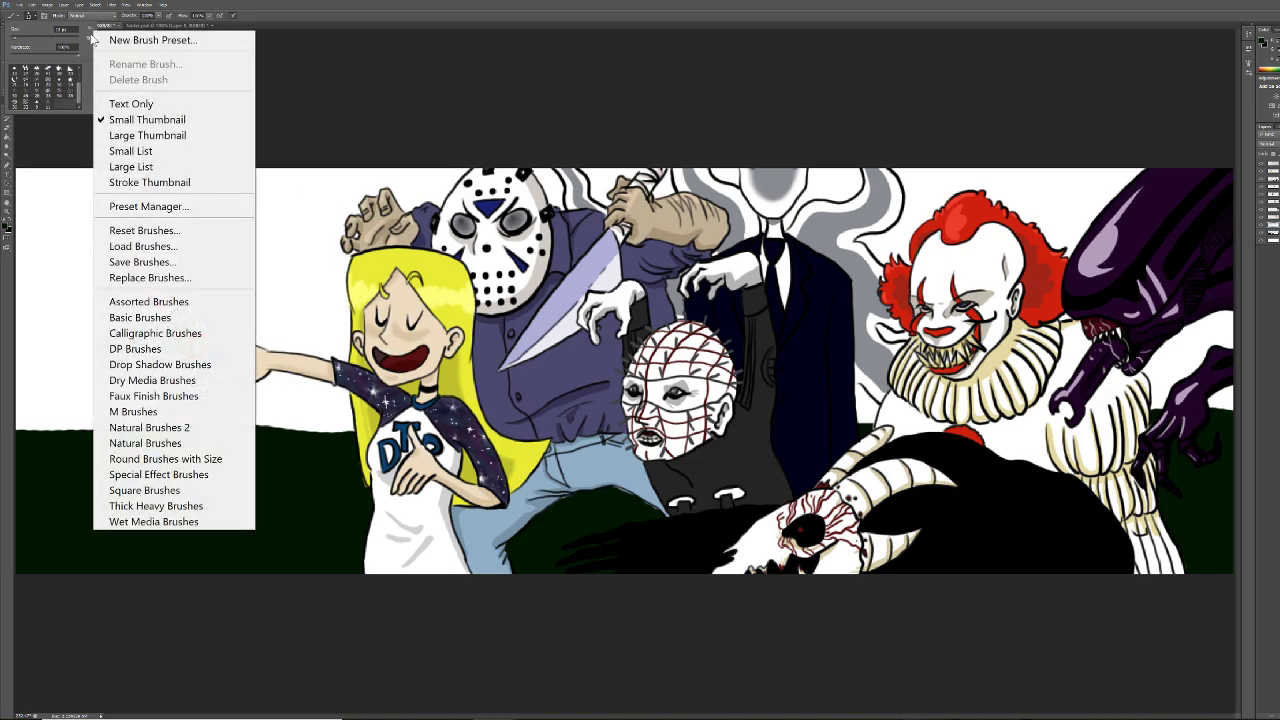
click(167, 318)
click(640, 266)
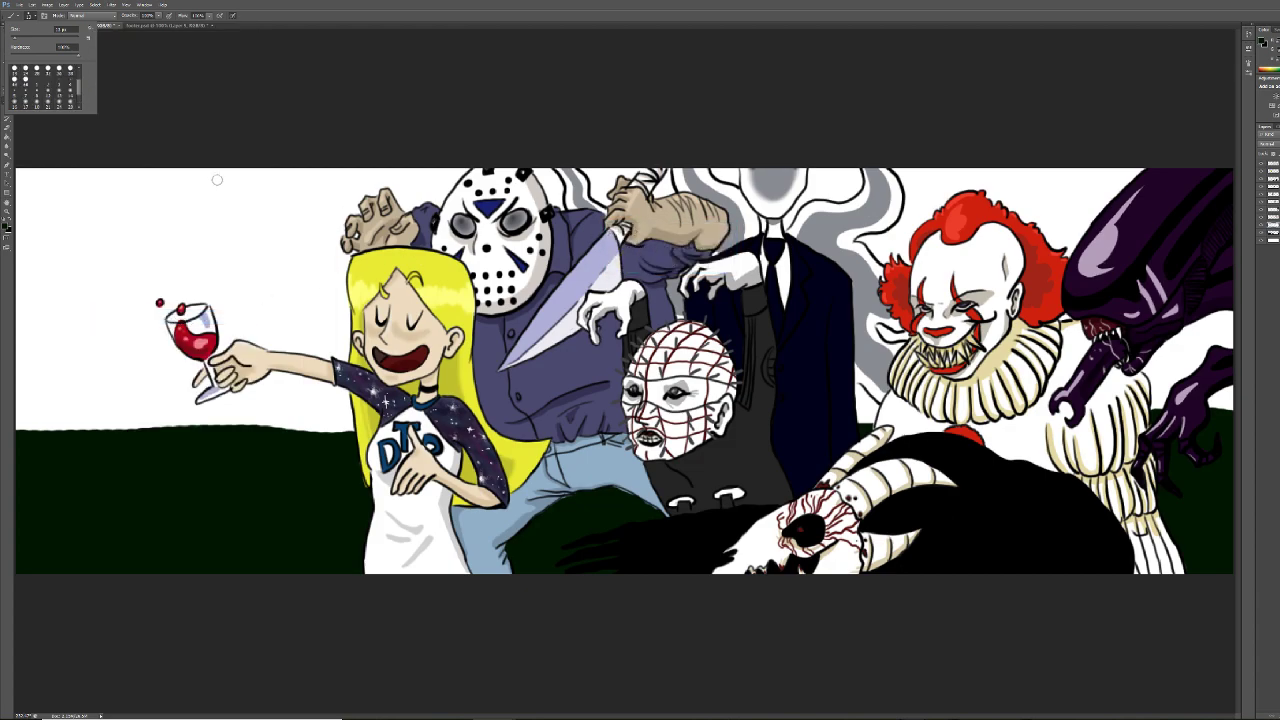
Replace the brush presets with the Calligraphic Brushes set
click(90, 33)
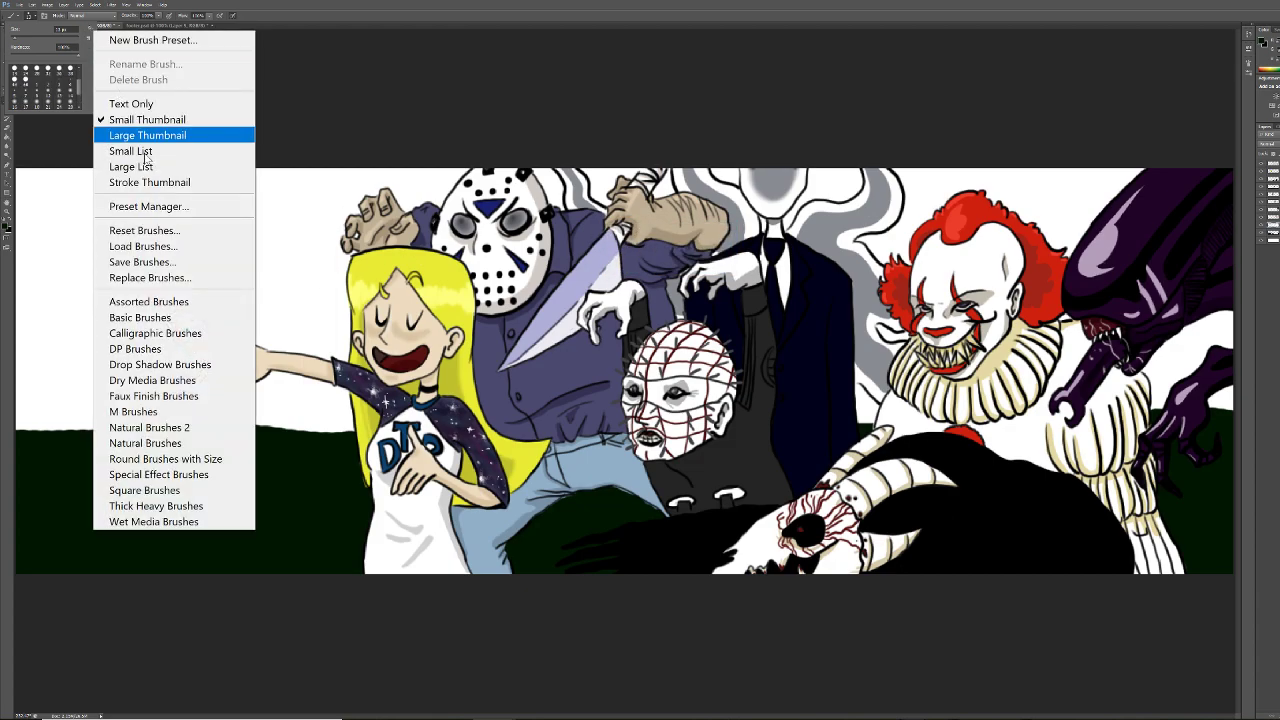
click(176, 338)
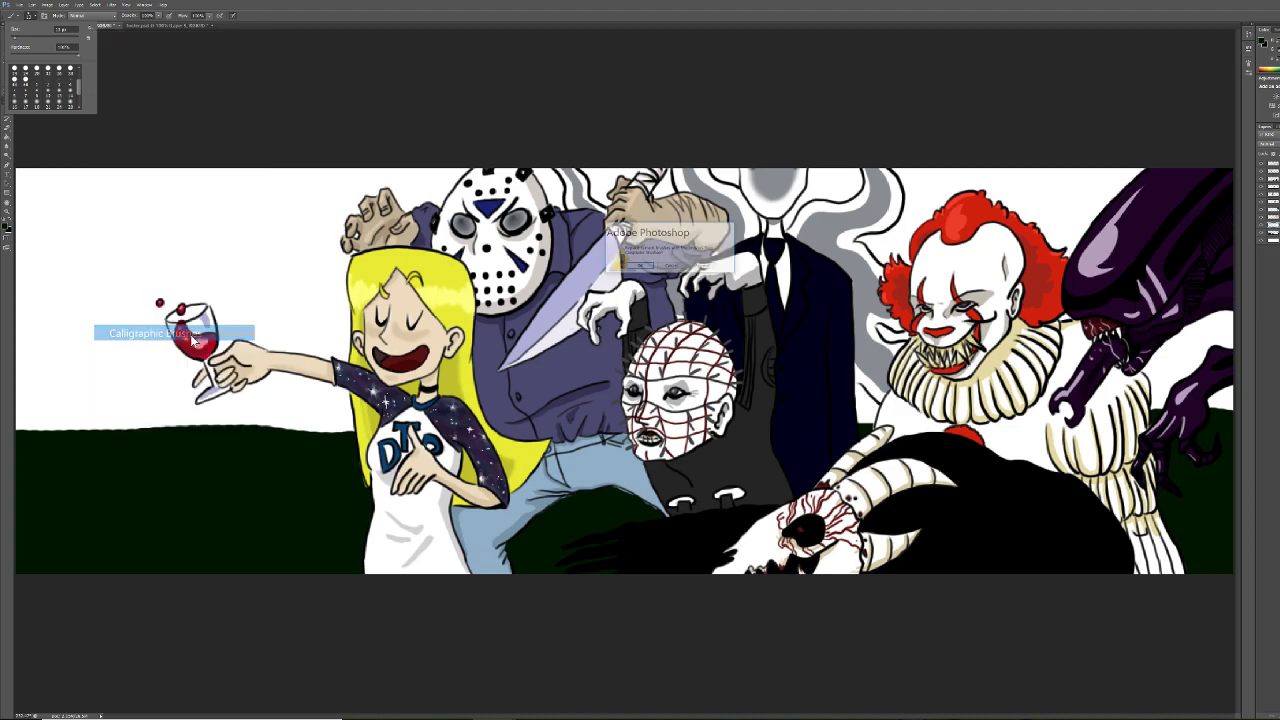
click(640, 266)
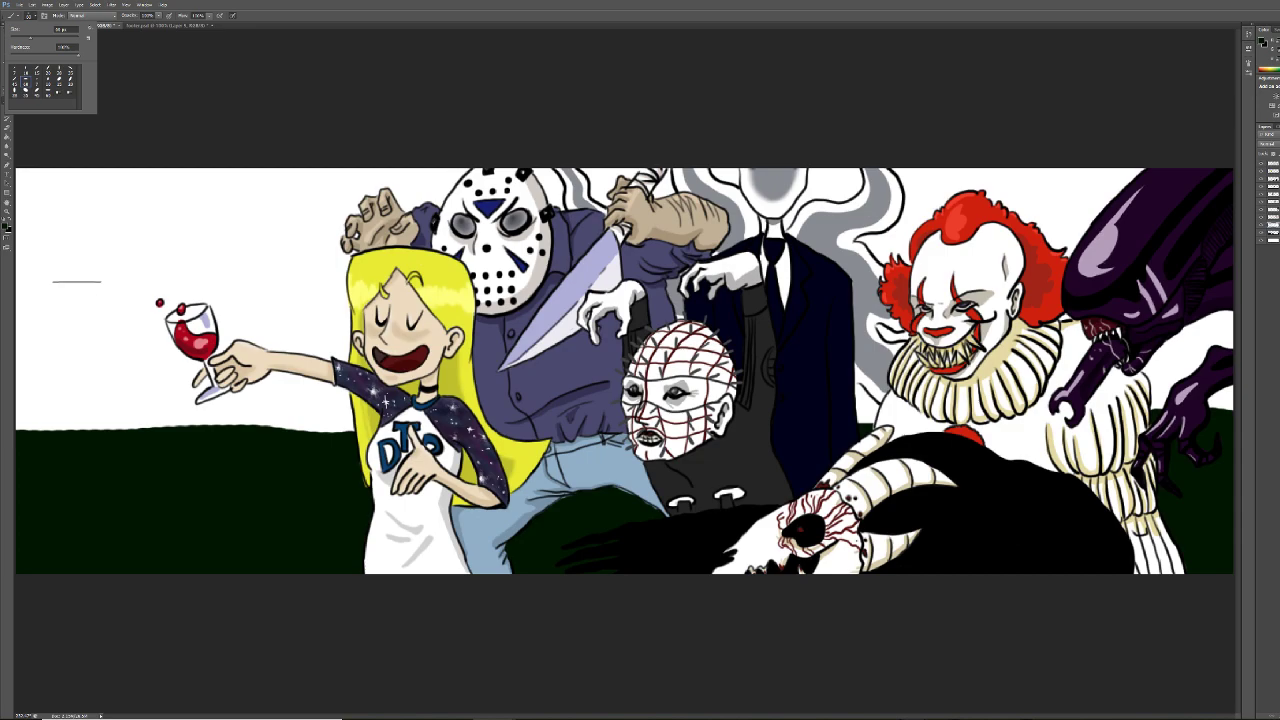
Sketch a jagged pine tree with a short trunk at the banner's far left edge using calligraphic brush tips
click(20, 88)
click(15, 88)
mouse_move(45, 283)
mouse_down()
mouse_move(28, 352)
mouse_move(40, 398)
mouse_up()
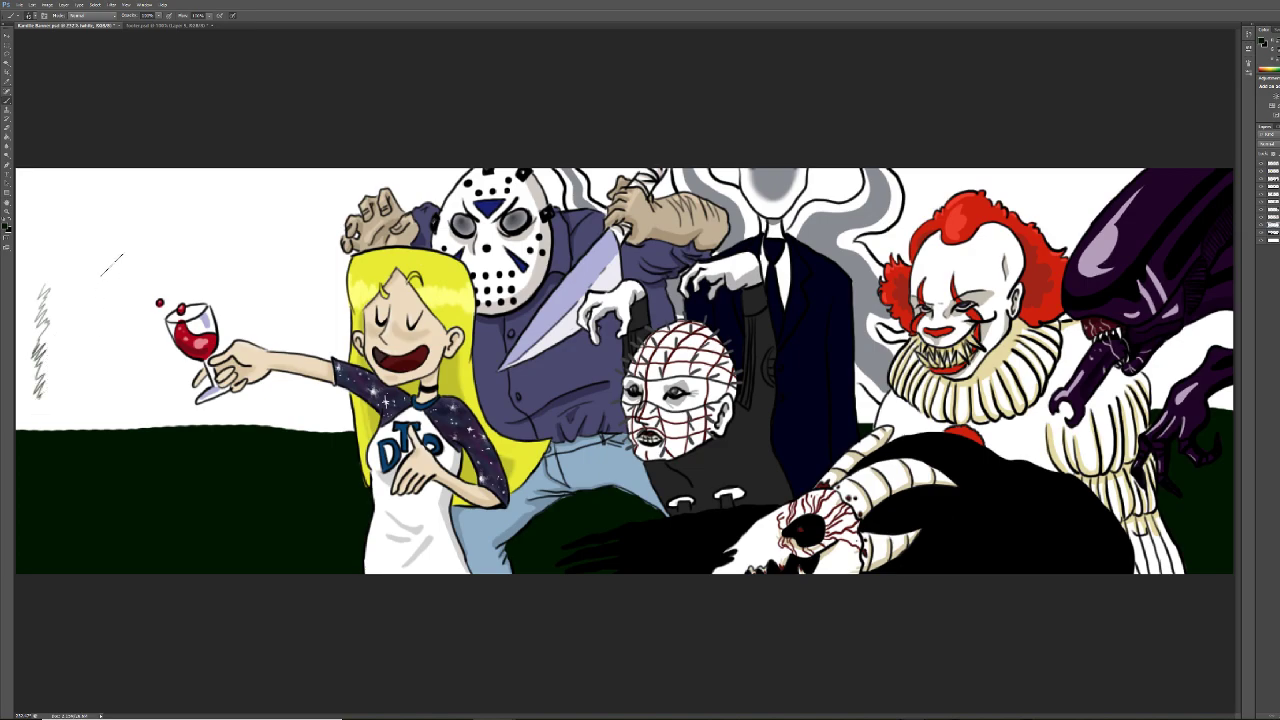
click(31, 16)
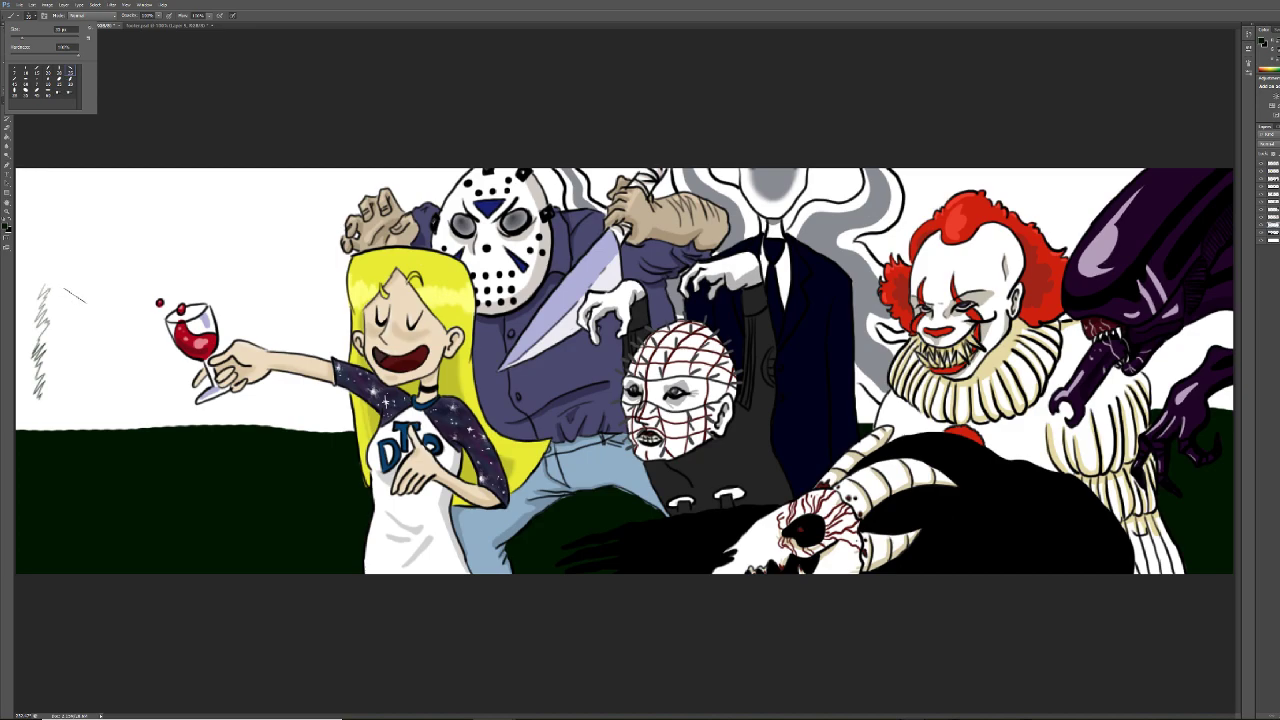
click(72, 290)
mouse_move(74, 298)
mouse_down()
mouse_move(113, 359)
mouse_move(90, 357)
mouse_move(100, 389)
mouse_move(88, 393)
mouse_move(105, 399)
mouse_move(67, 388)
mouse_move(122, 361)
mouse_move(32, 404)
mouse_up()
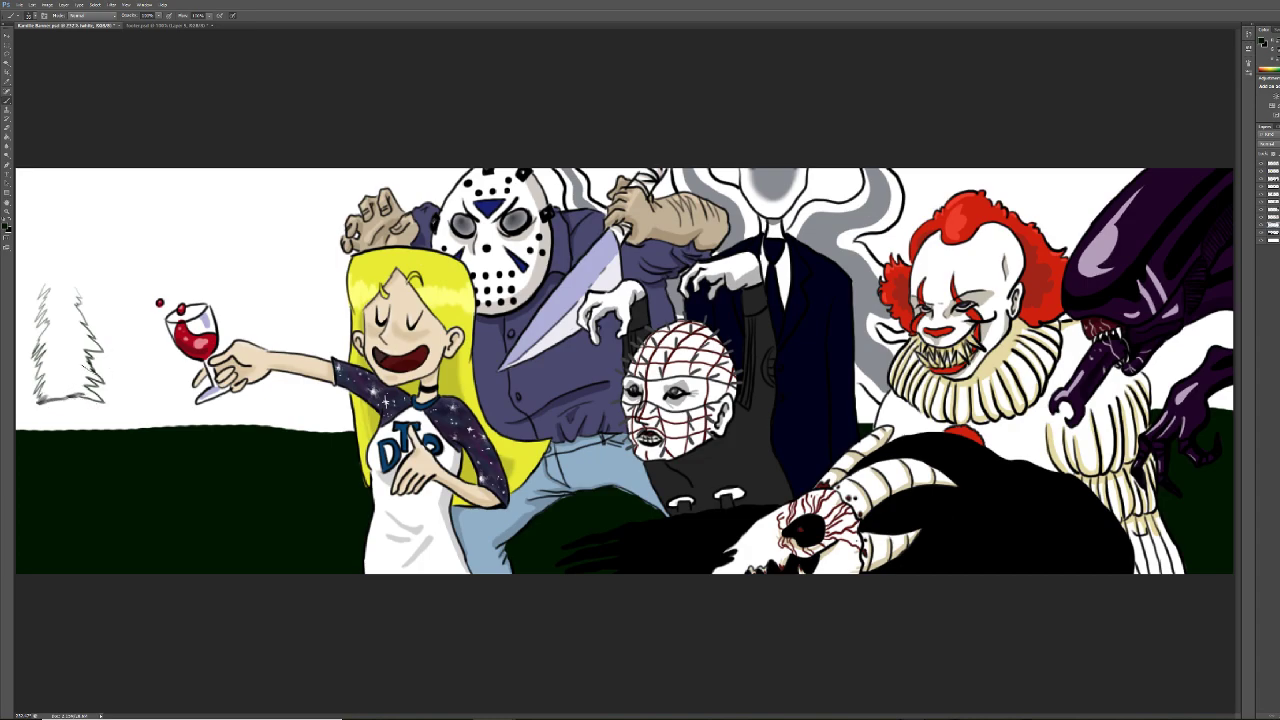
mouse_move(76, 289)
mouse_down()
mouse_move(49, 257)
mouse_move(38, 292)
mouse_up()
drag(66, 398, 69, 428)
Sketch a second jagged pine tree outline behind the wine glass with a calligraphic brush tip
drag(167, 287, 148, 274)
click(35, 17)
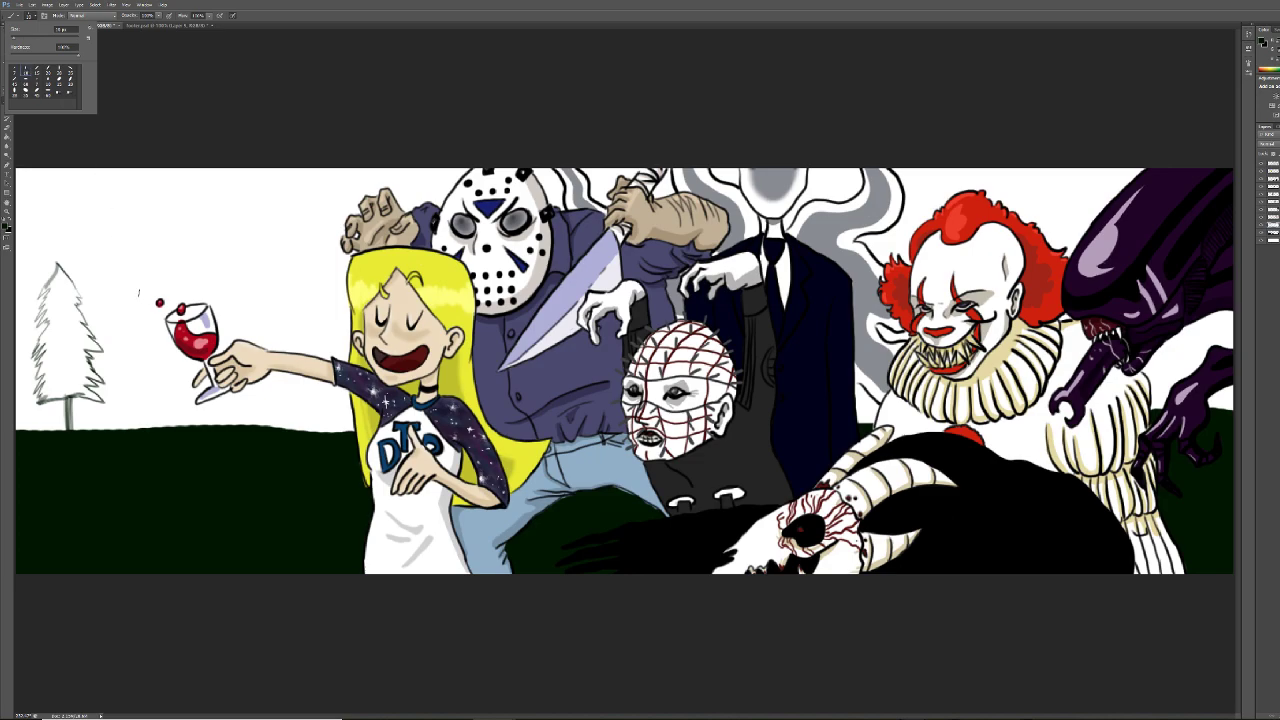
click(142, 287)
mouse_move(126, 313)
mouse_down()
mouse_move(115, 359)
mouse_move(145, 334)
mouse_move(122, 385)
mouse_move(145, 363)
mouse_move(121, 399)
mouse_move(152, 382)
mouse_move(118, 422)
mouse_up()
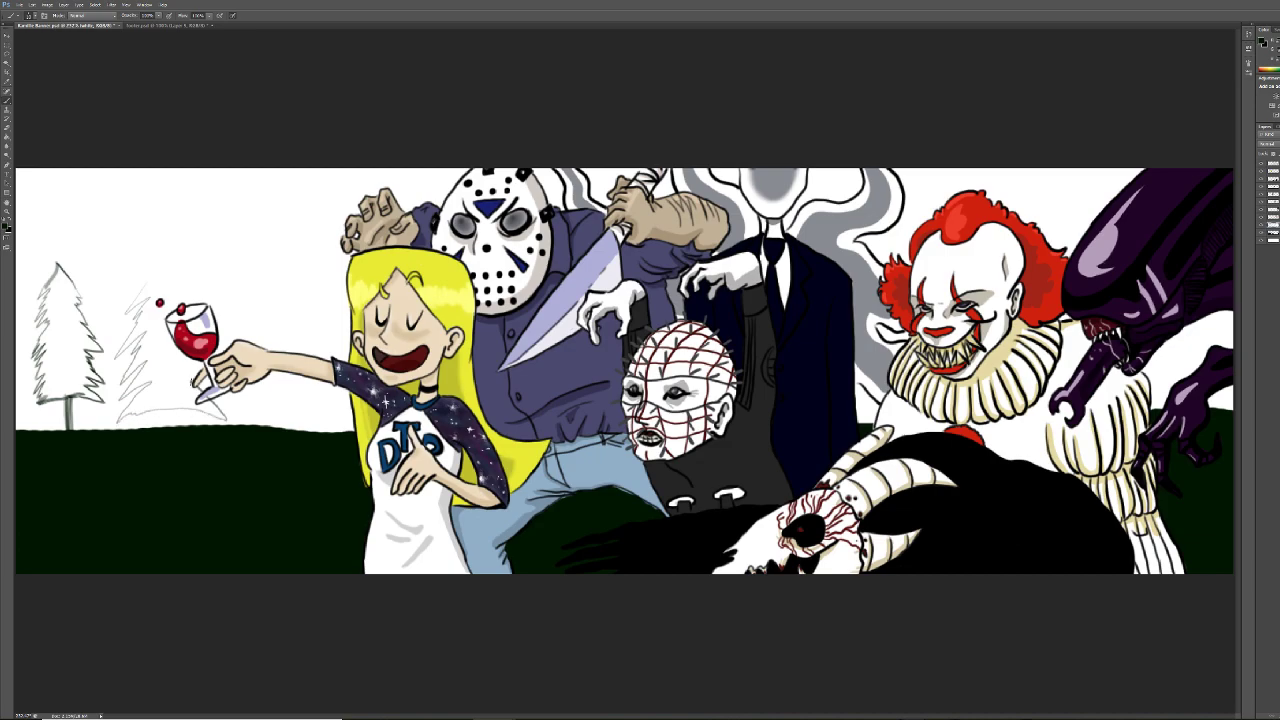
mouse_move(184, 302)
mouse_down()
mouse_move(156, 259)
mouse_move(138, 300)
mouse_up()
Fill both pine tree outlines with dark green
key(g)
click(184, 390)
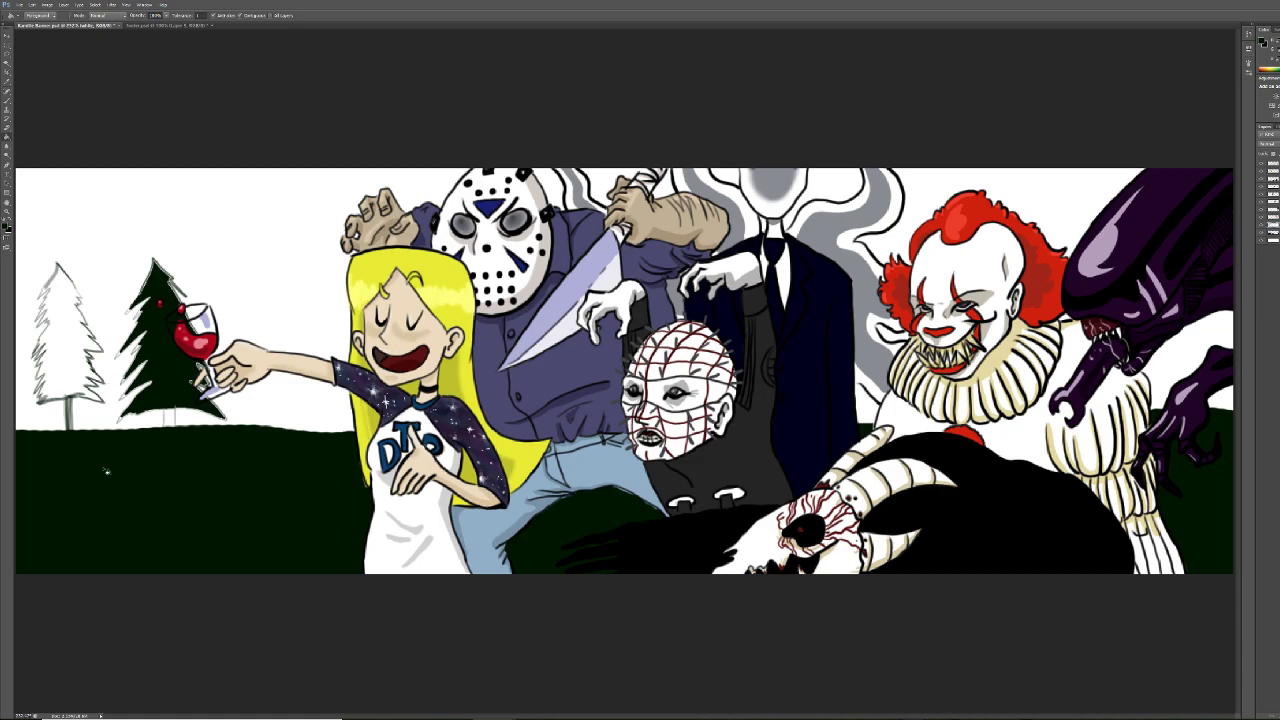
click(66, 340)
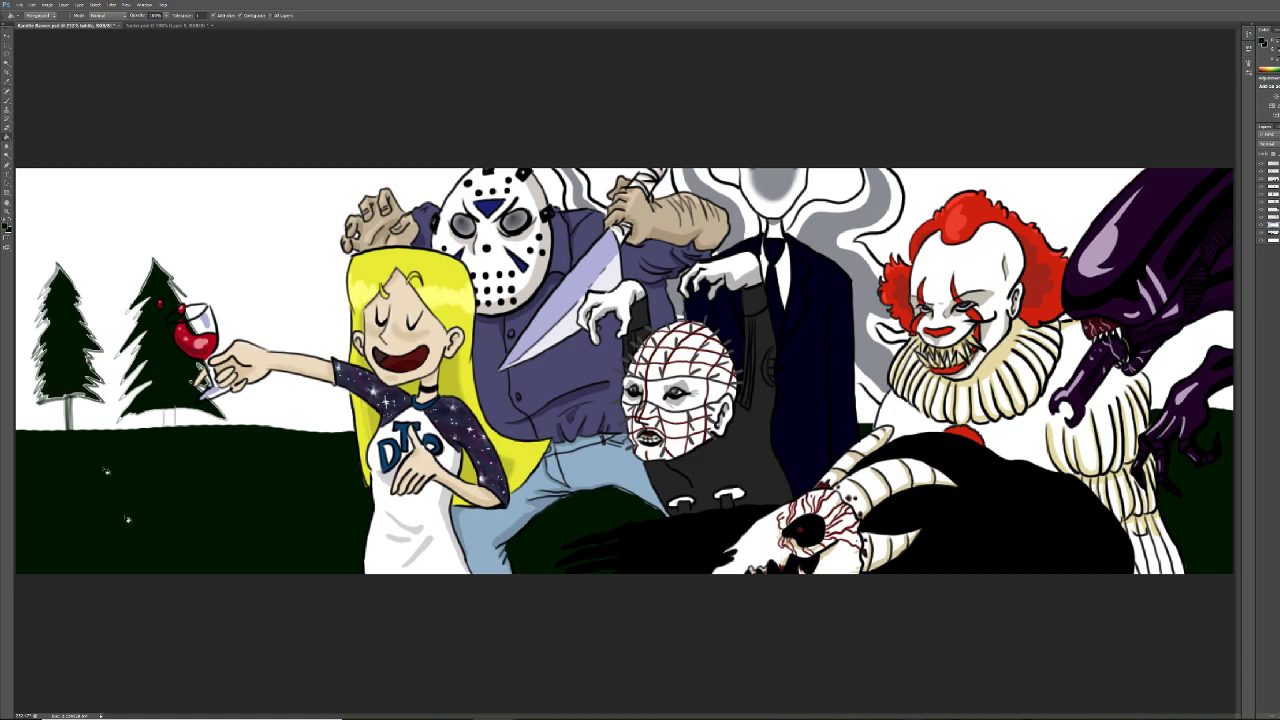
Replace the current brush presets with the Basic Brushes set
click(55, 16)
click(40, 23)
click(8, 100)
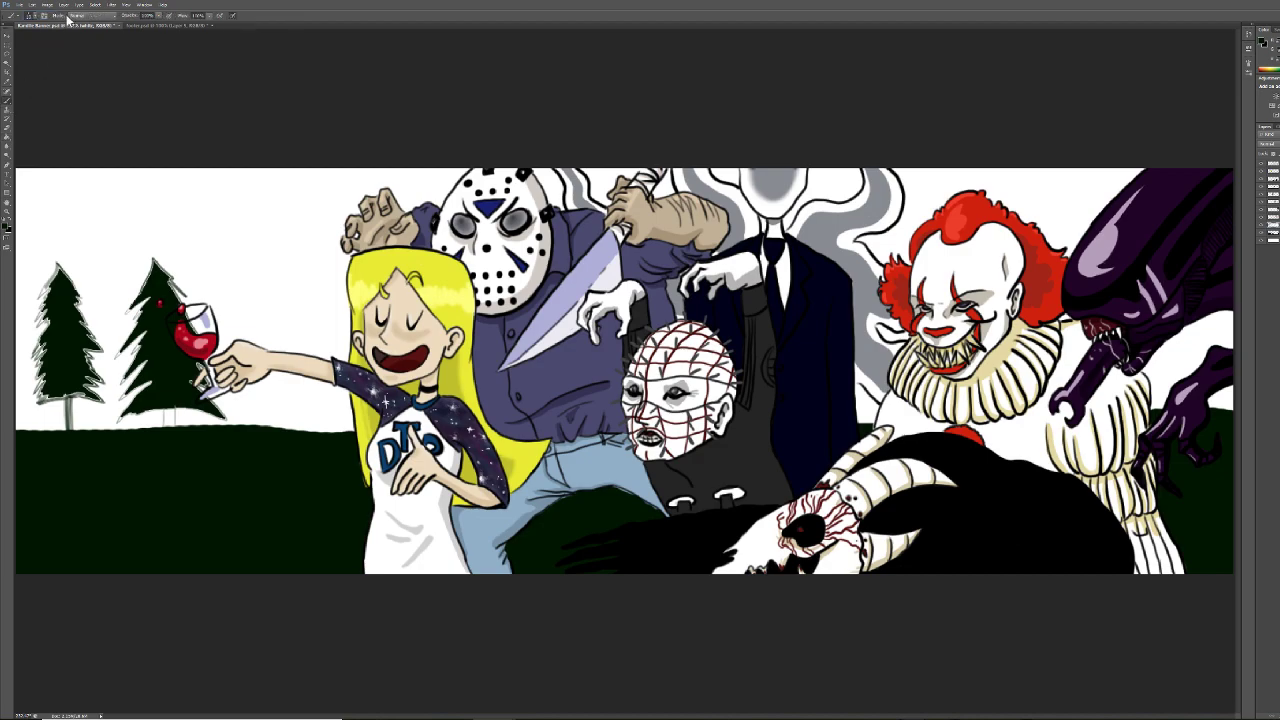
click(38, 16)
click(89, 31)
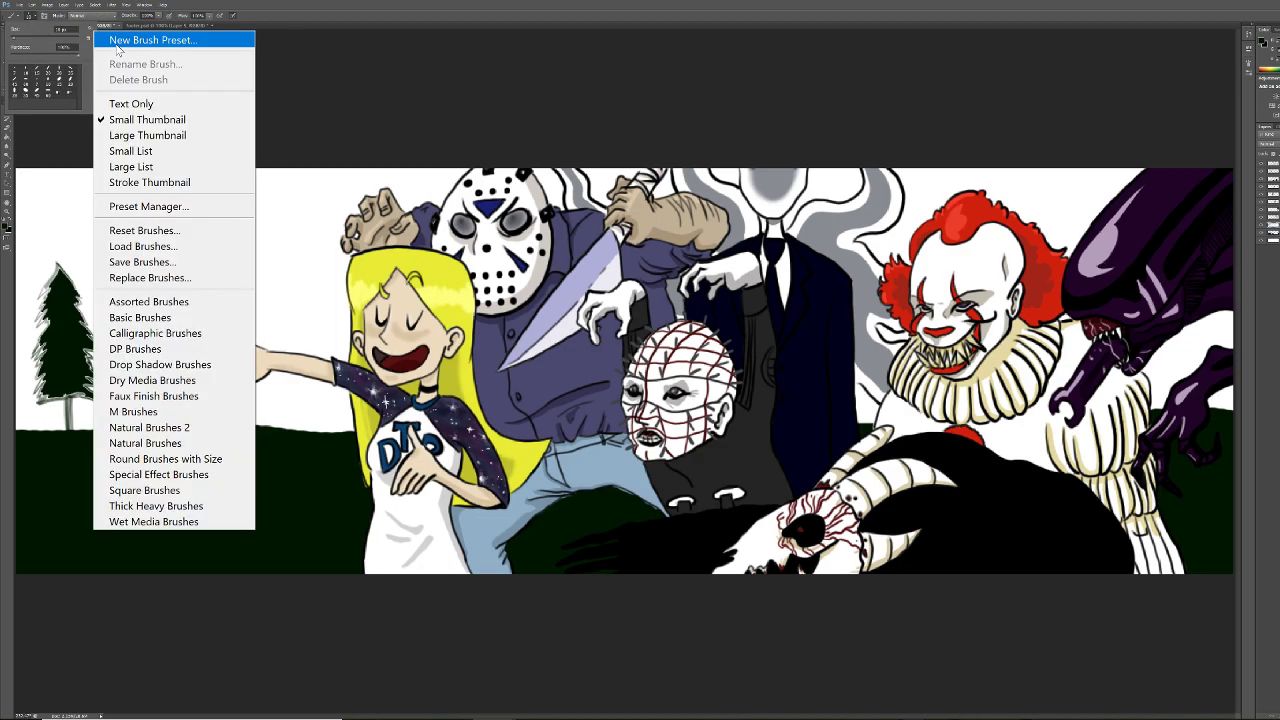
click(140, 317)
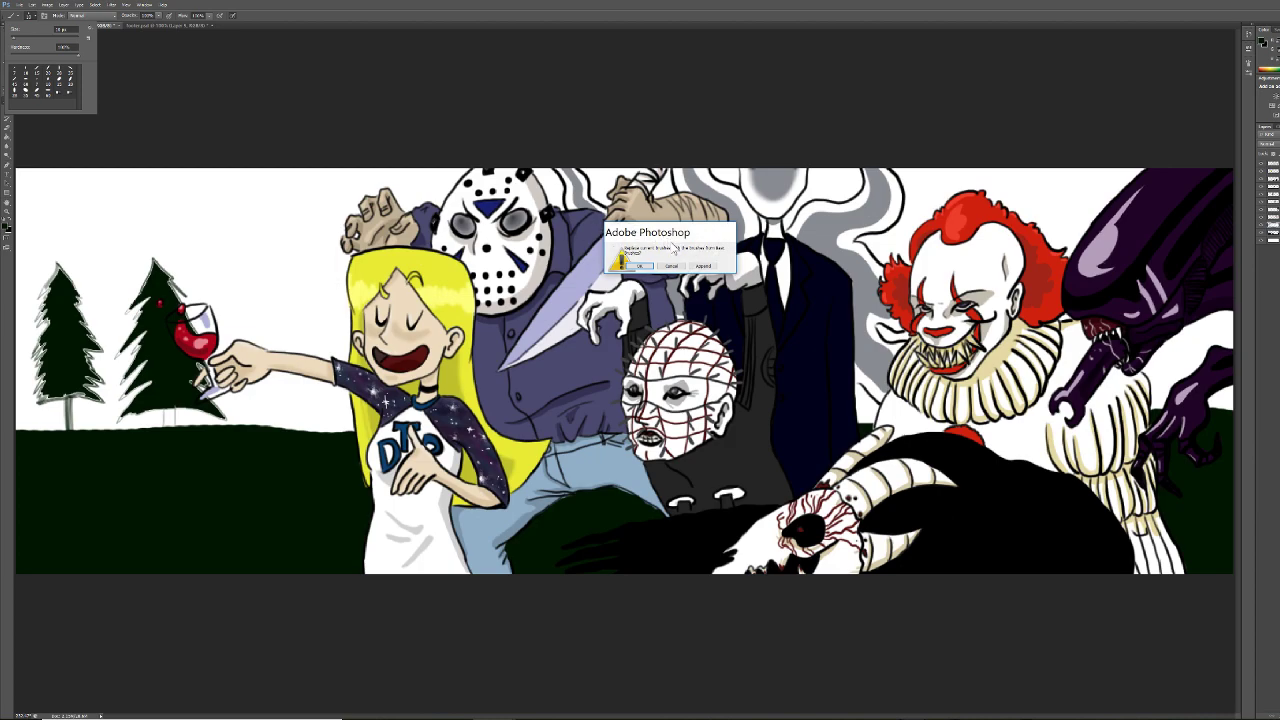
click(640, 266)
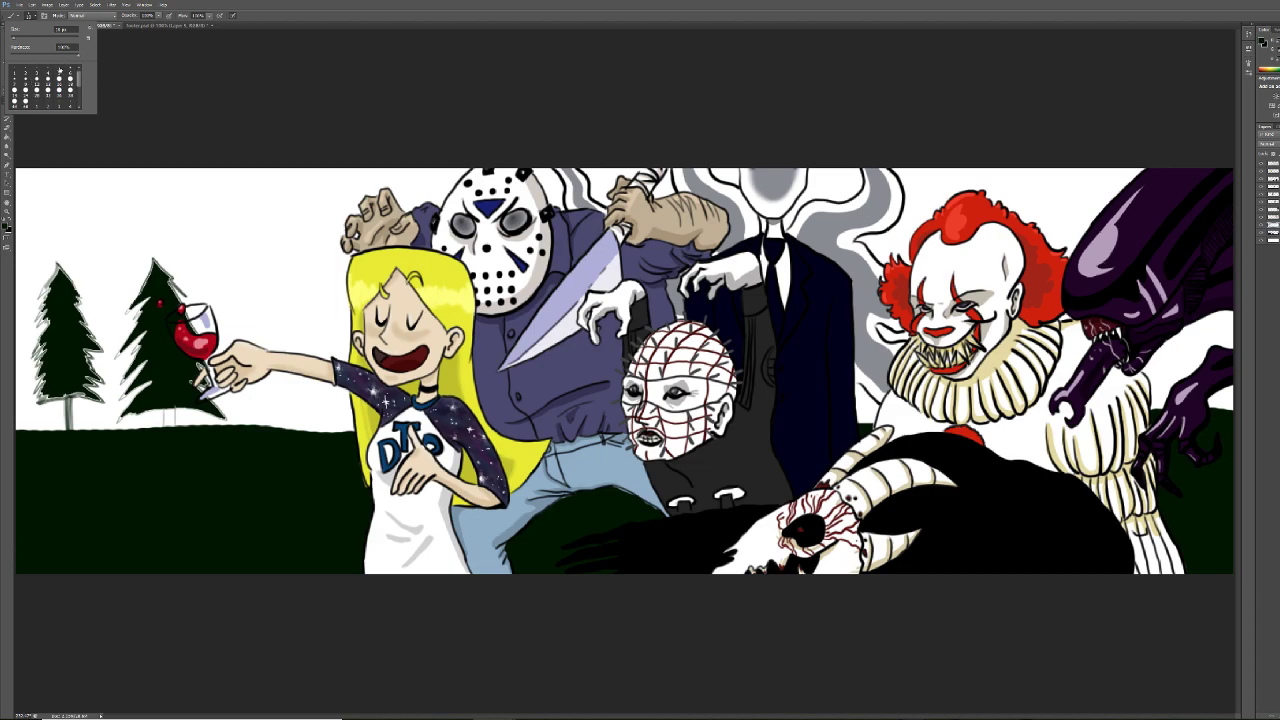
Redraw the leftmost pine tree and its trunk with a bolder outline and fill it with dark green
mouse_move(100, 212)
mouse_down()
mouse_move(80, 245)
mouse_move(105, 230)
mouse_up()
key(ctrl+alt+z)
key(ctrl+alt+z)
mouse_move(60, 268)
mouse_down()
mouse_move(28, 330)
mouse_move(30, 398)
mouse_move(36, 410)
mouse_move(74, 394)
mouse_move(106, 406)
mouse_move(100, 334)
mouse_move(55, 252)
mouse_move(46, 292)
mouse_up()
mouse_move(64, 410)
mouse_down()
mouse_move(66, 430)
mouse_move(74, 404)
mouse_move(74, 430)
mouse_up()
key(g)
click(64, 379)
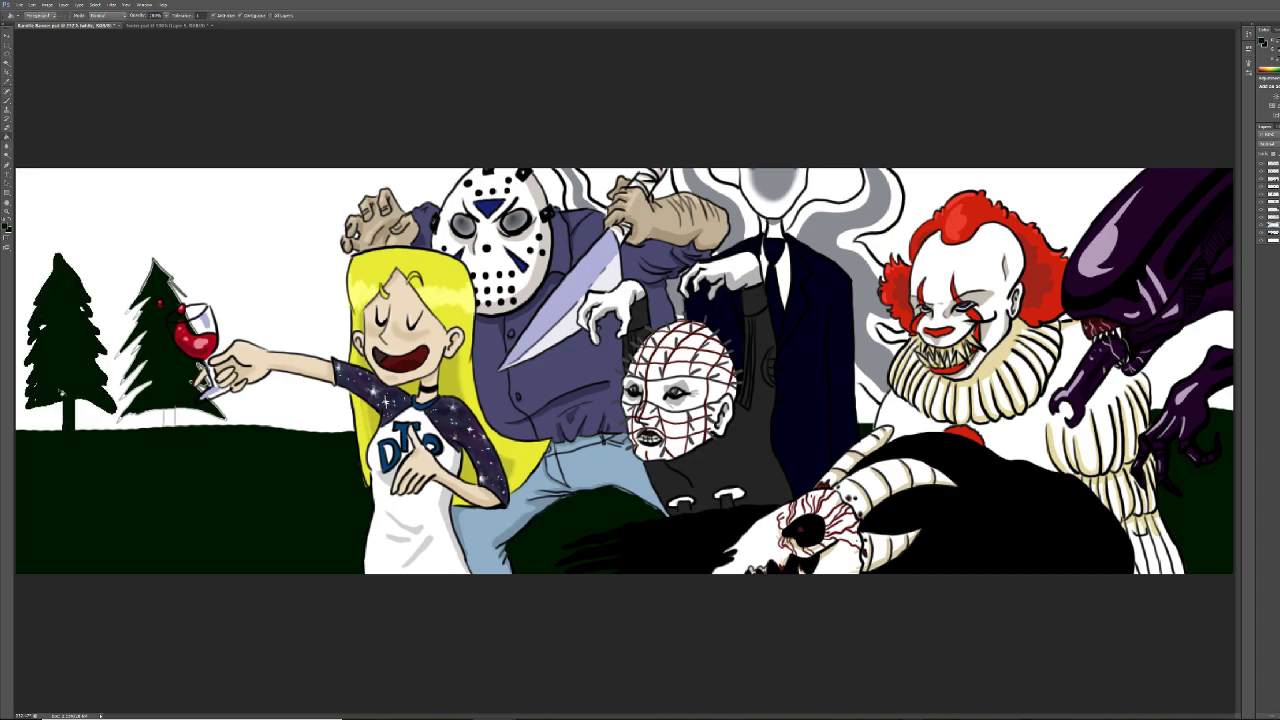
Erase both pine trees from the background beside the blonde woman
key(e)
mouse_move(62, 248)
mouse_down()
mouse_move(56, 278)
mouse_move(63, 267)
mouse_move(84, 283)
mouse_move(40, 350)
mouse_up()
mouse_move(56, 415)
mouse_down()
mouse_move(78, 422)
mouse_move(110, 400)
mouse_move(32, 396)
mouse_move(24, 380)
mouse_move(118, 345)
mouse_move(130, 360)
mouse_move(104, 411)
mouse_move(205, 410)
mouse_move(174, 399)
mouse_move(180, 370)
mouse_move(115, 349)
mouse_move(200, 338)
mouse_move(115, 297)
mouse_move(157, 263)
mouse_move(146, 240)
mouse_move(160, 258)
mouse_up()
Try sketching a new pine tree outline near the banner's left edge and undo the strokes
key(b)
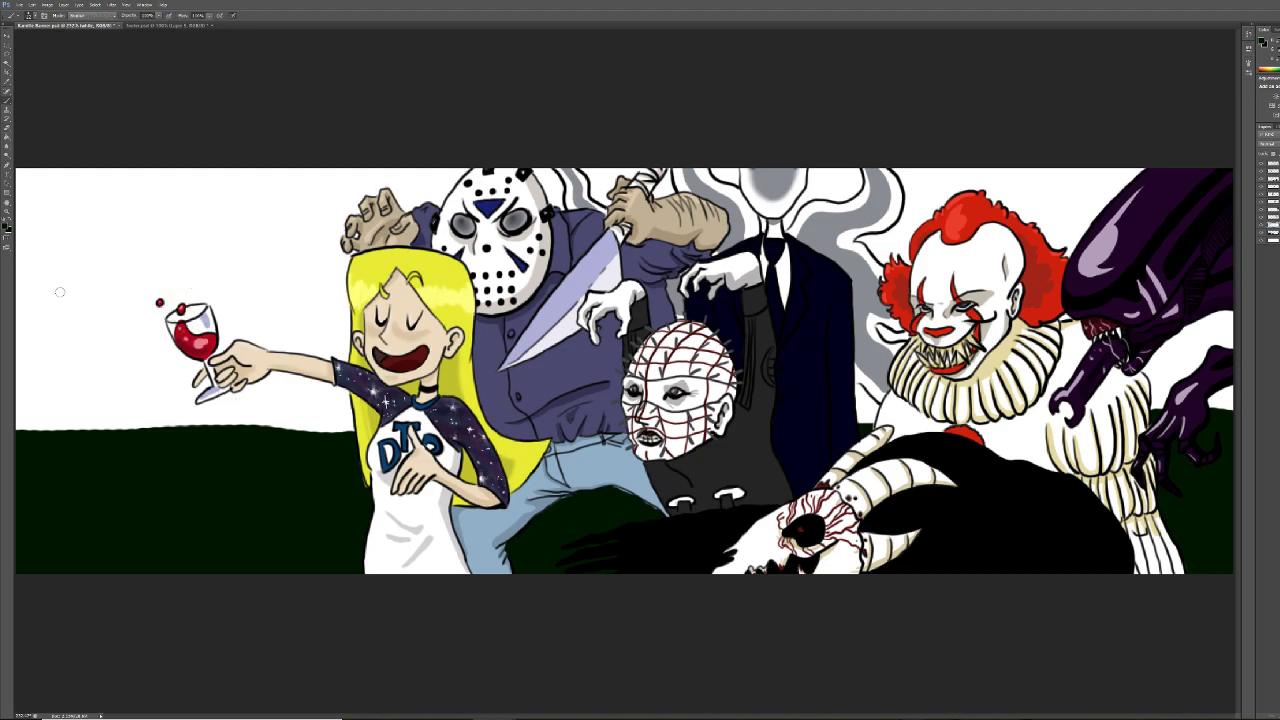
mouse_move(64, 279)
mouse_down()
mouse_move(38, 310)
mouse_move(17, 389)
mouse_move(31, 381)
mouse_move(28, 400)
mouse_move(66, 392)
mouse_up()
mouse_move(62, 279)
mouse_down()
mouse_move(90, 296)
mouse_move(89, 322)
mouse_move(120, 344)
mouse_move(118, 359)
mouse_move(96, 386)
mouse_move(44, 331)
mouse_move(77, 328)
mouse_move(126, 401)
mouse_move(262, 297)
mouse_move(199, 326)
mouse_move(350, 322)
mouse_up()
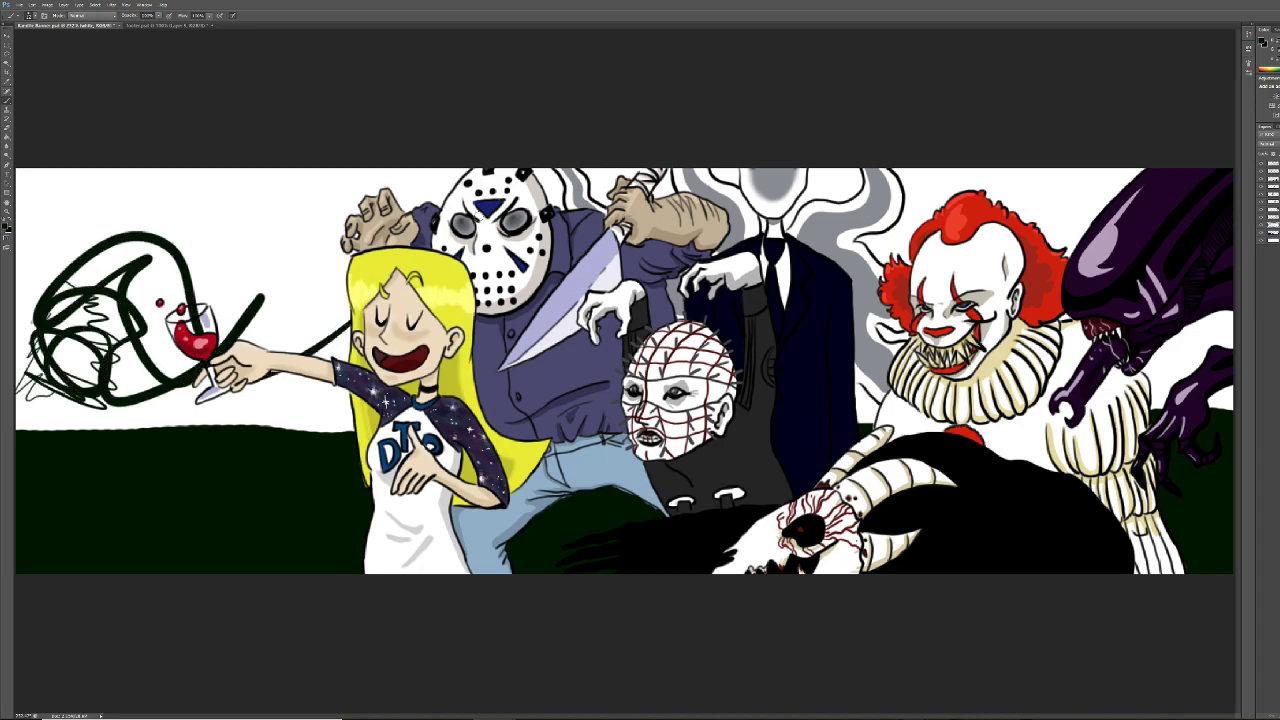
key(ctrl+z)
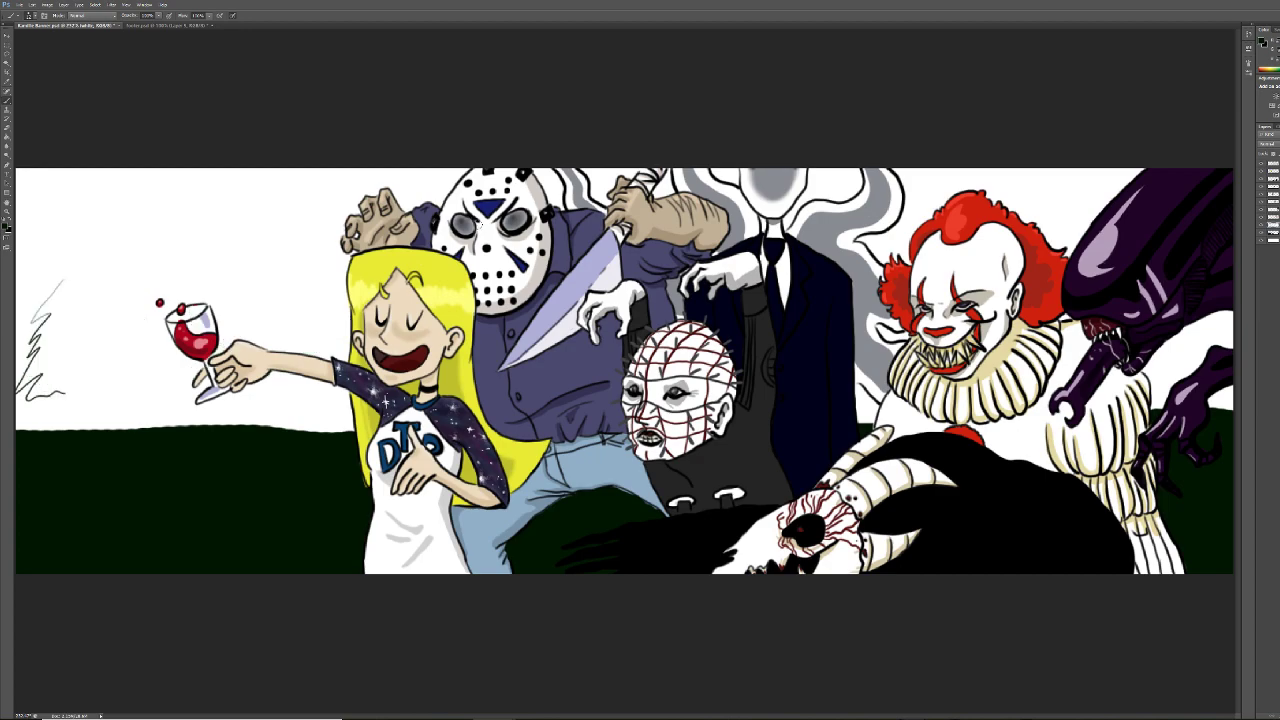
key(ctrl+z)
Set the foreground color to a lighter, muted green
click(5, 228)
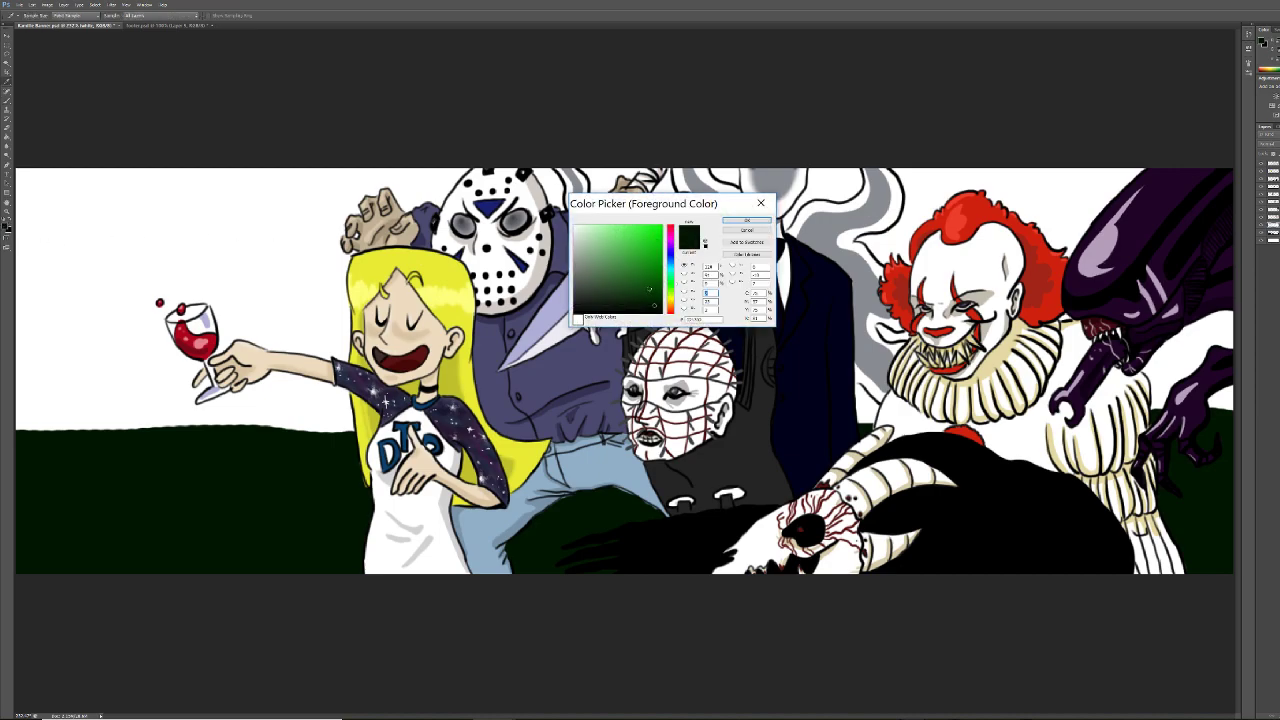
click(630, 293)
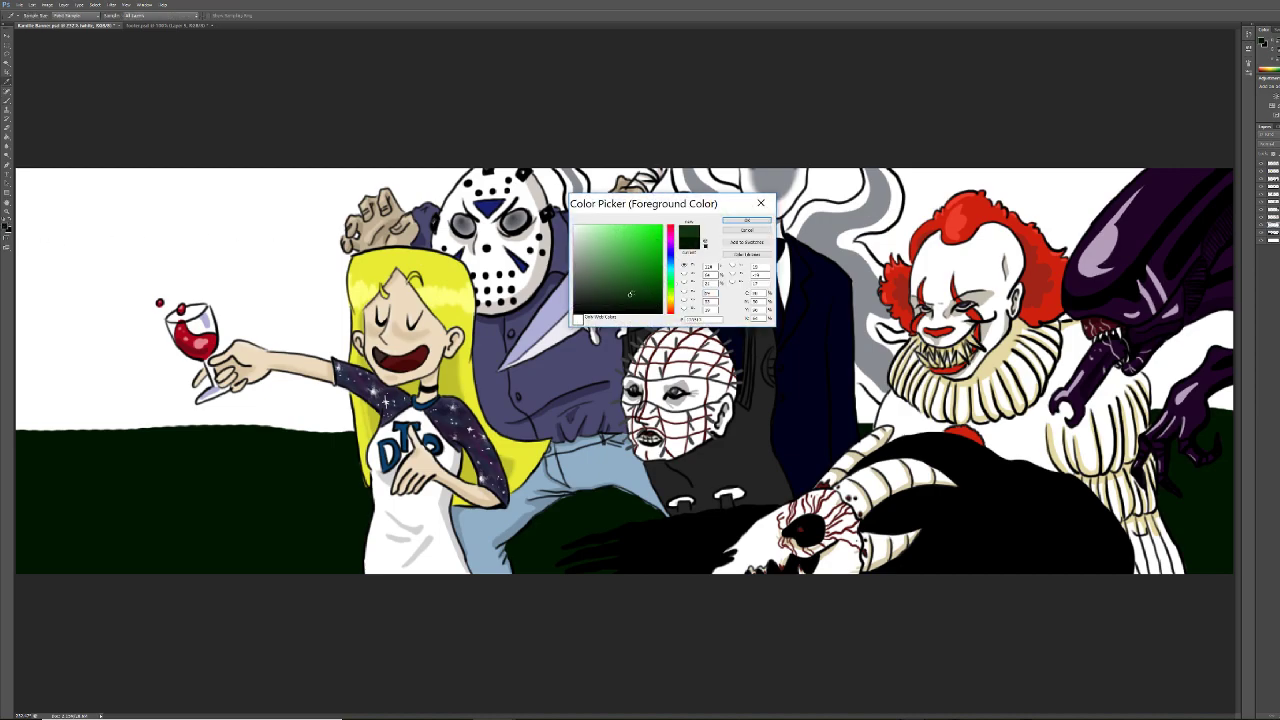
click(742, 220)
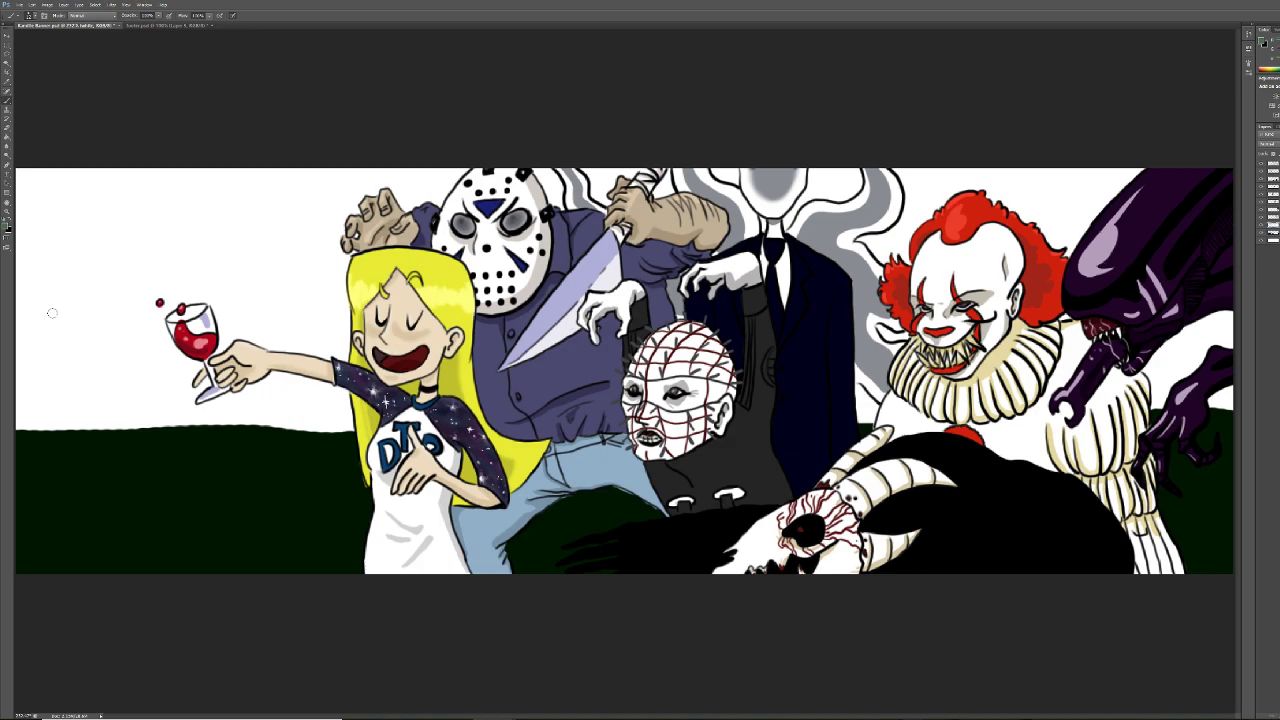
Sketch a jagged pine treeline in muted green from the banner's left edge to the blonde woman, undoing the first lower attempt
mouse_move(27, 289)
mouse_down()
mouse_move(21, 319)
mouse_move(35, 285)
mouse_move(58, 321)
mouse_move(89, 330)
mouse_move(69, 328)
mouse_move(112, 291)
mouse_move(124, 316)
mouse_move(149, 324)
mouse_move(214, 279)
mouse_move(260, 321)
mouse_up()
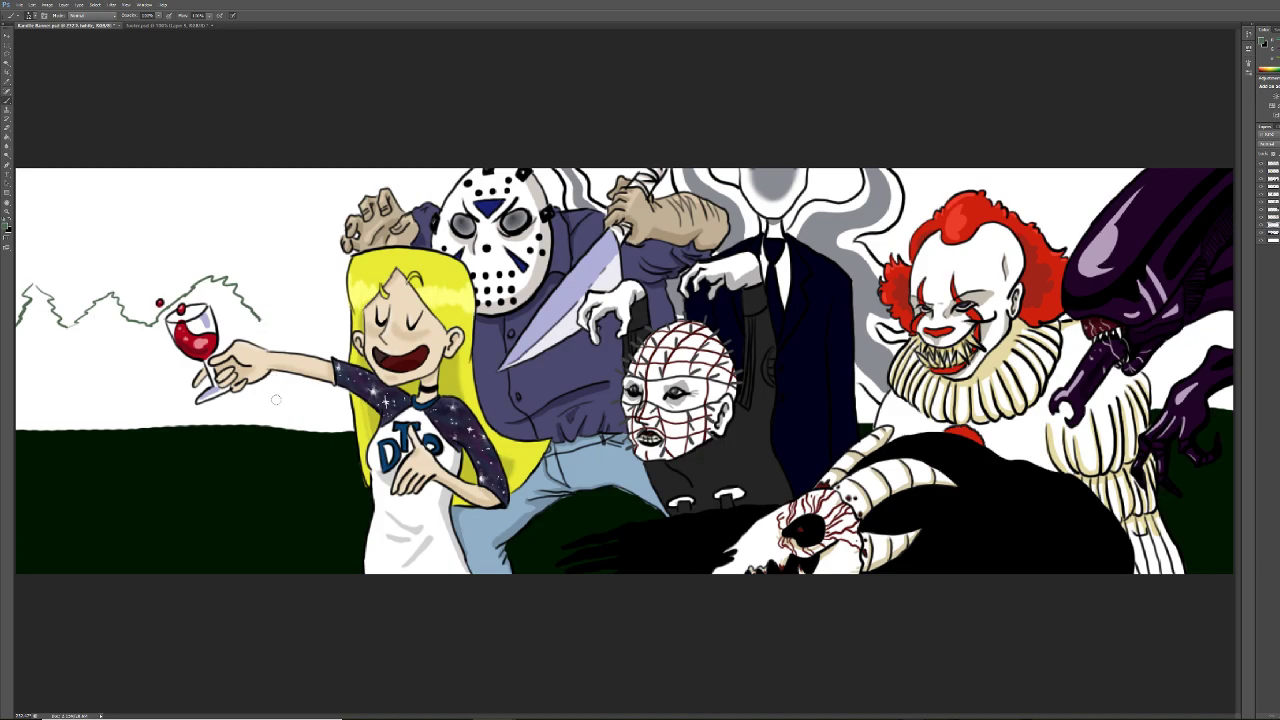
key(ctrl+alt+z)
key(ctrl+alt+z)
key(ctrl+alt+z)
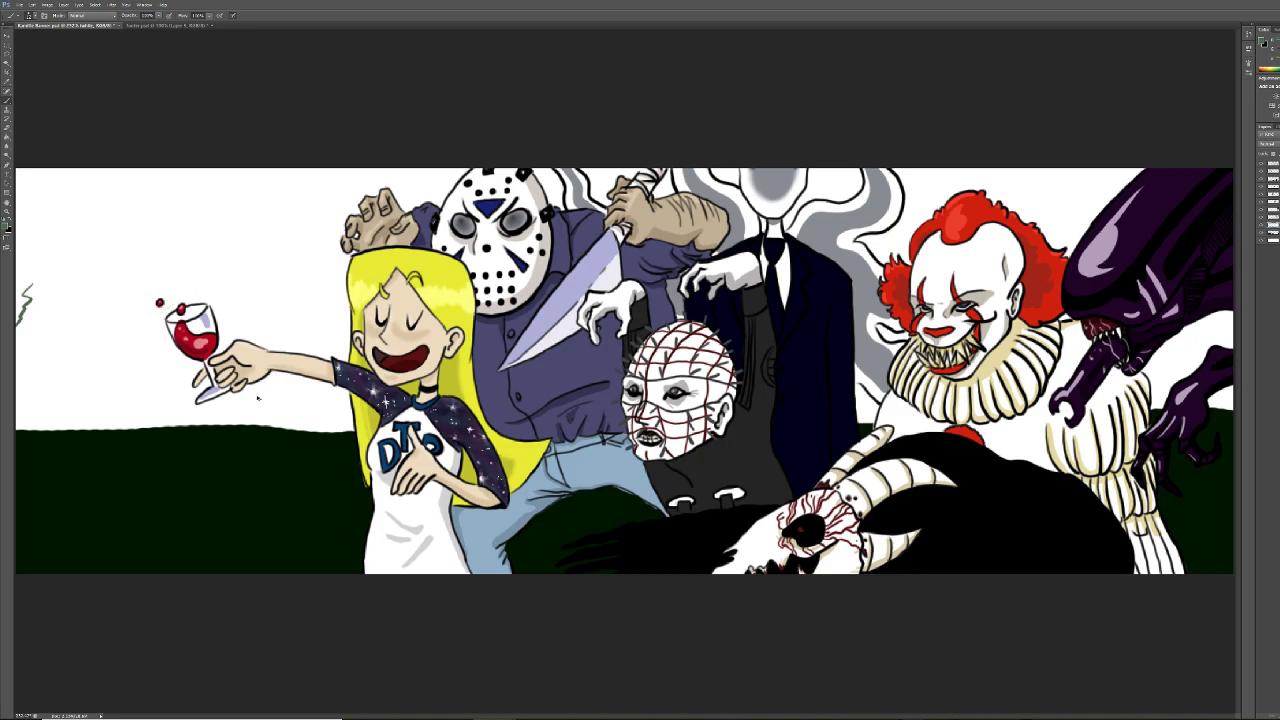
mouse_move(40, 236)
mouse_down()
mouse_move(21, 268)
mouse_move(50, 221)
mouse_move(43, 229)
mouse_move(115, 302)
mouse_move(143, 237)
mouse_move(199, 290)
mouse_move(216, 245)
mouse_move(245, 300)
mouse_move(278, 218)
mouse_move(336, 298)
mouse_move(342, 252)
mouse_up()
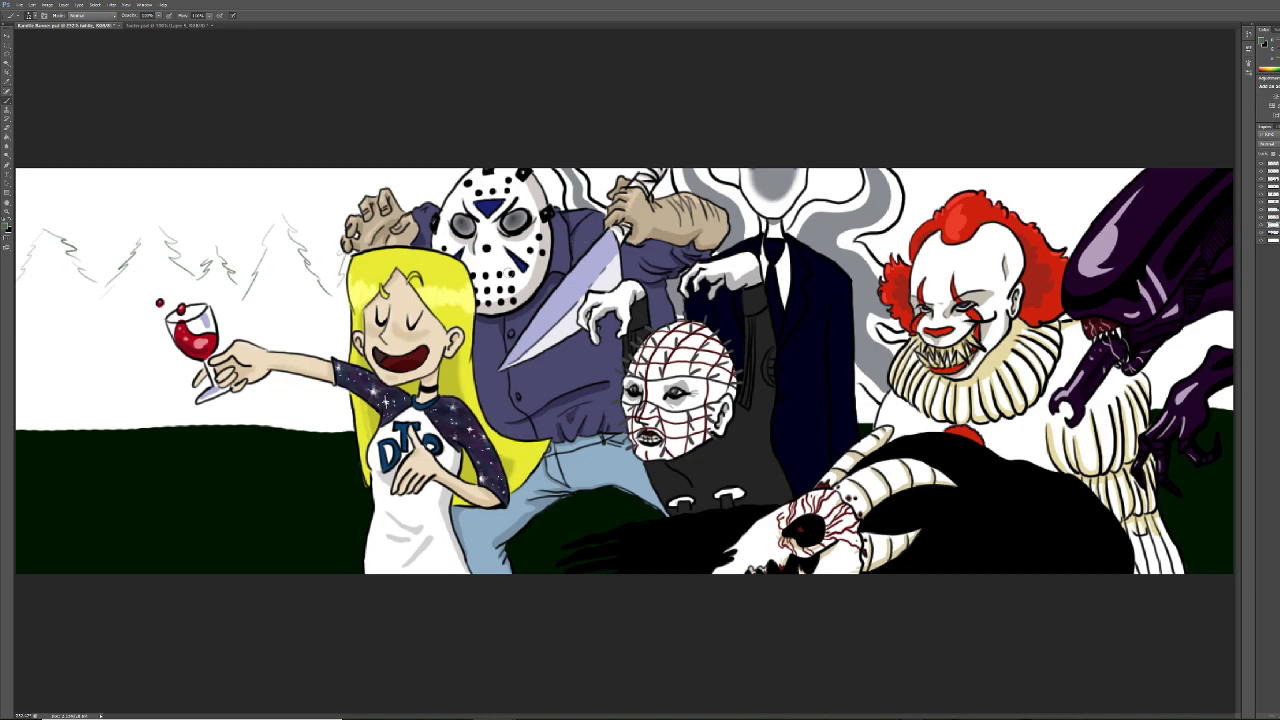
Paint muted green pine treetops on both sides of the clown's red hair
drag(884, 252, 912, 226)
drag(1054, 252, 1086, 210)
mouse_move(1056, 252)
mouse_down()
mouse_move(1098, 208)
mouse_move(1088, 216)
mouse_up()
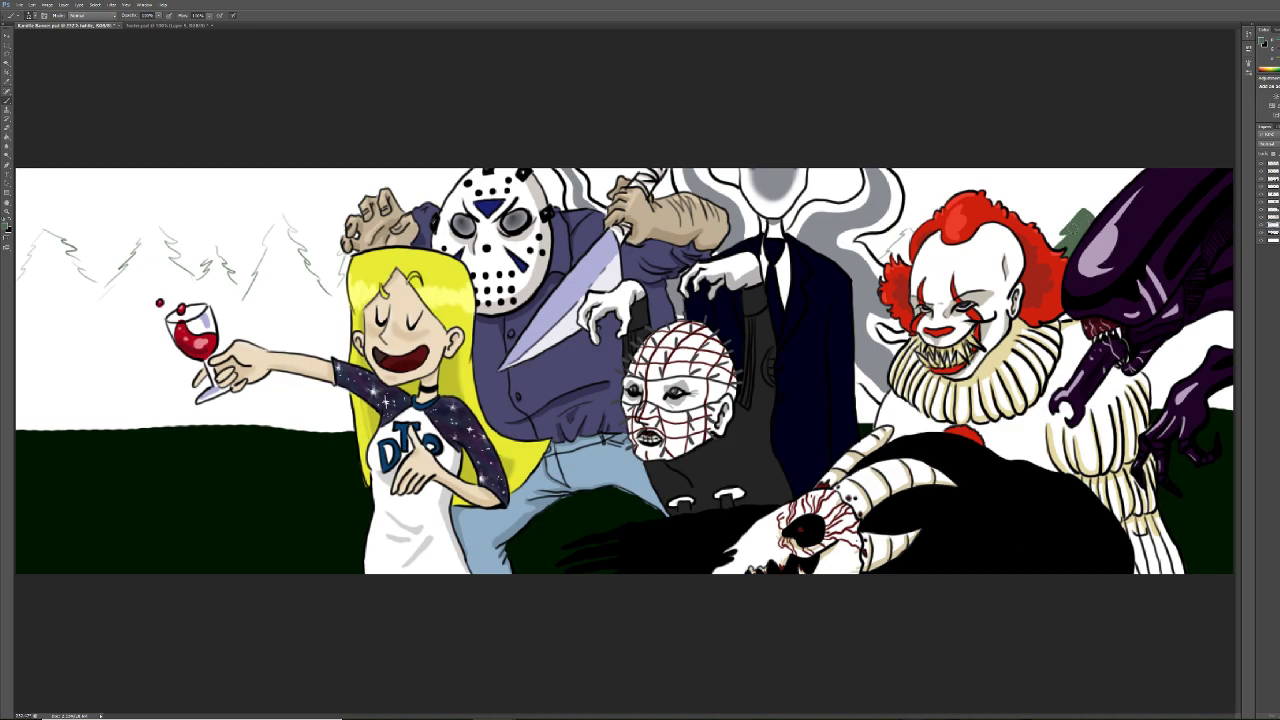
mouse_move(882, 254)
mouse_down()
mouse_move(908, 226)
mouse_move(897, 247)
mouse_up()
mouse_move(884, 248)
mouse_down()
mouse_move(922, 222)
mouse_move(914, 230)
mouse_up()
drag(890, 264, 902, 246)
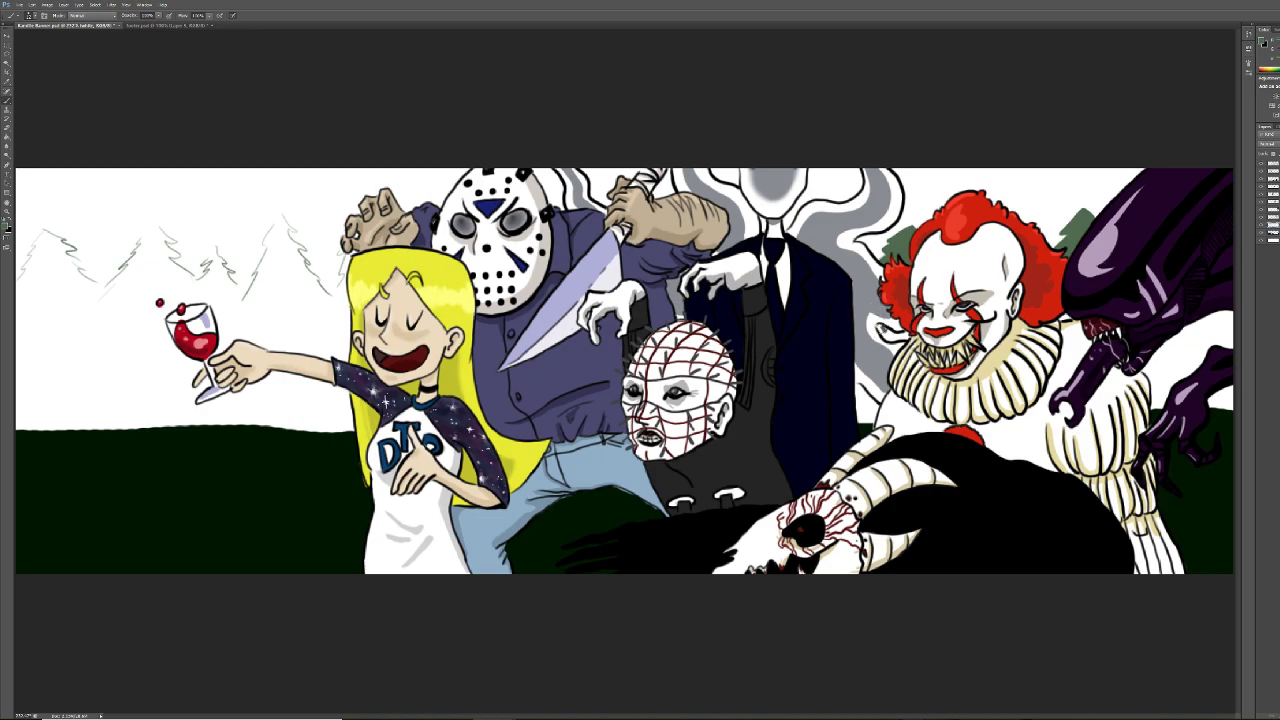
Paint muted green into the background gaps beside the clown's collar, next to the dark suit, and behind the alien's arms
drag(882, 342, 908, 333)
mouse_move(856, 407)
mouse_down()
mouse_move(872, 386)
mouse_move(880, 407)
mouse_up()
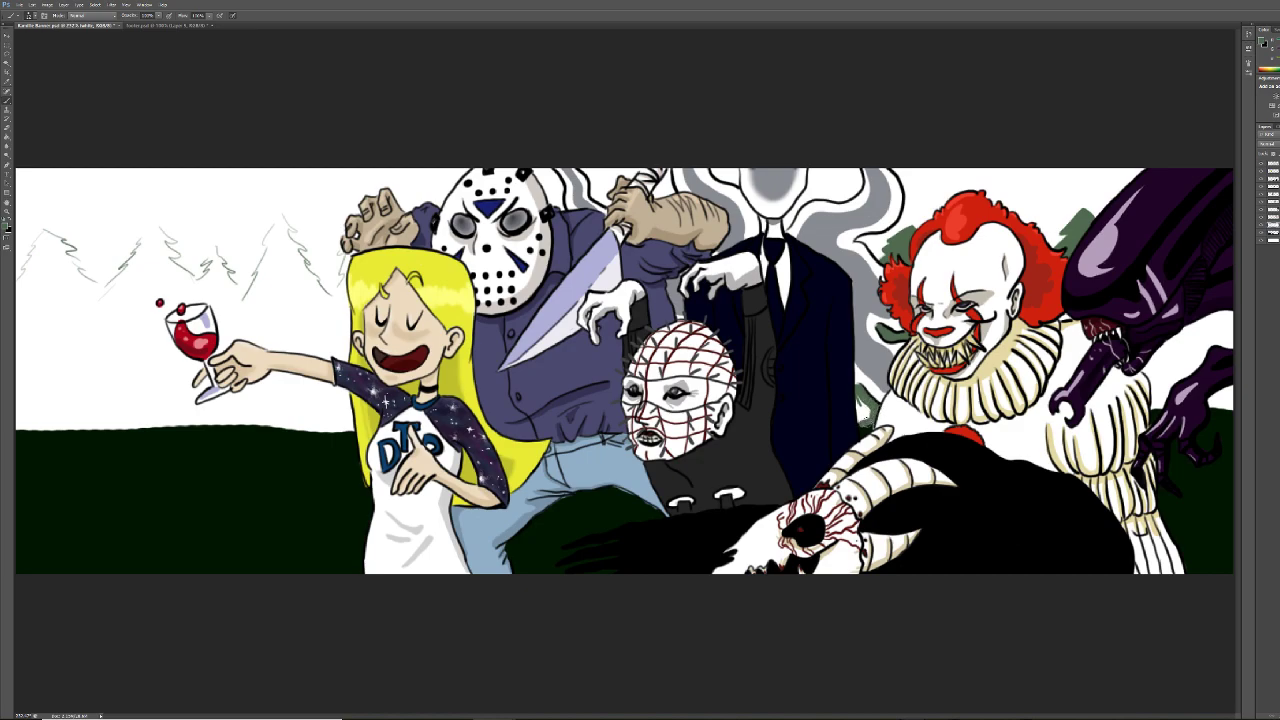
drag(855, 417, 867, 397)
mouse_move(1150, 390)
mouse_down()
mouse_move(1160, 377)
mouse_move(1164, 410)
mouse_move(1238, 408)
mouse_move(1210, 402)
mouse_move(1230, 396)
mouse_move(1165, 395)
mouse_move(1228, 338)
mouse_move(1210, 320)
mouse_move(1170, 346)
mouse_move(1160, 368)
mouse_move(1210, 340)
mouse_up()
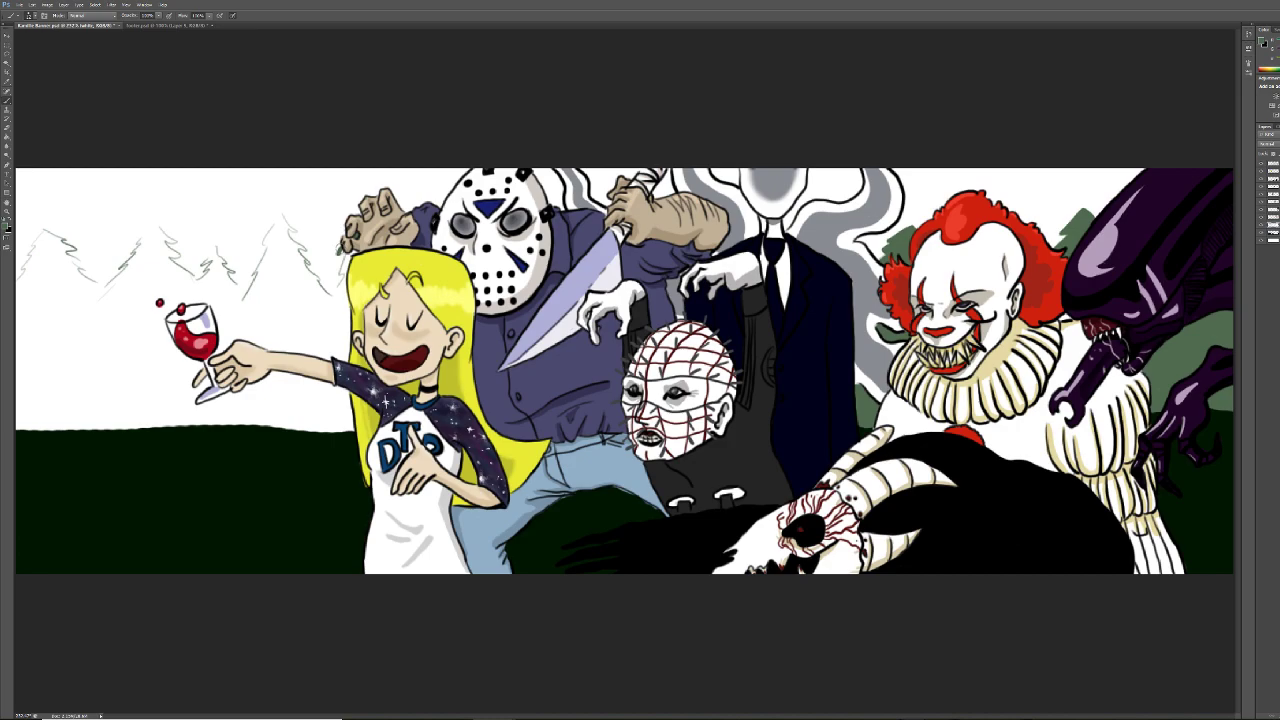
Trace over the sketched treeline beside the blonde woman with a thick muted green outline
mouse_move(343, 248)
mouse_down()
mouse_move(331, 296)
mouse_move(317, 287)
mouse_move(282, 214)
mouse_move(245, 296)
mouse_move(213, 247)
mouse_move(192, 282)
mouse_move(164, 262)
mouse_move(180, 260)
mouse_move(148, 223)
mouse_move(162, 236)
mouse_move(147, 226)
mouse_move(103, 285)
mouse_move(50, 225)
mouse_move(16, 283)
mouse_up()
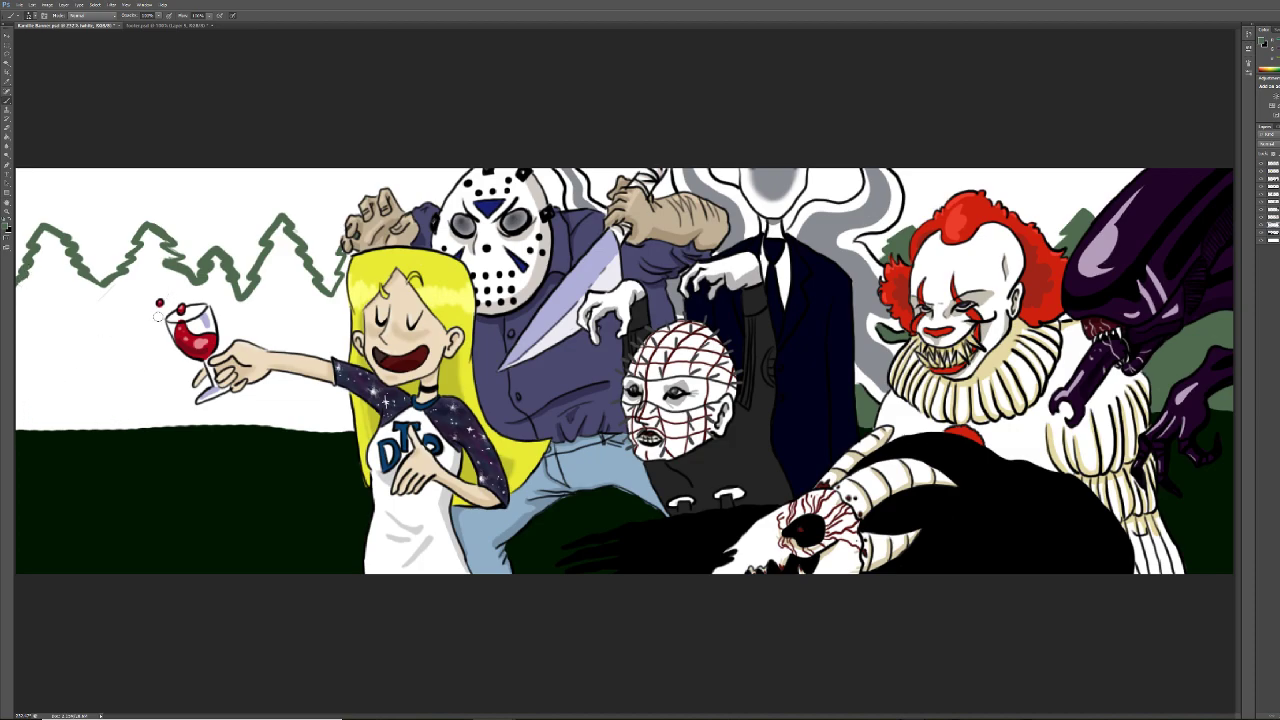
Try filling the area below the treeline with muted green and undo each fill
key(g)
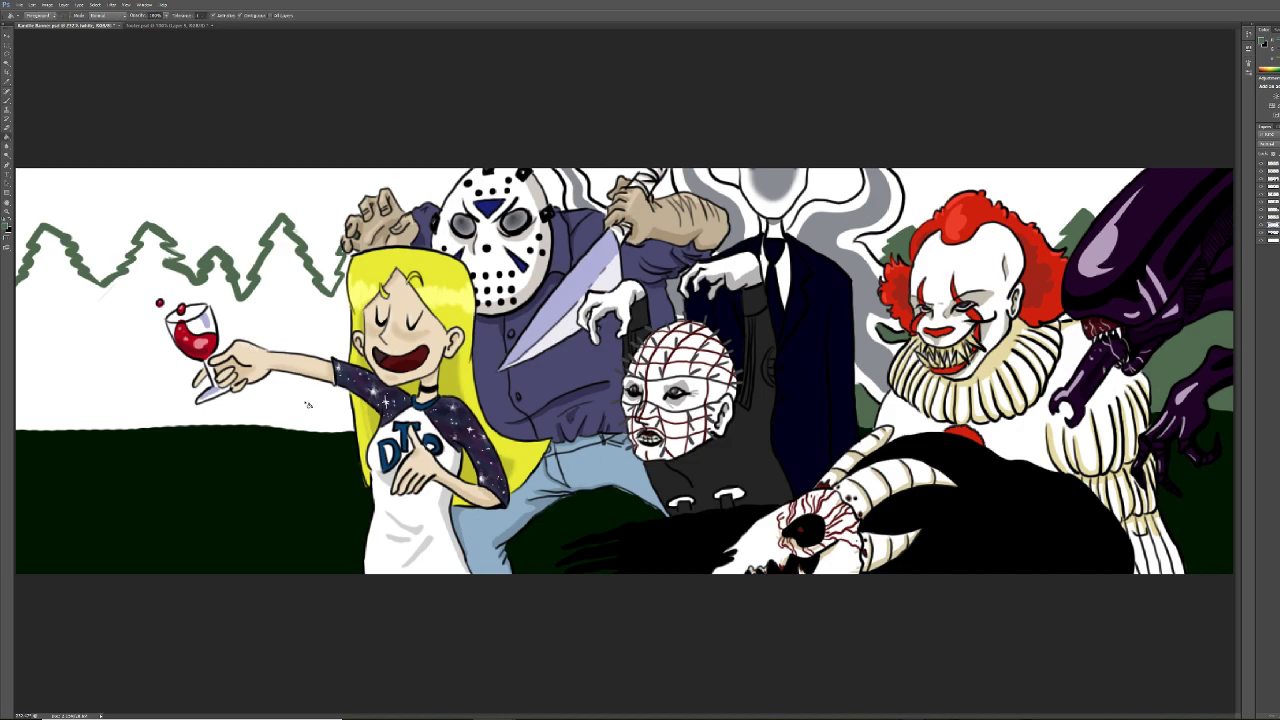
click(266, 442)
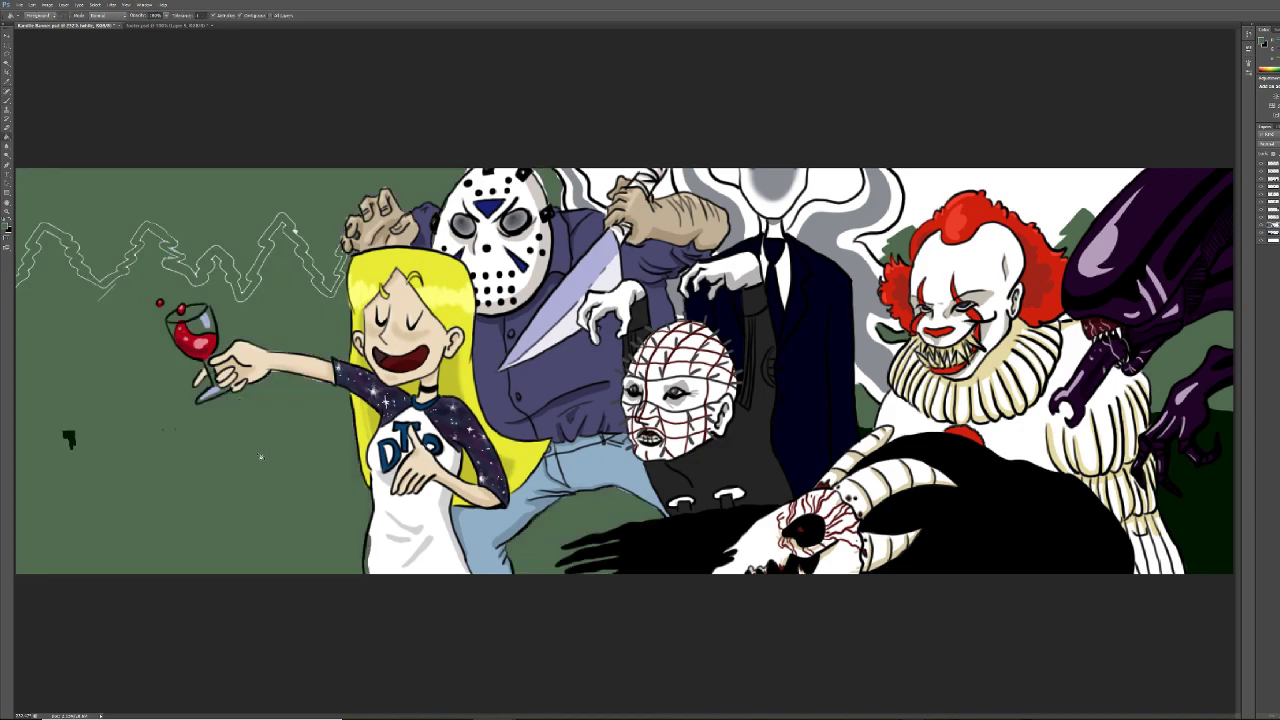
key(ctrl+z)
key(b)
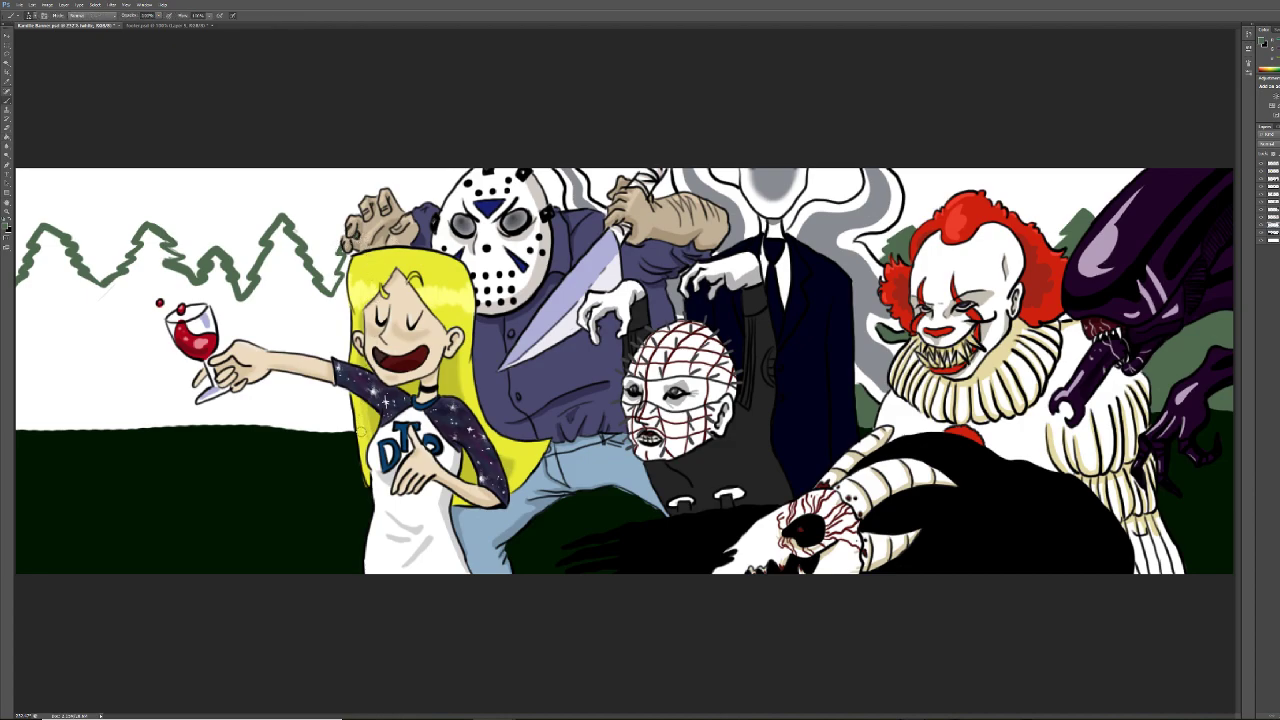
key(g)
click(341, 488)
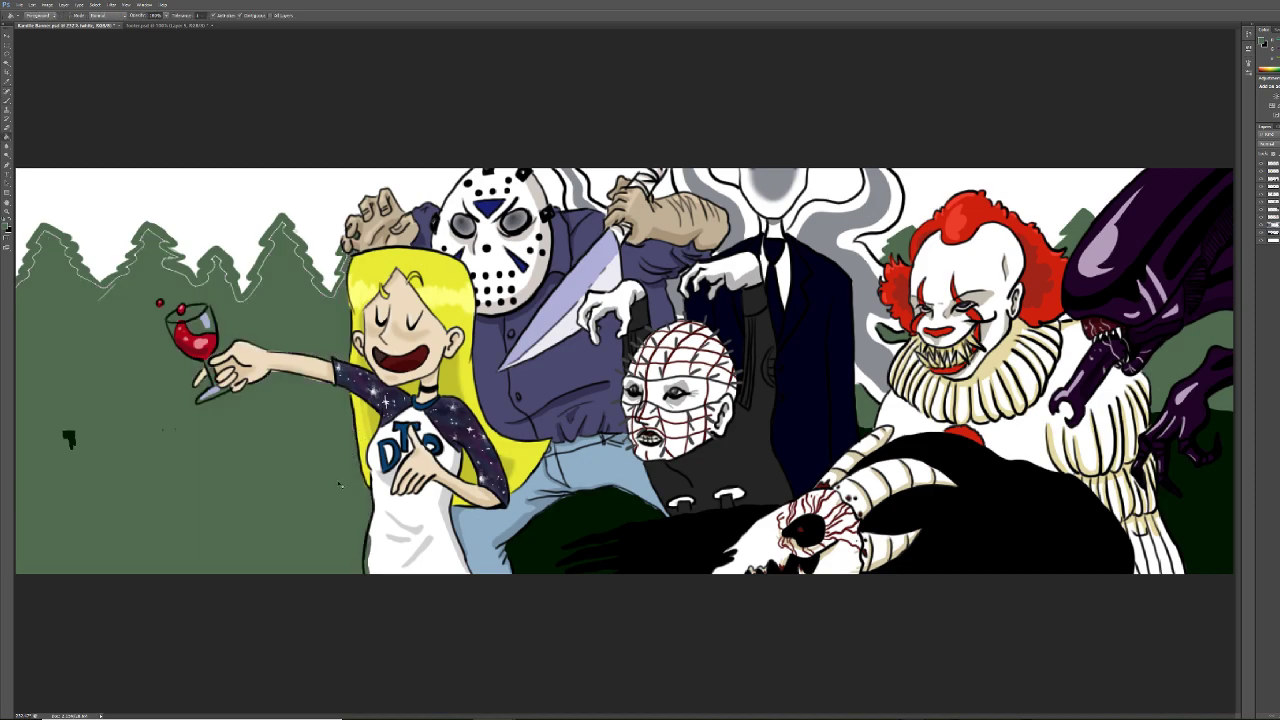
key(ctrl+z)
key(b)
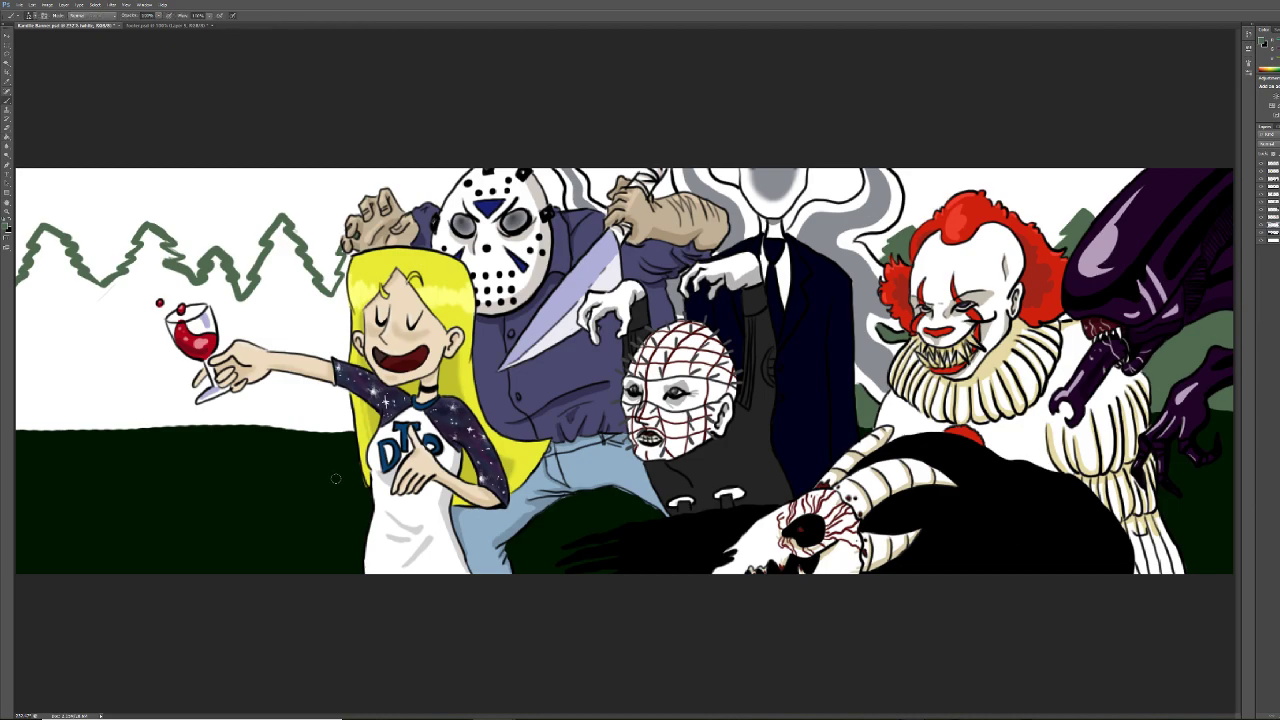
Paint a muted green strip along the ground's upper edge from the banner's left edge to the blonde woman
drag(14, 428, 94, 426)
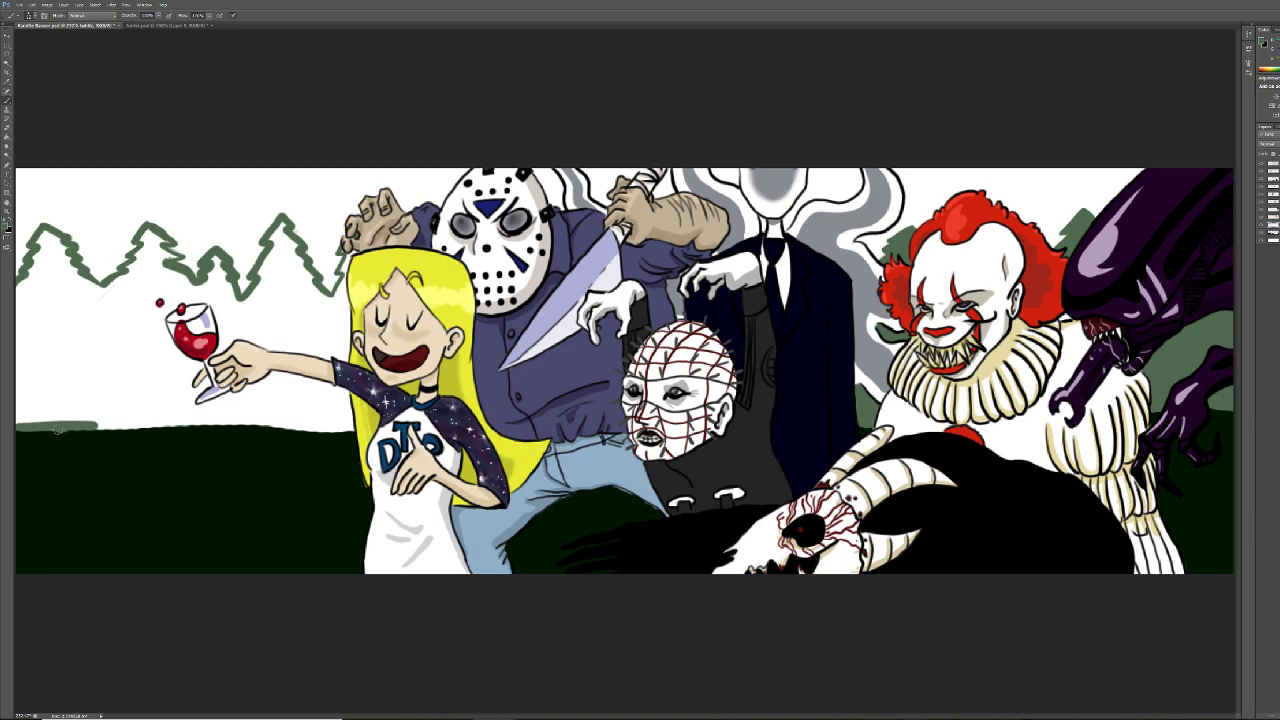
drag(60, 429, 388, 427)
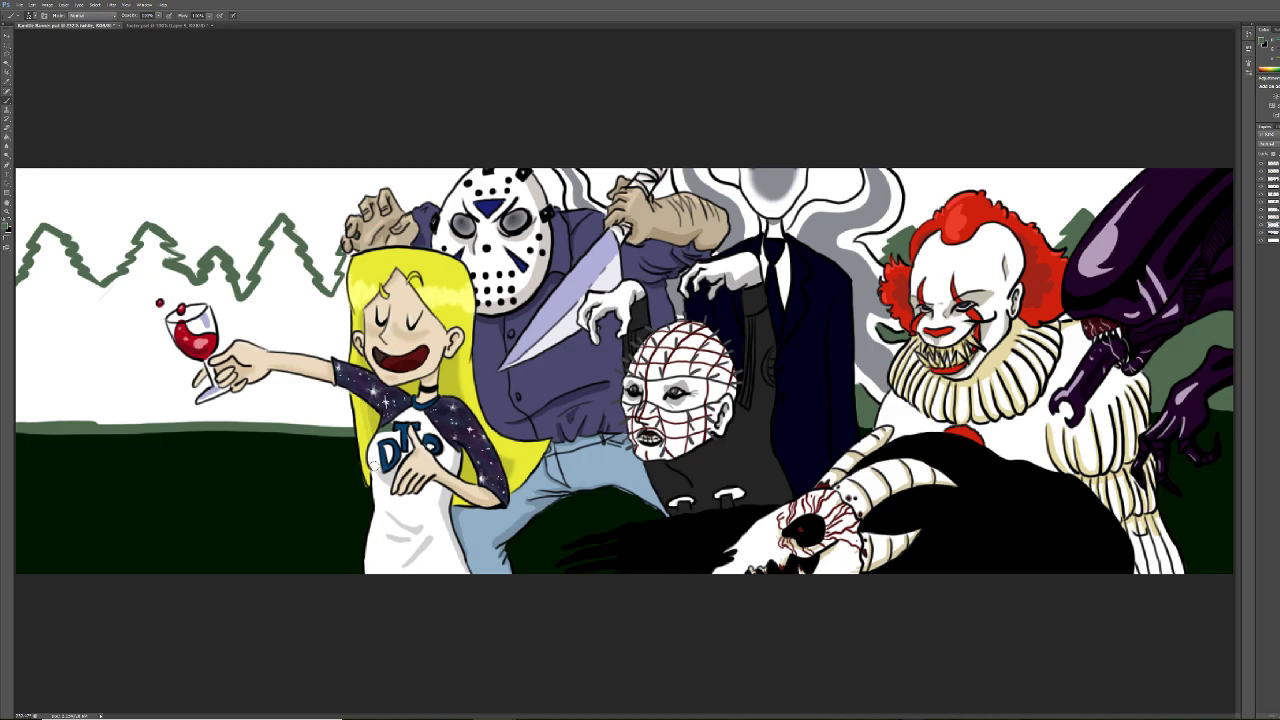
key(i)
click(392, 500)
key(w)
click(120, 350)
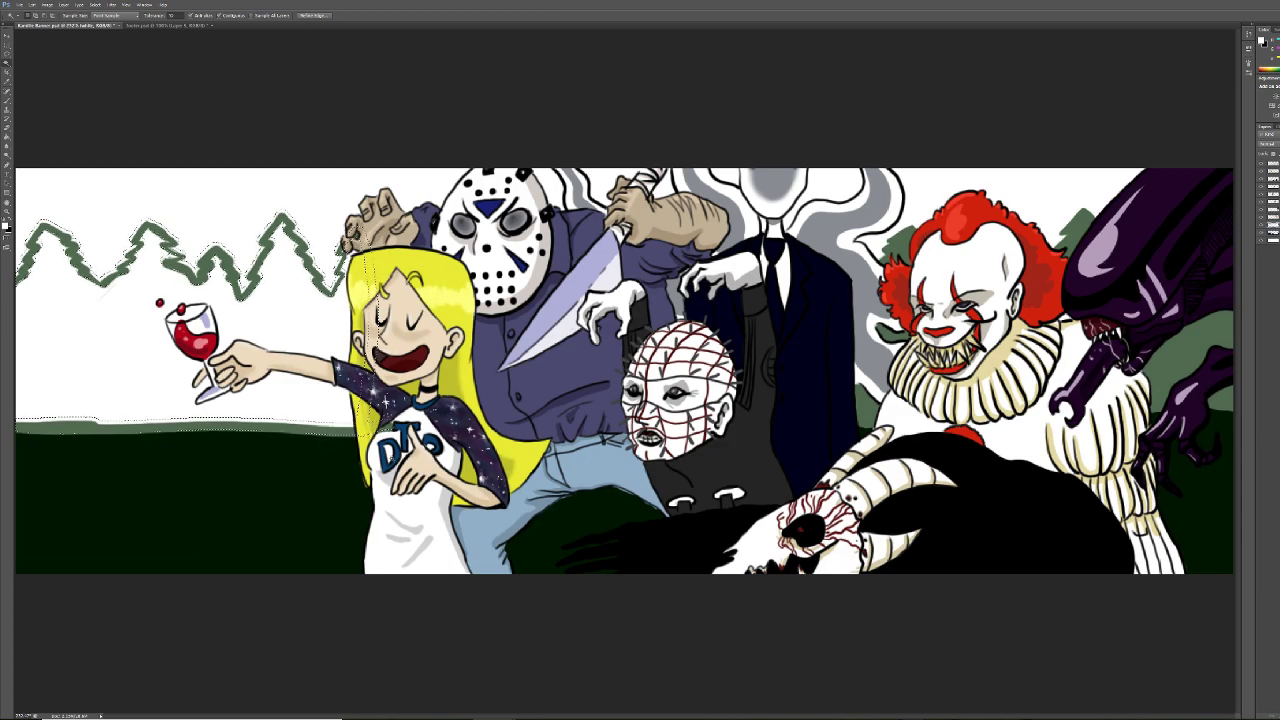
right_click(397, 430)
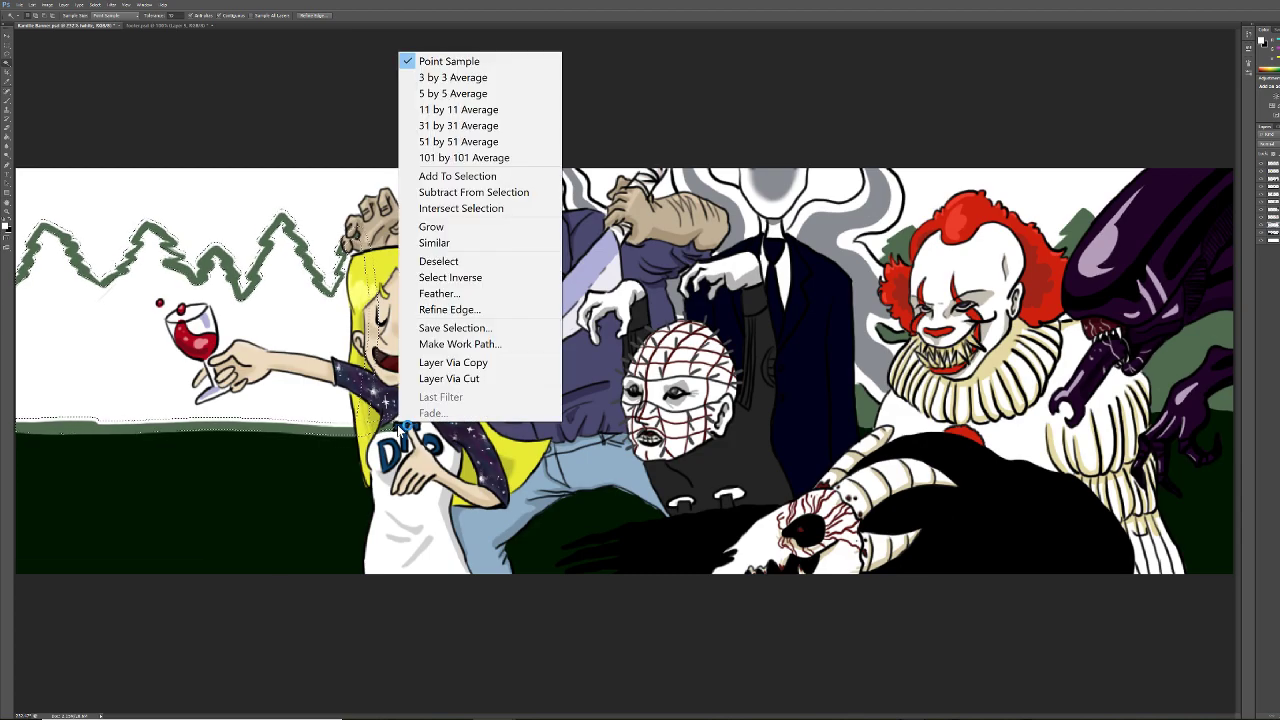
click(8, 56)
right_click(318, 226)
click(358, 231)
key(b)
mouse_move(392, 424)
mouse_down()
mouse_move(378, 434)
mouse_move(394, 426)
mouse_up()
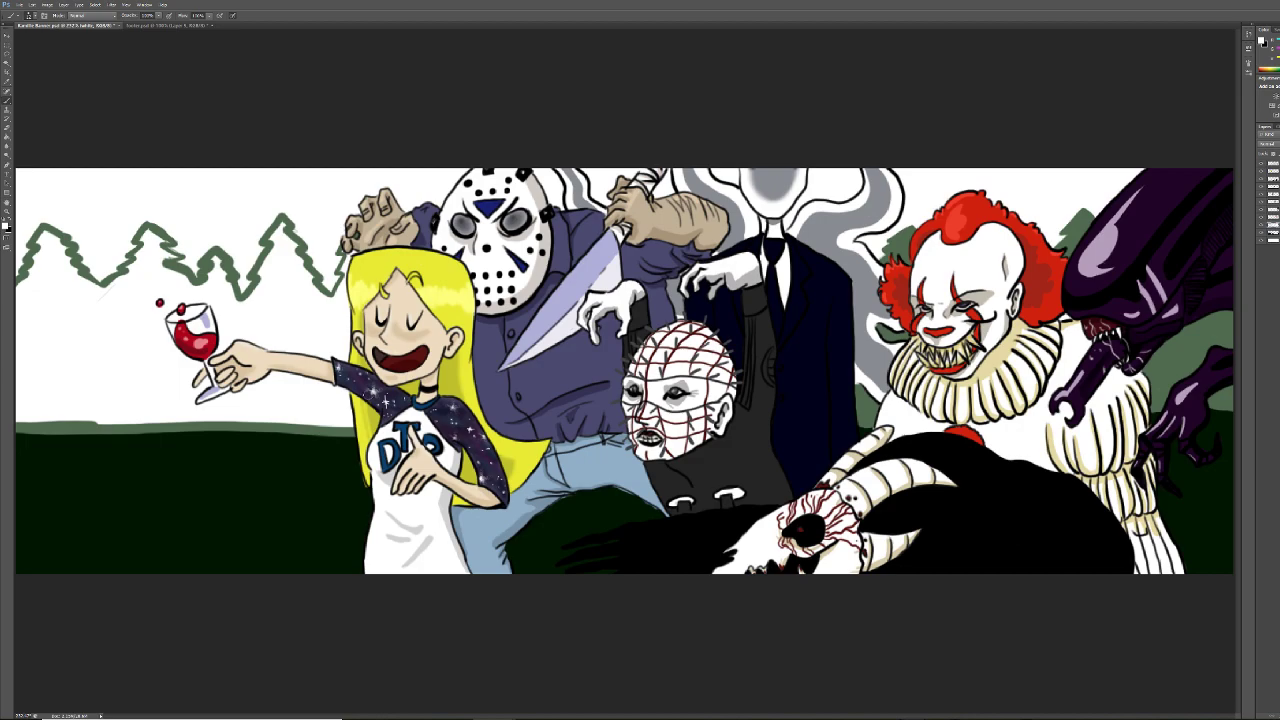
key(w)
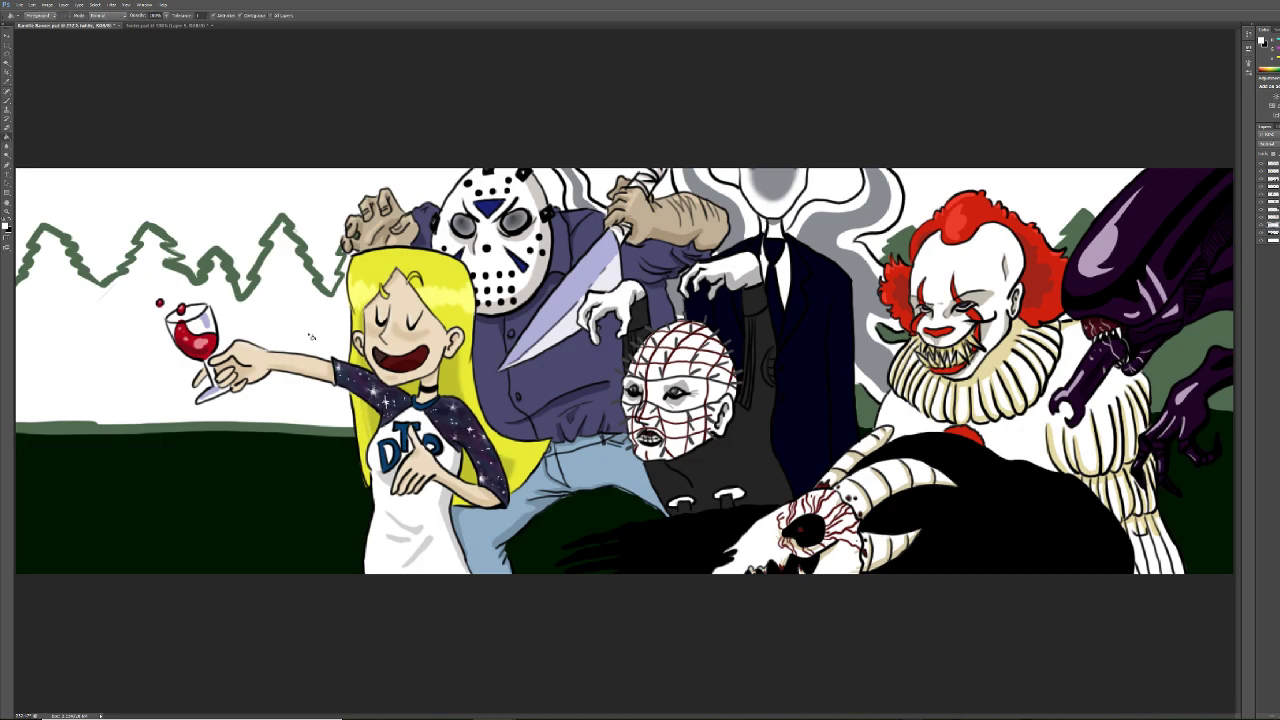
key(i)
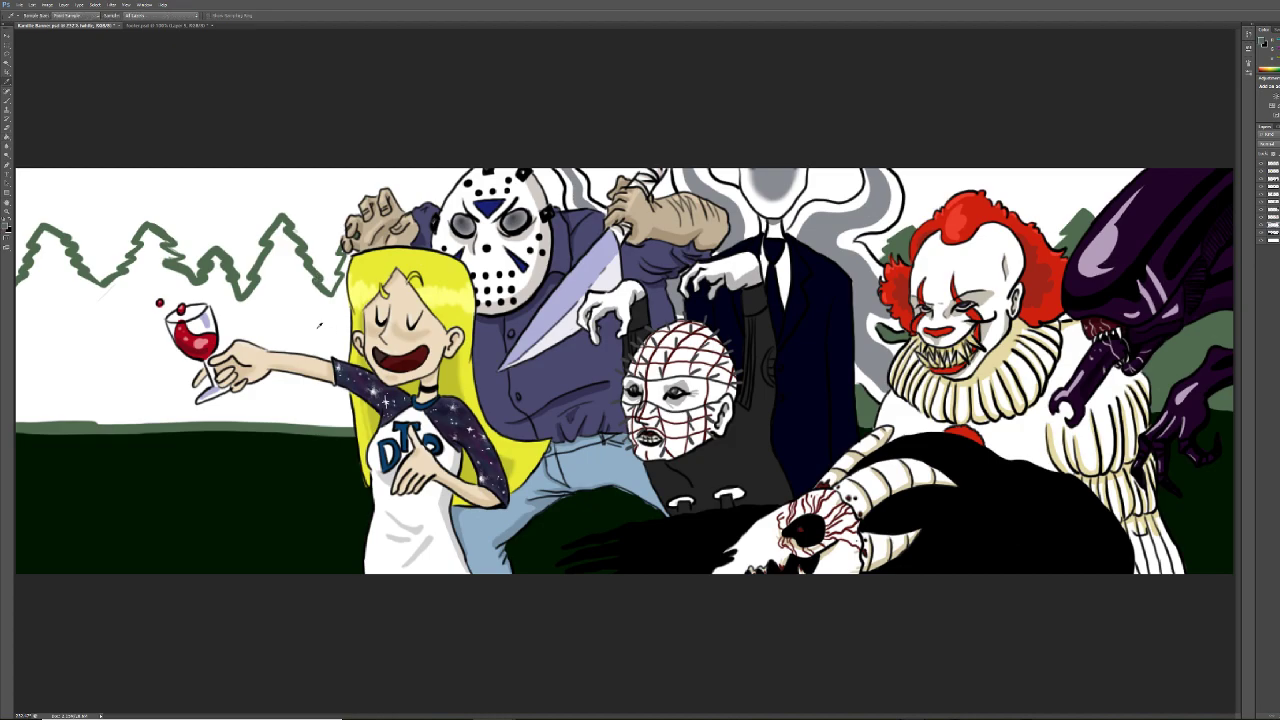
key(b)
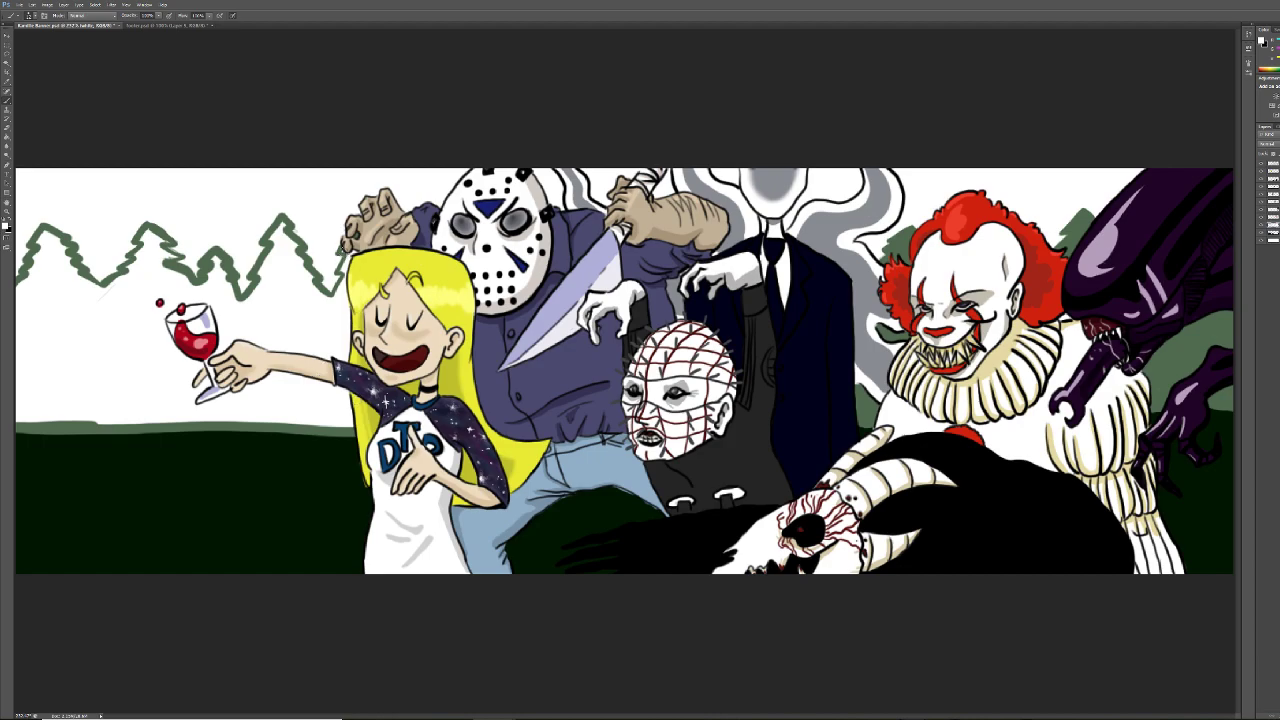
Paint a muted green strip from the treeline down along the blonde woman's hair and touch up the ground's edge in dark green
key(i)
key(b)
mouse_move(343, 265)
mouse_down()
mouse_move(353, 253)
mouse_move(338, 312)
mouse_move(345, 360)
mouse_up()
mouse_move(348, 417)
mouse_down()
mouse_move(344, 430)
mouse_move(334, 375)
mouse_move(336, 400)
mouse_up()
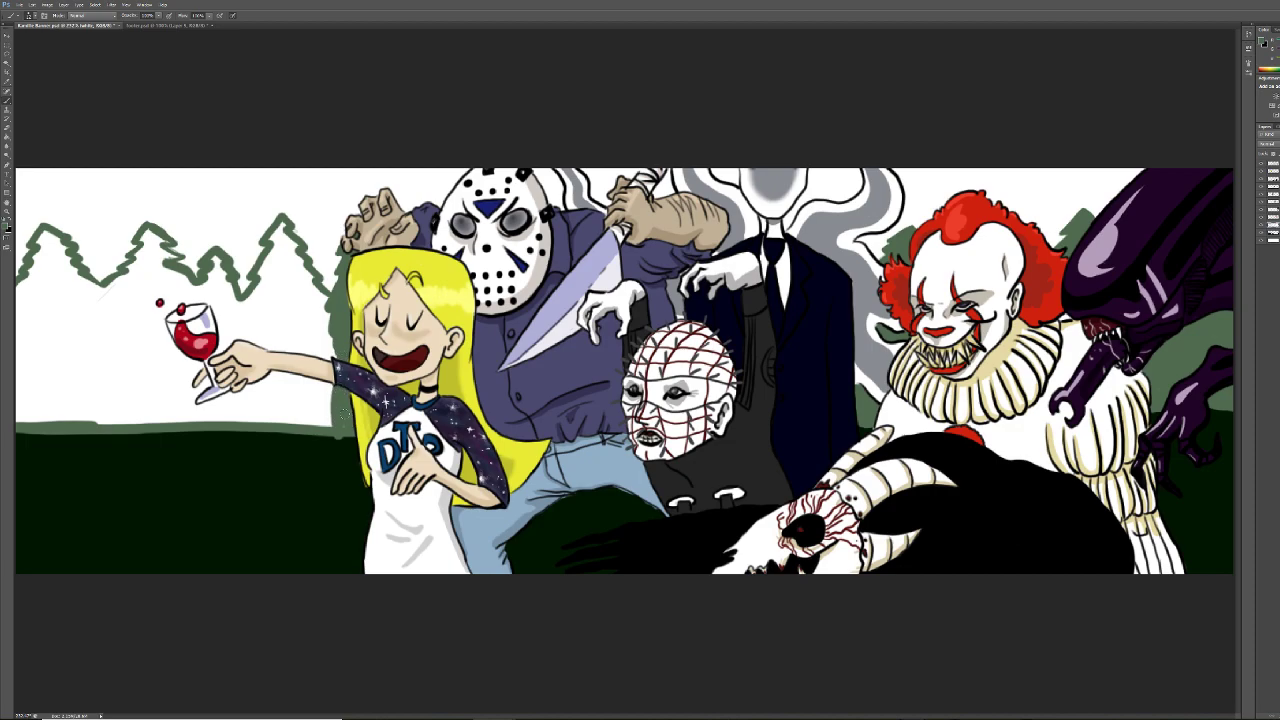
alt+click(340, 463)
drag(14, 422, 46, 418)
Sample the muted green and brush it over the whole area between the treeline and the ground, around the wineglass and arm
key(i)
click(72, 420)
key(b)
mouse_move(14, 420)
mouse_down()
mouse_move(55, 413)
mouse_move(10, 390)
mouse_move(55, 394)
mouse_move(22, 355)
mouse_move(63, 358)
mouse_move(12, 335)
mouse_move(50, 345)
mouse_move(30, 282)
mouse_move(45, 234)
mouse_move(78, 272)
mouse_move(54, 232)
mouse_move(42, 297)
mouse_move(44, 284)
mouse_move(58, 325)
mouse_move(95, 310)
mouse_move(130, 320)
mouse_move(90, 345)
mouse_up()
mouse_move(81, 411)
mouse_down()
mouse_move(42, 368)
mouse_move(48, 401)
mouse_move(113, 389)
mouse_move(45, 333)
mouse_move(122, 370)
mouse_move(70, 332)
mouse_move(128, 352)
mouse_move(112, 328)
mouse_move(146, 350)
mouse_move(95, 295)
mouse_move(135, 271)
mouse_move(140, 258)
mouse_move(121, 274)
mouse_move(146, 232)
mouse_move(182, 263)
mouse_move(168, 235)
mouse_move(148, 242)
mouse_move(142, 323)
mouse_move(148, 267)
mouse_move(168, 328)
mouse_move(160, 272)
mouse_move(176, 305)
mouse_move(188, 285)
mouse_move(205, 322)
mouse_move(220, 280)
mouse_move(238, 311)
mouse_move(210, 290)
mouse_move(225, 290)
mouse_move(210, 345)
mouse_move(236, 336)
mouse_move(233, 299)
mouse_move(252, 300)
mouse_move(278, 226)
mouse_move(320, 304)
mouse_move(326, 356)
mouse_move(290, 348)
mouse_up()
mouse_move(259, 338)
mouse_down()
mouse_move(295, 343)
mouse_move(278, 333)
mouse_move(262, 263)
mouse_move(318, 330)
mouse_move(290, 300)
mouse_move(289, 262)
mouse_move(330, 333)
mouse_up()
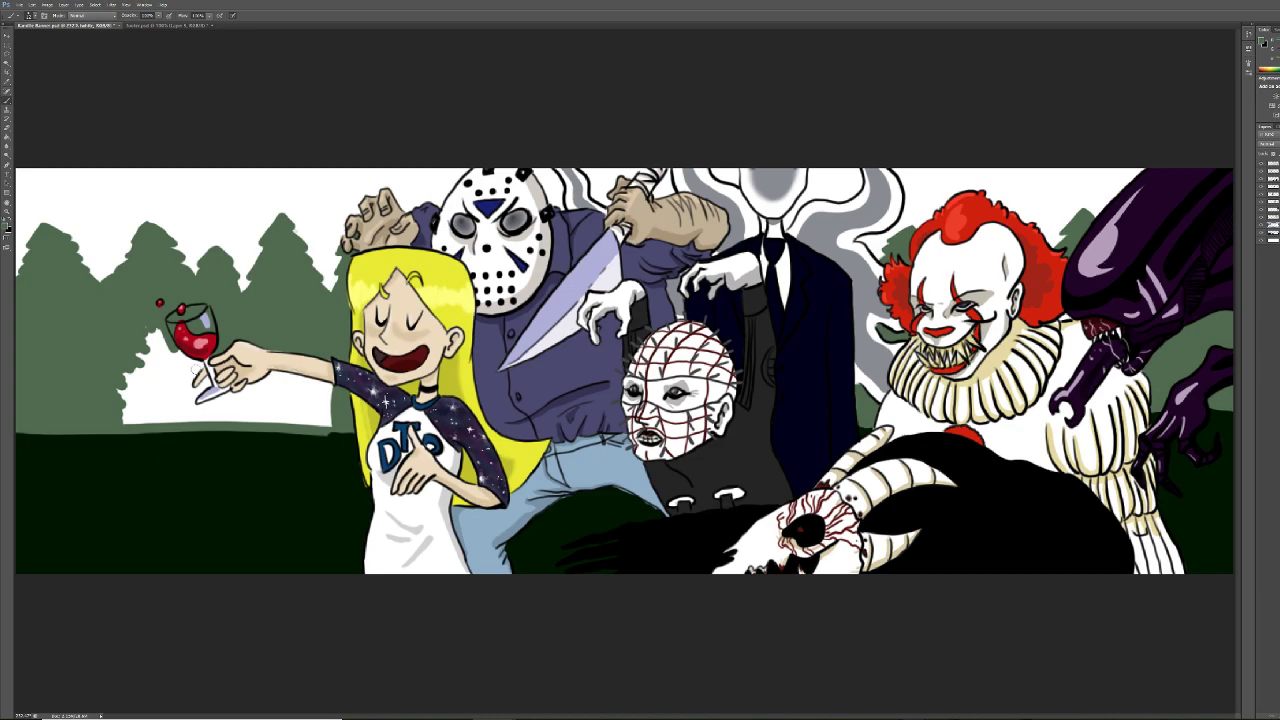
mouse_move(136, 416)
mouse_down()
mouse_move(107, 397)
mouse_move(155, 424)
mouse_move(114, 389)
mouse_move(170, 399)
mouse_move(132, 362)
mouse_move(180, 385)
mouse_move(140, 338)
mouse_move(185, 372)
mouse_move(153, 327)
mouse_move(196, 371)
mouse_move(182, 407)
mouse_move(183, 389)
mouse_move(186, 377)
mouse_move(188, 432)
mouse_move(176, 407)
mouse_move(196, 419)
mouse_move(190, 405)
mouse_move(228, 399)
mouse_move(210, 399)
mouse_move(214, 412)
mouse_move(292, 378)
mouse_move(270, 420)
mouse_move(310, 412)
mouse_move(290, 415)
mouse_move(298, 396)
mouse_move(285, 392)
mouse_move(235, 412)
mouse_up()
drag(314, 426, 338, 430)
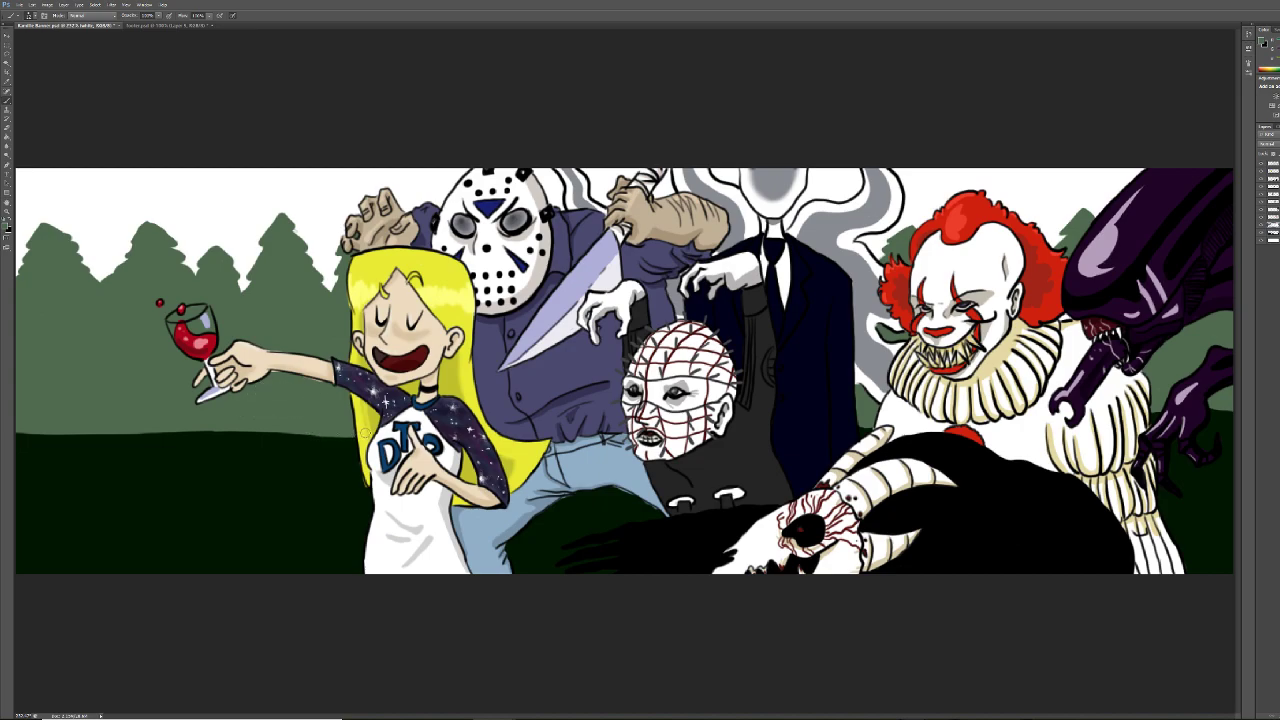
Choose a darker green and outline a second row of pine trees over the muted green ones, up to the blonde woman
click(8, 228)
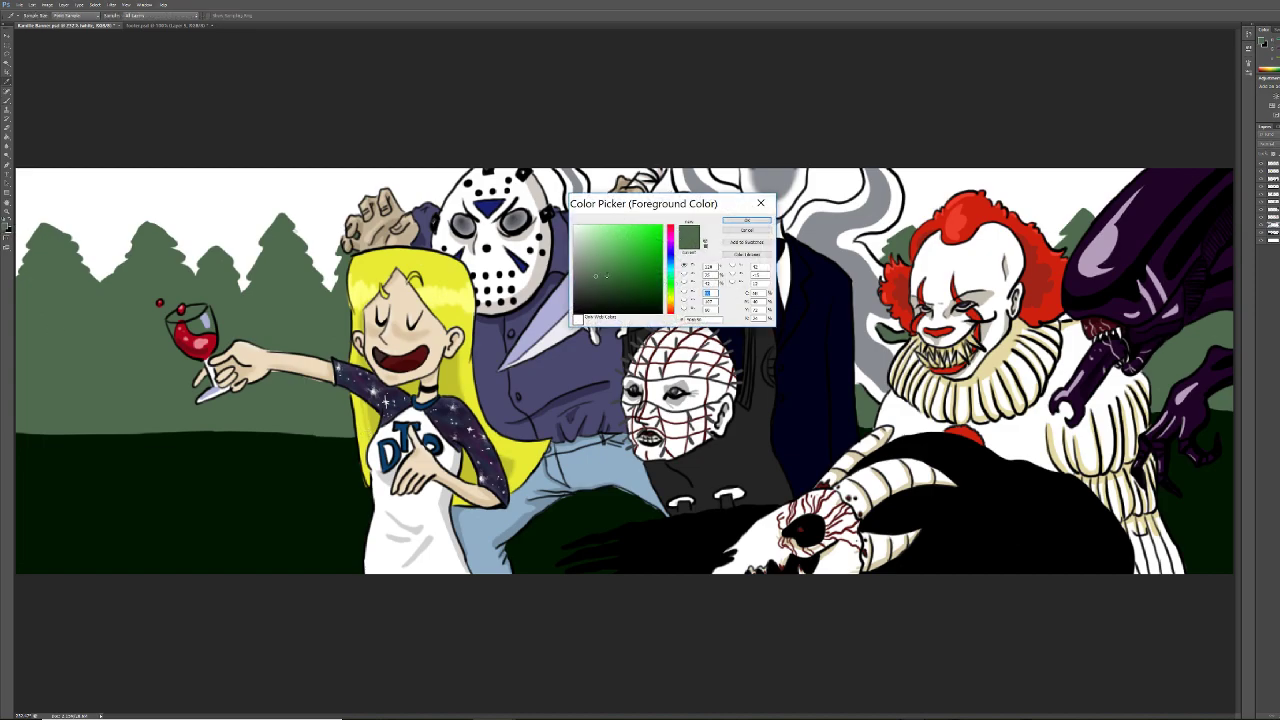
click(746, 220)
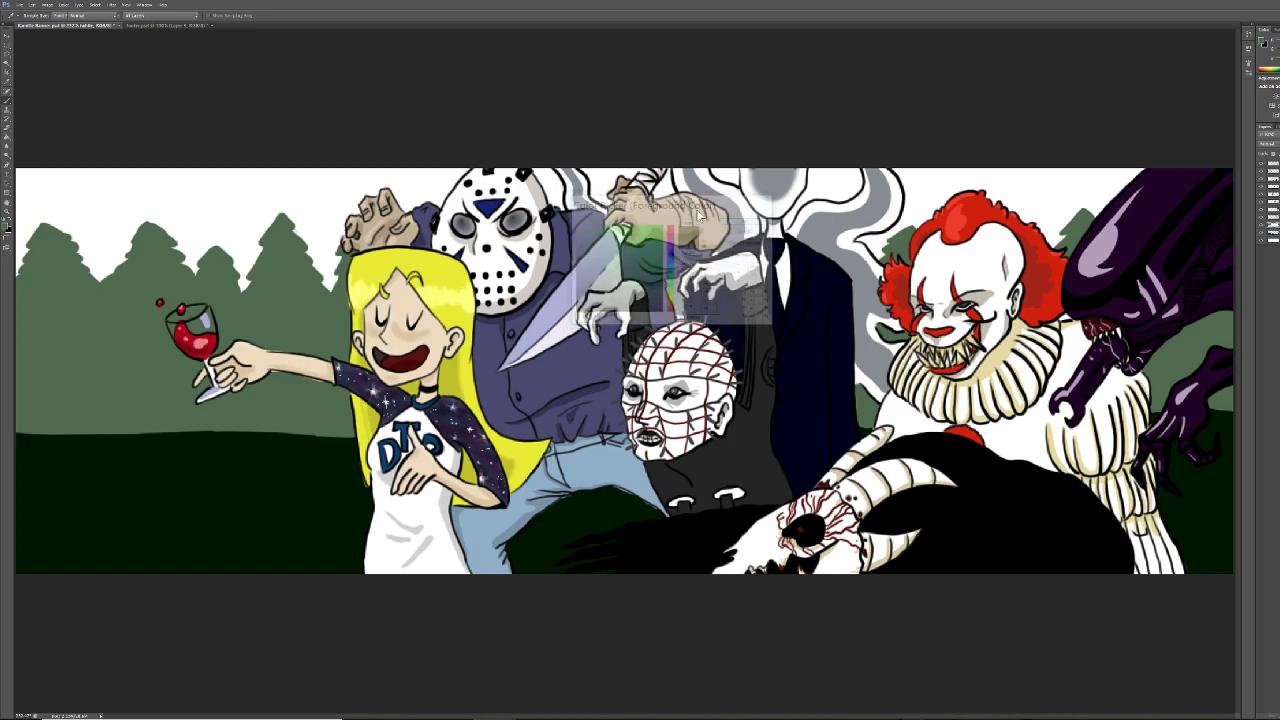
drag(72, 234, 38, 302)
drag(75, 235, 97, 316)
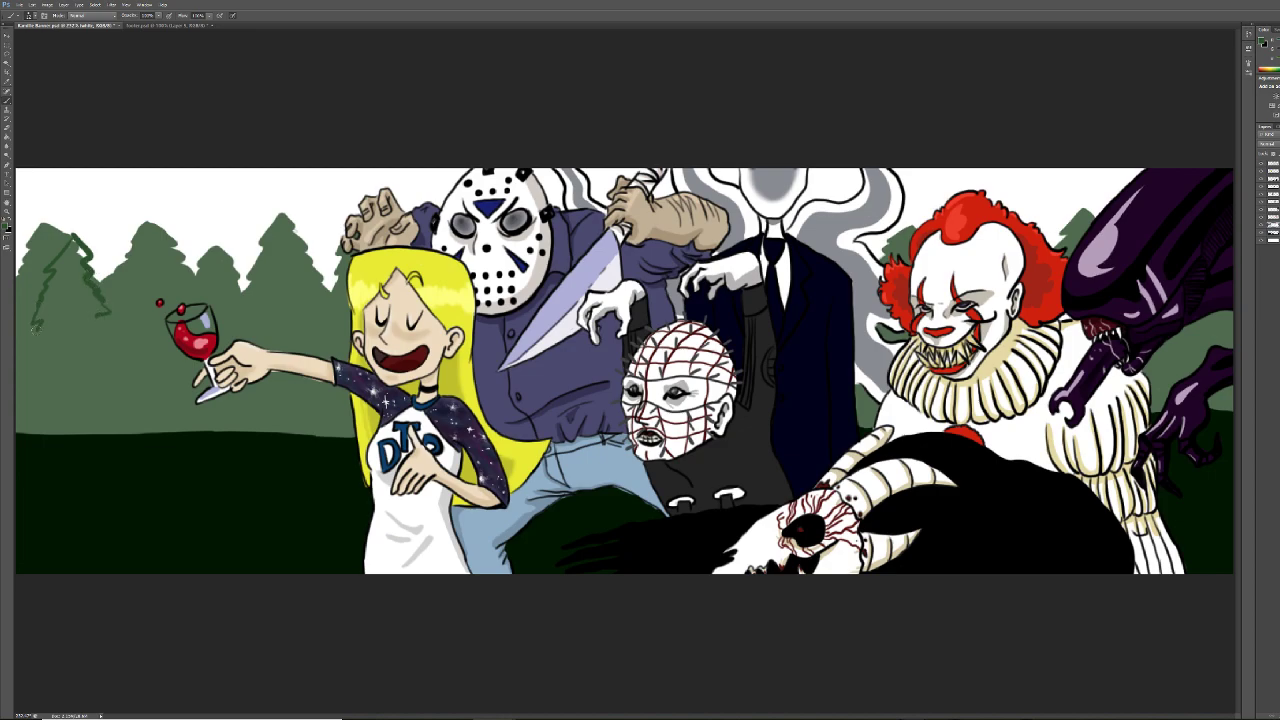
drag(29, 306, 18, 258)
mouse_move(96, 290)
mouse_down()
mouse_move(115, 246)
mouse_move(150, 305)
mouse_move(141, 291)
mouse_move(151, 297)
mouse_move(172, 262)
mouse_move(190, 300)
mouse_up()
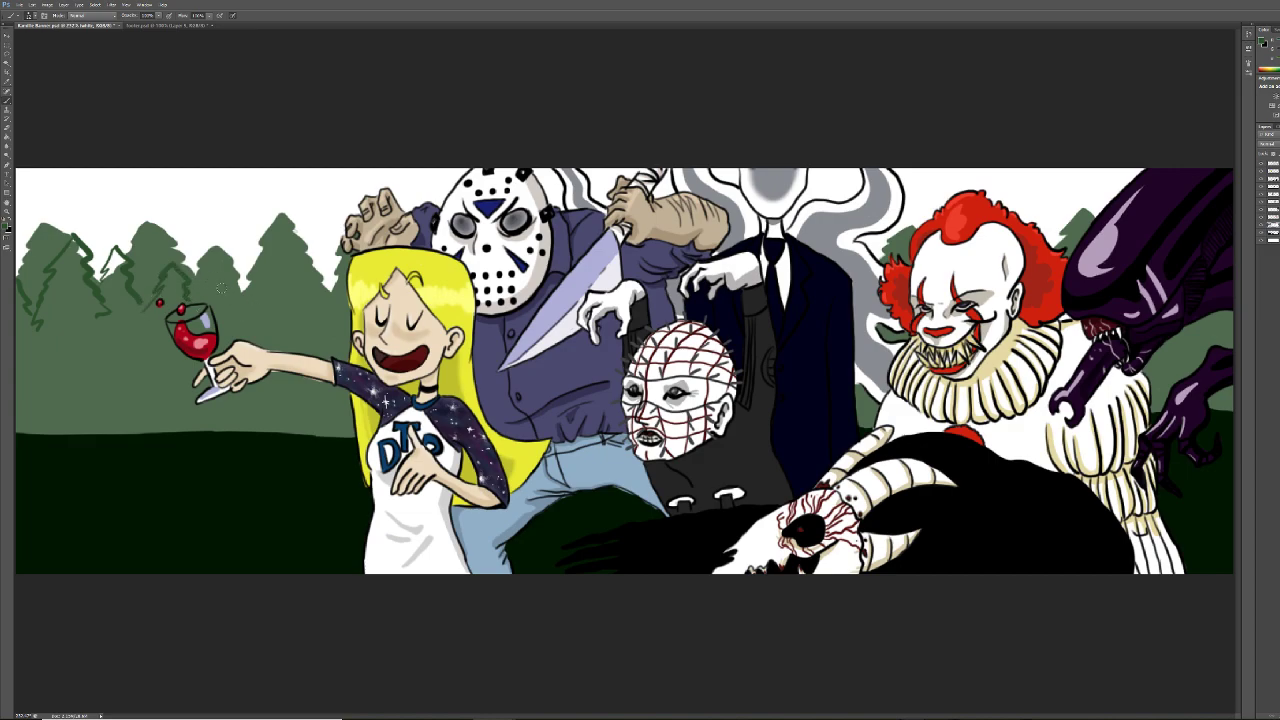
mouse_move(228, 305)
mouse_down()
mouse_move(255, 228)
mouse_move(287, 315)
mouse_move(304, 289)
mouse_up()
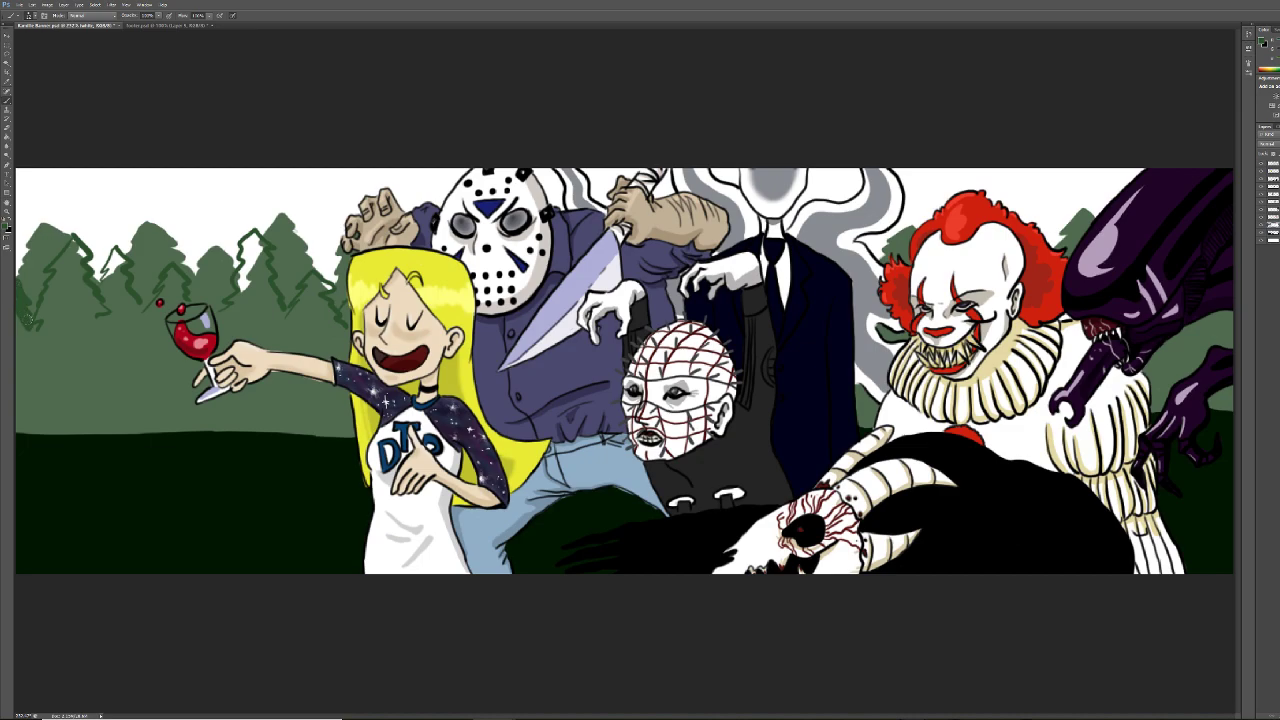
Fill the outlined second row of pines with the darker green from the banner's left edge to the blonde woman
mouse_move(20, 362)
mouse_down()
mouse_move(17, 377)
mouse_move(25, 334)
mouse_move(53, 361)
mouse_move(19, 300)
mouse_move(58, 323)
mouse_move(37, 313)
mouse_move(73, 251)
mouse_up()
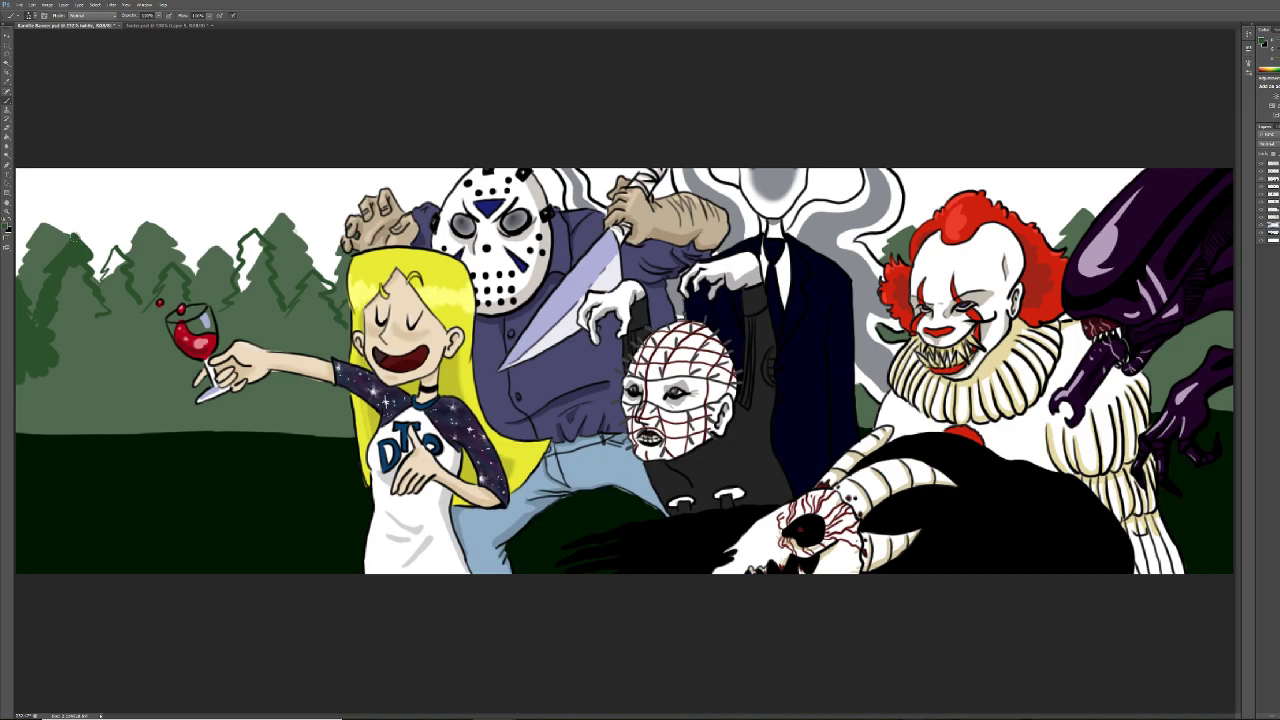
mouse_move(80, 270)
mouse_down()
mouse_move(104, 313)
mouse_move(82, 316)
mouse_move(62, 280)
mouse_move(47, 347)
mouse_move(57, 313)
mouse_move(68, 350)
mouse_move(86, 301)
mouse_move(104, 356)
mouse_move(112, 256)
mouse_move(135, 304)
mouse_move(108, 316)
mouse_move(115, 289)
mouse_move(138, 350)
mouse_move(175, 268)
mouse_move(181, 309)
mouse_move(181, 290)
mouse_move(152, 352)
mouse_move(244, 298)
mouse_up()
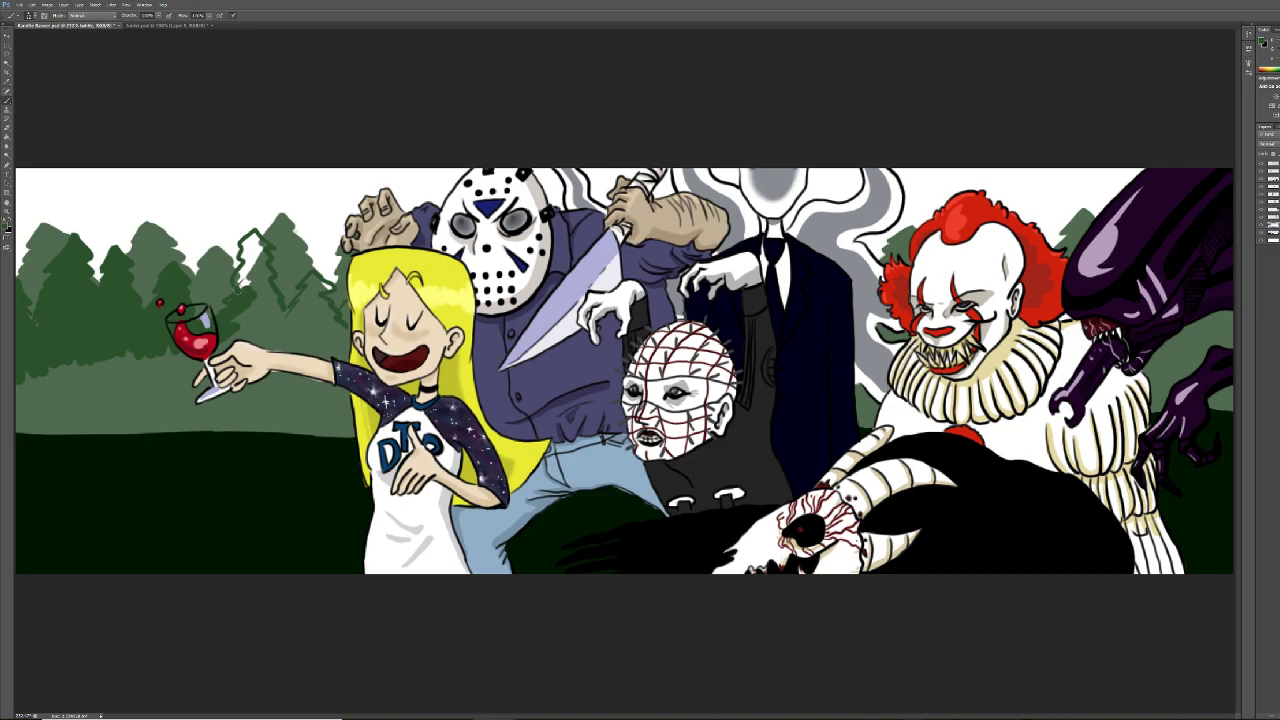
mouse_move(244, 290)
mouse_down()
mouse_move(258, 238)
mouse_move(280, 312)
mouse_move(240, 304)
mouse_move(230, 321)
mouse_move(258, 286)
mouse_move(233, 340)
mouse_move(293, 343)
mouse_move(265, 315)
mouse_move(291, 331)
mouse_move(303, 302)
mouse_up()
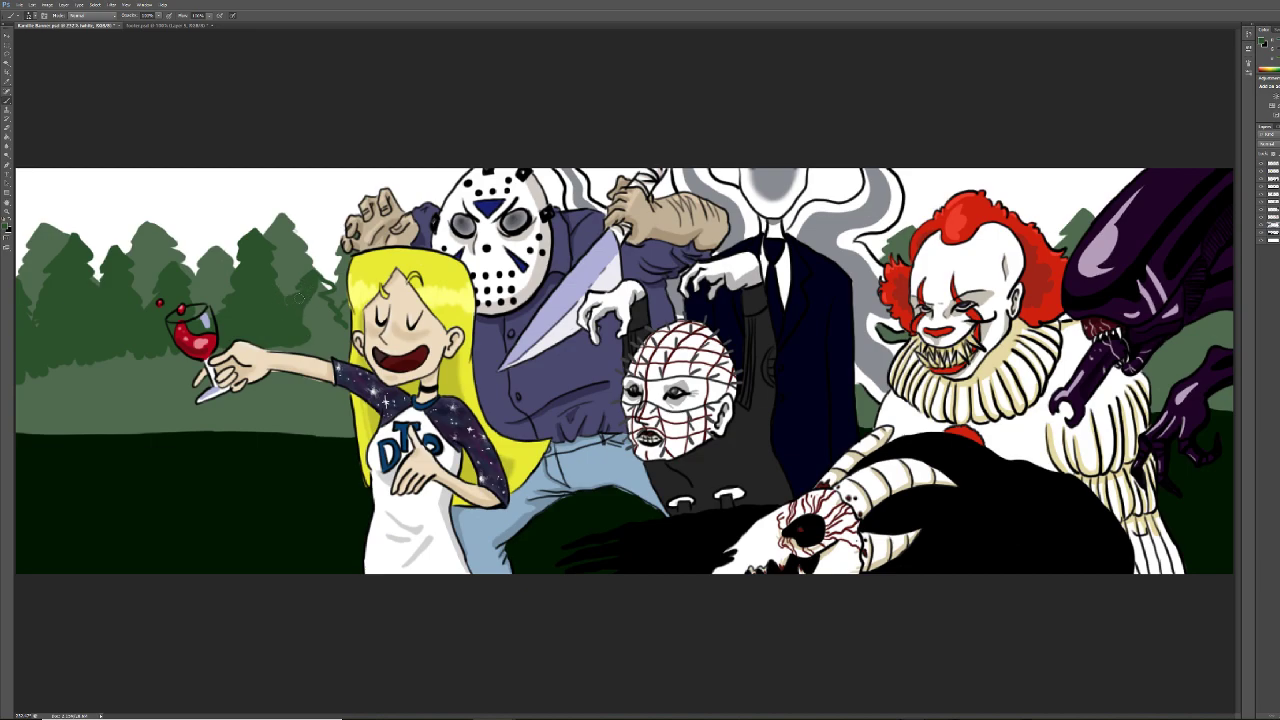
mouse_move(298, 295)
mouse_down()
mouse_move(328, 306)
mouse_move(318, 316)
mouse_move(335, 343)
mouse_up()
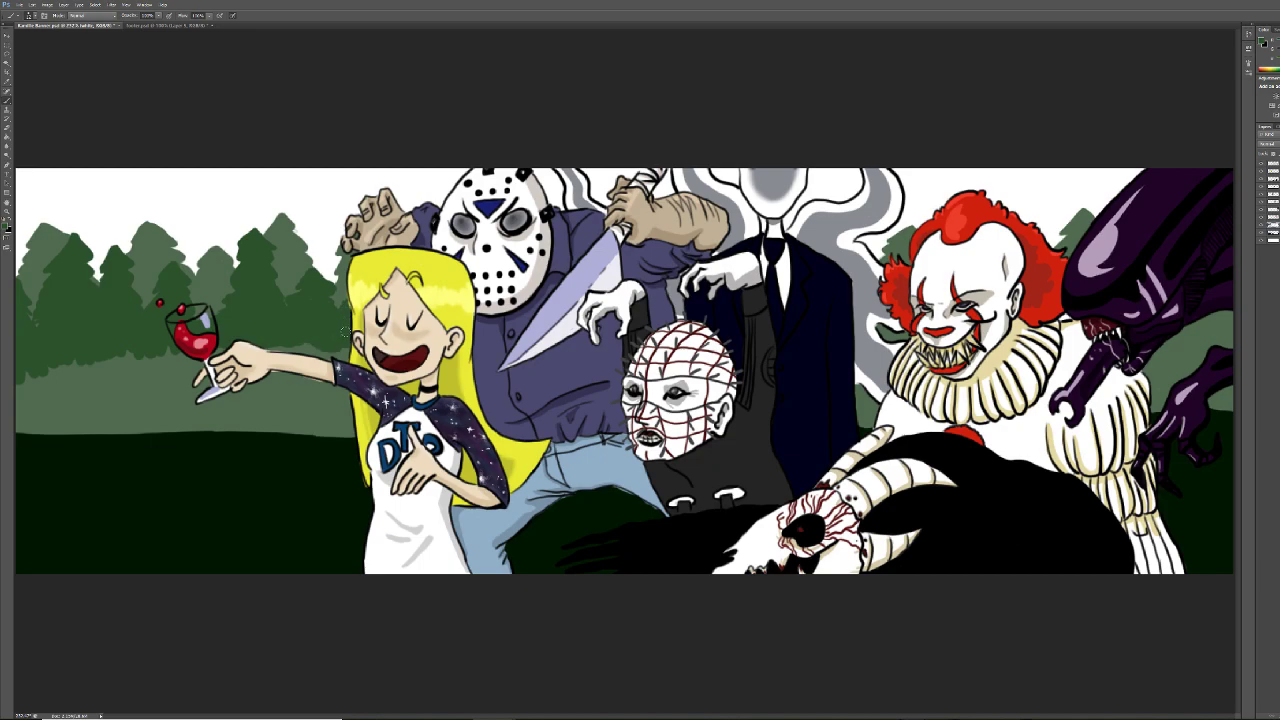
Paint second-row foliage in the same green into the gaps around the clown's hair and collar and behind the alien's arms
mouse_move(887, 335)
mouse_down()
mouse_move(896, 350)
mouse_move(880, 328)
mouse_move(907, 336)
mouse_up()
drag(876, 249, 892, 262)
mouse_move(1048, 238)
mouse_down()
mouse_move(1074, 249)
mouse_move(1056, 248)
mouse_up()
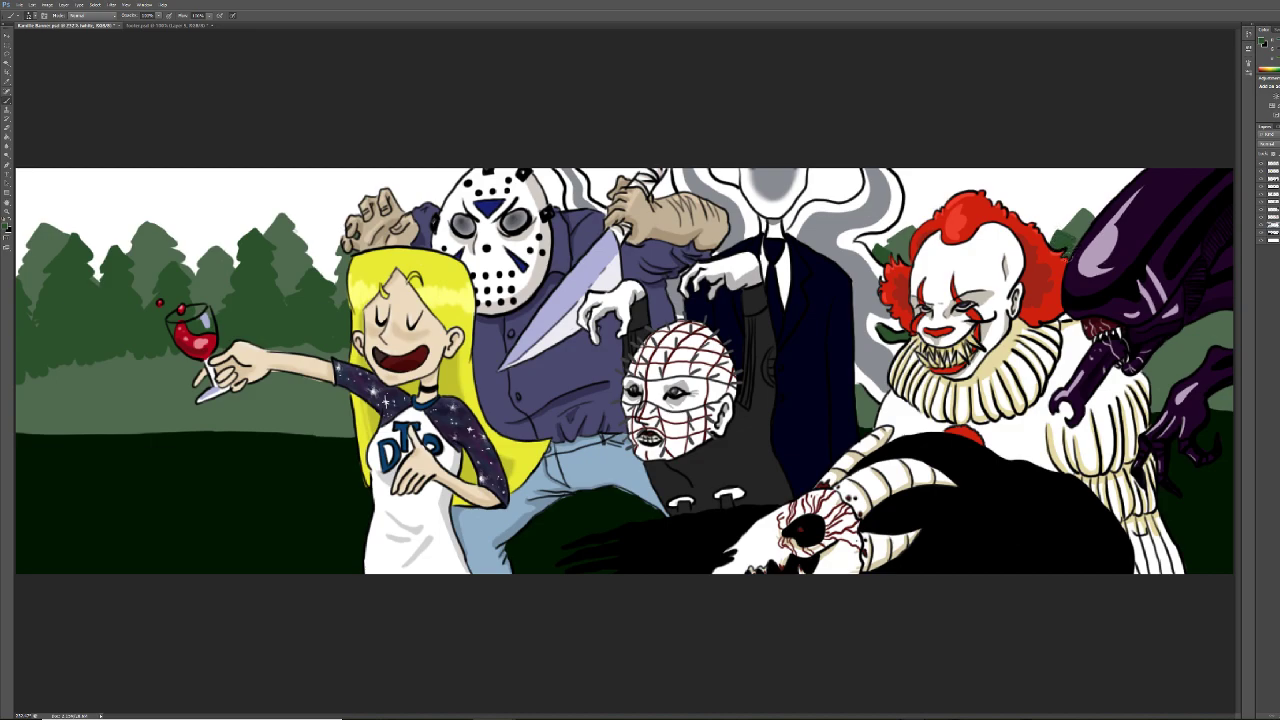
drag(1062, 316, 1066, 312)
mouse_move(1165, 348)
mouse_down()
mouse_move(1215, 327)
mouse_move(1215, 340)
mouse_move(1180, 340)
mouse_move(1195, 345)
mouse_move(1168, 362)
mouse_up()
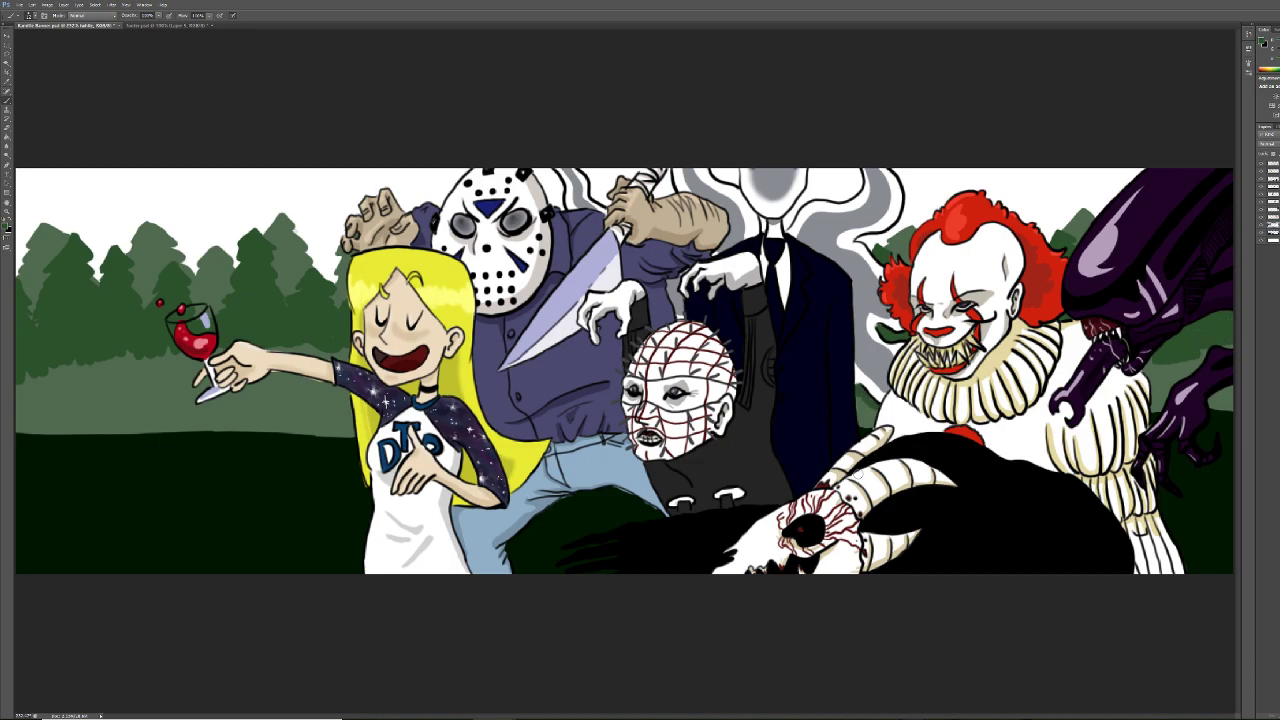
Choose a deeper green and paint a third row of pines from the banner's left edge to just before the wineglass
click(8, 228)
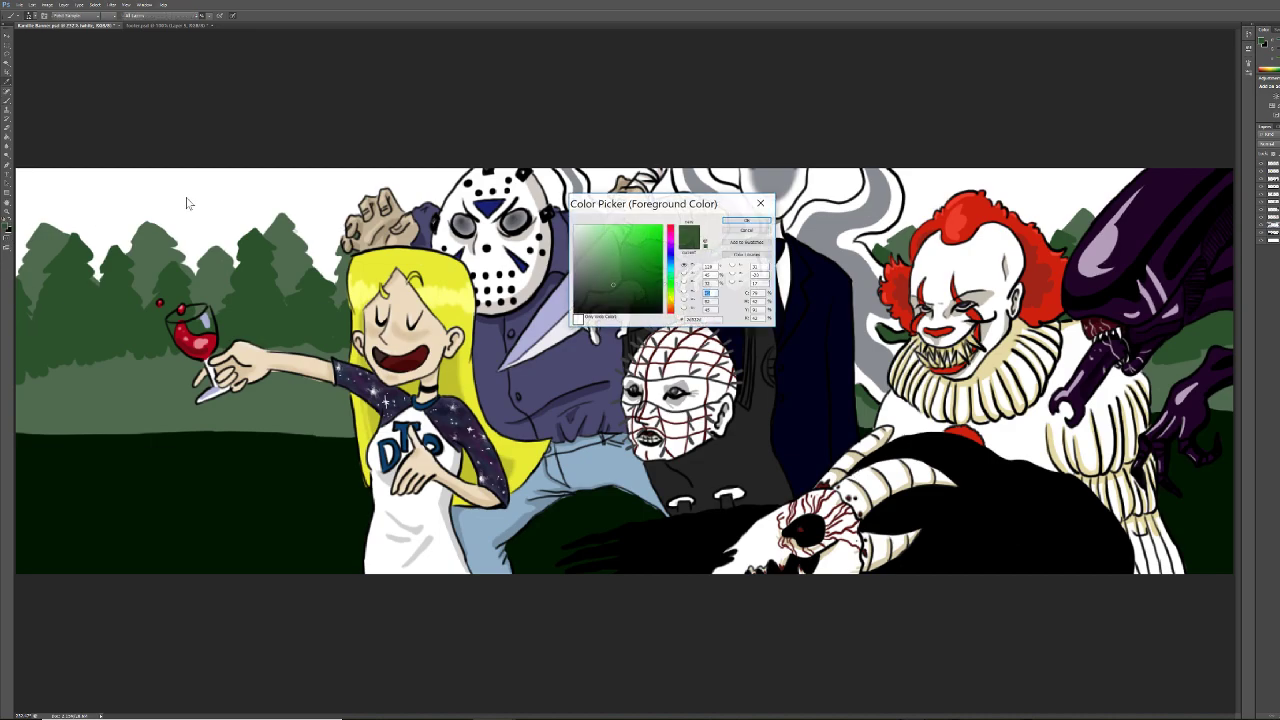
click(746, 220)
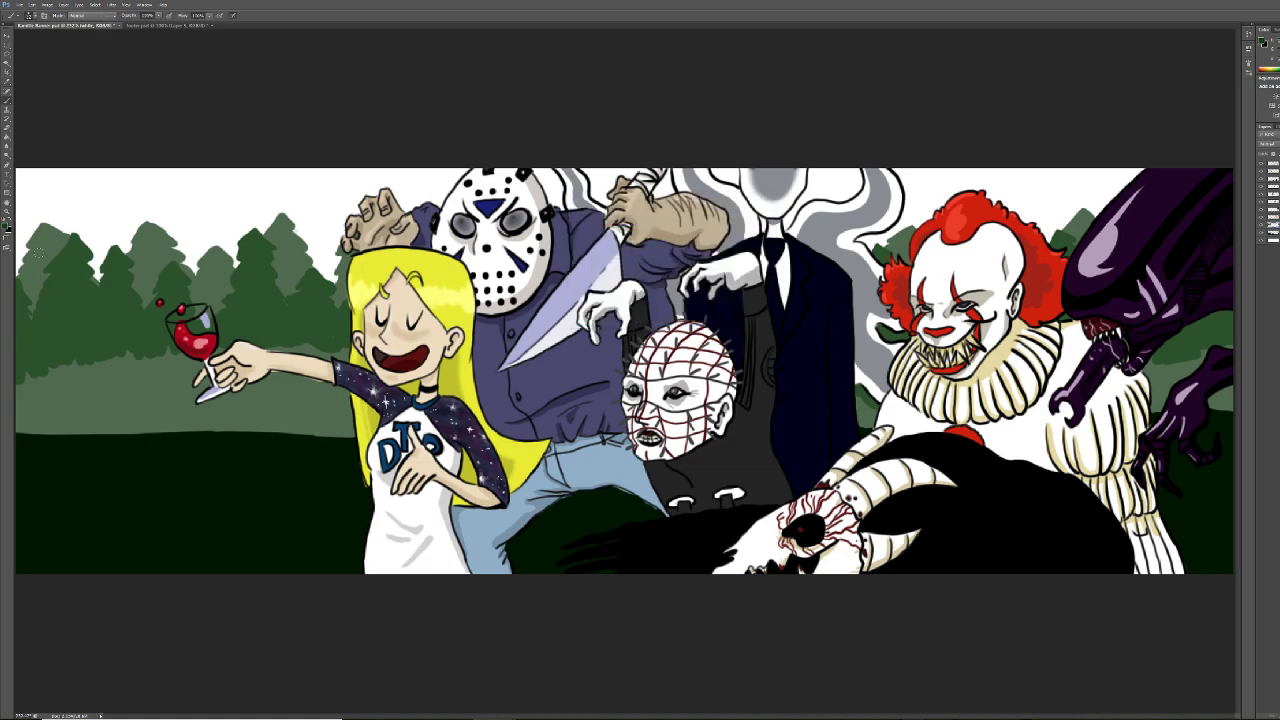
mouse_move(28, 241)
mouse_down()
mouse_move(57, 267)
mouse_move(43, 270)
mouse_move(70, 304)
mouse_up()
mouse_move(26, 238)
mouse_down()
mouse_move(14, 280)
mouse_move(30, 283)
mouse_move(20, 242)
mouse_move(18, 270)
mouse_move(24, 258)
mouse_move(46, 265)
mouse_move(22, 285)
mouse_move(36, 280)
mouse_move(68, 338)
mouse_up()
mouse_move(31, 280)
mouse_down()
mouse_move(18, 314)
mouse_move(32, 340)
mouse_move(59, 319)
mouse_move(34, 356)
mouse_move(76, 346)
mouse_move(96, 266)
mouse_move(121, 316)
mouse_move(90, 286)
mouse_move(96, 272)
mouse_move(108, 280)
mouse_move(97, 279)
mouse_move(110, 310)
mouse_move(82, 330)
mouse_move(118, 350)
mouse_move(74, 348)
mouse_move(134, 344)
mouse_move(77, 336)
mouse_move(30, 356)
mouse_move(135, 355)
mouse_move(75, 362)
mouse_up()
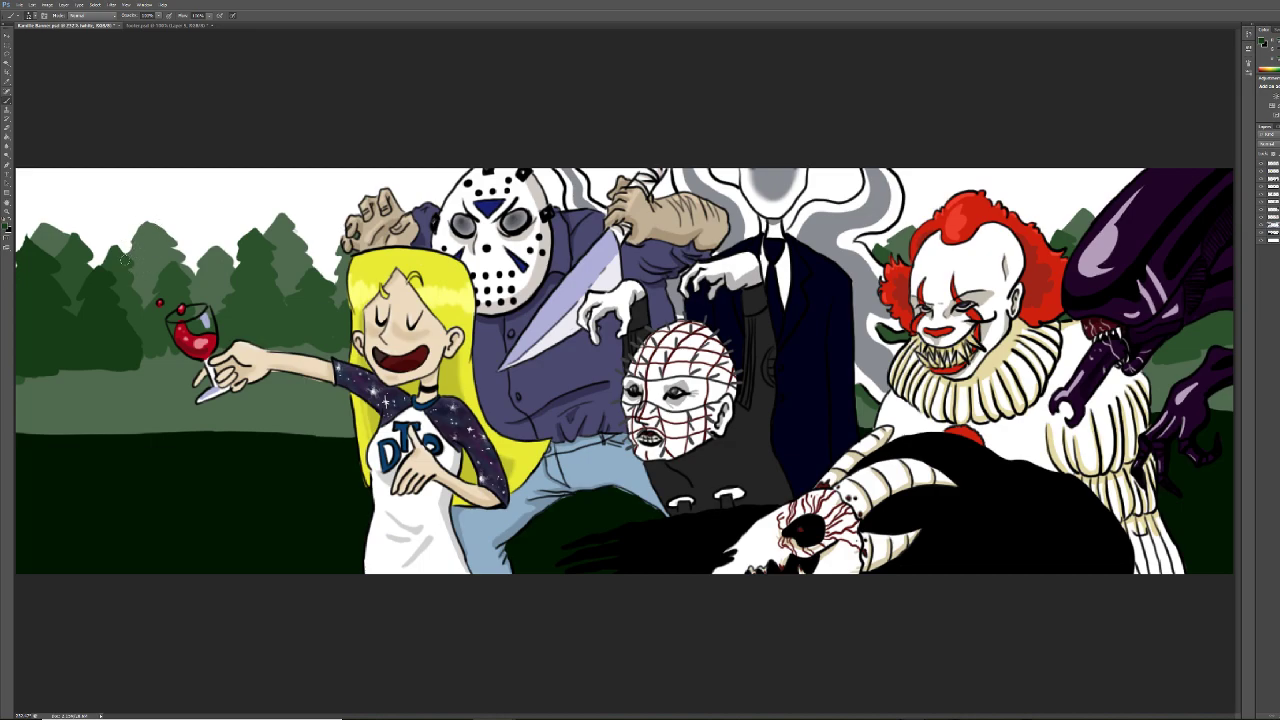
mouse_move(128, 223)
mouse_down()
mouse_move(112, 291)
mouse_move(135, 219)
mouse_move(157, 322)
mouse_move(130, 232)
mouse_move(119, 252)
mouse_move(127, 225)
mouse_move(133, 247)
mouse_move(113, 294)
mouse_move(116, 304)
mouse_move(142, 283)
mouse_move(135, 265)
mouse_move(148, 276)
mouse_move(129, 258)
mouse_move(148, 294)
mouse_move(137, 280)
mouse_move(122, 308)
mouse_move(135, 295)
mouse_move(138, 342)
mouse_move(157, 313)
mouse_move(148, 342)
mouse_move(140, 324)
mouse_move(144, 366)
mouse_up()
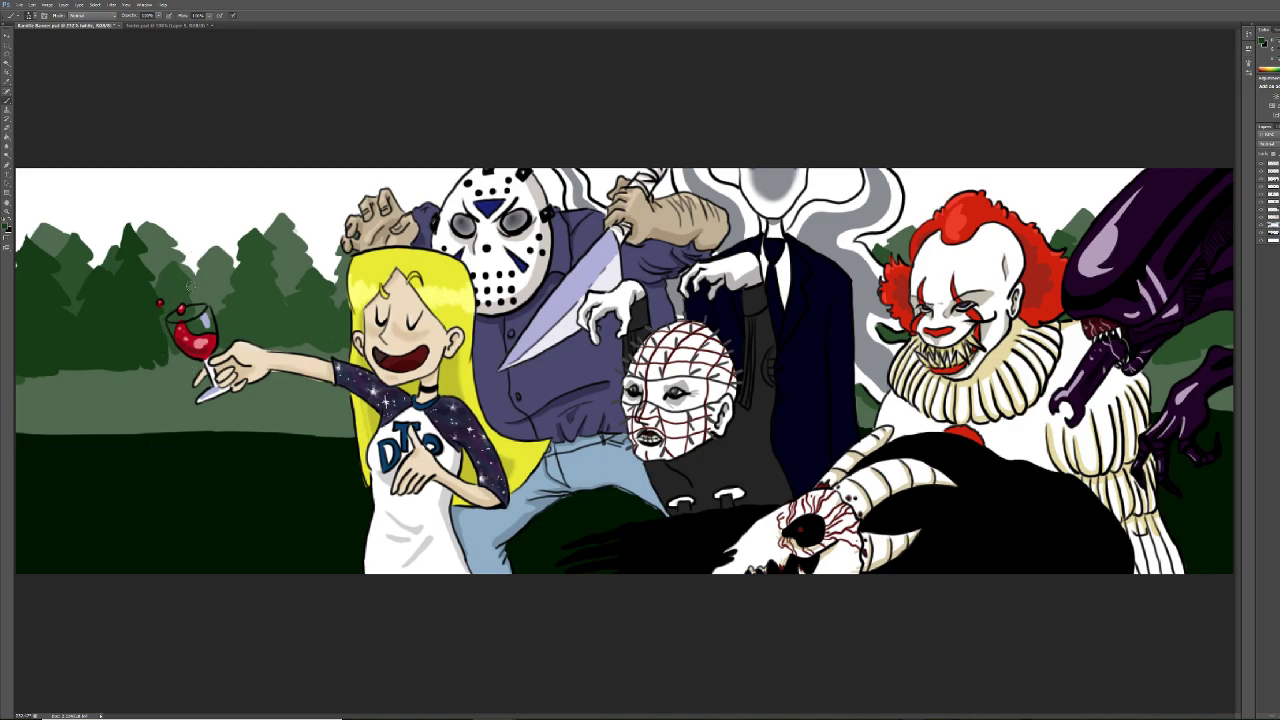
Paint a tall, narrow deep green pine behind the wineglass
drag(203, 224, 186, 282)
mouse_move(203, 226)
mouse_down()
mouse_move(222, 330)
mouse_move(188, 276)
mouse_move(198, 242)
mouse_move(212, 276)
mouse_move(198, 246)
mouse_move(198, 262)
mouse_move(204, 213)
mouse_up()
key(e)
key(b)
mouse_move(201, 265)
mouse_down()
mouse_move(200, 292)
mouse_move(197, 272)
mouse_move(180, 305)
mouse_move(215, 329)
mouse_move(186, 304)
mouse_move(168, 322)
mouse_move(174, 348)
mouse_move(220, 336)
mouse_move(160, 362)
mouse_move(204, 372)
mouse_move(176, 370)
mouse_move(234, 360)
mouse_move(228, 376)
mouse_move(214, 366)
mouse_up()
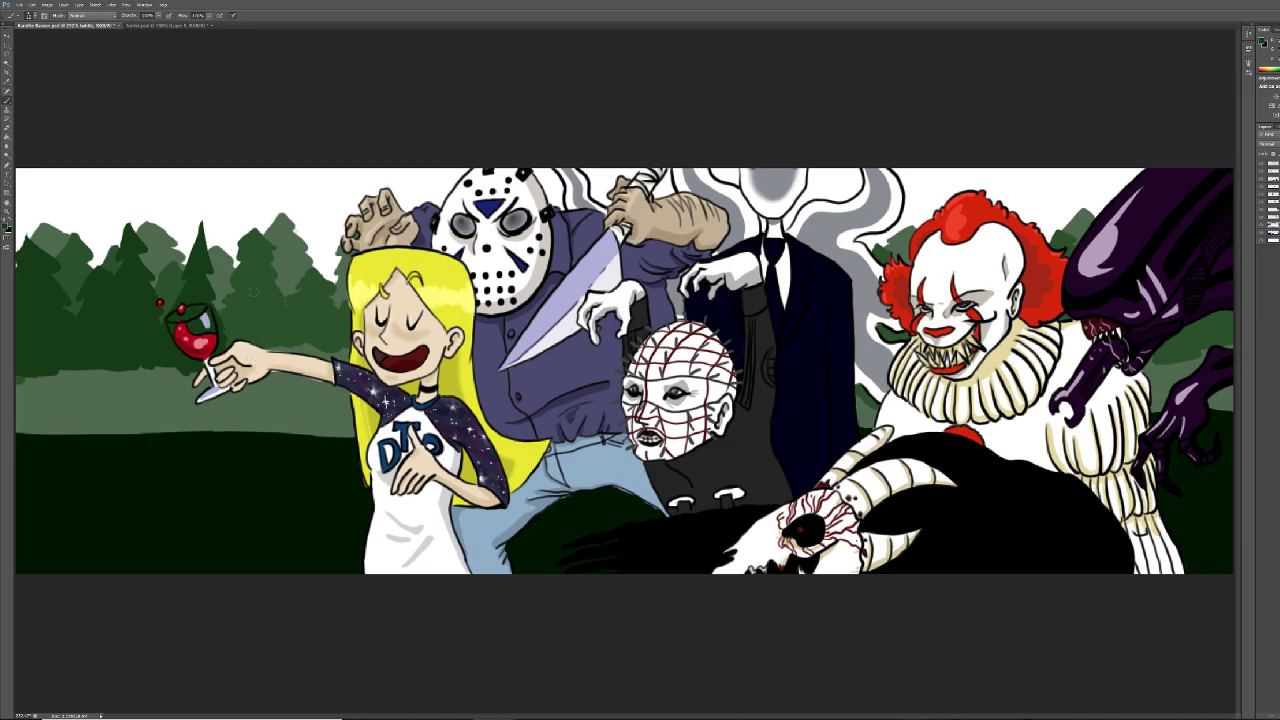
Paint deep green pines between the wineglass and the blonde woman, including a tall one near her hair
mouse_move(229, 332)
mouse_down()
mouse_move(274, 270)
mouse_move(288, 332)
mouse_move(248, 298)
mouse_move(257, 290)
mouse_up()
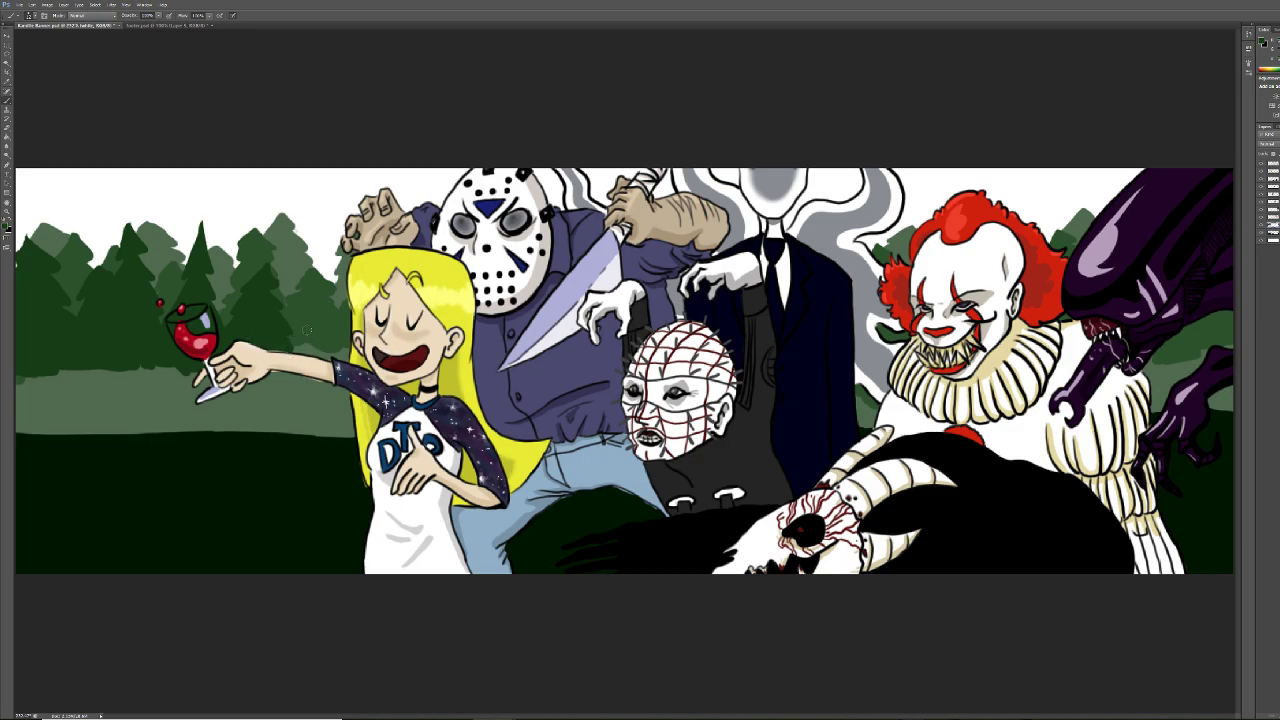
drag(300, 223, 282, 316)
mouse_move(305, 222)
mouse_down()
mouse_move(316, 328)
mouse_move(306, 230)
mouse_move(288, 250)
mouse_move(304, 226)
mouse_move(307, 247)
mouse_move(290, 258)
mouse_move(304, 284)
mouse_move(286, 320)
mouse_move(307, 305)
mouse_move(312, 346)
mouse_move(286, 345)
mouse_move(326, 356)
mouse_move(349, 287)
mouse_move(346, 345)
mouse_move(326, 350)
mouse_move(339, 325)
mouse_move(350, 357)
mouse_up()
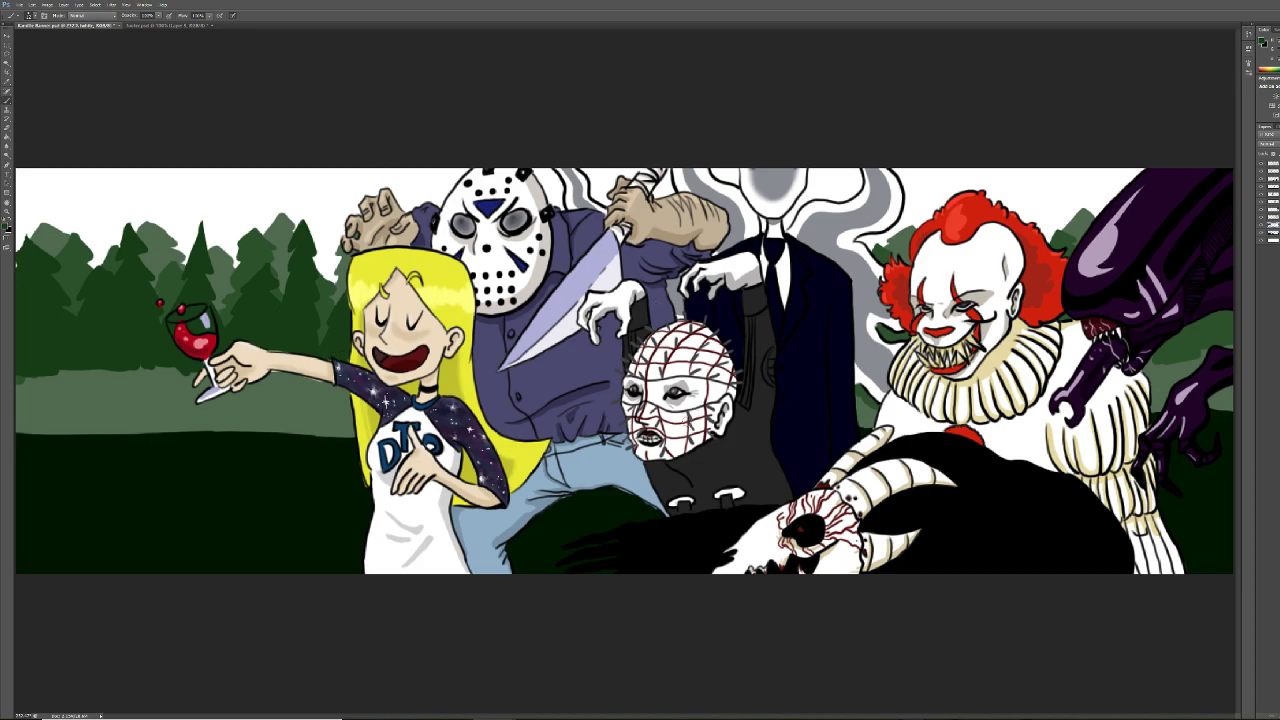
Add deep green third-row foliage in the gaps beside the clown's hair and collar and behind the alien's arms
drag(905, 225, 908, 266)
drag(903, 344, 884, 331)
drag(1192, 328, 1204, 354)
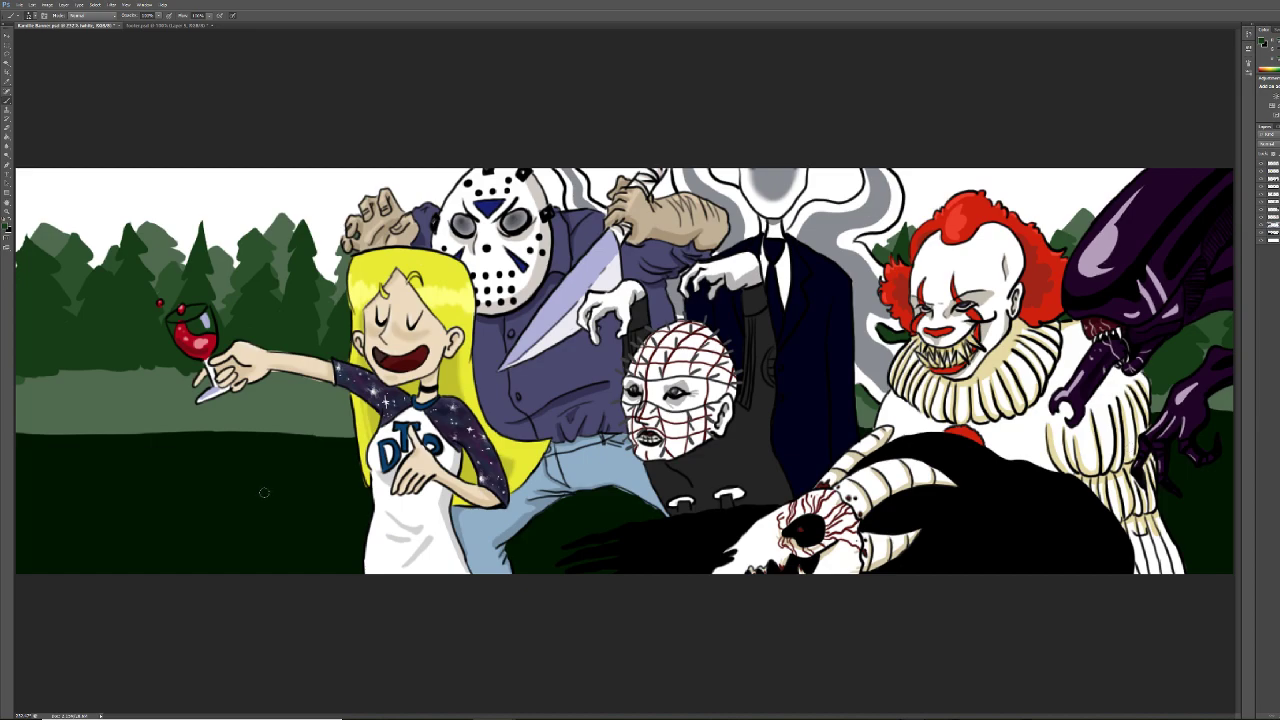
Sample the ground's near-black green and outline a front row of pines from the banner's left edge to the blonde woman
key(i)
key(b)
mouse_move(48, 282)
mouse_down()
mouse_move(34, 322)
mouse_move(47, 283)
mouse_move(73, 353)
mouse_move(32, 355)
mouse_move(55, 370)
mouse_move(42, 357)
mouse_move(28, 387)
mouse_move(33, 432)
mouse_up()
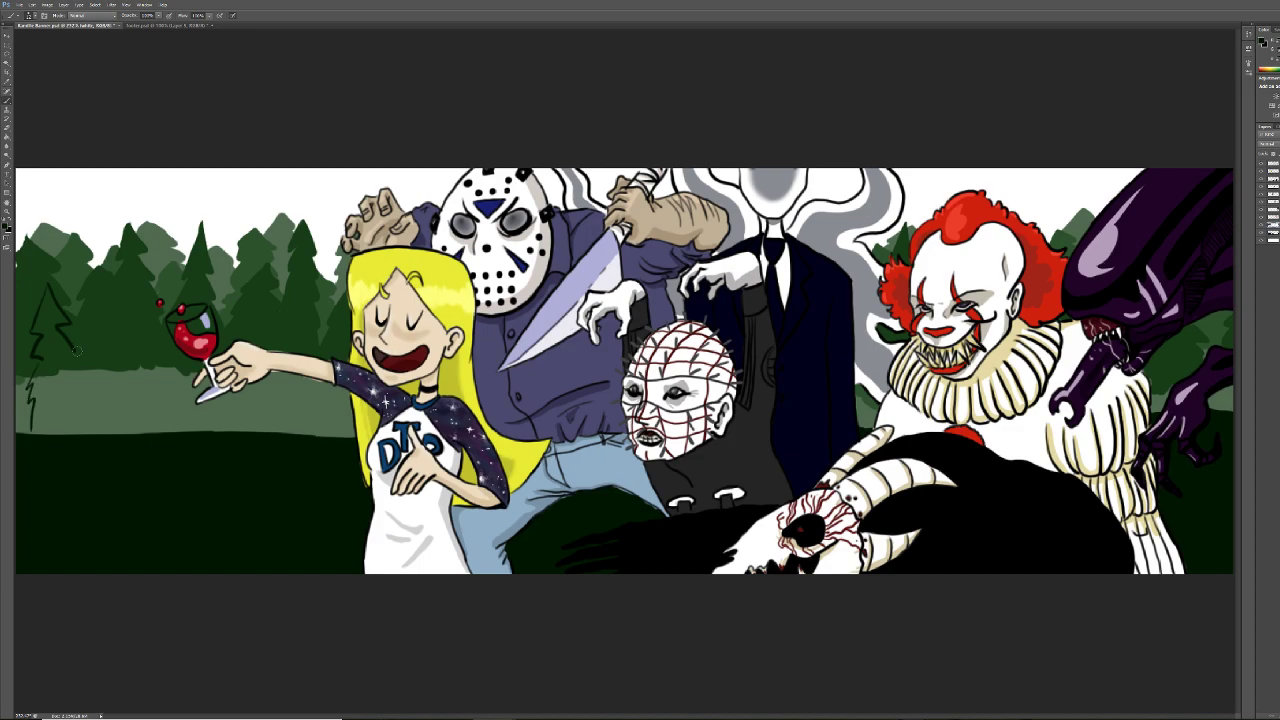
mouse_move(77, 363)
mouse_down()
mouse_move(66, 372)
mouse_move(86, 430)
mouse_up()
mouse_move(80, 345)
mouse_down()
mouse_move(118, 281)
mouse_move(142, 302)
mouse_move(132, 312)
mouse_move(151, 357)
mouse_up()
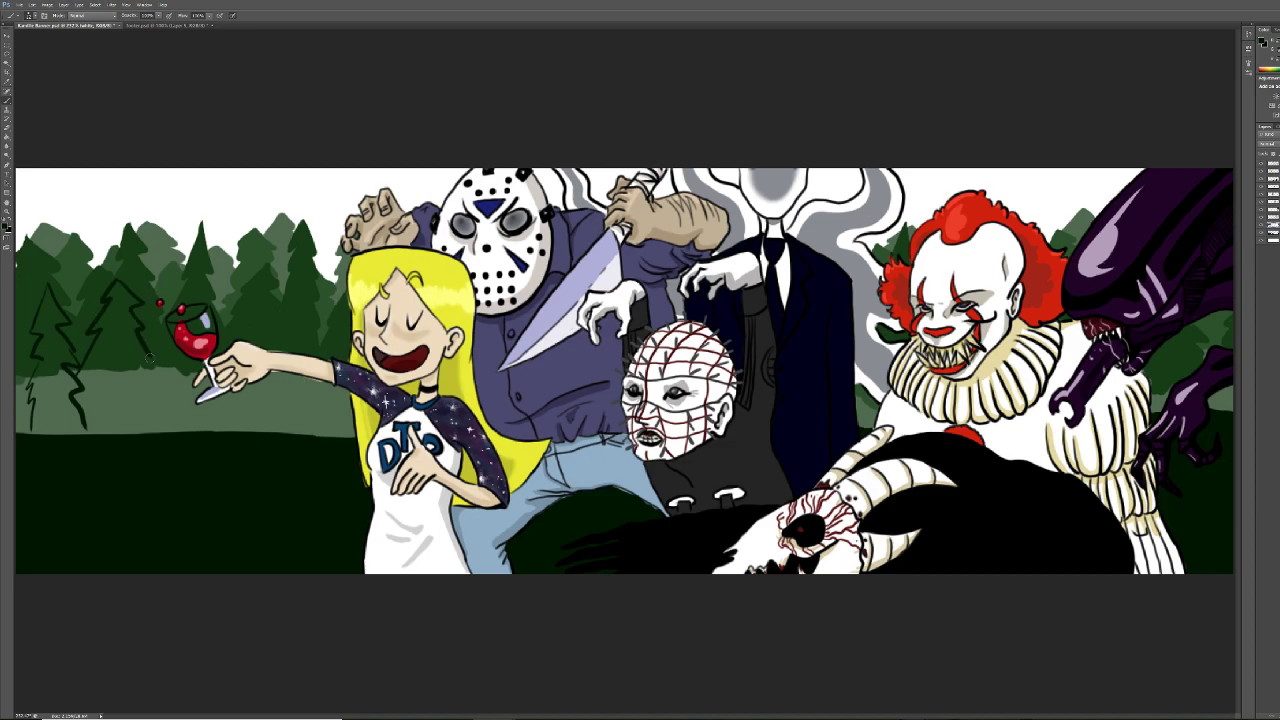
drag(158, 240, 137, 318)
drag(160, 240, 184, 352)
mouse_move(212, 324)
mouse_down()
mouse_move(232, 270)
mouse_move(261, 341)
mouse_move(284, 349)
mouse_move(316, 272)
mouse_move(344, 366)
mouse_up()
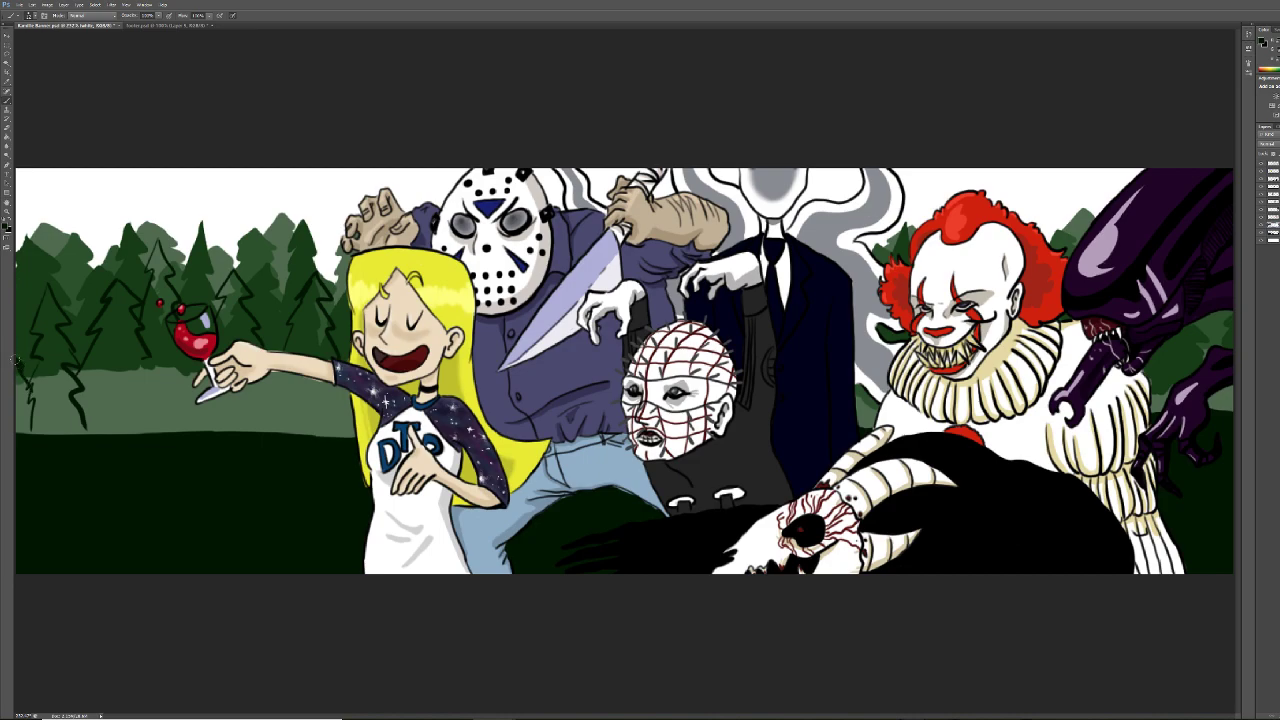
Fill the front pines down to the ground with near-black green and paint the same color beside the dark suit
mouse_move(15, 375)
mouse_down()
mouse_move(18, 432)
mouse_move(20, 375)
mouse_move(44, 422)
mouse_move(28, 396)
mouse_move(49, 348)
mouse_move(41, 356)
mouse_move(48, 331)
mouse_move(36, 329)
mouse_move(51, 287)
mouse_move(64, 319)
mouse_move(51, 303)
mouse_move(46, 321)
mouse_move(60, 319)
mouse_move(73, 365)
mouse_move(49, 367)
mouse_move(44, 335)
mouse_move(47, 368)
mouse_move(70, 387)
mouse_move(66, 413)
mouse_move(37, 426)
mouse_move(44, 389)
mouse_move(85, 447)
mouse_move(71, 392)
mouse_move(78, 418)
mouse_move(113, 340)
mouse_move(95, 431)
mouse_move(101, 391)
mouse_up()
mouse_move(107, 324)
mouse_down()
mouse_move(134, 299)
mouse_move(138, 327)
mouse_move(114, 304)
mouse_move(116, 354)
mouse_move(131, 359)
mouse_move(127, 325)
mouse_move(131, 344)
mouse_move(116, 433)
mouse_move(111, 384)
mouse_move(126, 446)
mouse_move(125, 388)
mouse_move(139, 438)
mouse_move(151, 430)
mouse_move(141, 362)
mouse_move(177, 433)
mouse_move(142, 317)
mouse_move(160, 242)
mouse_move(176, 321)
mouse_move(162, 330)
mouse_move(155, 315)
mouse_move(157, 326)
mouse_move(203, 378)
mouse_move(190, 398)
mouse_move(182, 372)
mouse_move(176, 385)
mouse_move(192, 432)
mouse_move(198, 393)
mouse_move(196, 420)
mouse_move(205, 411)
mouse_move(192, 409)
mouse_move(240, 395)
mouse_move(215, 432)
mouse_move(270, 400)
mouse_move(290, 410)
mouse_move(269, 430)
mouse_move(350, 407)
mouse_up()
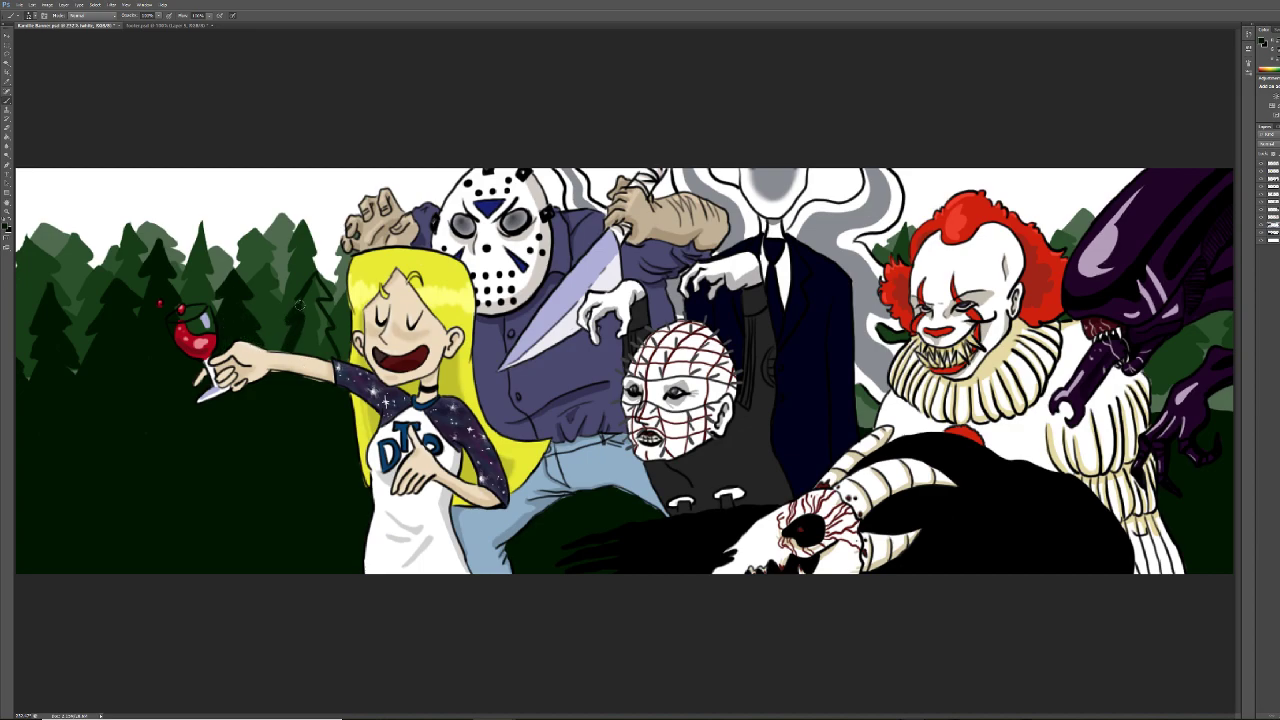
mouse_move(320, 278)
mouse_down()
mouse_move(330, 360)
mouse_move(310, 330)
mouse_move(318, 360)
mouse_move(299, 351)
mouse_move(318, 315)
mouse_up()
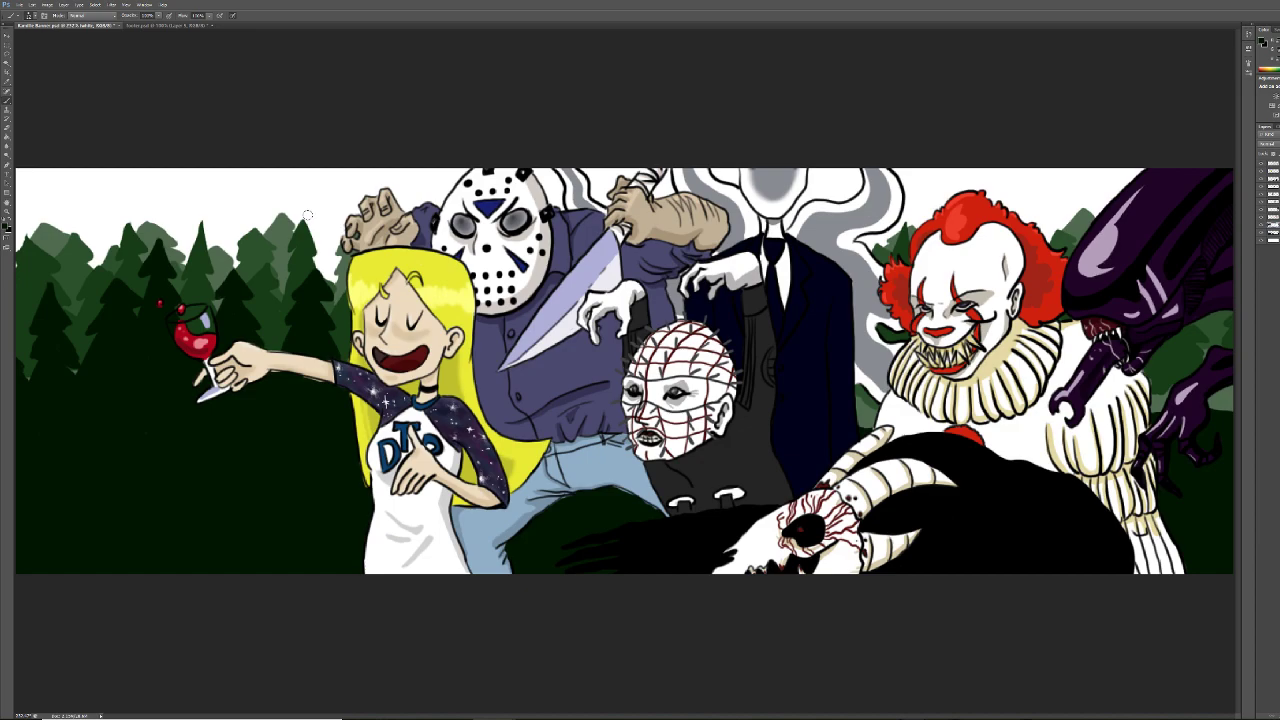
mouse_move(862, 412)
mouse_down()
mouse_move(862, 396)
mouse_move(868, 410)
mouse_move(876, 400)
mouse_move(868, 412)
mouse_up()
mouse_move(876, 404)
mouse_down()
mouse_move(868, 394)
mouse_move(856, 418)
mouse_move(872, 406)
mouse_up()
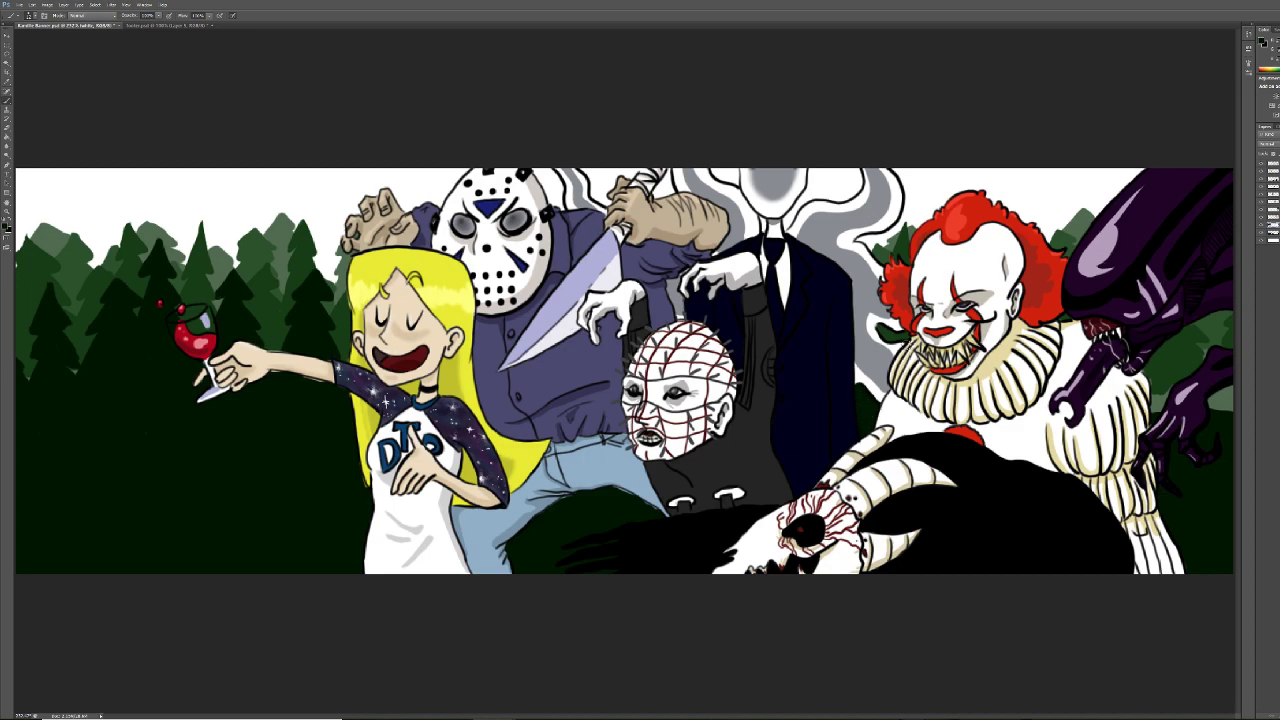
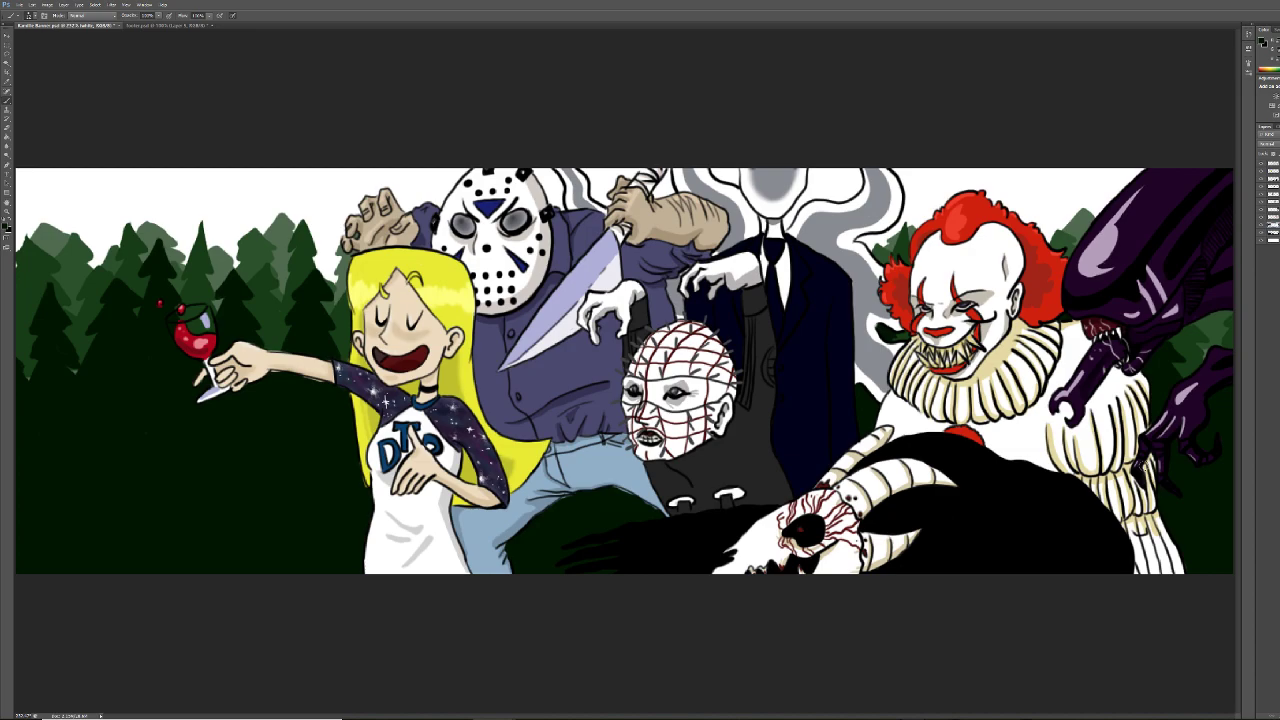
Select the Background layer and set the foreground color to a muted grayish purple
click(1272, 229)
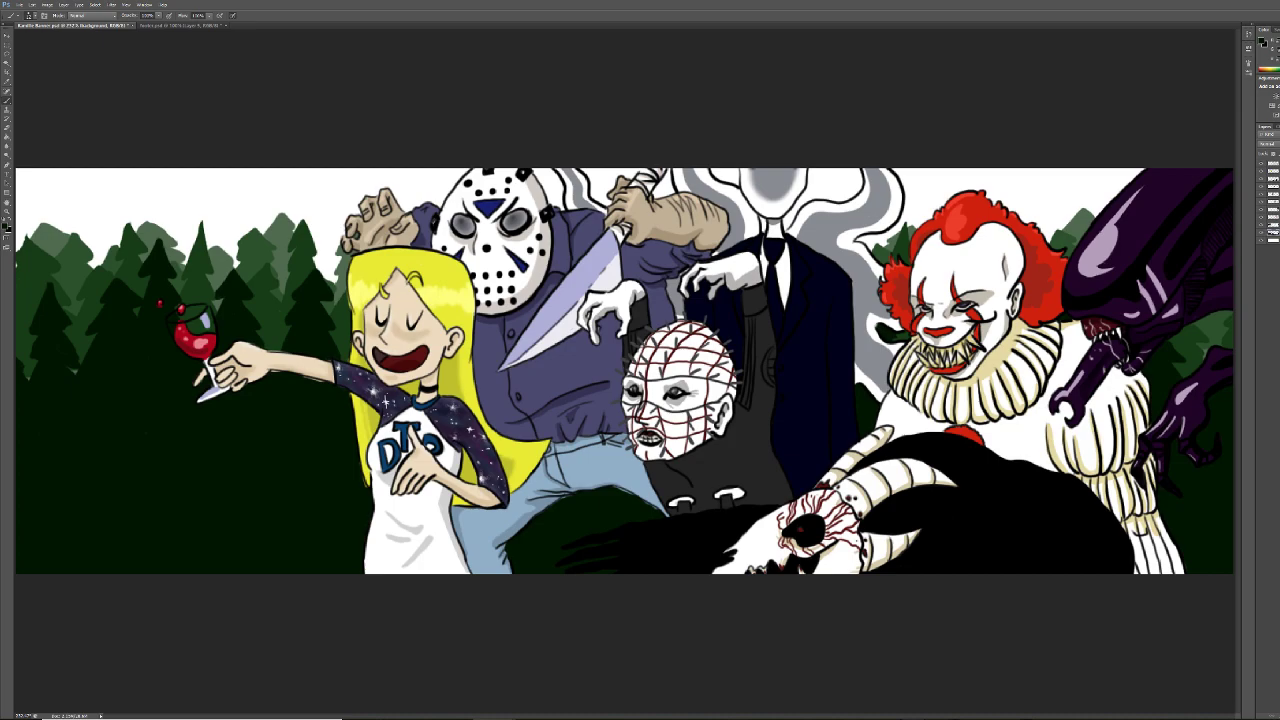
click(8, 228)
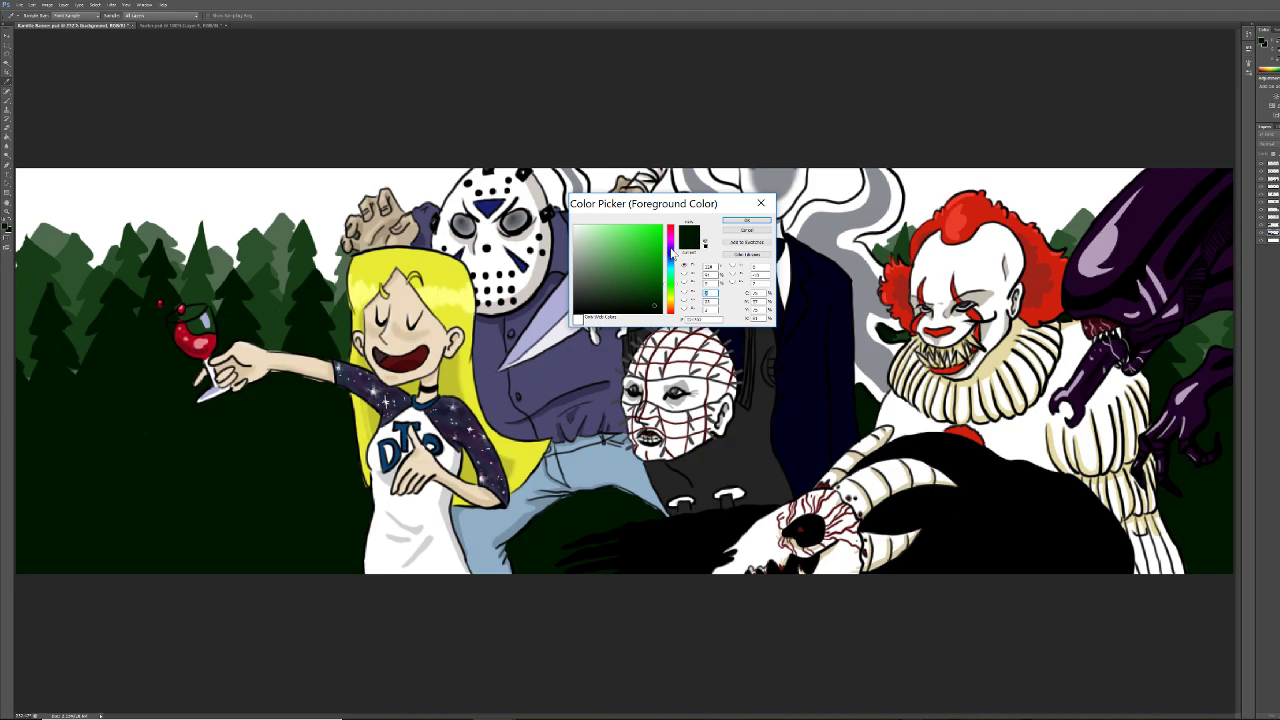
click(668, 259)
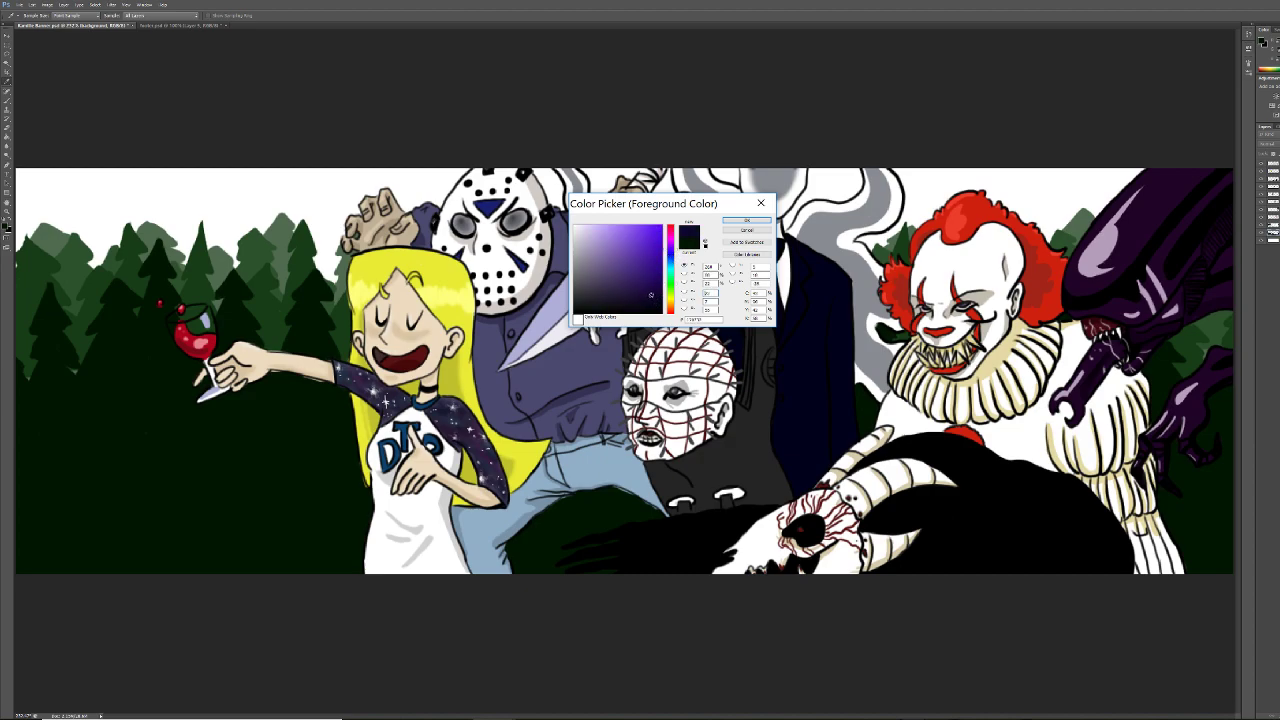
mouse_move(615, 300)
mouse_down()
mouse_move(596, 296)
mouse_move(587, 267)
mouse_up()
click(746, 220)
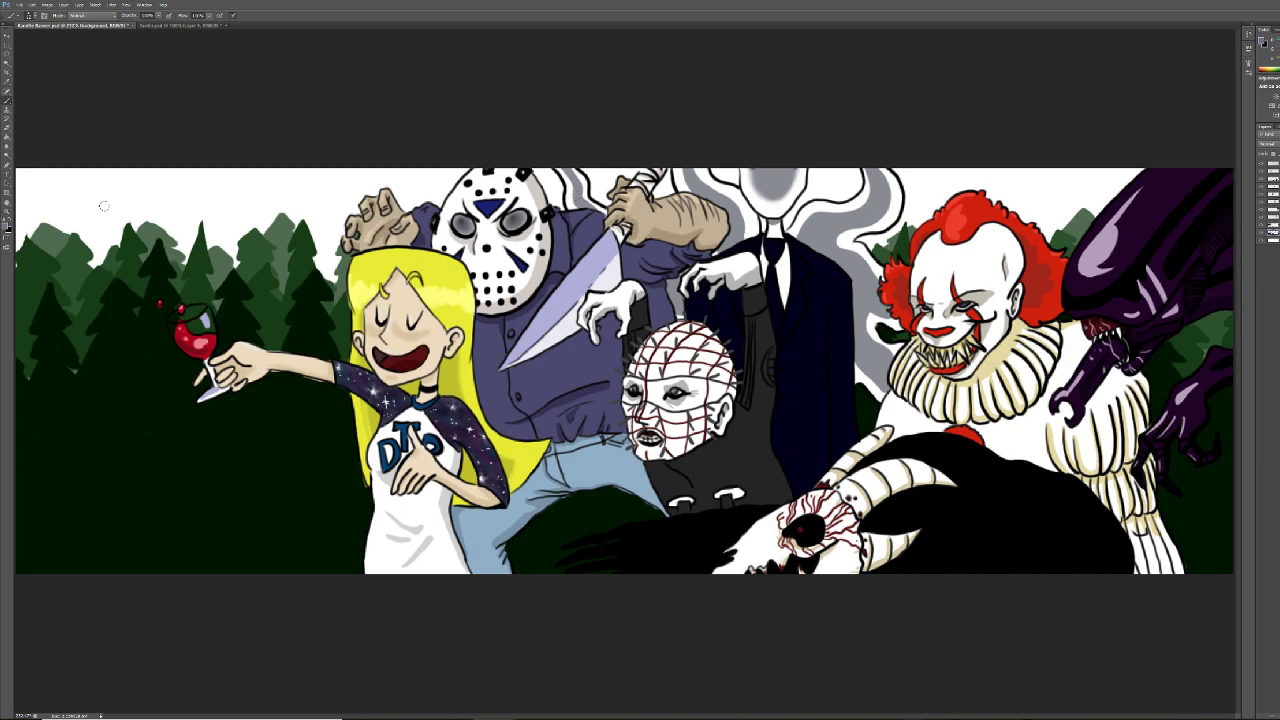
Paint the white sky muted purple behind the characters, from the banner's left edge across to the alien's head
mouse_move(16, 170)
mouse_down()
mouse_move(18, 236)
mouse_move(30, 170)
mouse_move(40, 230)
mouse_move(55, 180)
mouse_move(62, 224)
mouse_move(78, 170)
mouse_move(98, 240)
mouse_move(81, 276)
mouse_move(92, 276)
mouse_move(112, 256)
mouse_move(143, 141)
mouse_move(155, 220)
mouse_move(172, 200)
mouse_move(205, 252)
mouse_move(186, 280)
mouse_move(227, 172)
mouse_move(240, 240)
mouse_move(250, 180)
mouse_move(258, 230)
mouse_move(279, 172)
mouse_move(302, 165)
mouse_move(314, 200)
mouse_move(330, 180)
mouse_move(310, 291)
mouse_move(345, 175)
mouse_move(348, 205)
mouse_move(362, 172)
mouse_move(346, 158)
mouse_move(378, 156)
mouse_move(405, 200)
mouse_move(462, 166)
mouse_move(452, 195)
mouse_move(460, 165)
mouse_move(448, 192)
mouse_up()
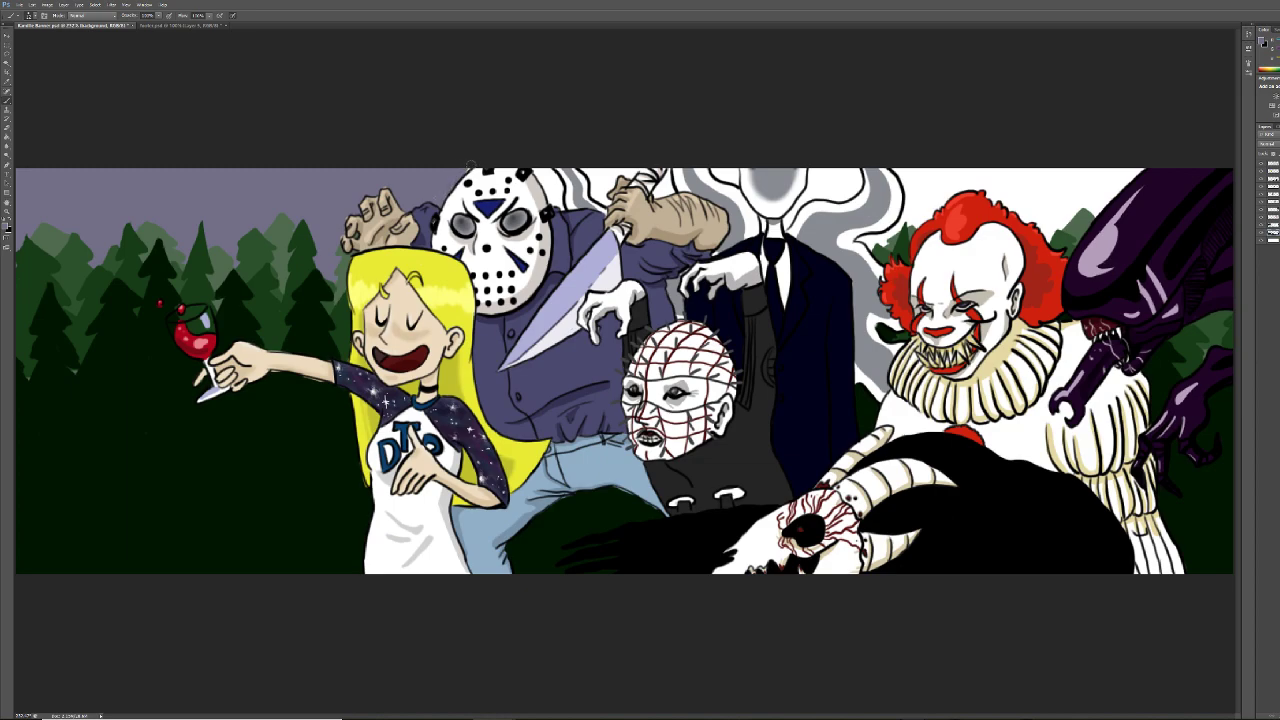
mouse_move(545, 155)
mouse_down()
mouse_move(550, 205)
mouse_move(549, 170)
mouse_move(608, 200)
mouse_move(603, 180)
mouse_move(636, 164)
mouse_move(618, 187)
mouse_move(666, 194)
mouse_move(662, 172)
mouse_up()
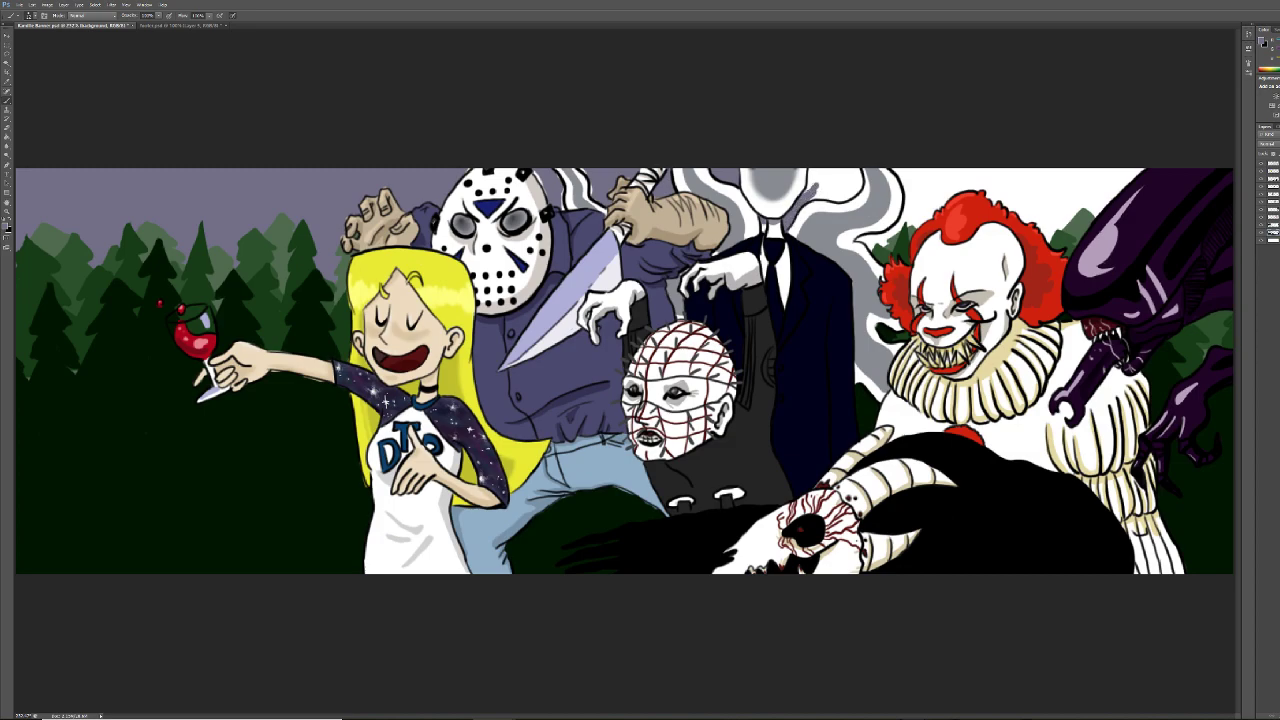
mouse_move(810, 180)
mouse_down()
mouse_move(855, 168)
mouse_move(855, 188)
mouse_move(815, 197)
mouse_up()
mouse_move(872, 241)
mouse_down()
mouse_move(906, 165)
mouse_move(896, 158)
mouse_move(914, 198)
mouse_move(923, 175)
mouse_move(926, 203)
mouse_move(953, 176)
mouse_move(888, 240)
mouse_move(963, 183)
mouse_move(946, 180)
mouse_move(961, 188)
mouse_move(951, 173)
mouse_move(962, 162)
mouse_move(978, 185)
mouse_move(990, 170)
mouse_move(1028, 187)
mouse_move(1038, 172)
mouse_move(1043, 203)
mouse_move(1058, 170)
mouse_move(1068, 214)
mouse_move(1090, 155)
mouse_move(1098, 185)
mouse_move(1152, 164)
mouse_up()
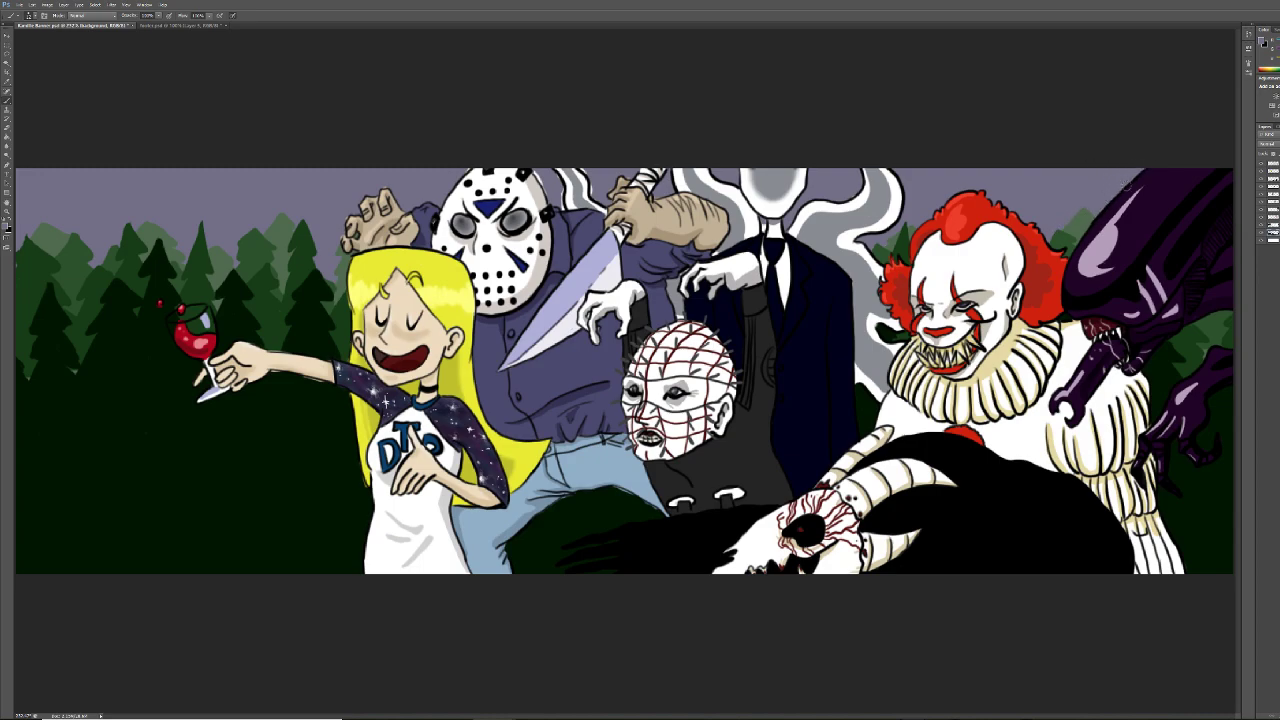
click(1268, 230)
key(e)
mouse_move(765, 225)
mouse_down()
mouse_move(757, 218)
mouse_move(757, 232)
mouse_up()
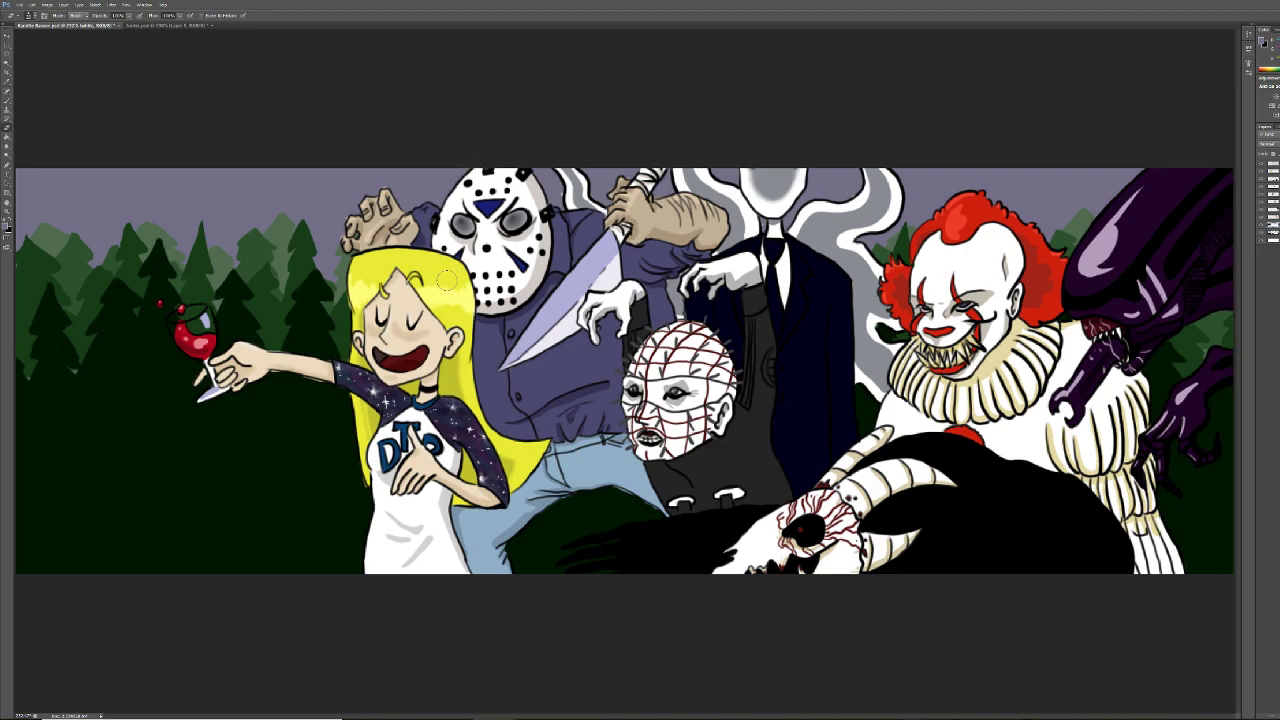
key(alt+[)
key(b)
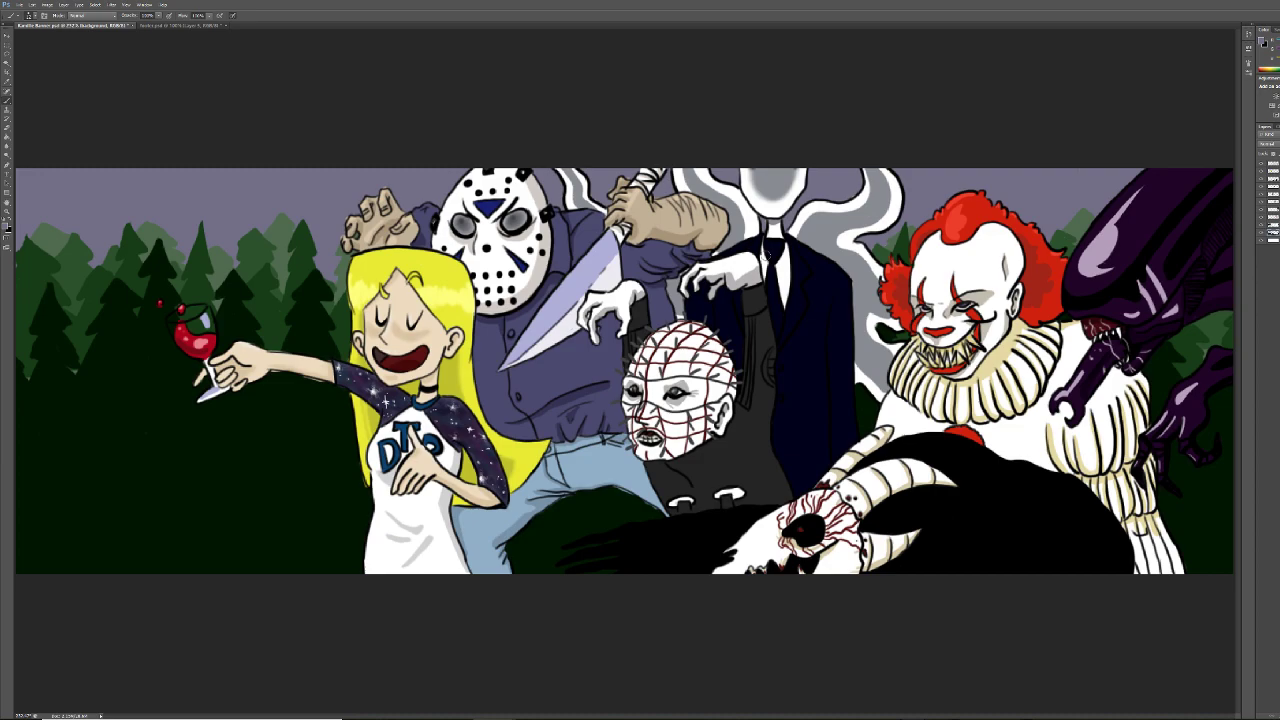
key(alt+Tab)
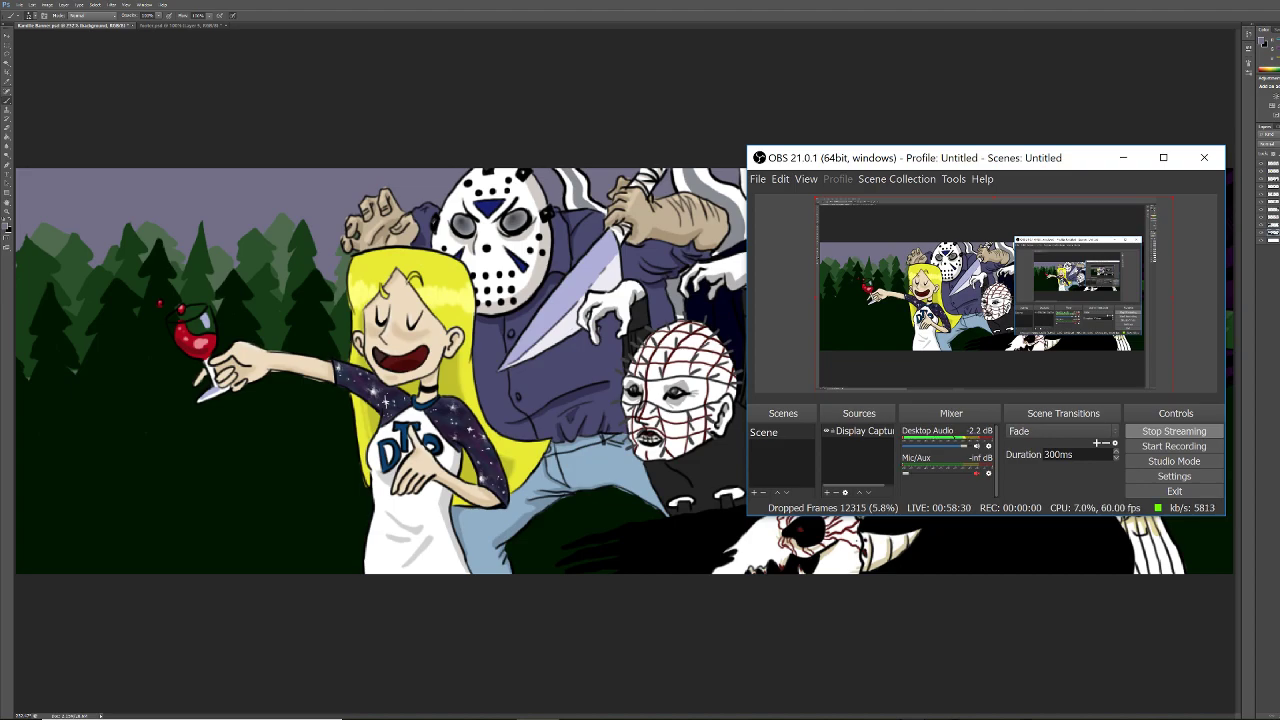
key(alt+Tab)
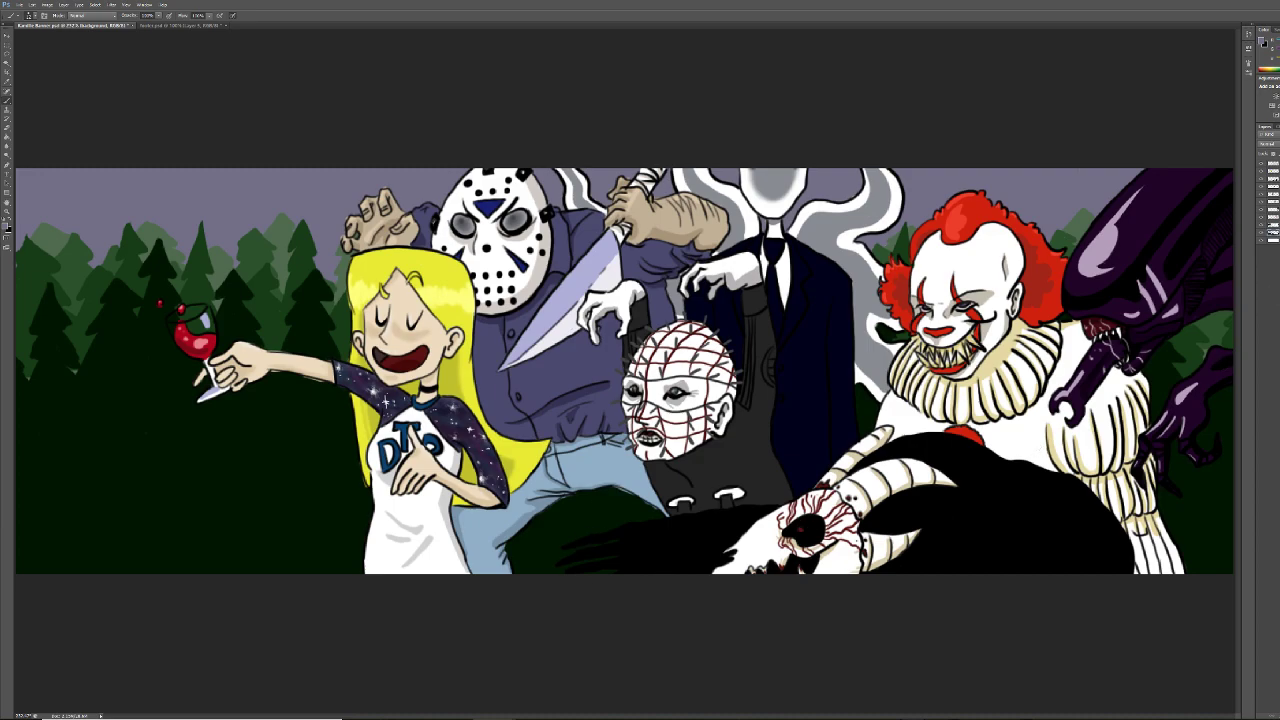
click(1272, 232)
key(e)
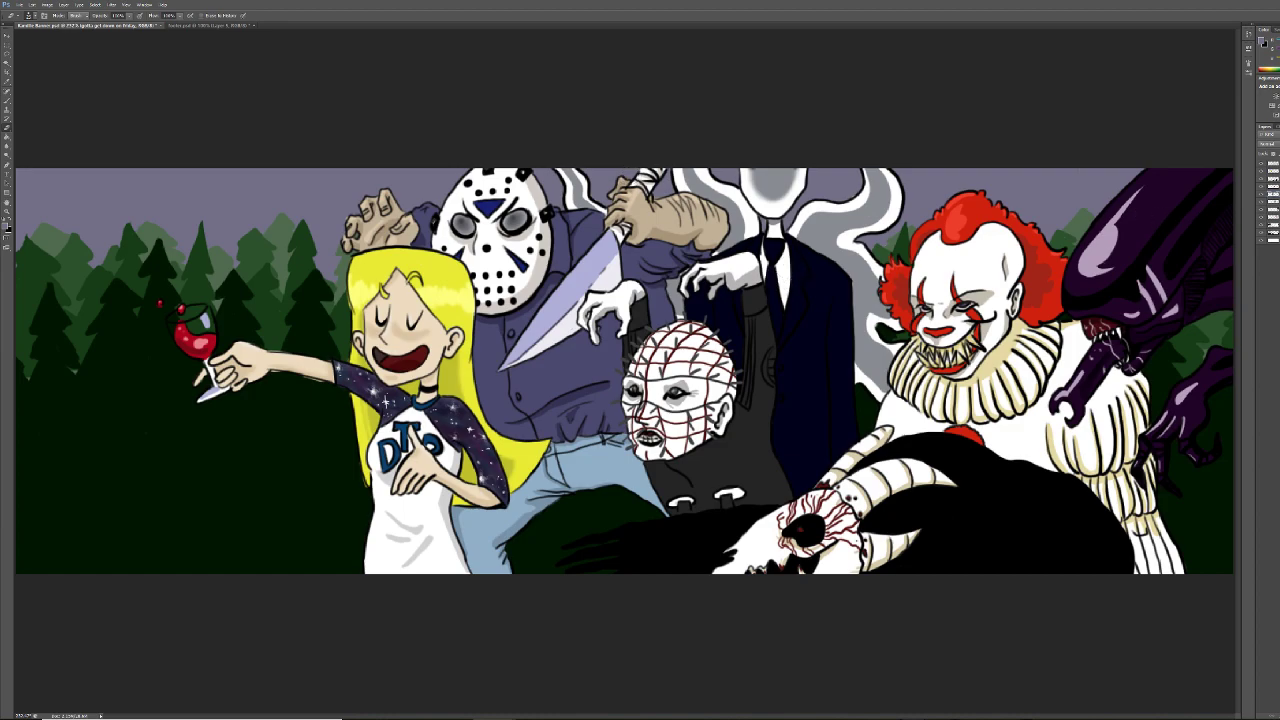
click(1270, 194)
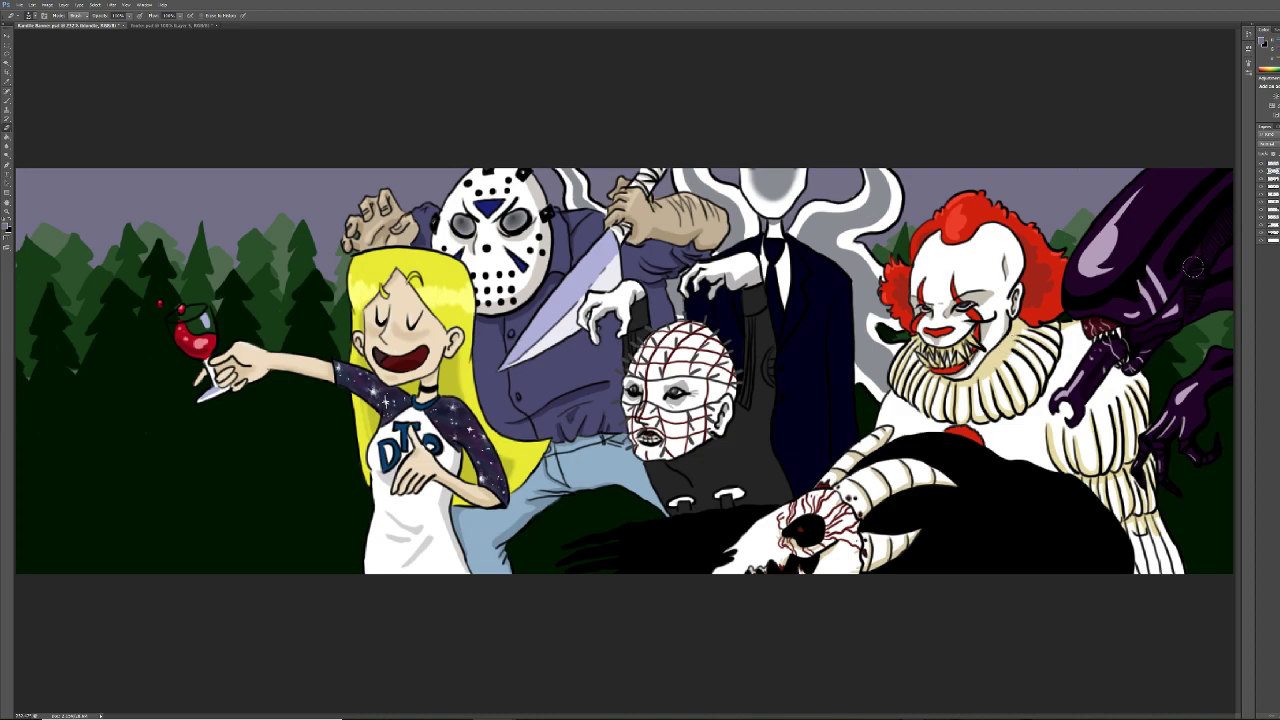
Add a new layer above all the others and fill it with a diagonal gradient from muted purple to black
click(1272, 164)
key(ctrl+j)
drag(9, 141, 24, 135)
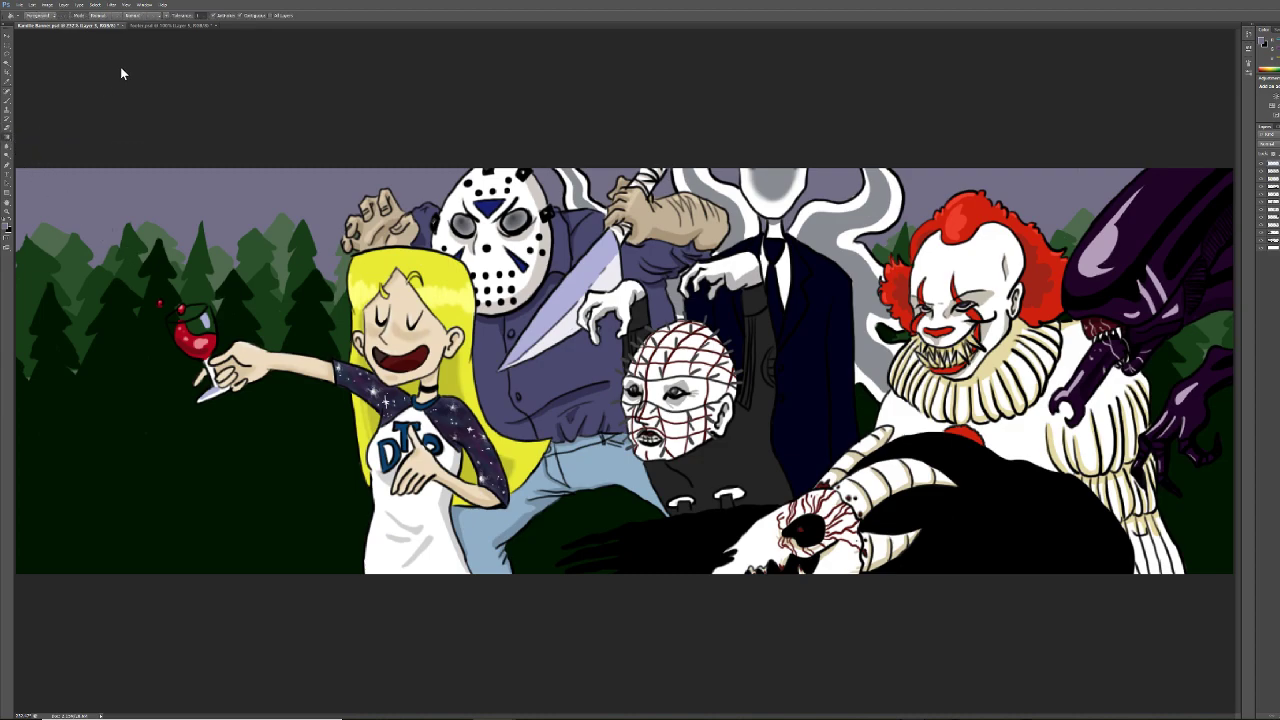
drag(98, 198, 659, 498)
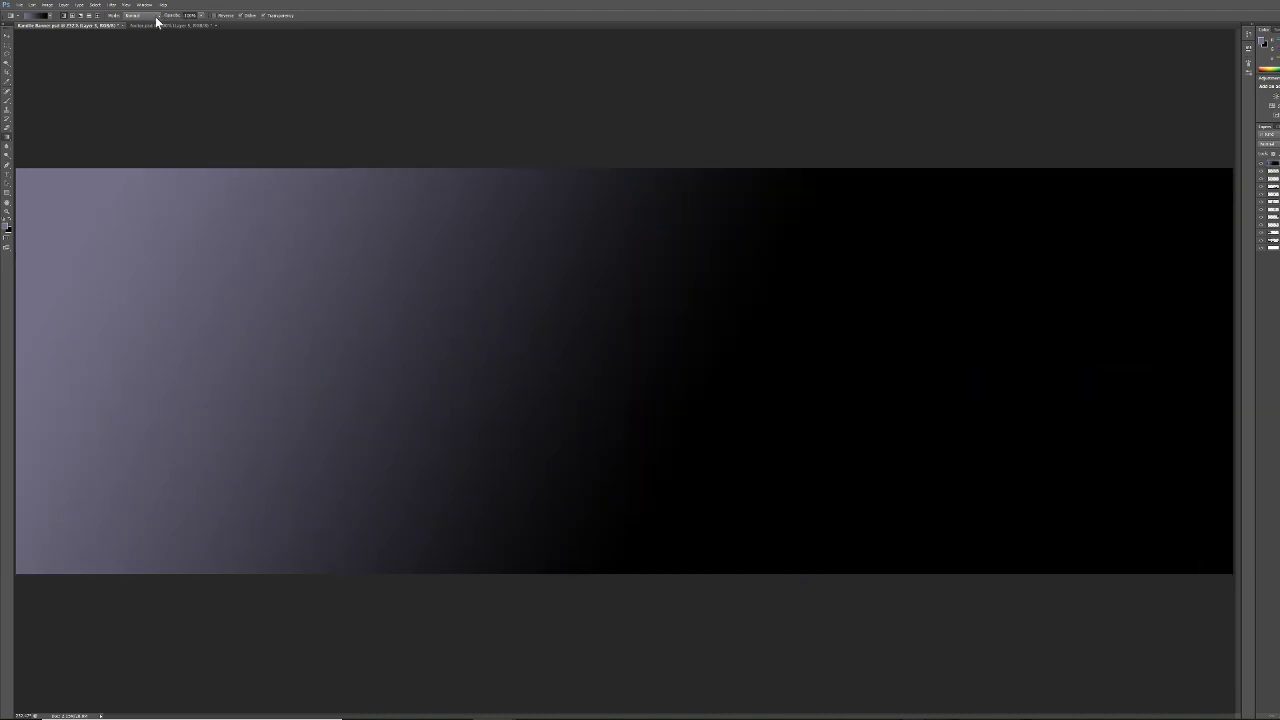
Try Darken on the gradient layer, and set its blend mode to Multiply
click(126, 4)
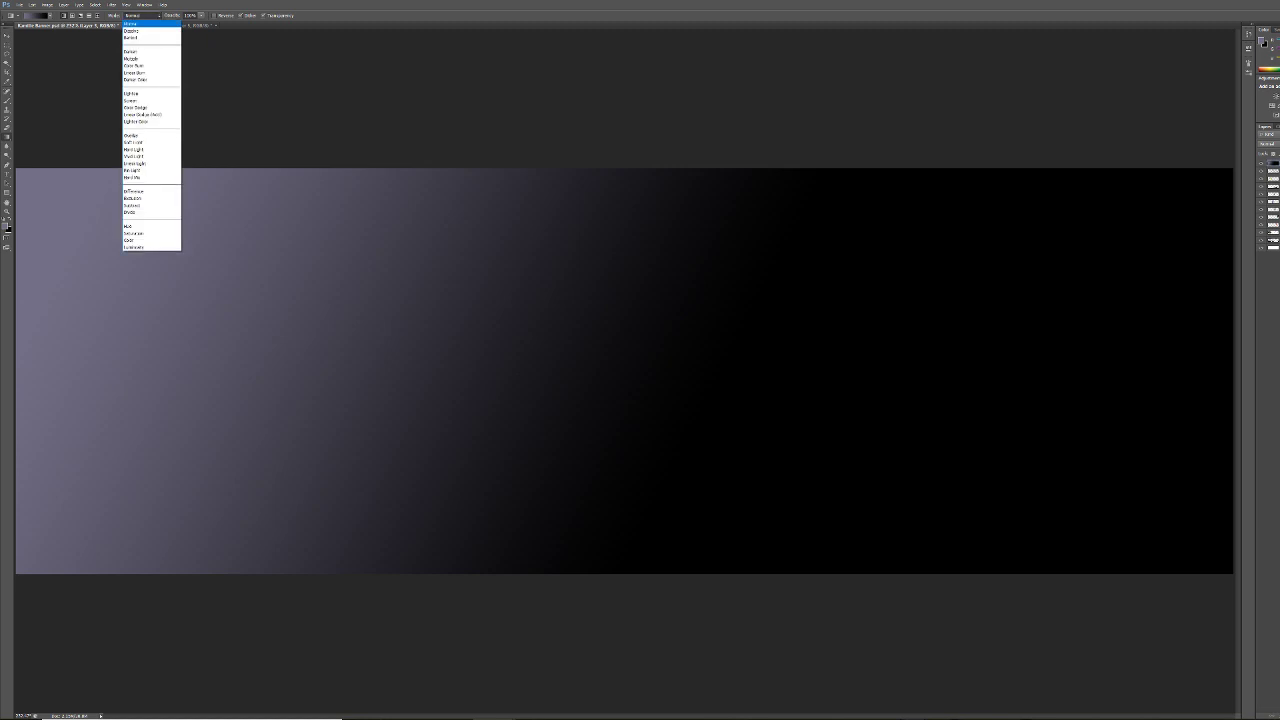
key(Escape)
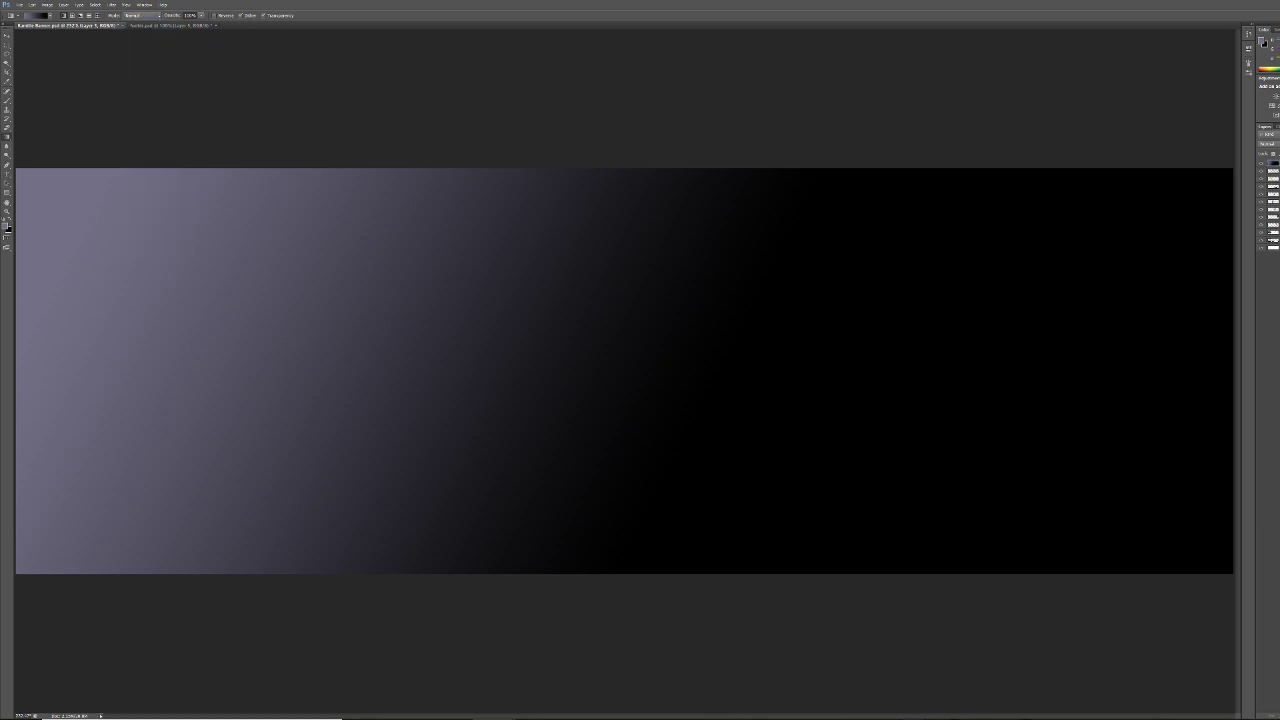
click(1277, 141)
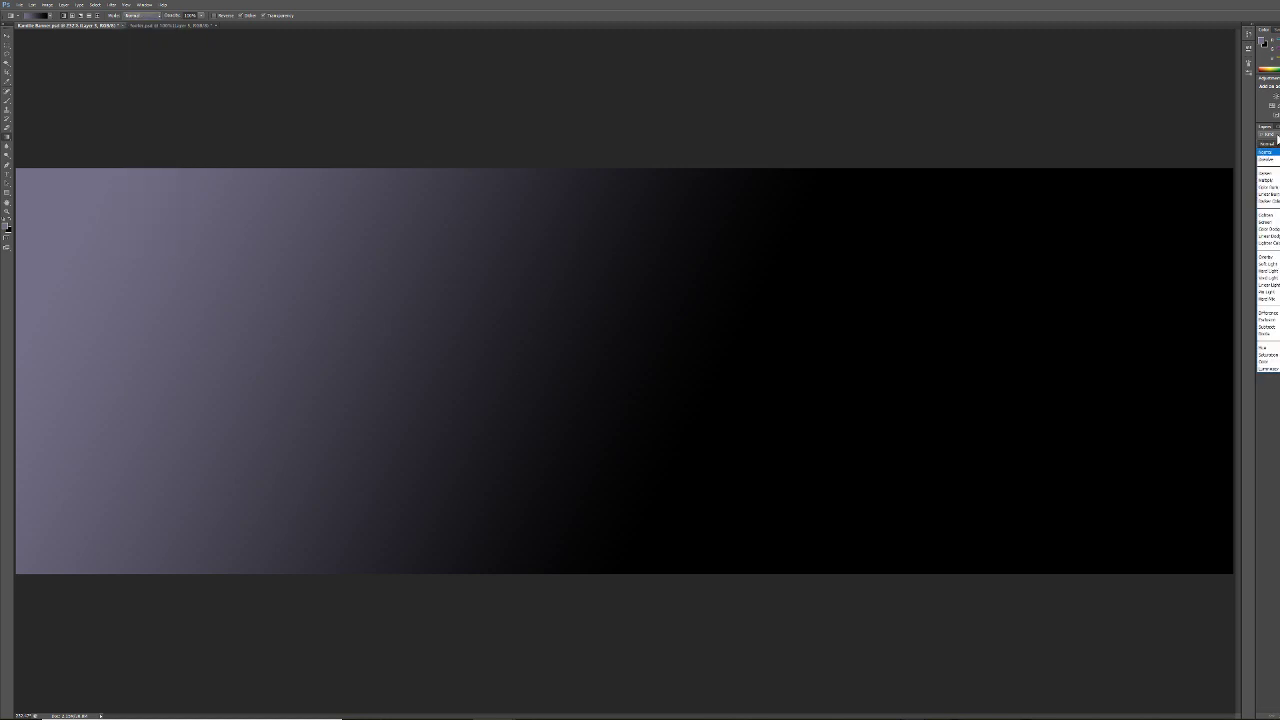
key(Down)
key(Down)
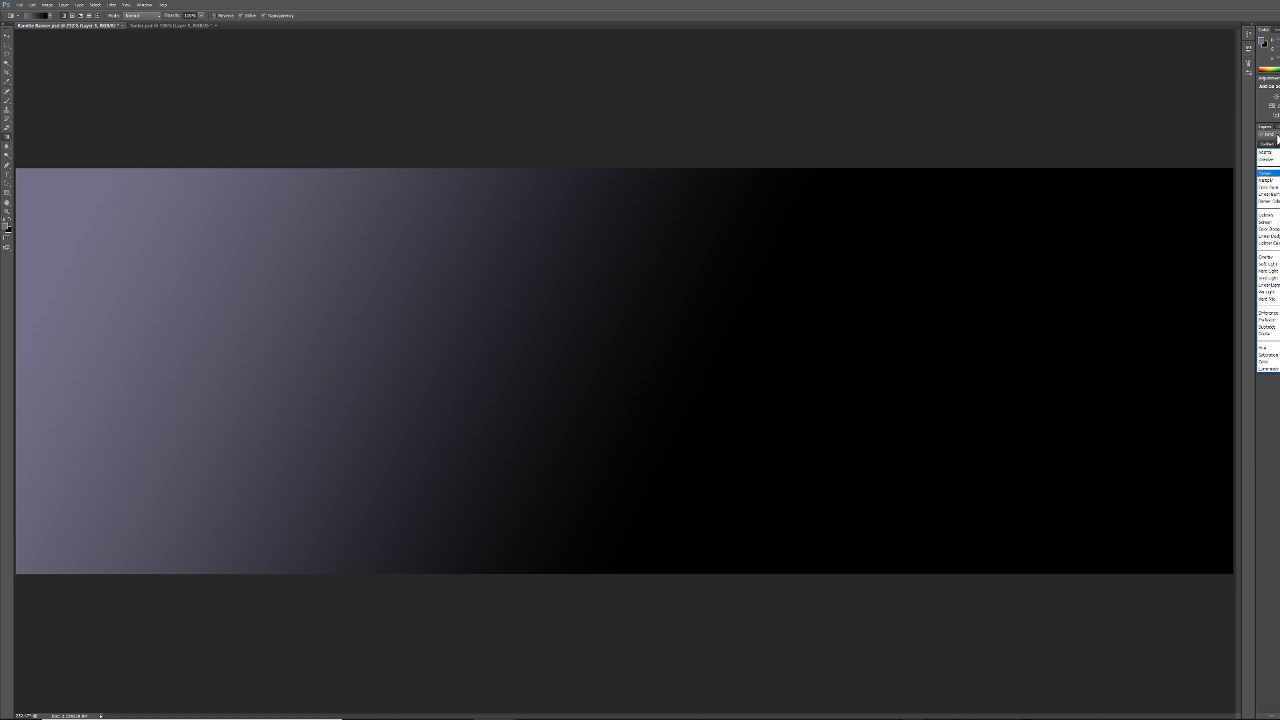
key(Down)
key(Down)
key(Up)
key(Up)
key(Return)
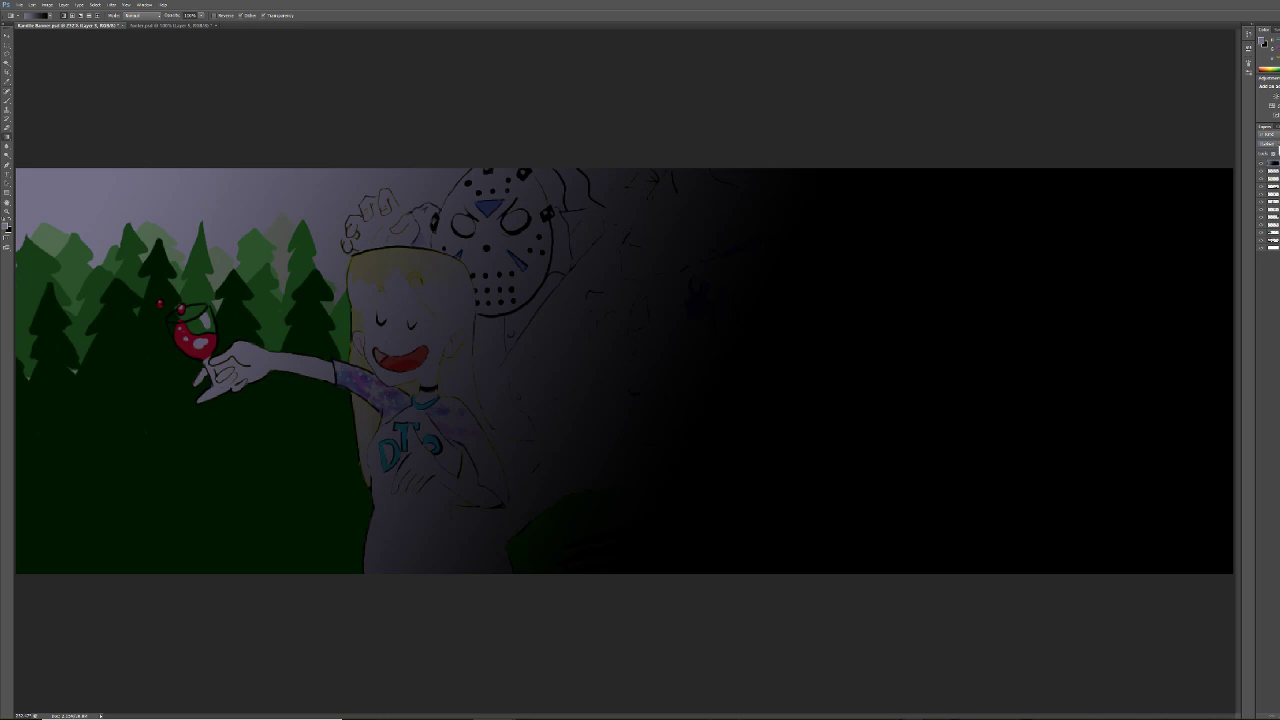
key(Down)
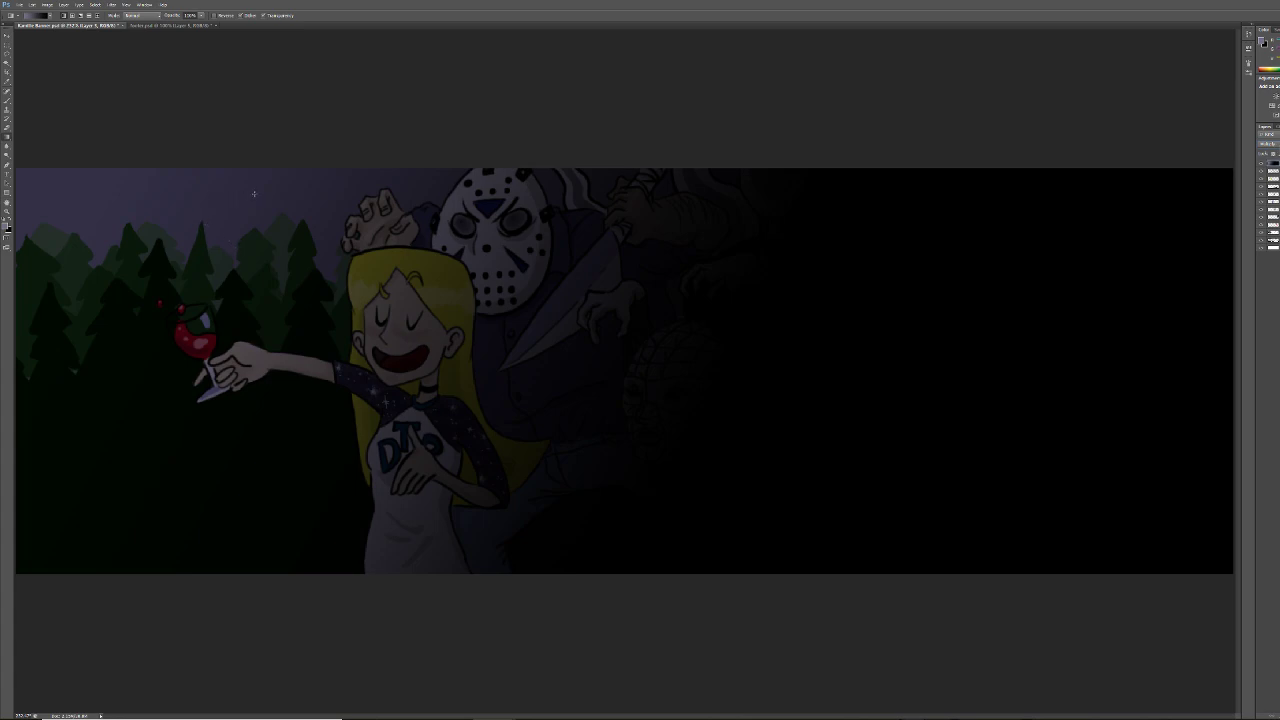
Redraw the purple-to-black gradient across nearly the full banner so the darkness falls mainly on the clown and alien
drag(285, 196, 1006, 437)
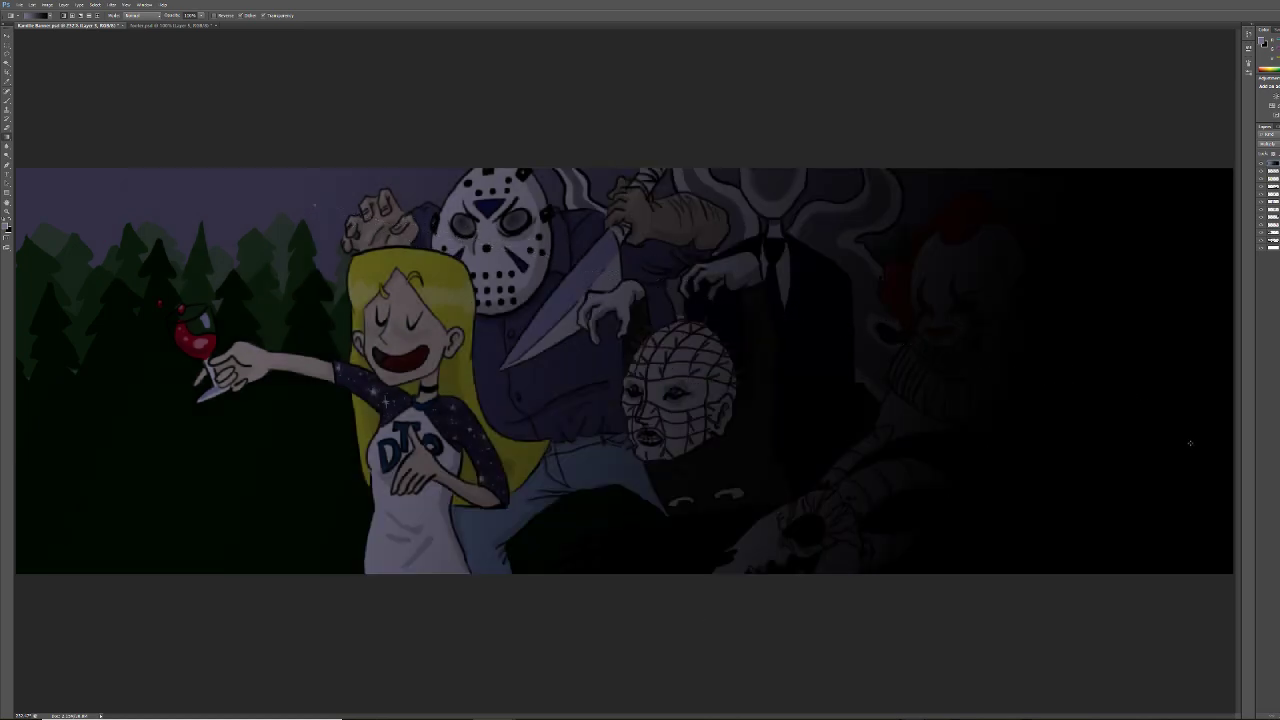
key(ctrl+z)
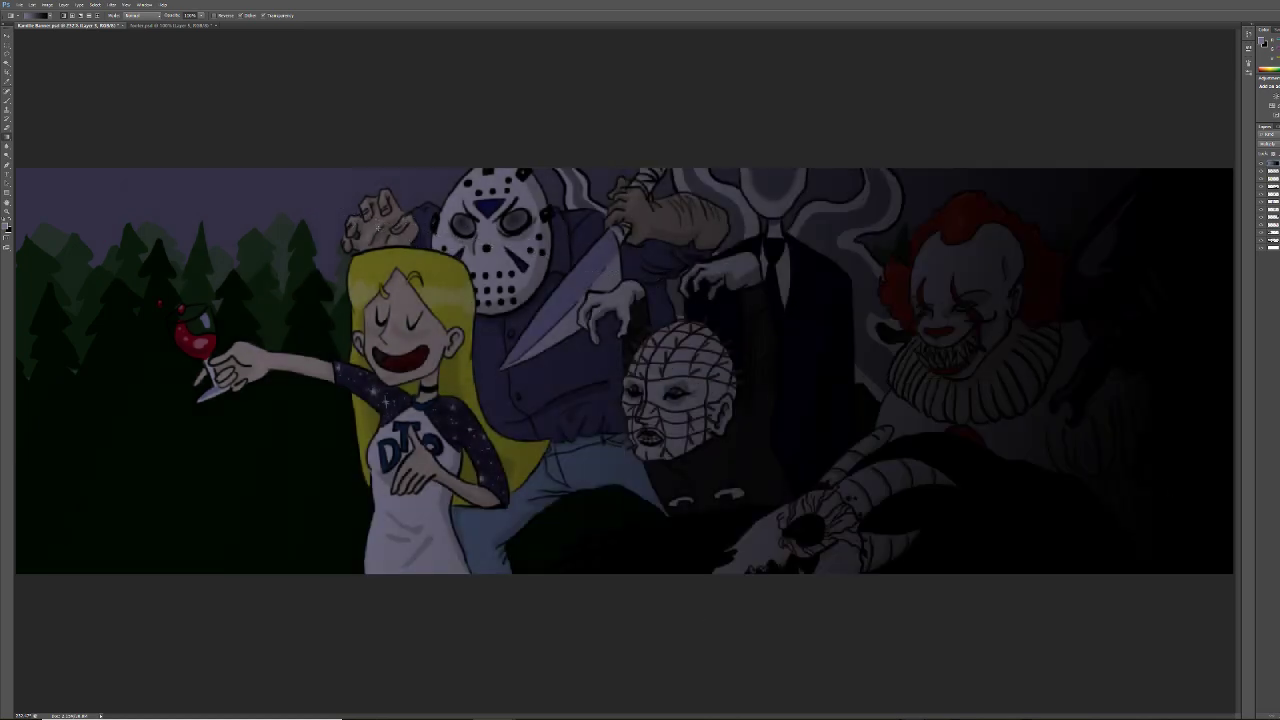
drag(160, 198, 1228, 516)
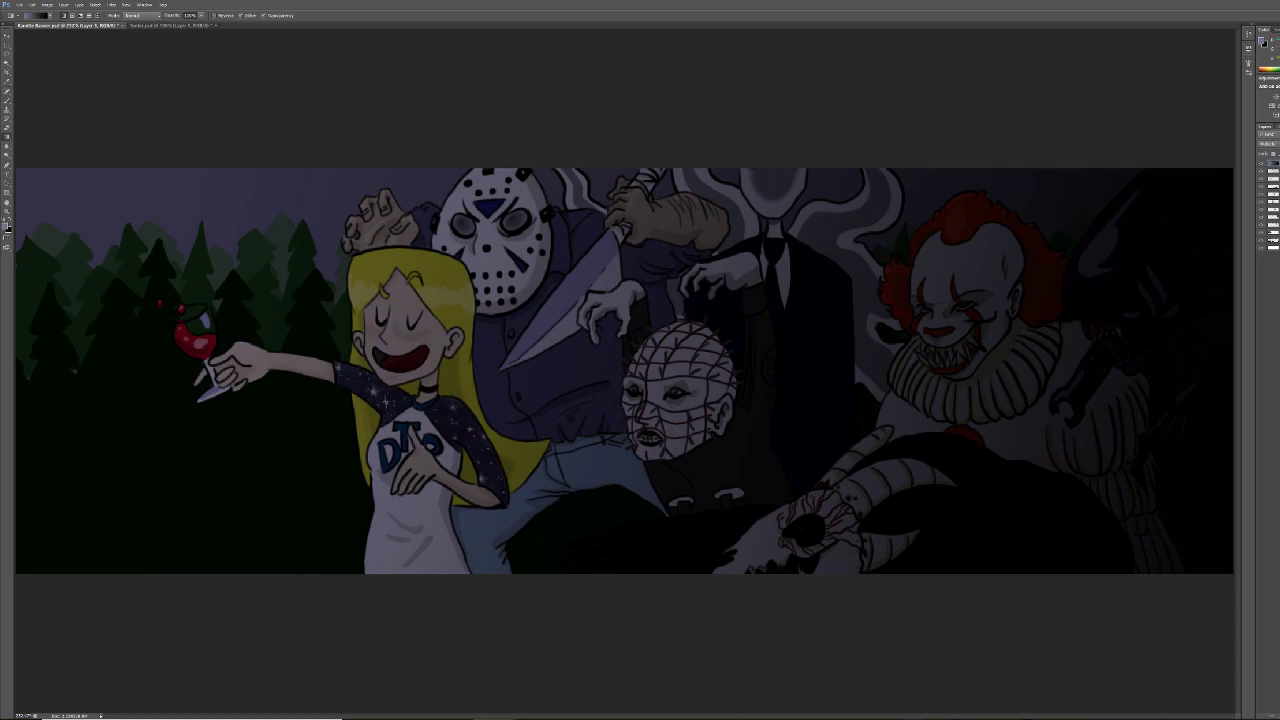
Try the other blend modes on the gradient layer one after another, and return it to Multiply
click(1266, 143)
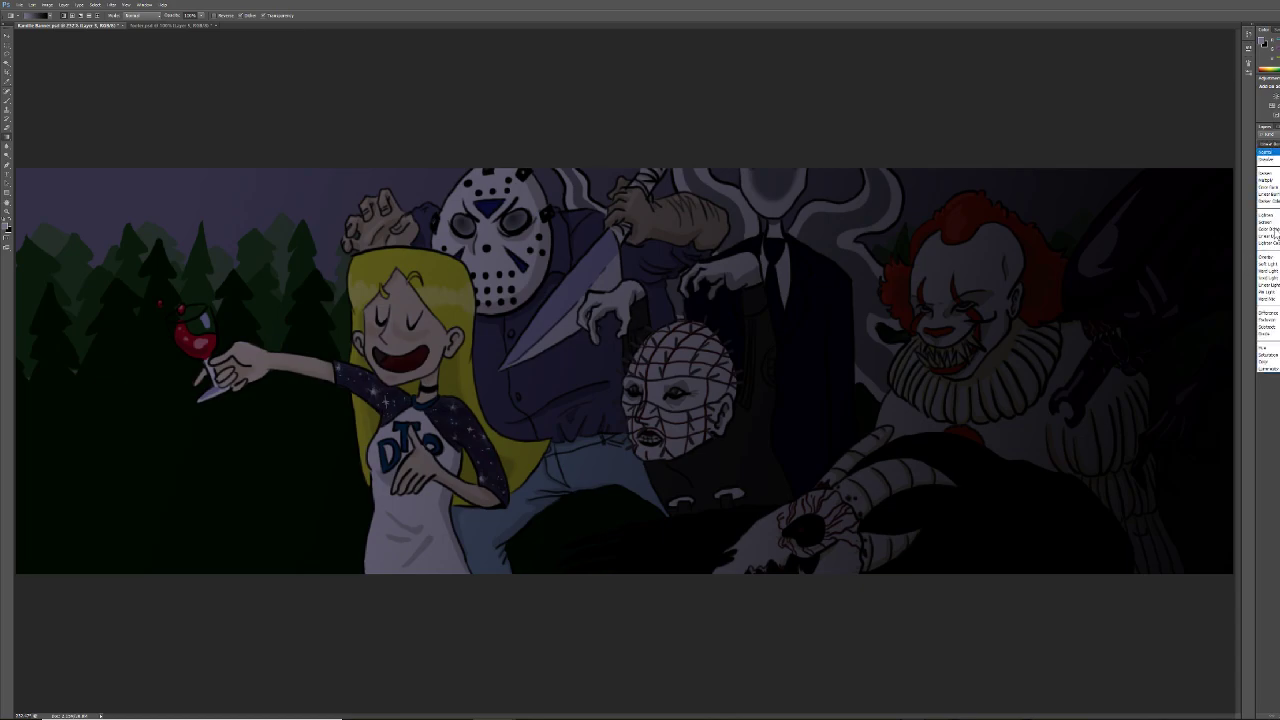
click(1266, 191)
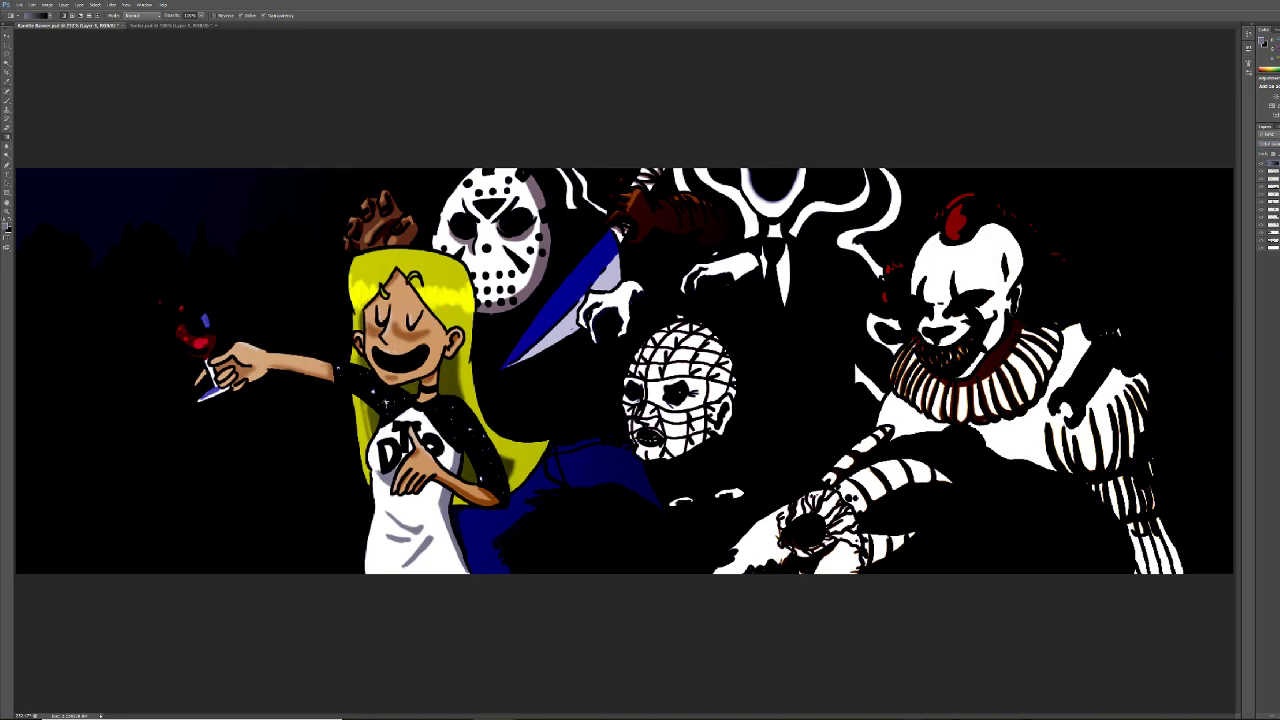
key(shift+plus)
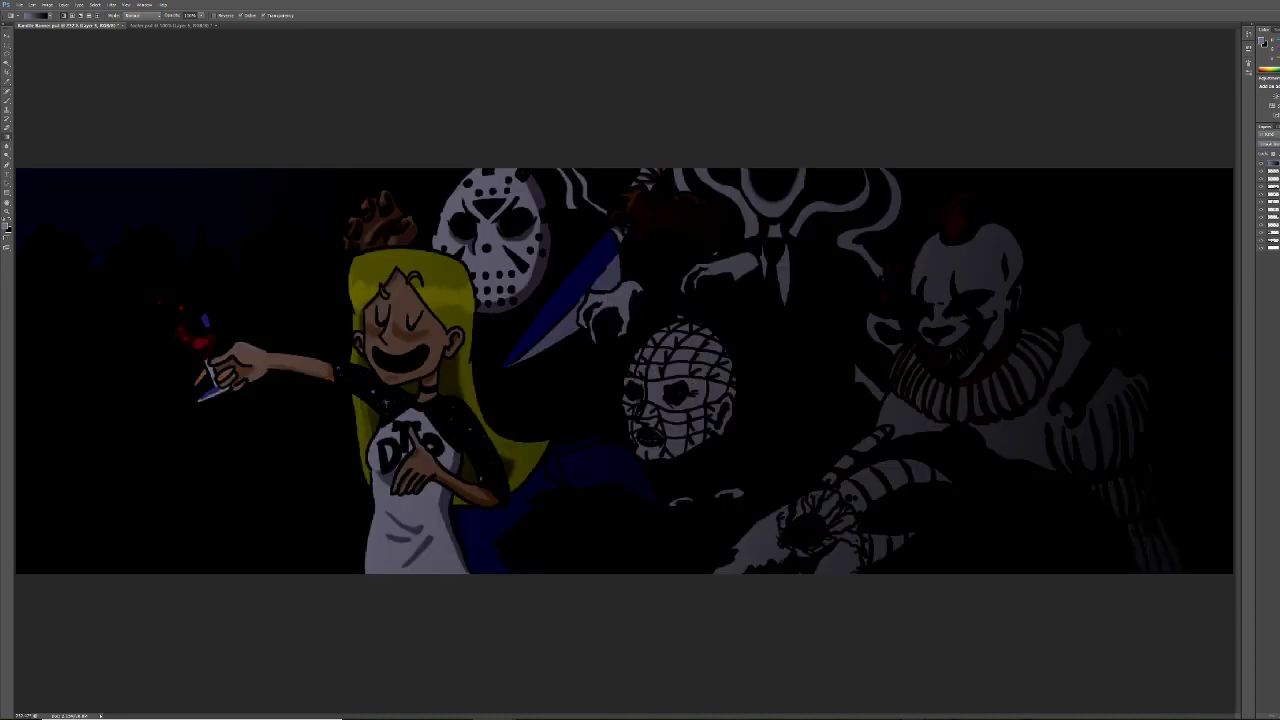
key(shift+plus)
key(shift+plus)
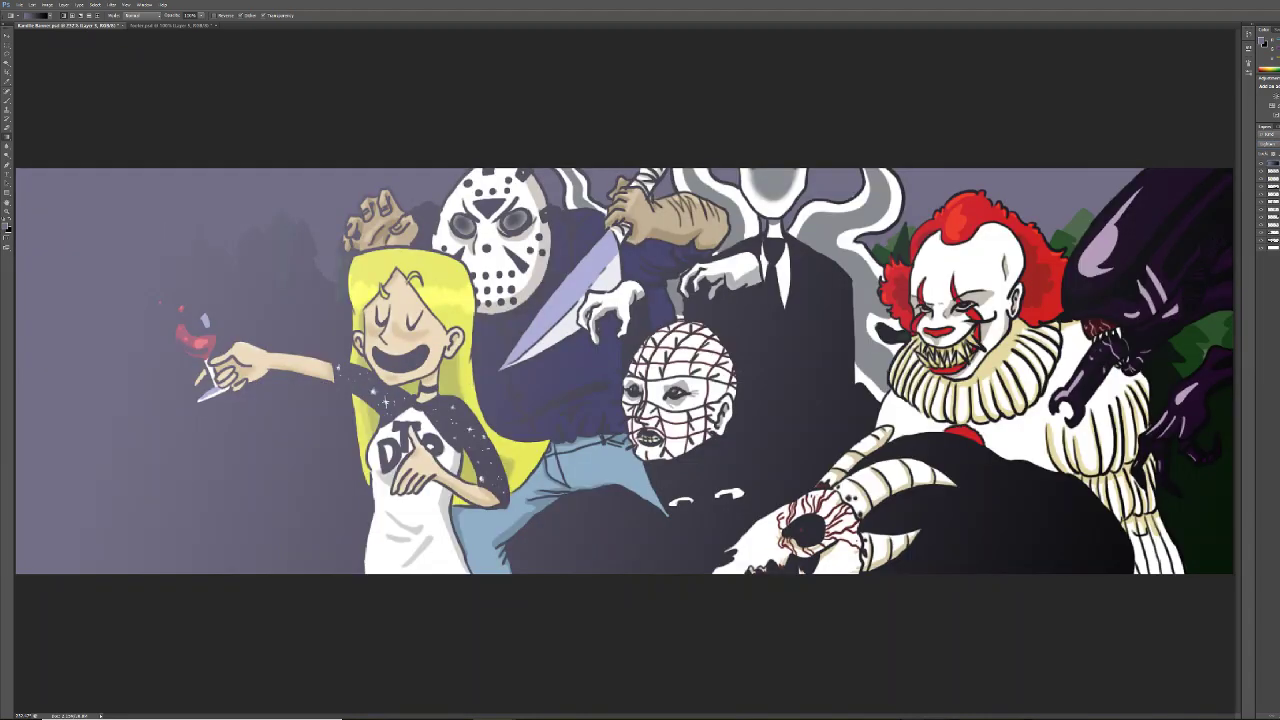
key(shift+plus)
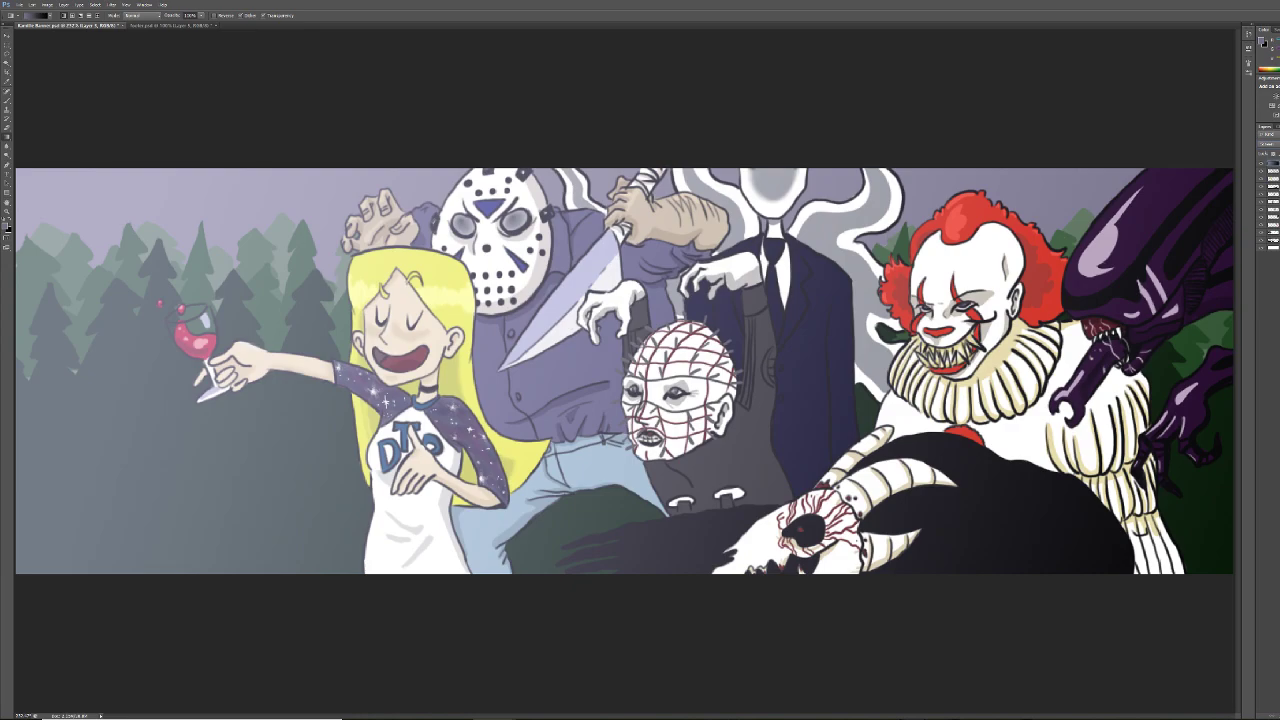
key(shift+plus)
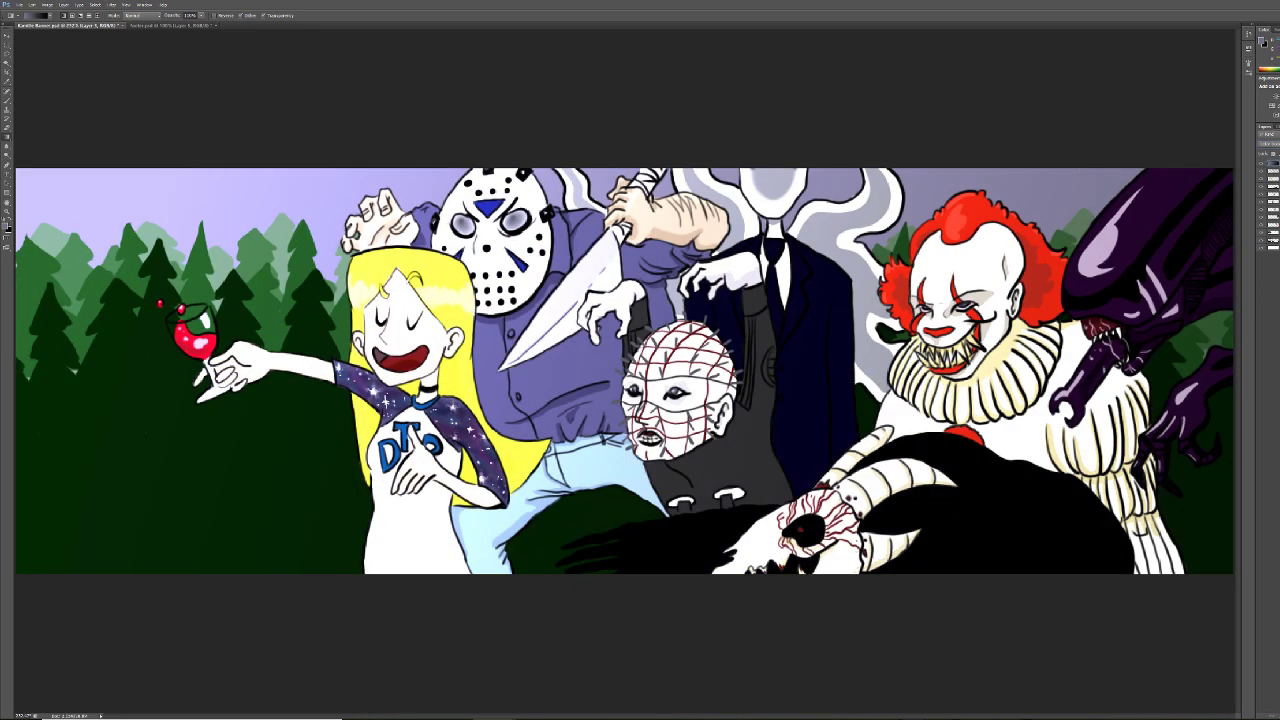
key(shift+plus)
key(shift+plus)
key(shift+plus)
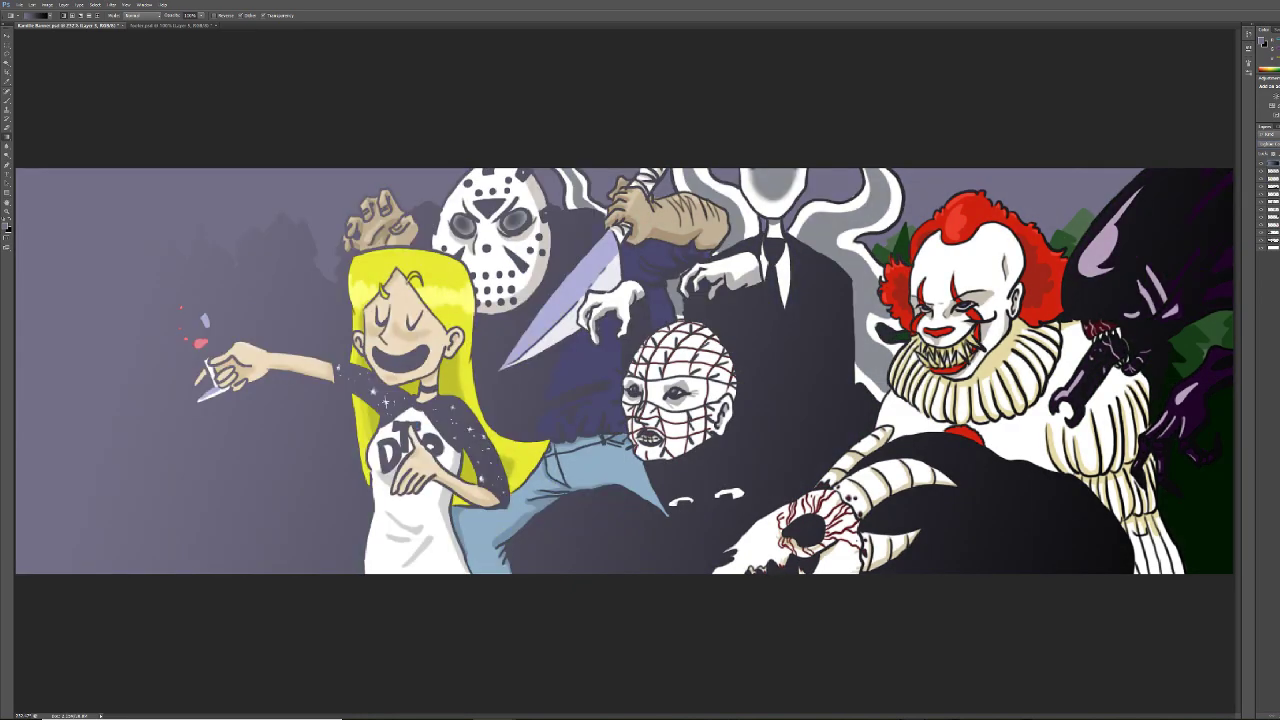
key(shift+plus)
key(shift+plus)
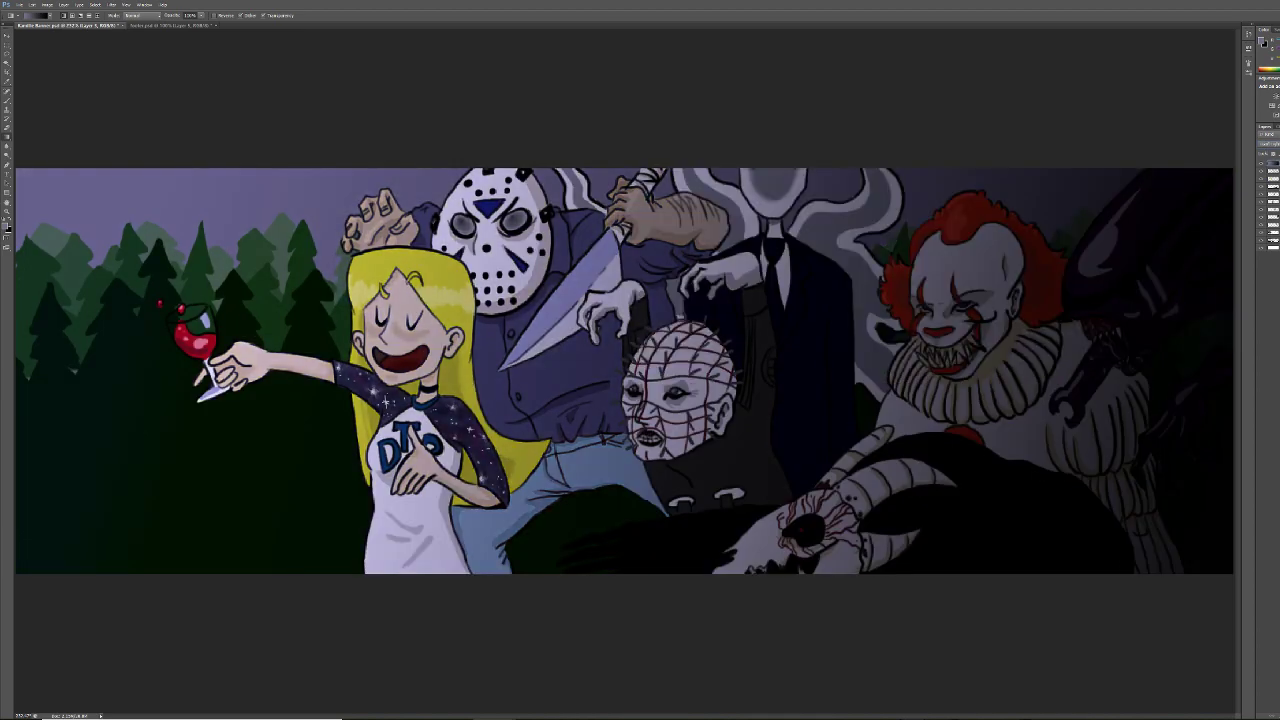
key(shift+plus)
key(shift+plus)
key(shift+plus)
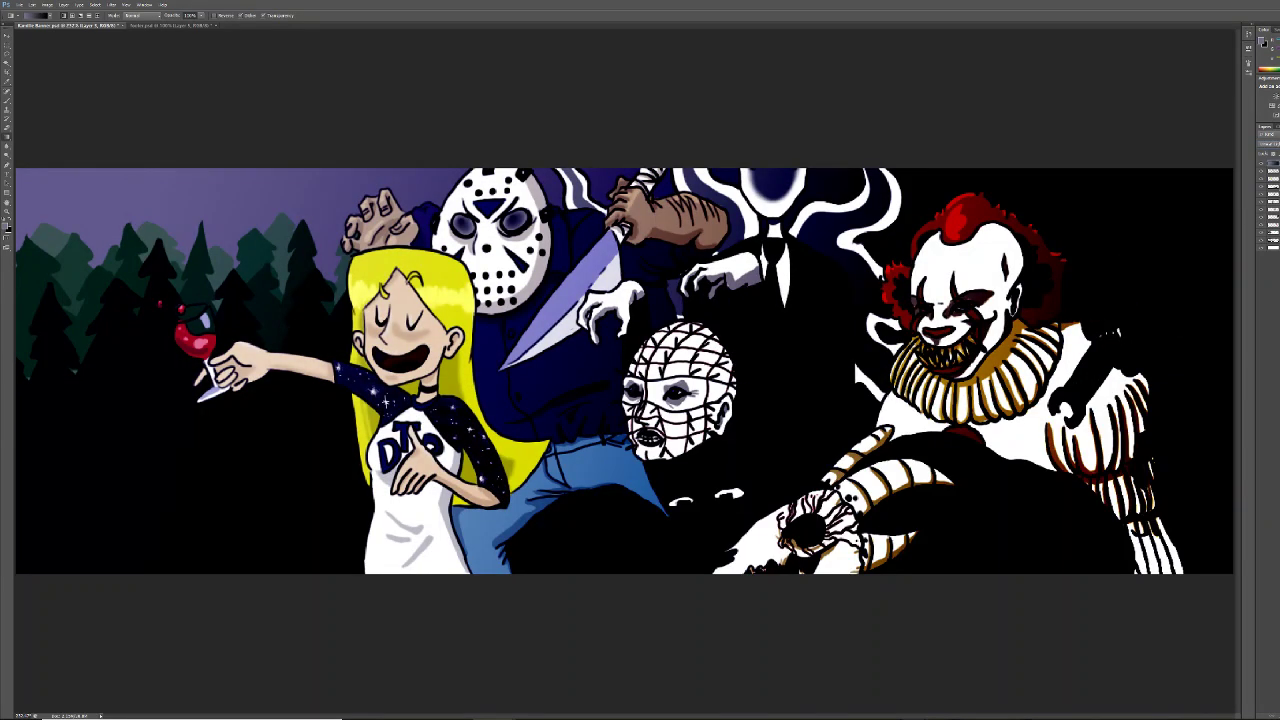
key(shift+plus)
key(shift+plus)
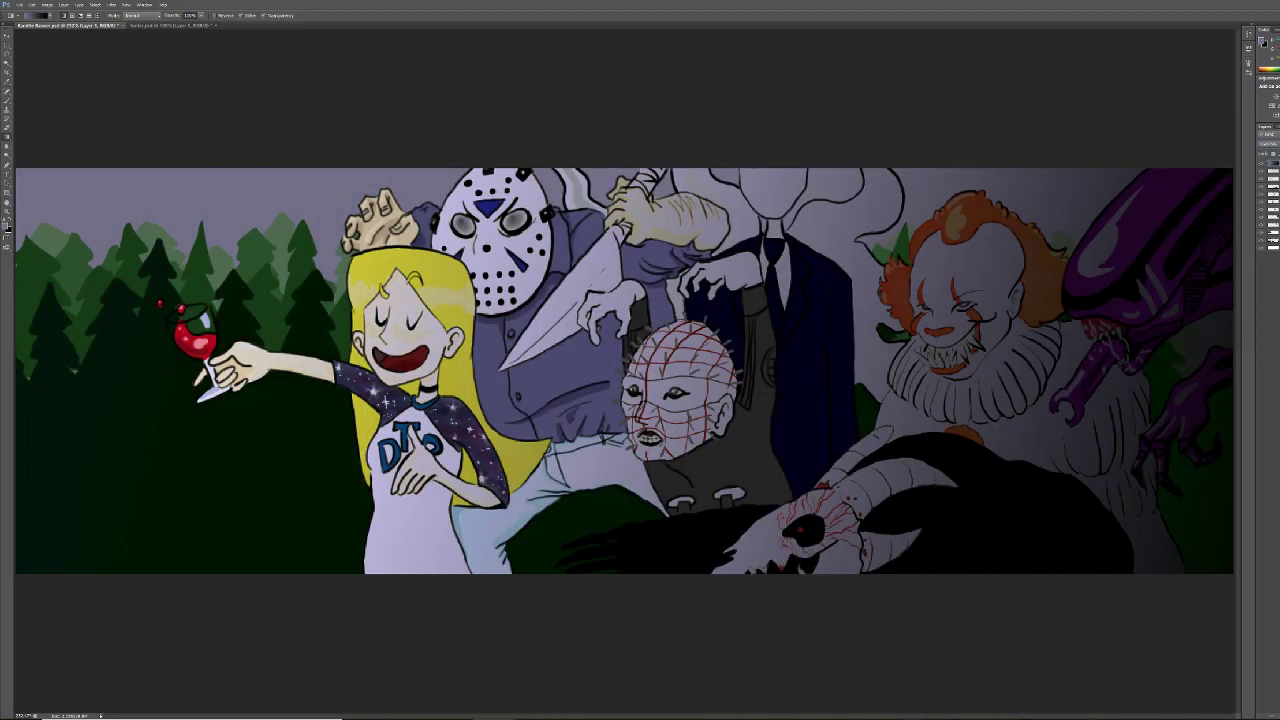
key(shift+plus)
key(shift+plus)
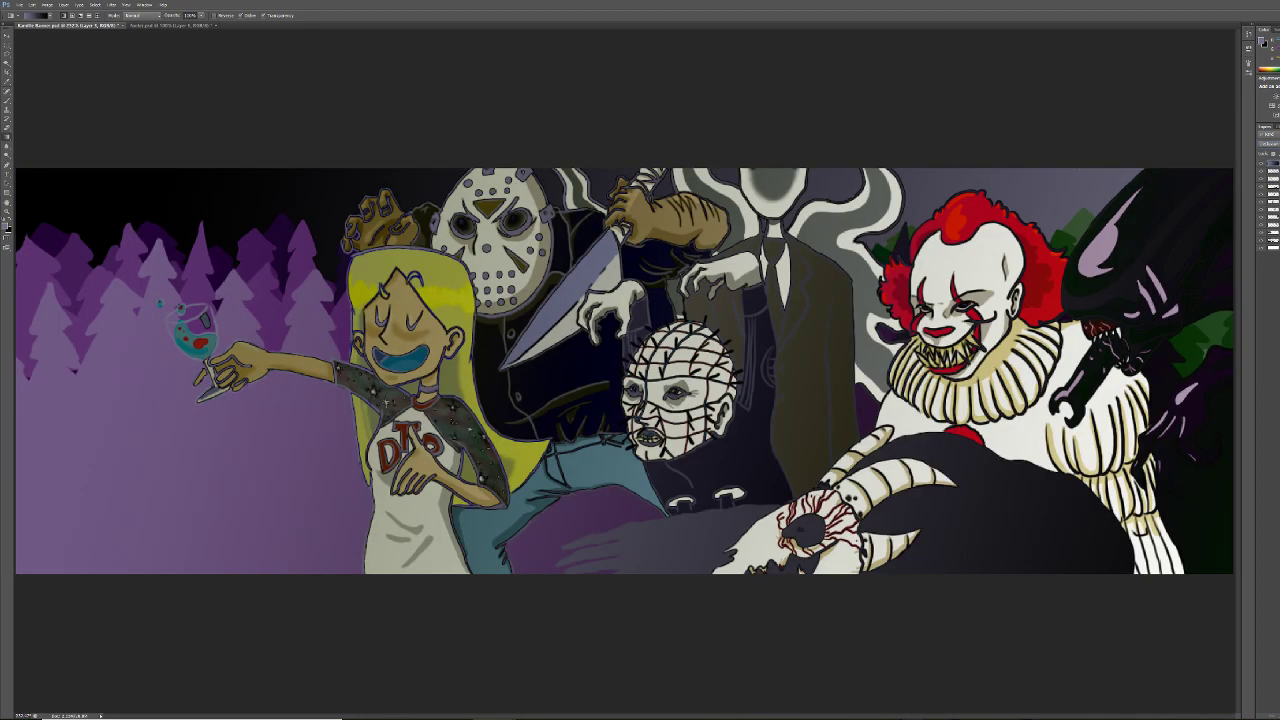
key(shift+plus)
key(shift+plus)
key(shift+plus)
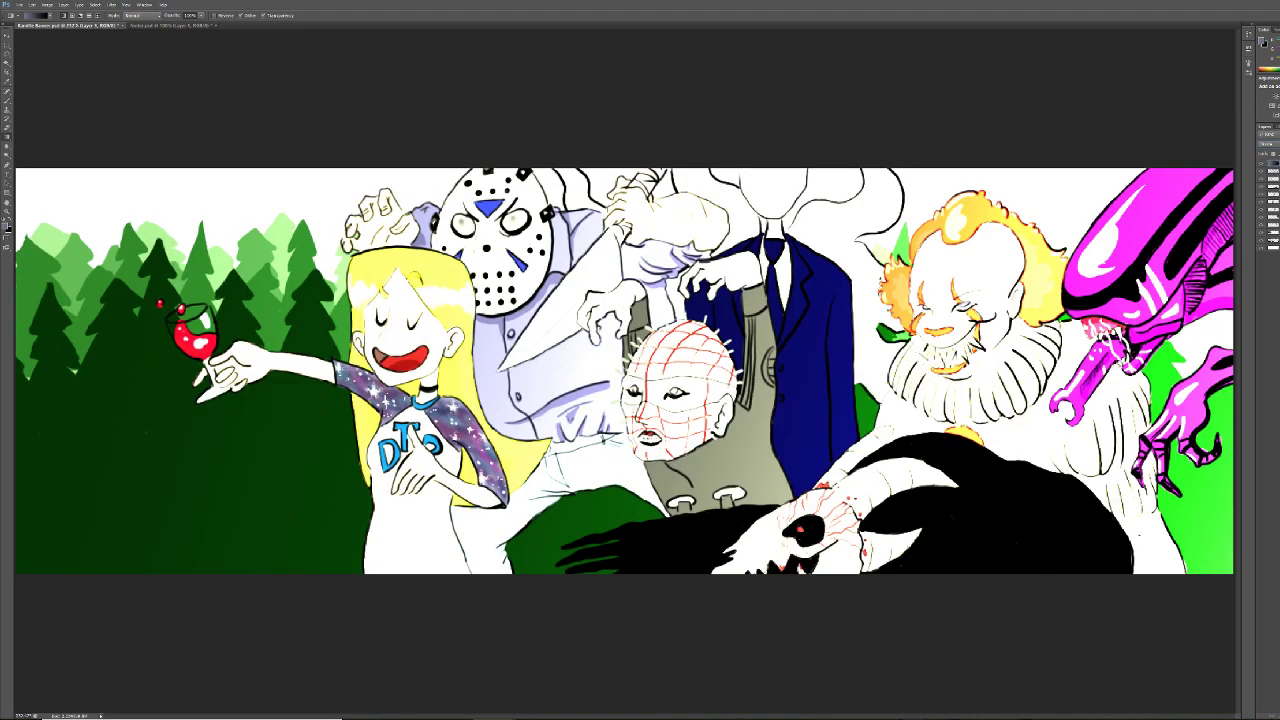
key(shift+plus)
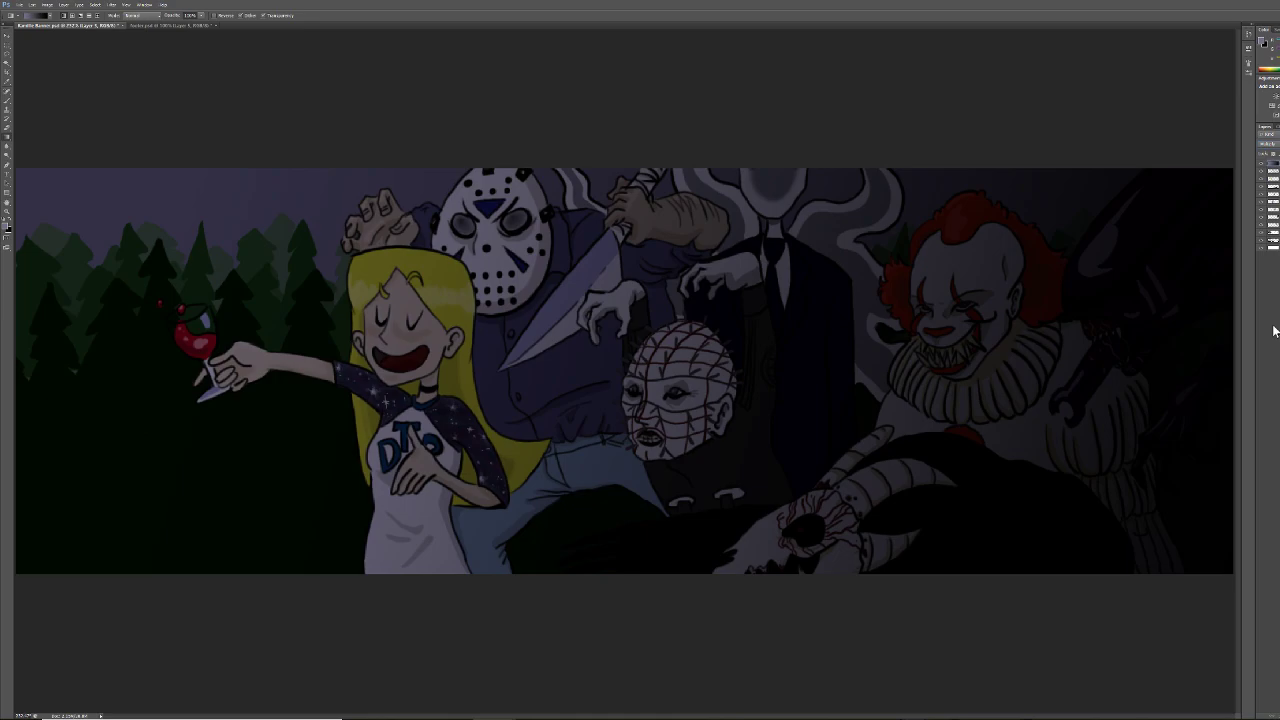
Change the gradient's black end colour to dark gray and redraw the gradient diagonally from the upper-left sky to the clown's lower body
click(10, 232)
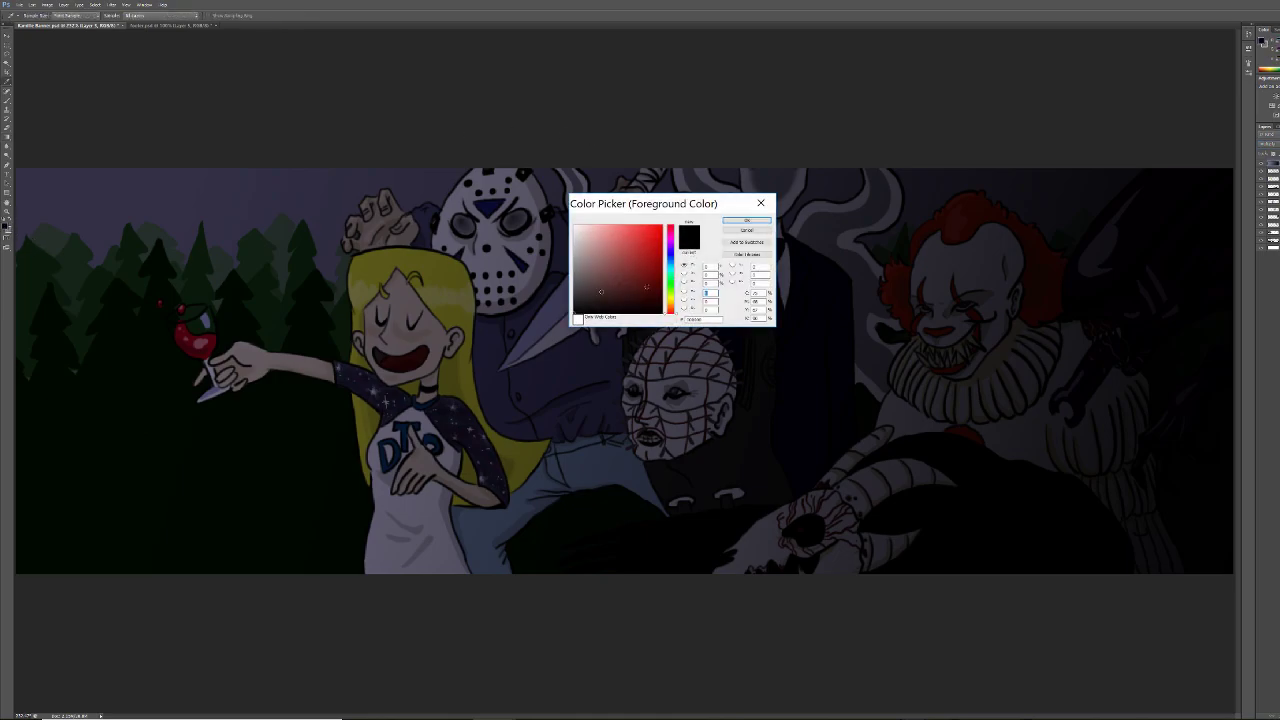
click(746, 220)
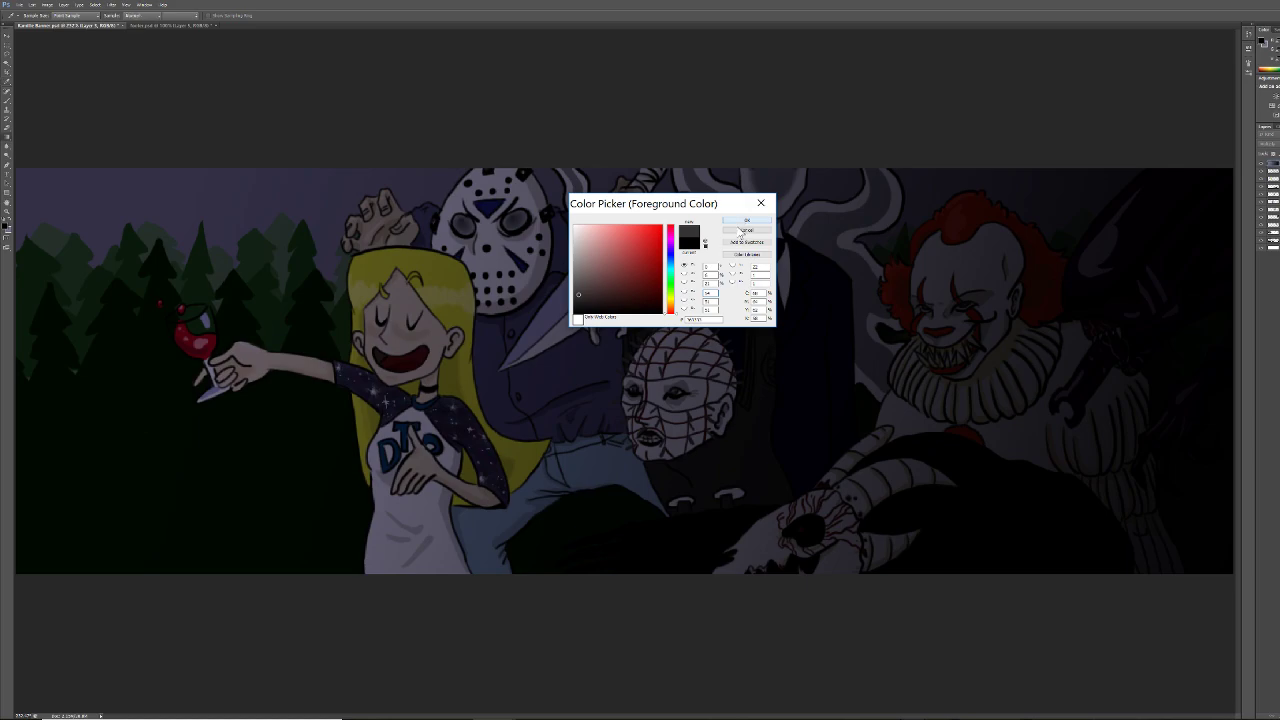
click(10, 223)
drag(117, 179, 1110, 434)
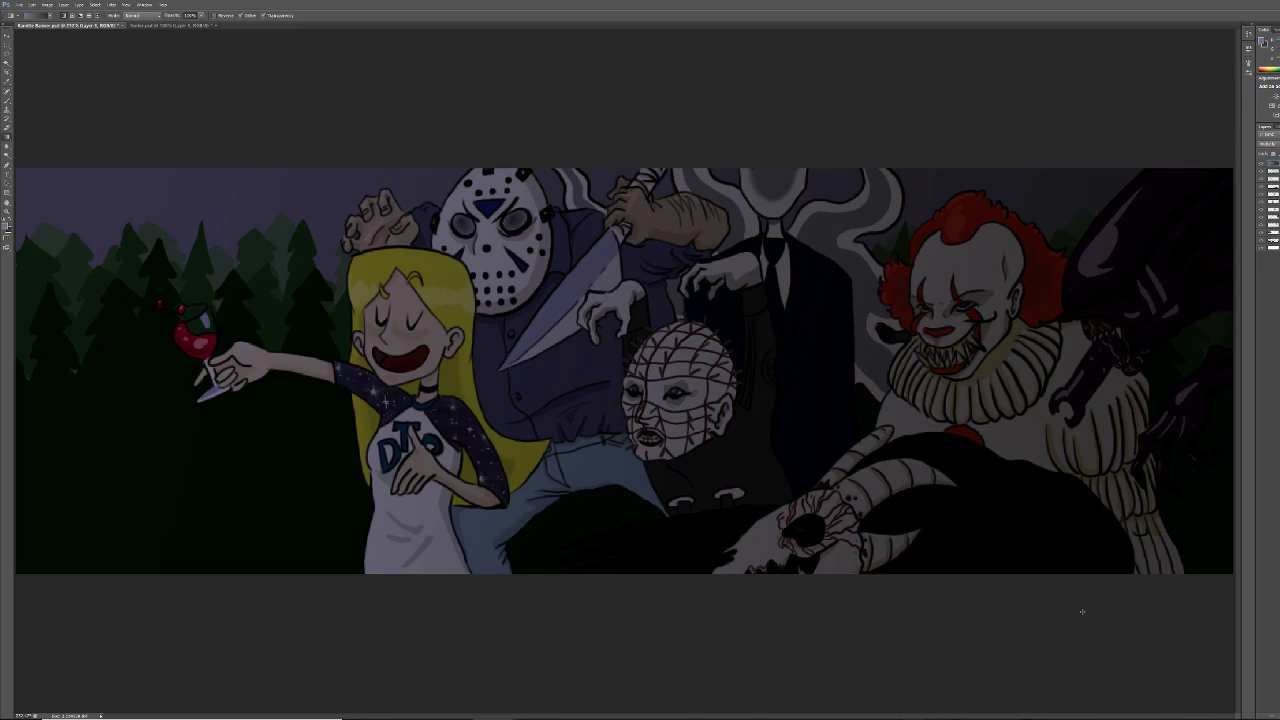
Add a new layer above the gradient layer and set the foreground colour to a vivid blue-violet
click(1262, 168)
click(1262, 167)
key(ctrl+shift+alt+n)
click(7, 230)
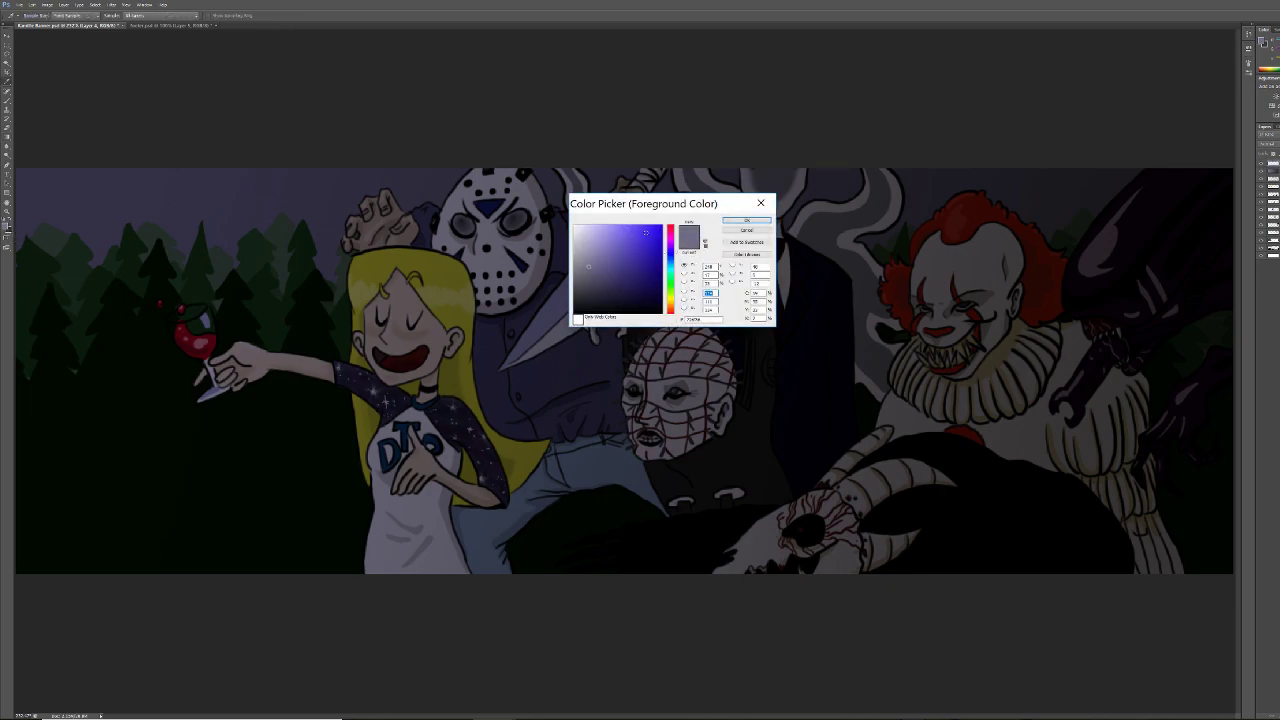
click(742, 221)
click(9, 53)
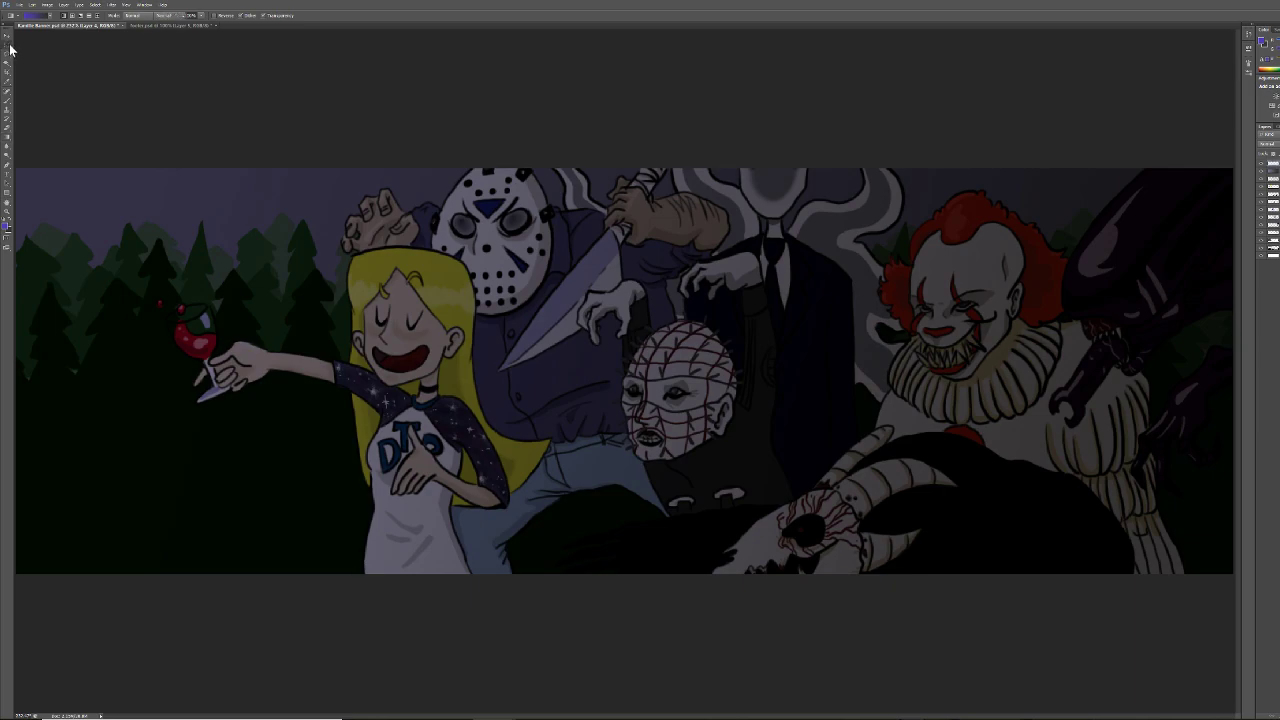
click(52, 54)
drag(113, 539, 301, 421)
key(shift)
click(10, 37)
click(186, 458)
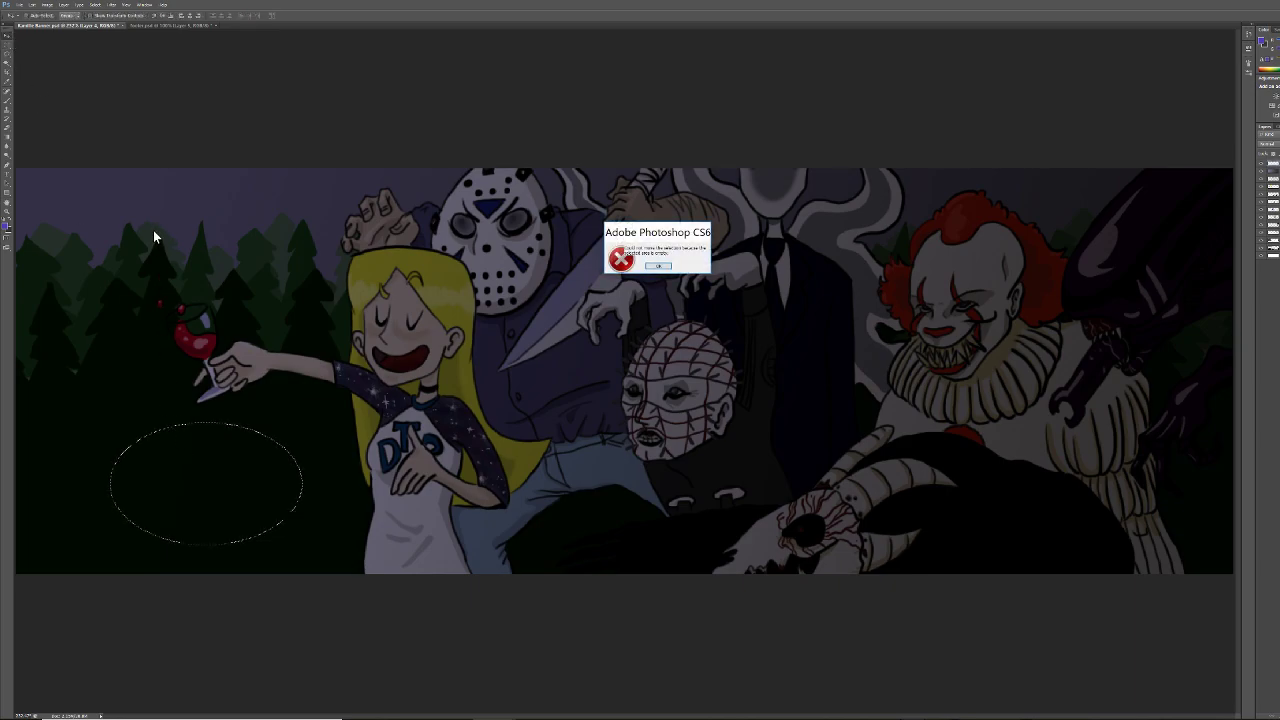
click(659, 265)
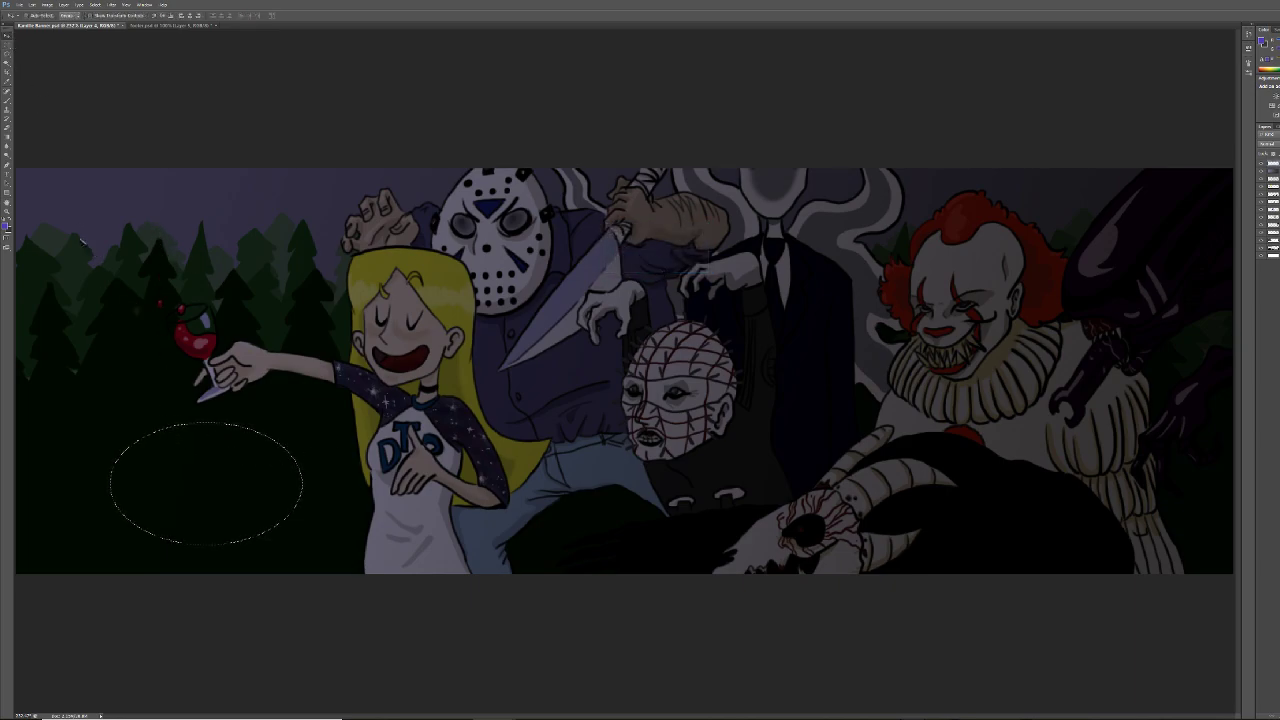
click(10, 47)
drag(45, 201, 250, 351)
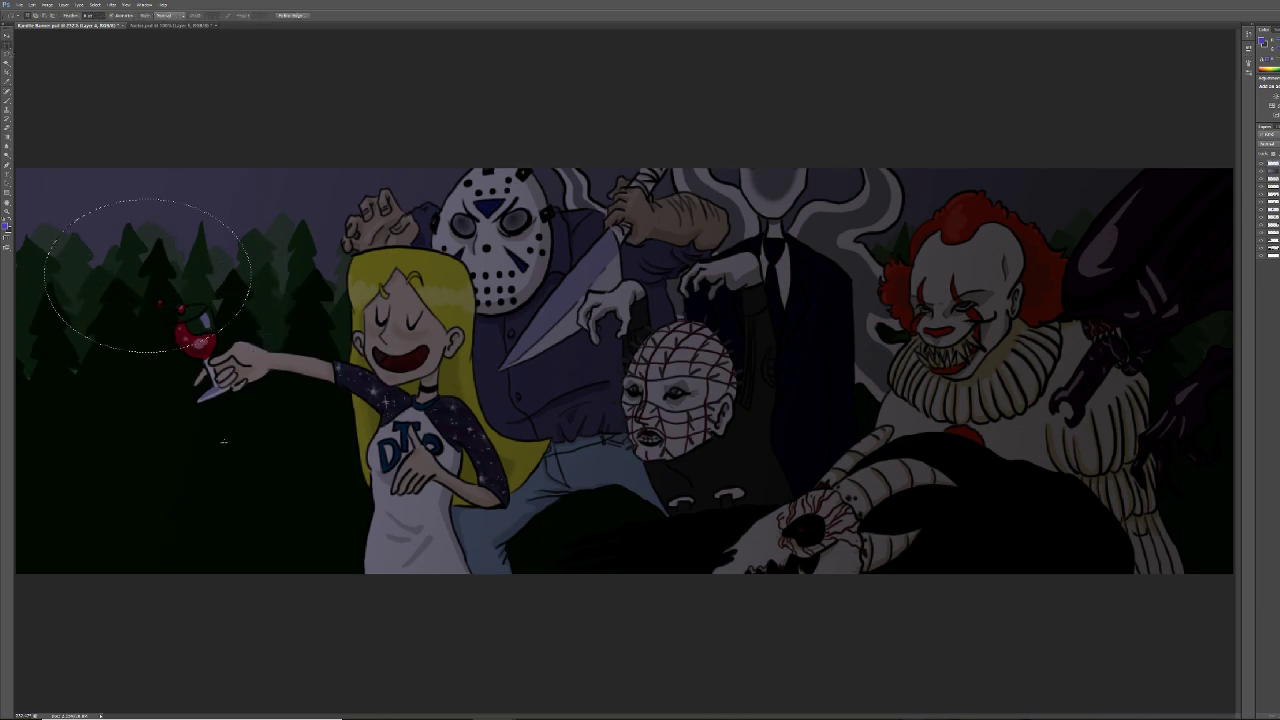
click(70, 201)
Select an oval above the wine glass beside the woman's head, fill it with the blue-violet colour, and deselect it
drag(328, 316, 191, 193)
mouse_move(8, 137)
mouse_down()
mouse_move(54, 160)
mouse_move(54, 142)
mouse_up()
click(278, 265)
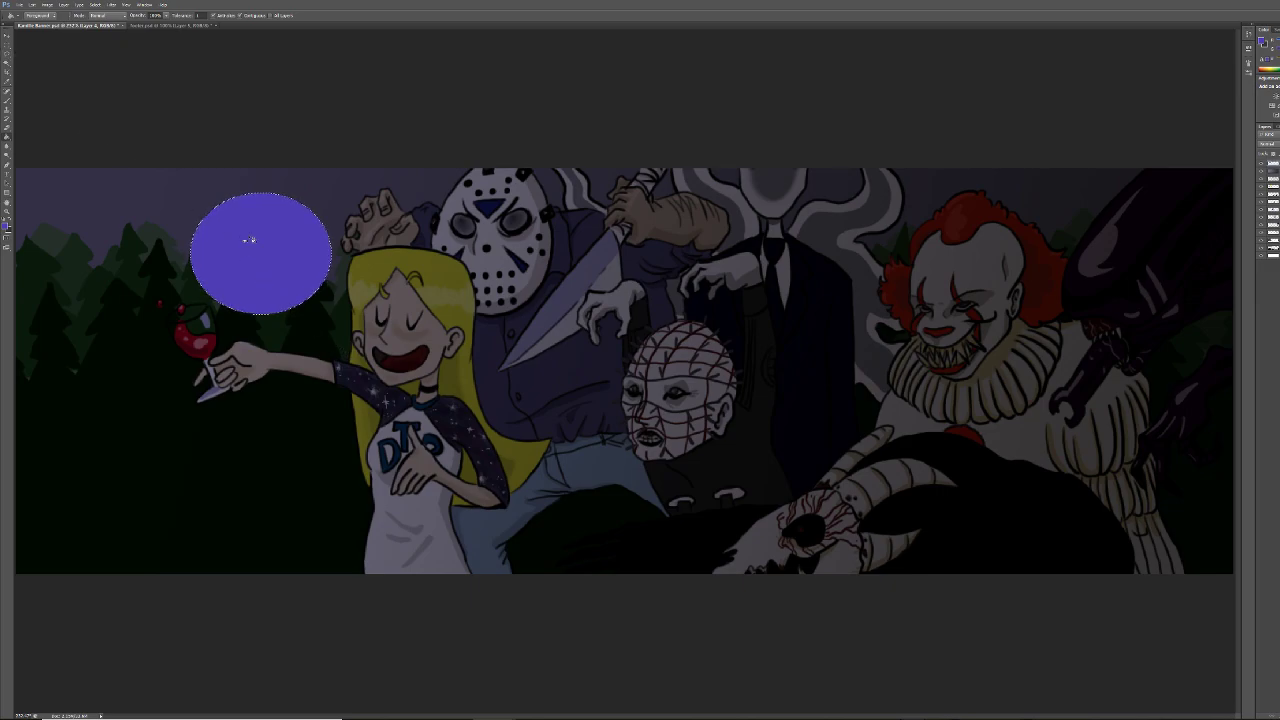
shift+right_click(251, 240)
click(12, 56)
click(12, 48)
right_click(231, 215)
click(240, 222)
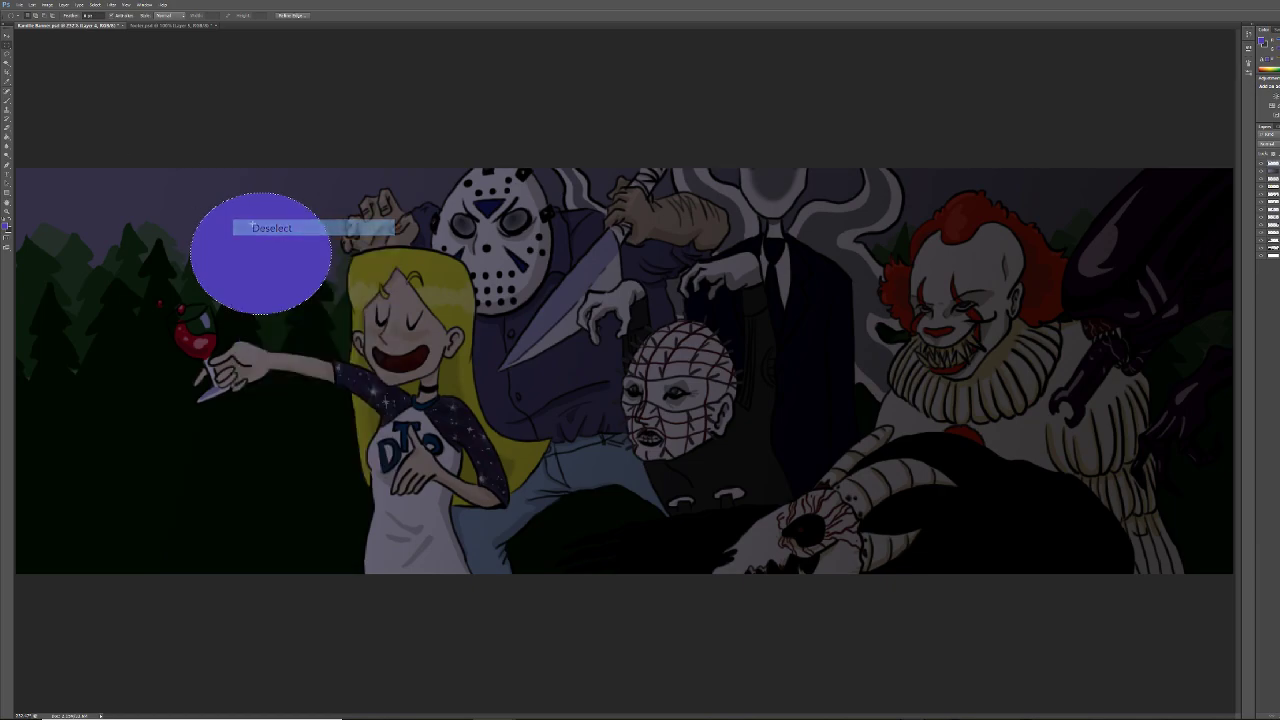
Paint a small pointed tail from the oval toward the woman's face, and set the foreground colour to white
click(8, 101)
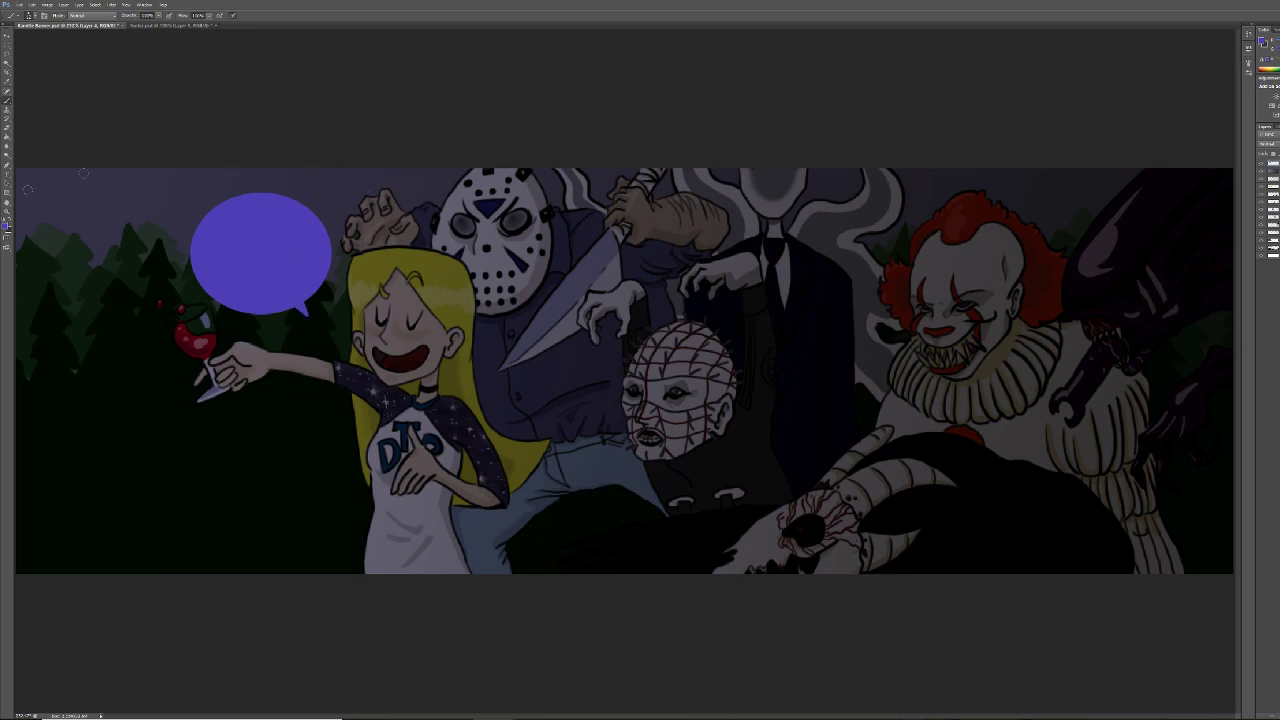
click(10, 225)
click(7, 225)
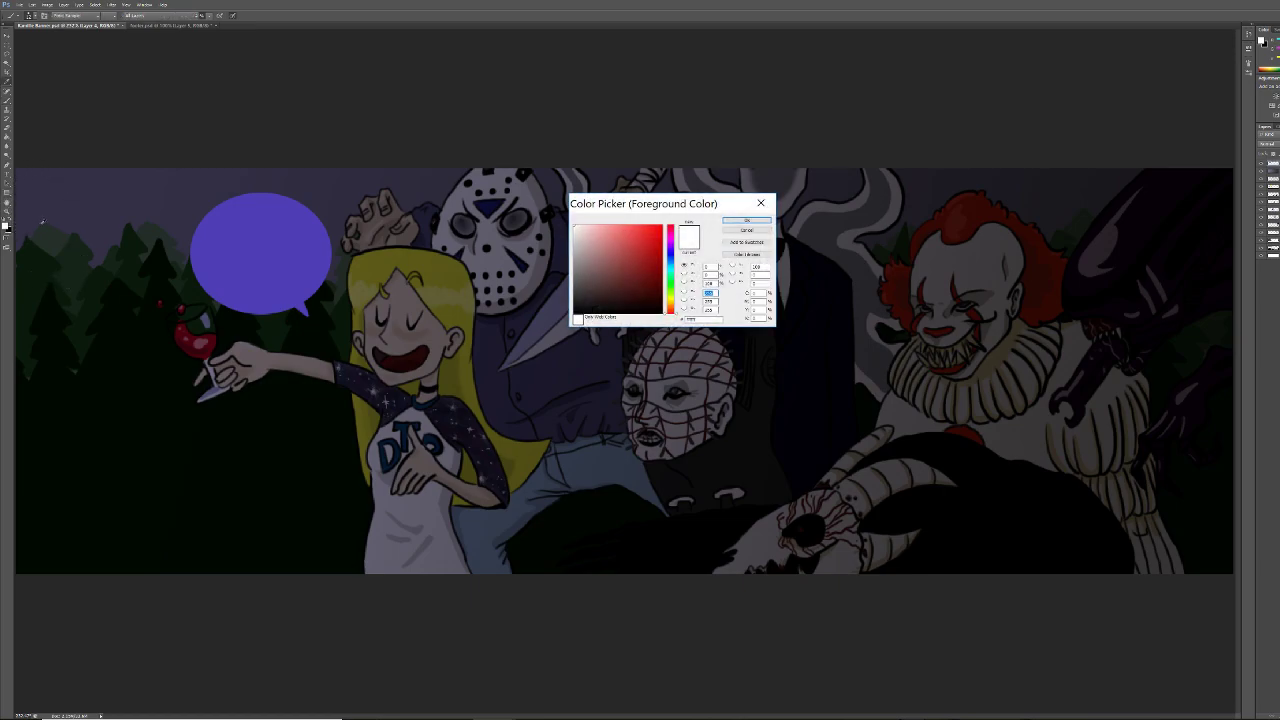
click(746, 220)
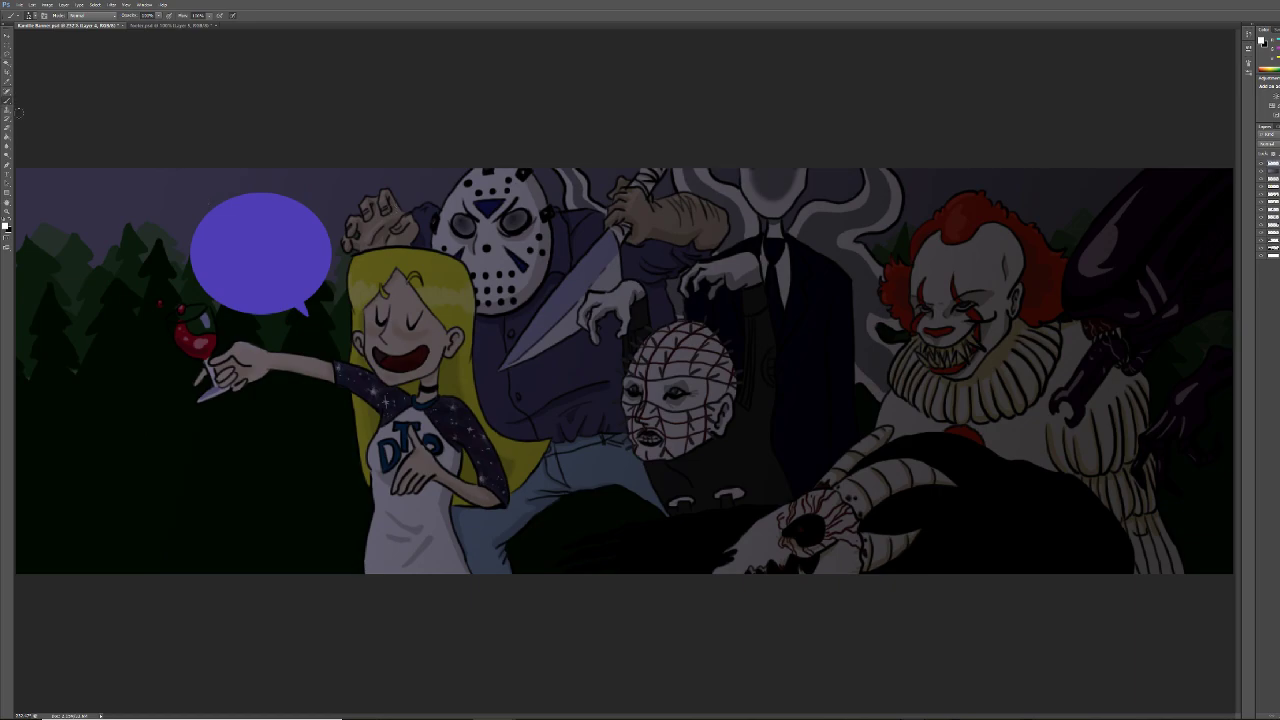
Start a white text line near the speech bubble's upper-left edge and reduce its font size from the preset sizes
click(8, 175)
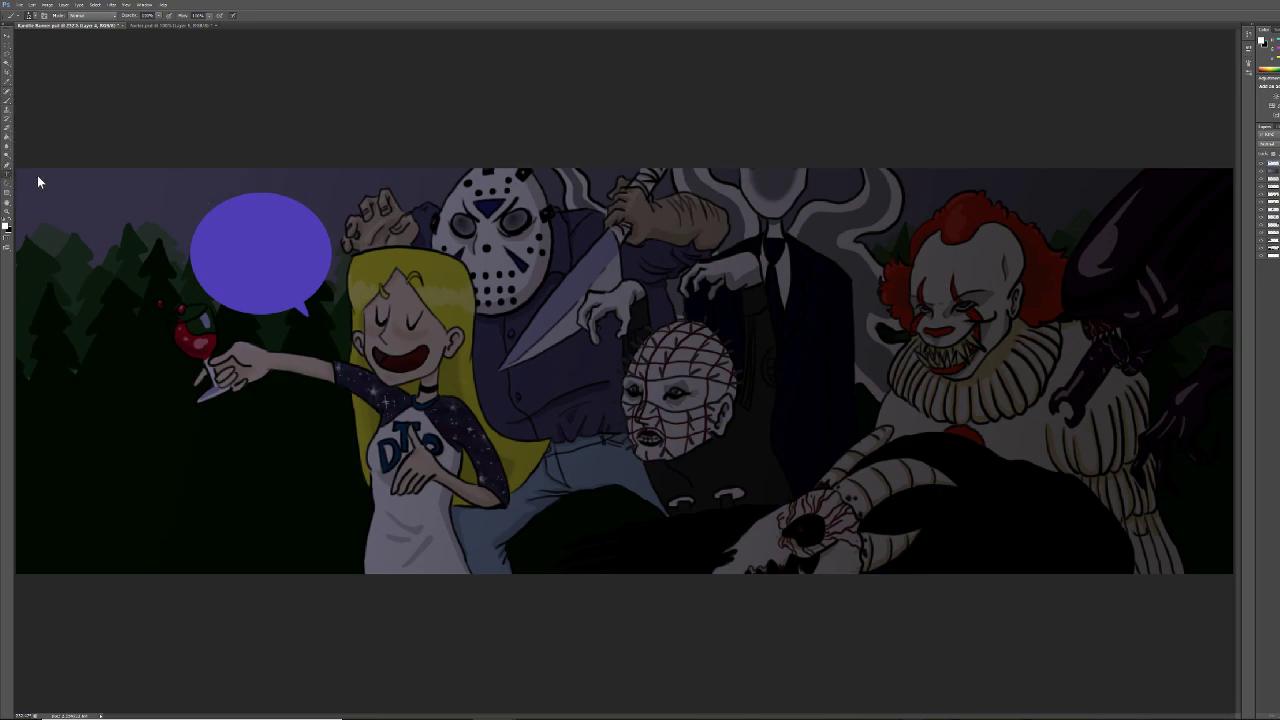
click(213, 242)
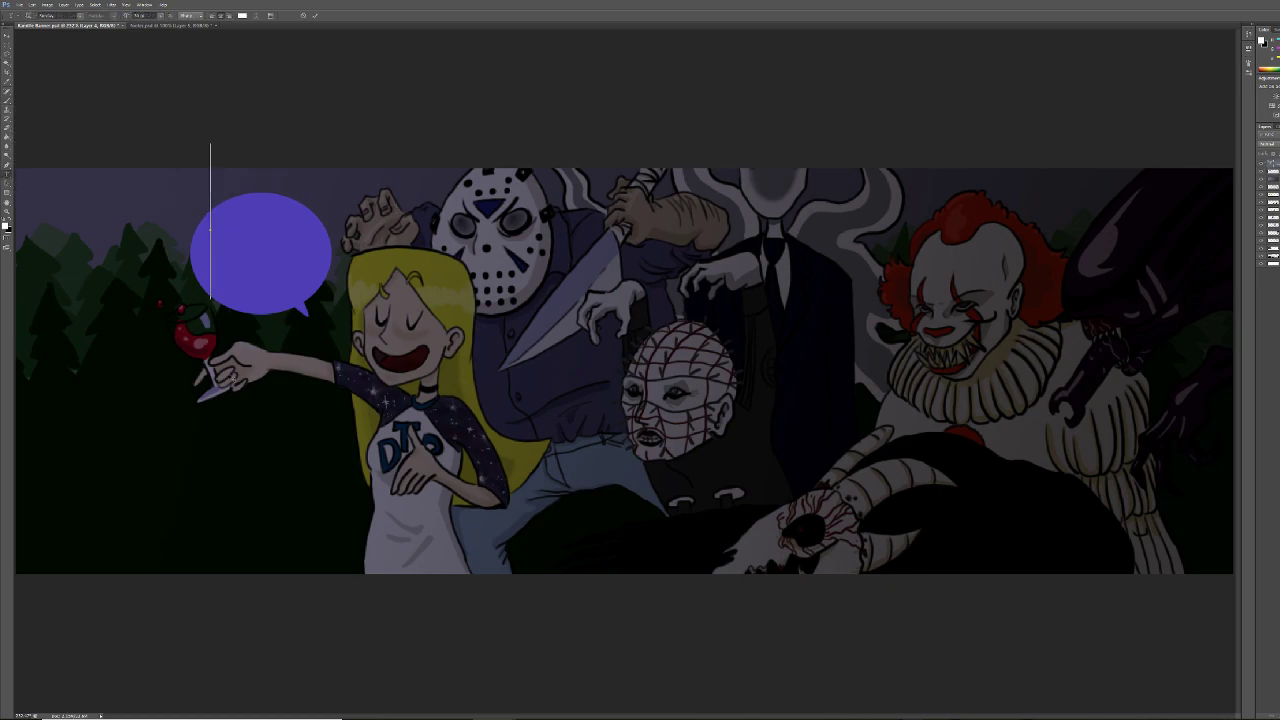
click(159, 17)
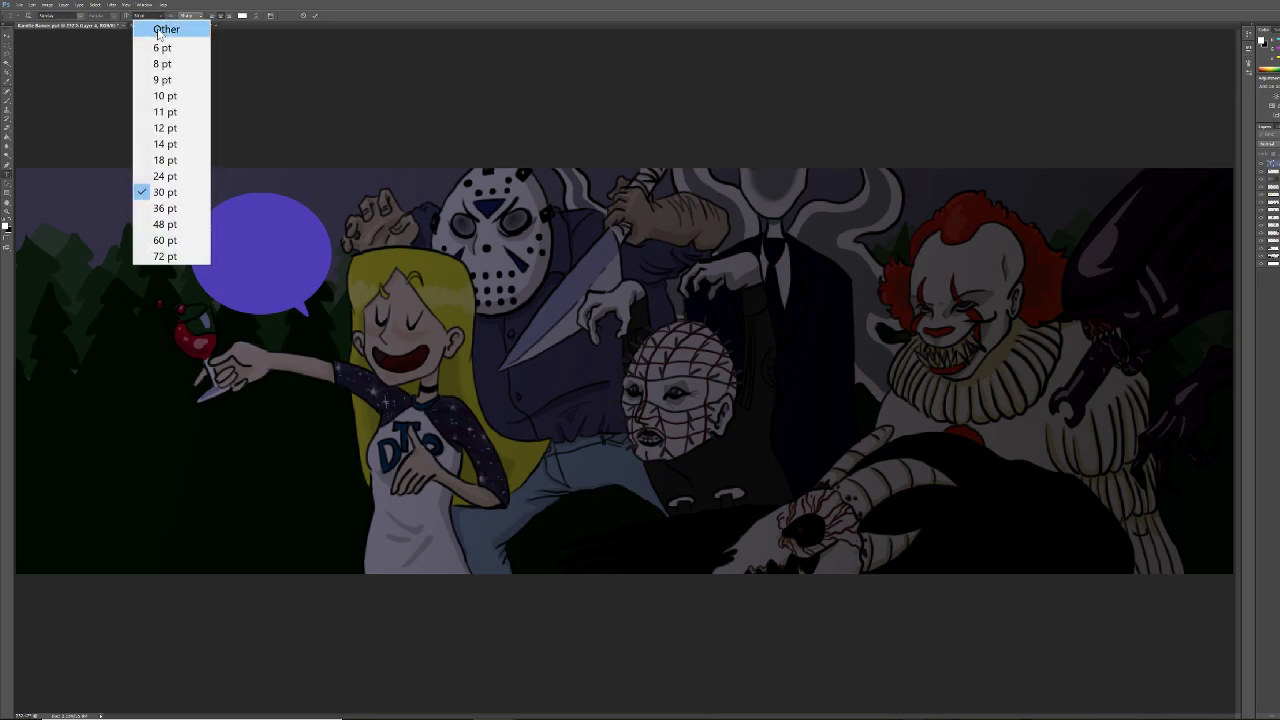
click(168, 126)
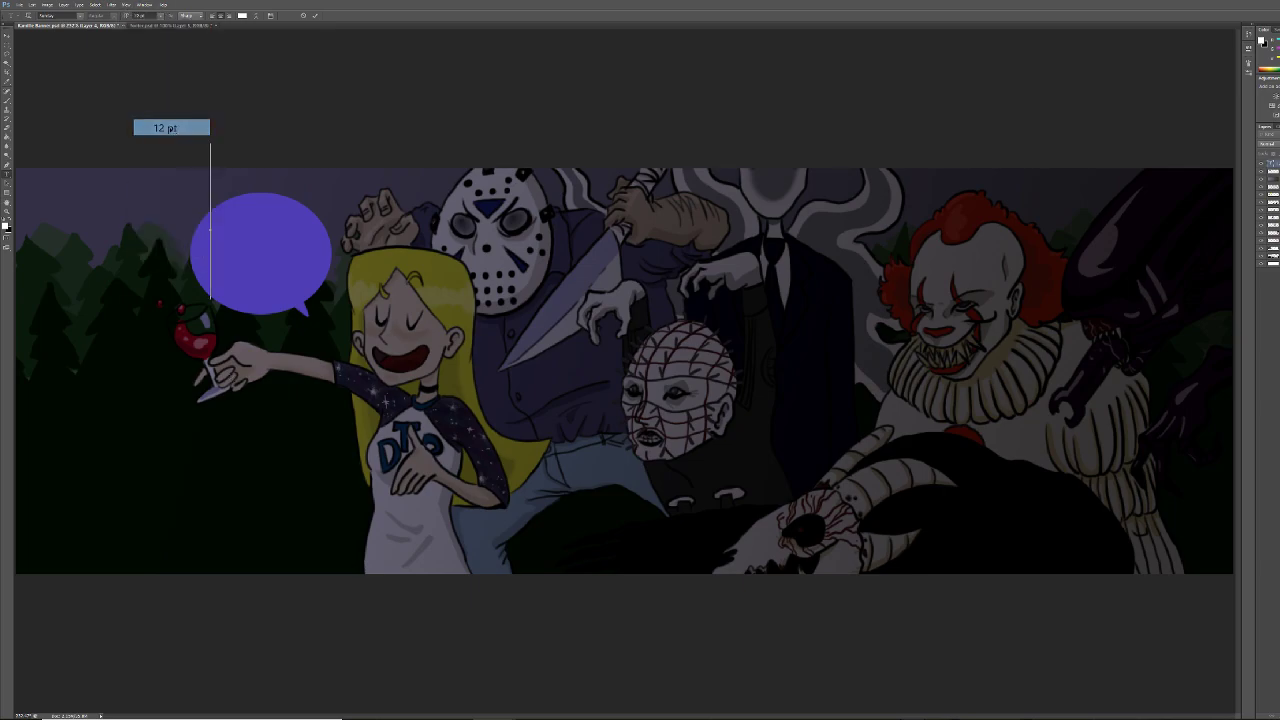
click(159, 17)
click(163, 63)
click(162, 19)
click(157, 87)
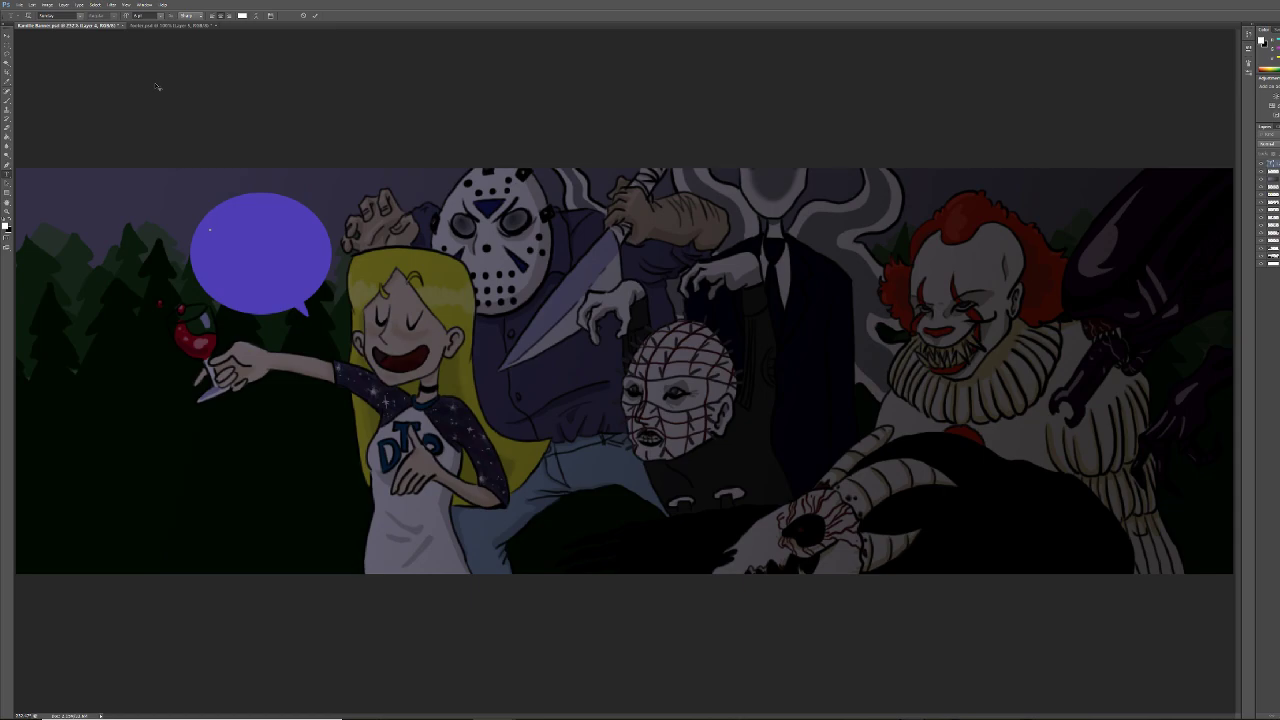
Enter the caption "WHAT COULD / POSSIBLY / GO WRONG?" on three lines inside the speech bubble
text(WH)
key(BackSpace)
key(BackSpace)
text(WHAT)
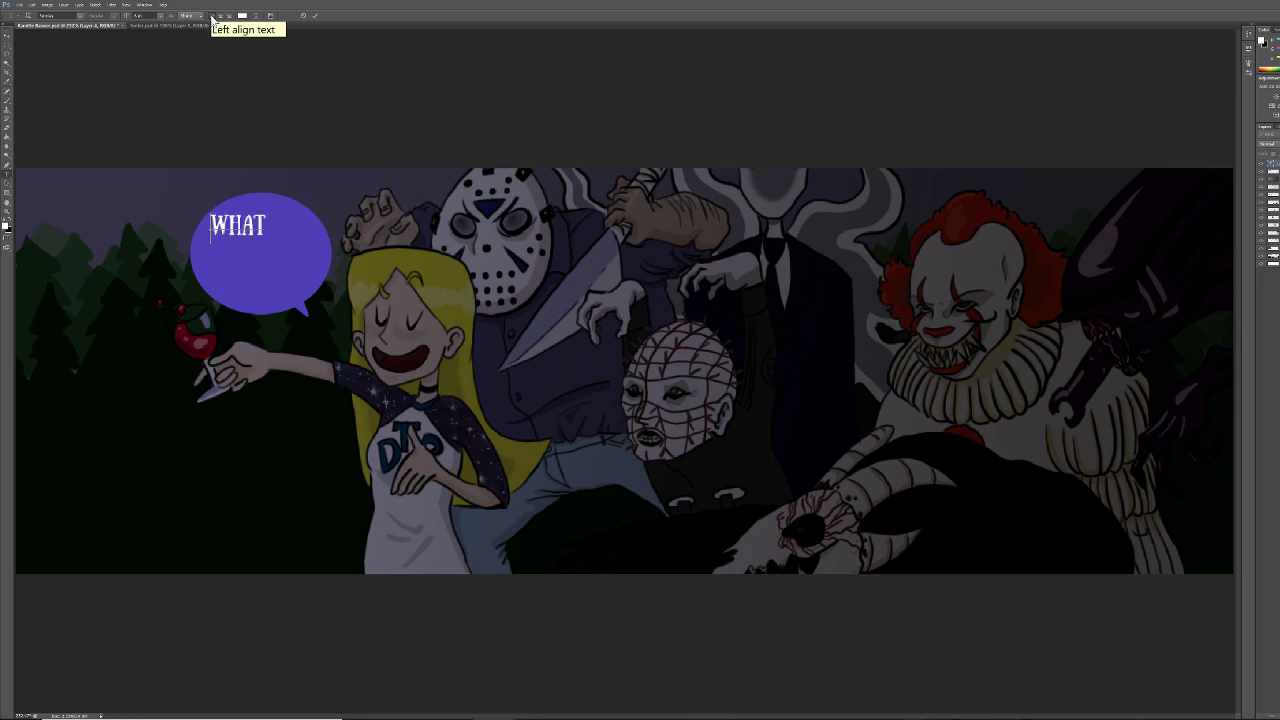
text( COULD)
key(Return)
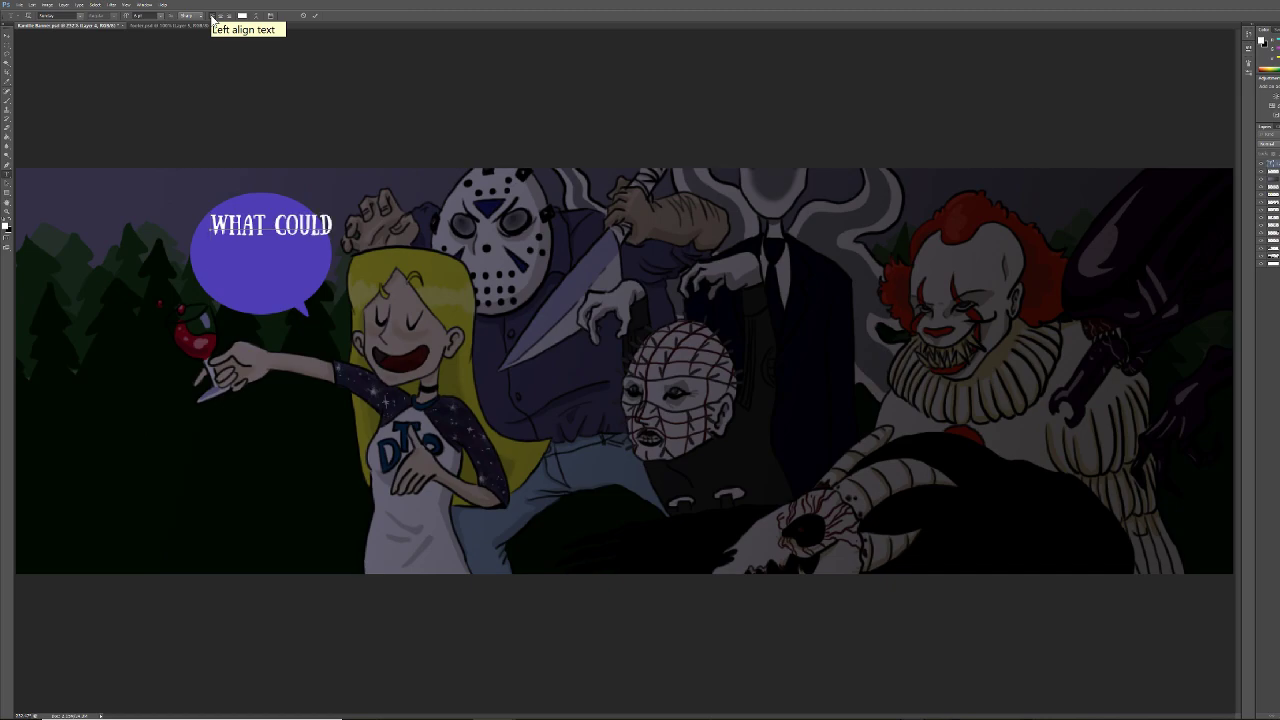
text(POSS)
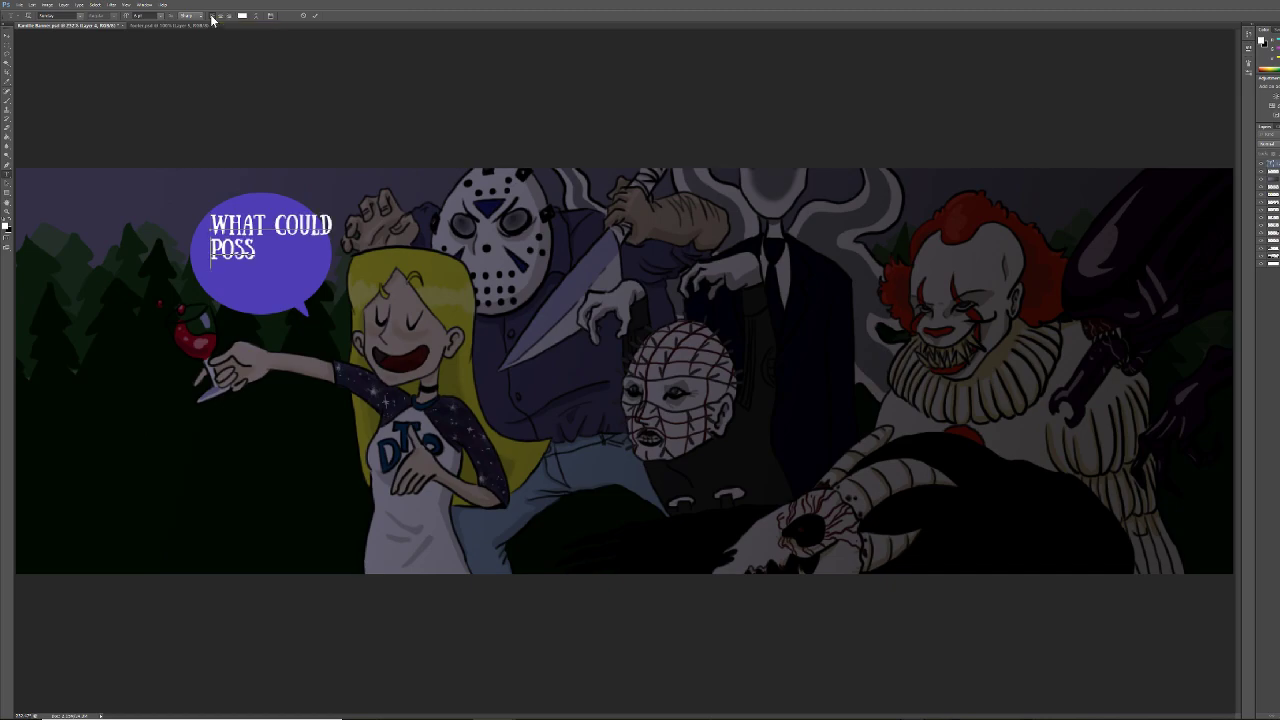
text(IBLY)
key(ctrl+shift+c)
key(Return)
text(G)
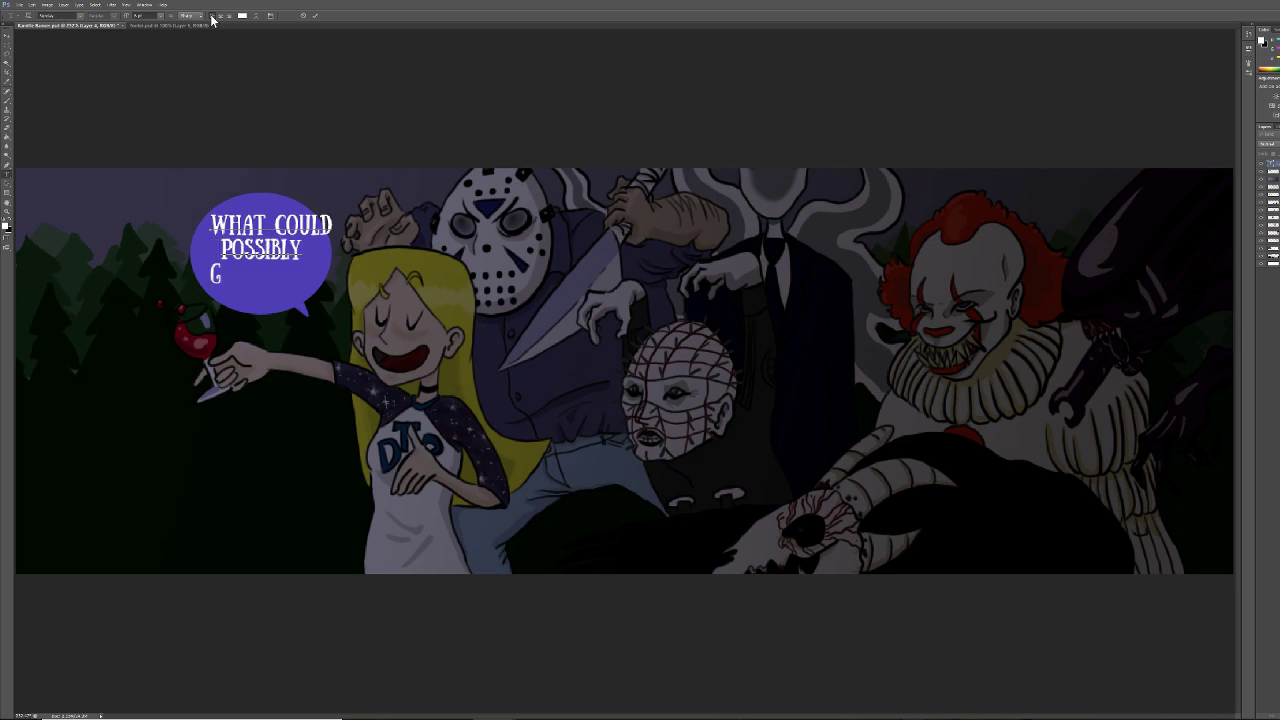
text(O WRONG)
key(Home)
text(?)
key(BackSpace)
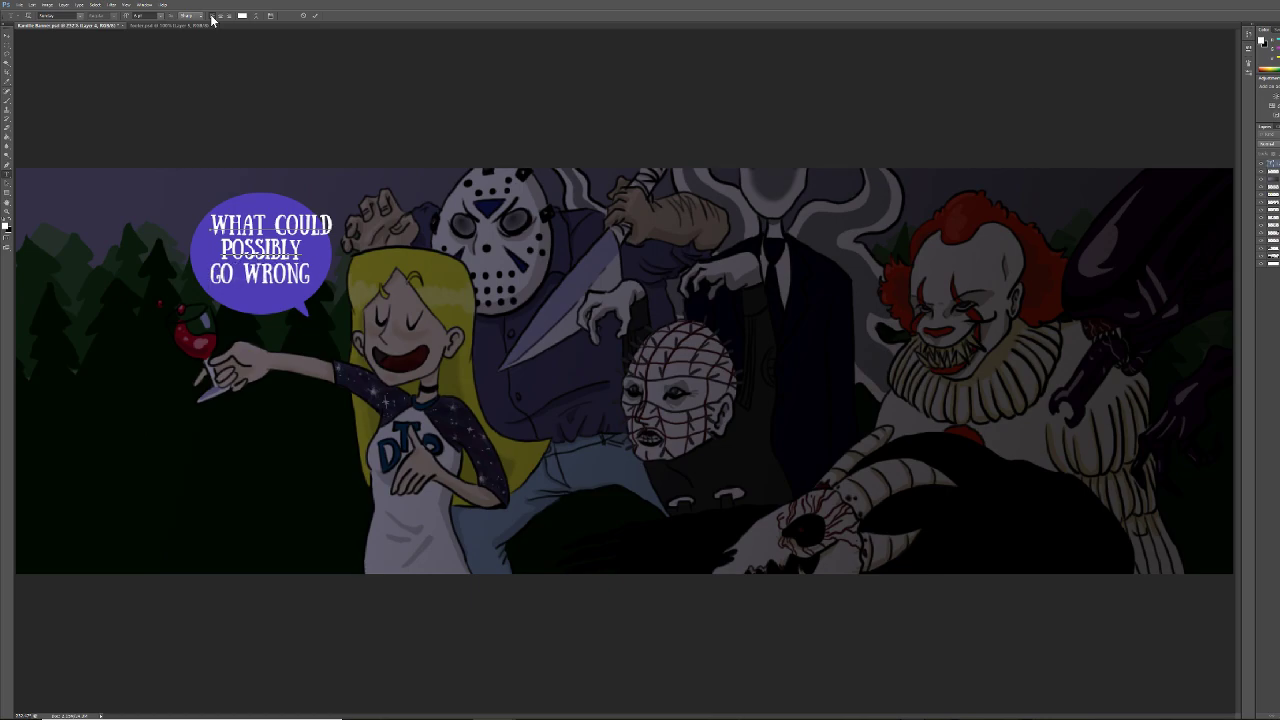
key(Left)
key(Left)
text(?)
click(7, 36)
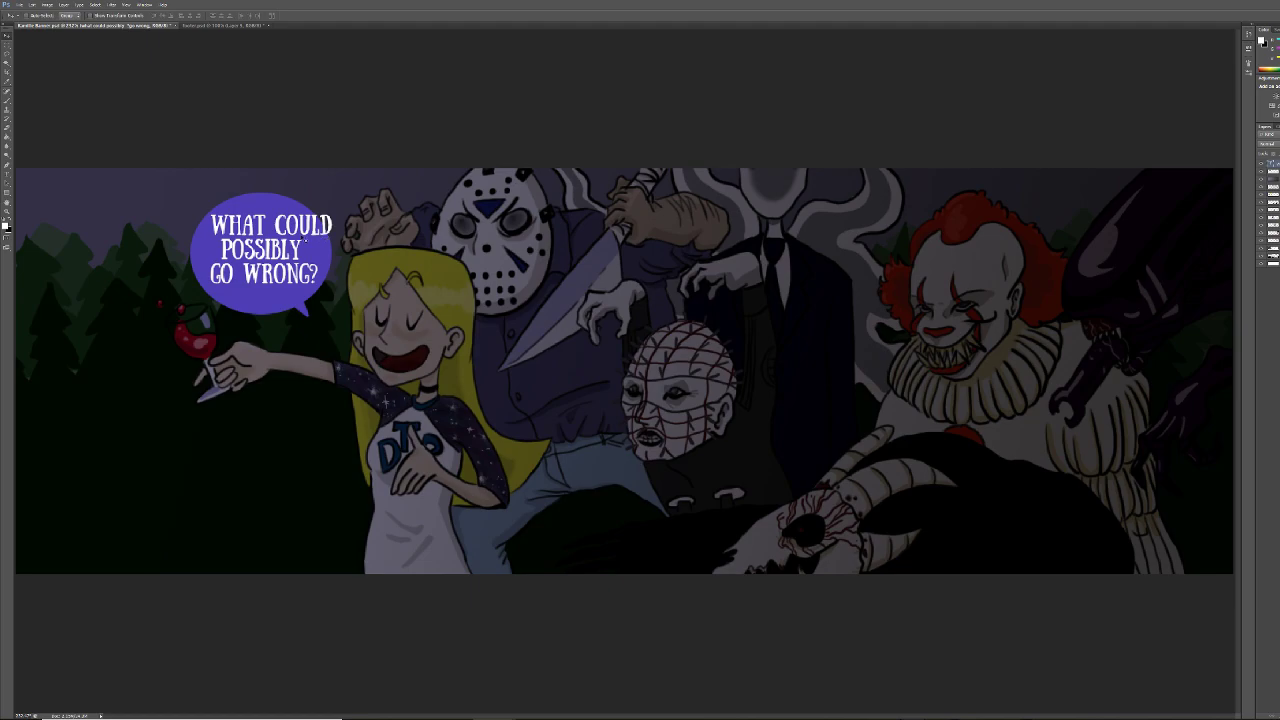
Scale the caption down proportionally to fit inside the speech bubble, apply the transformation, and nudge the text into the bubble's middle
key(ctrl+t)
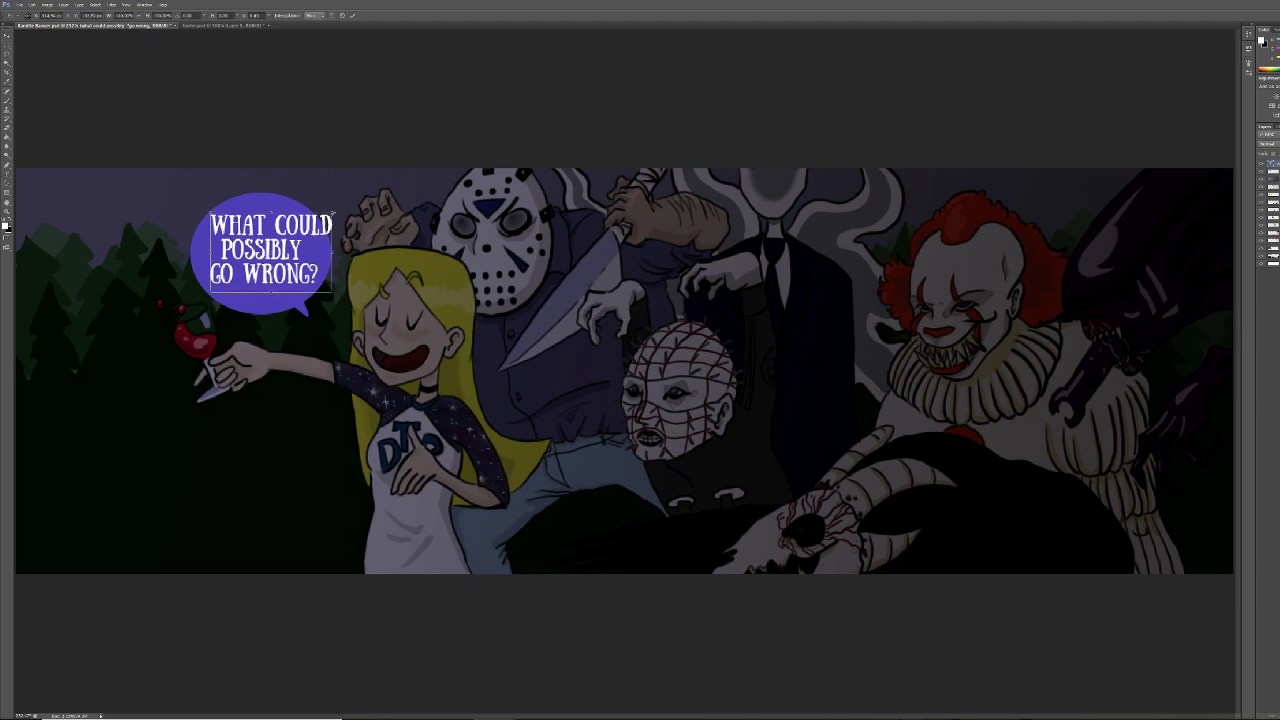
drag(333, 212, 318, 221)
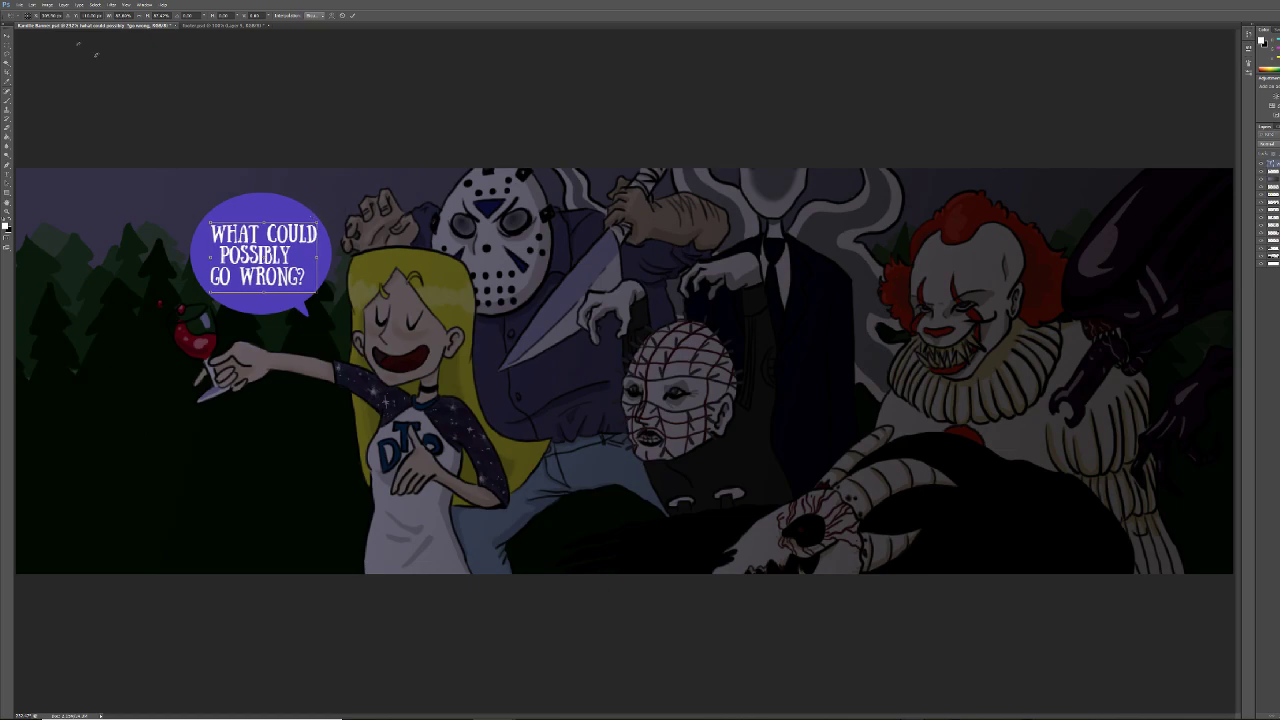
click(8, 40)
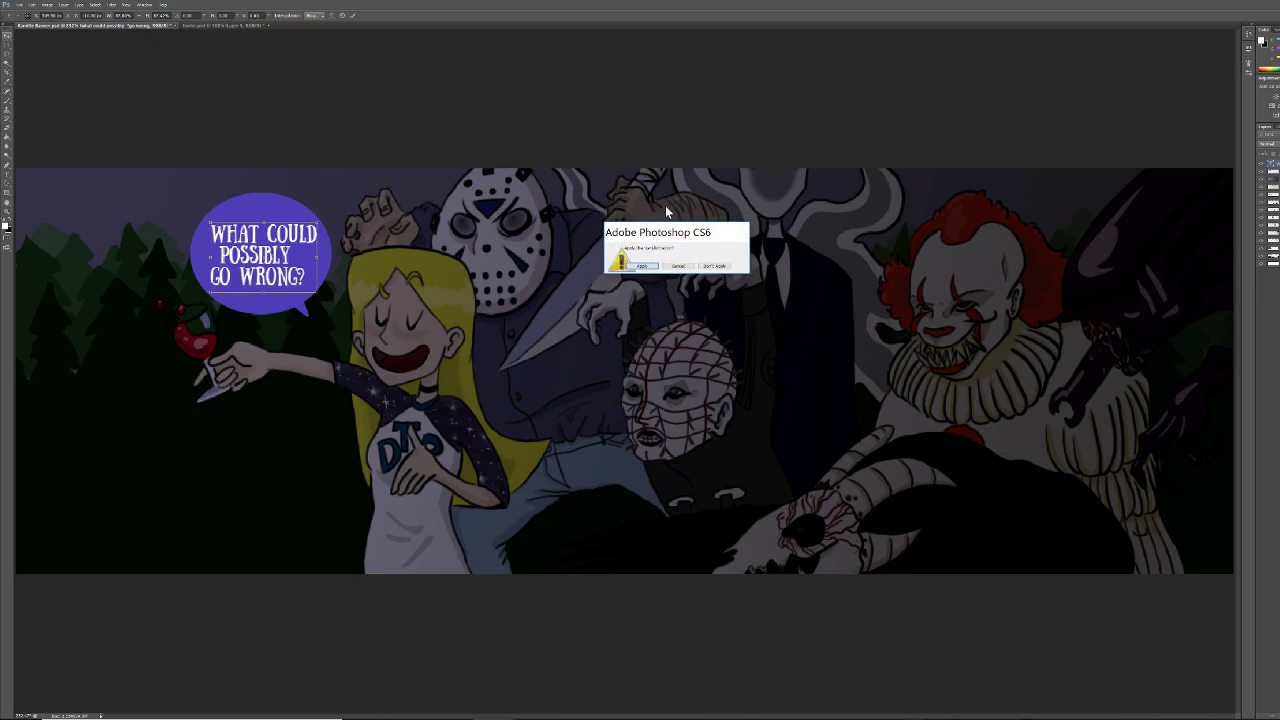
click(646, 267)
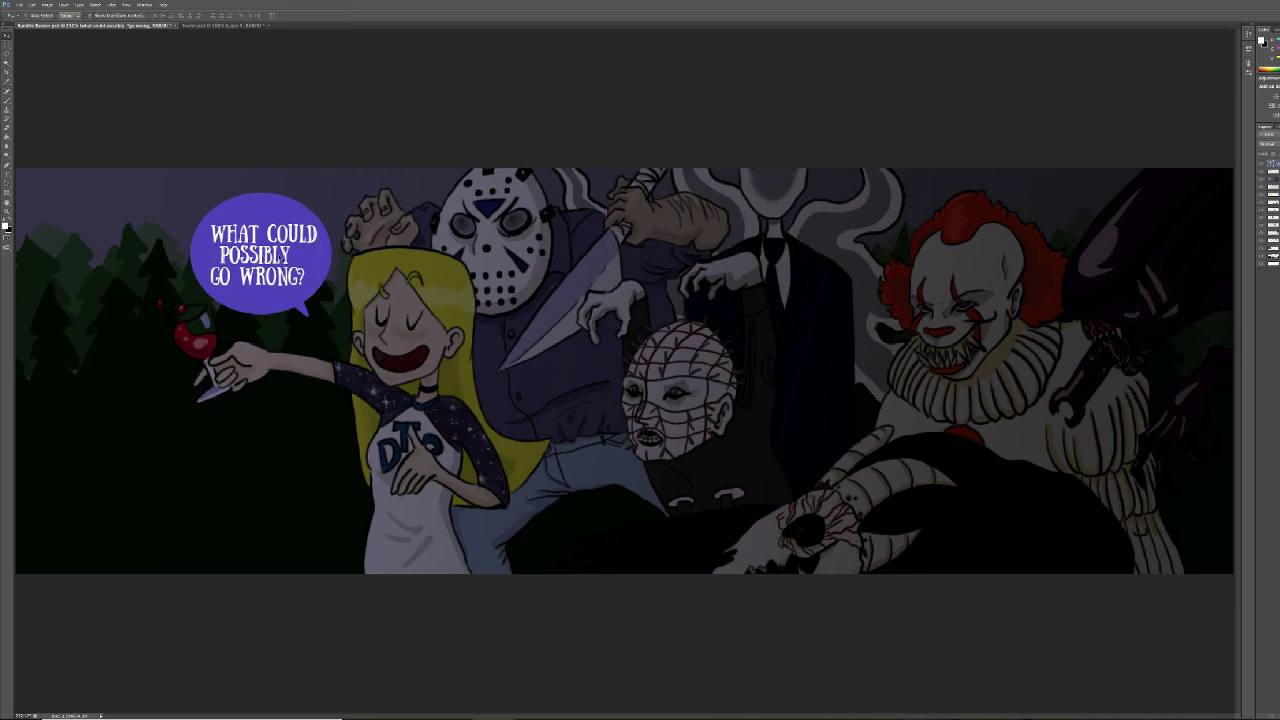
drag(288, 243, 289, 243)
drag(296, 247, 296, 241)
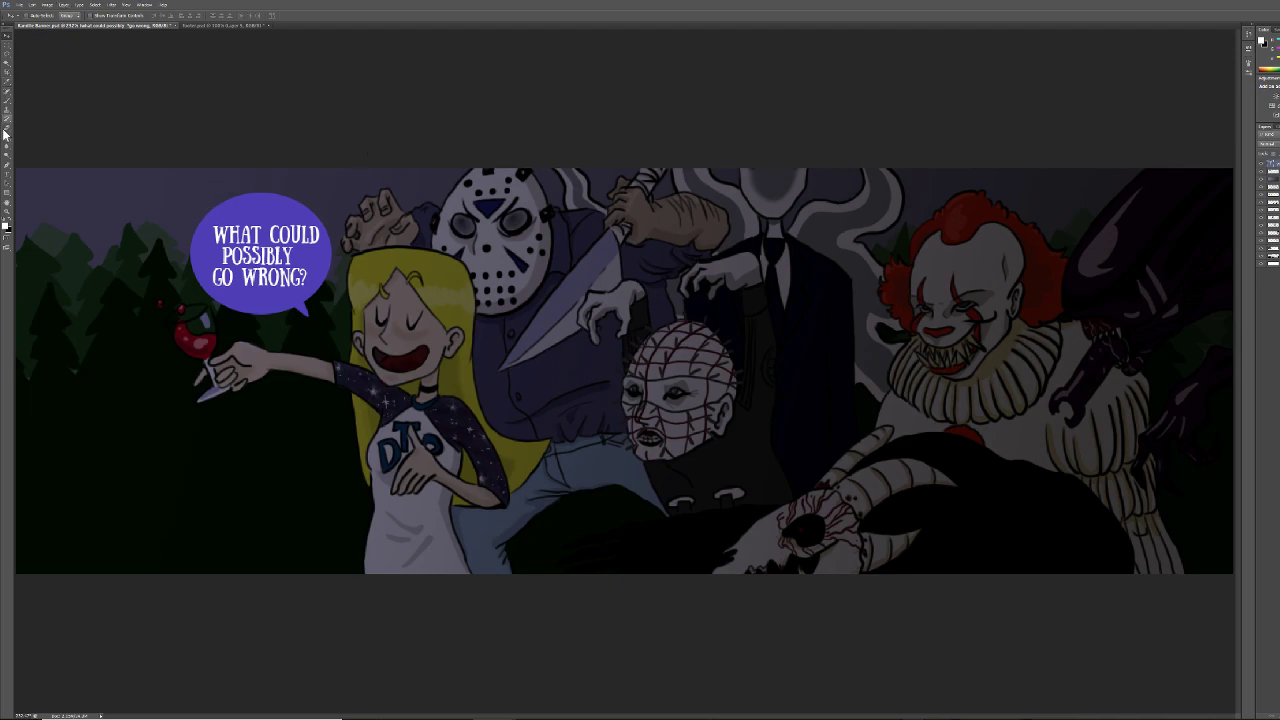
Centre-align all of the caption's lines and move the text back over the middle of the speech bubble
click(9, 179)
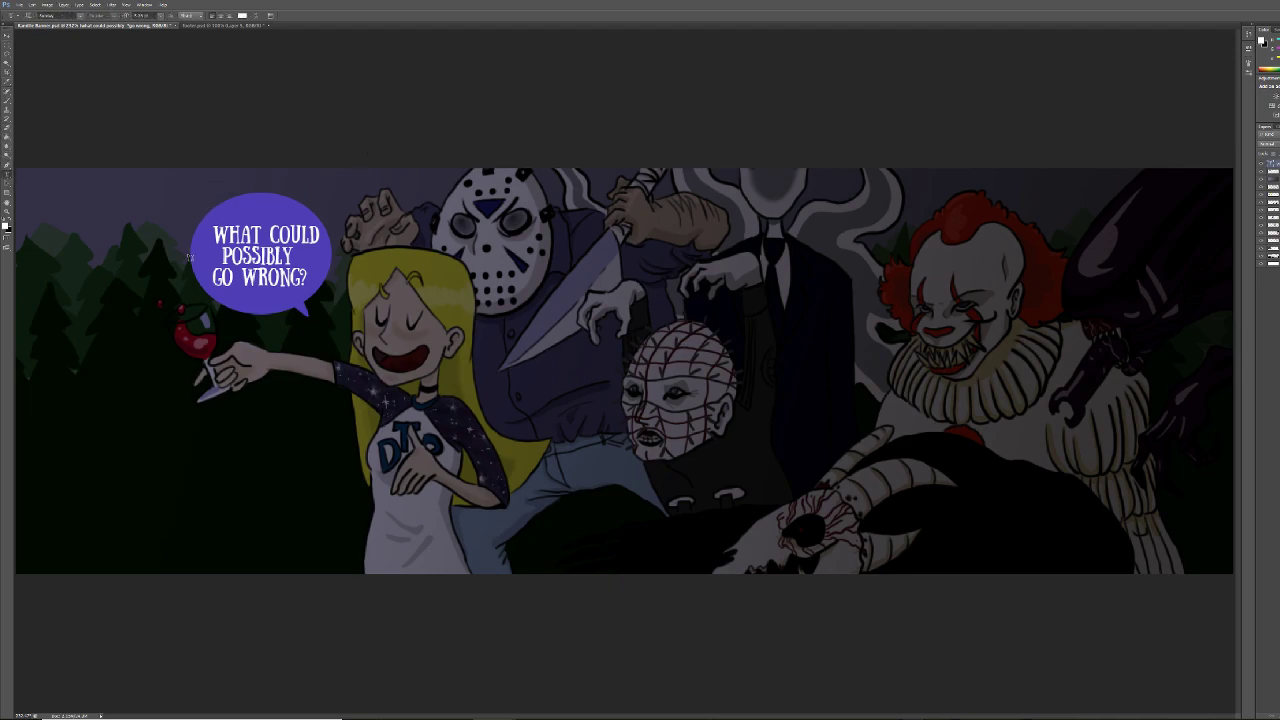
click(265, 255)
key(ctrl+a)
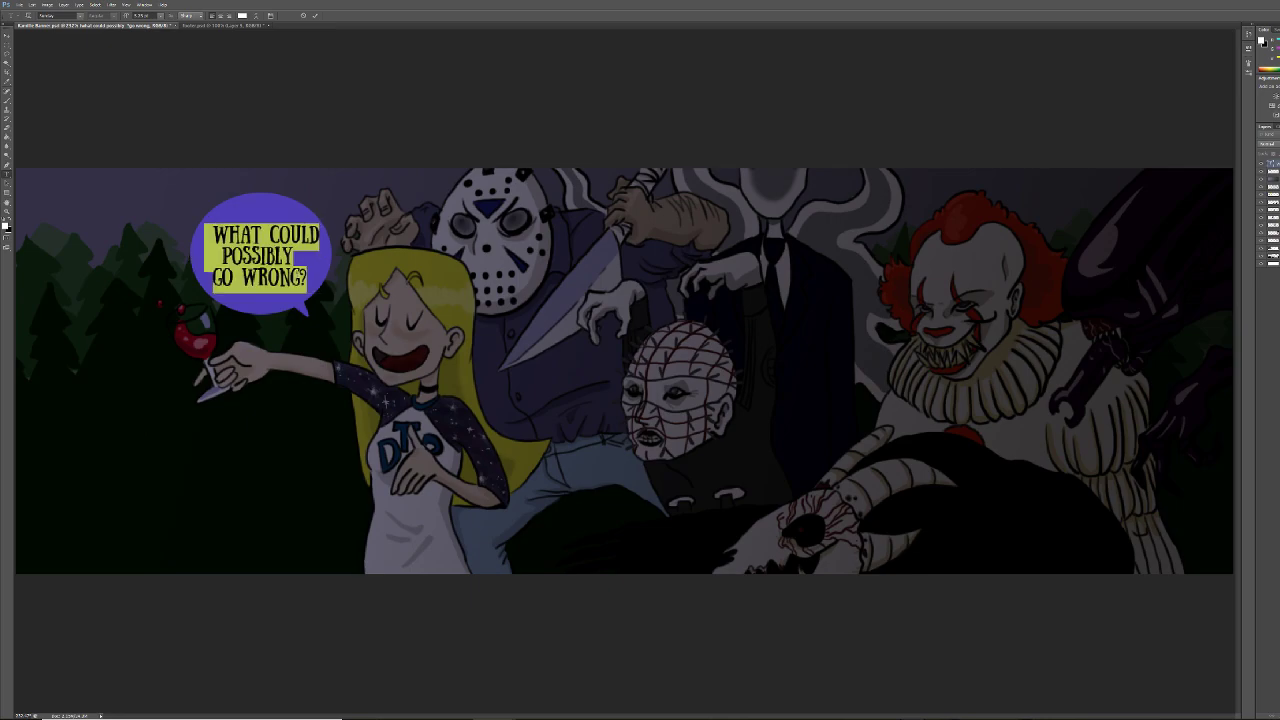
click(221, 16)
click(8, 37)
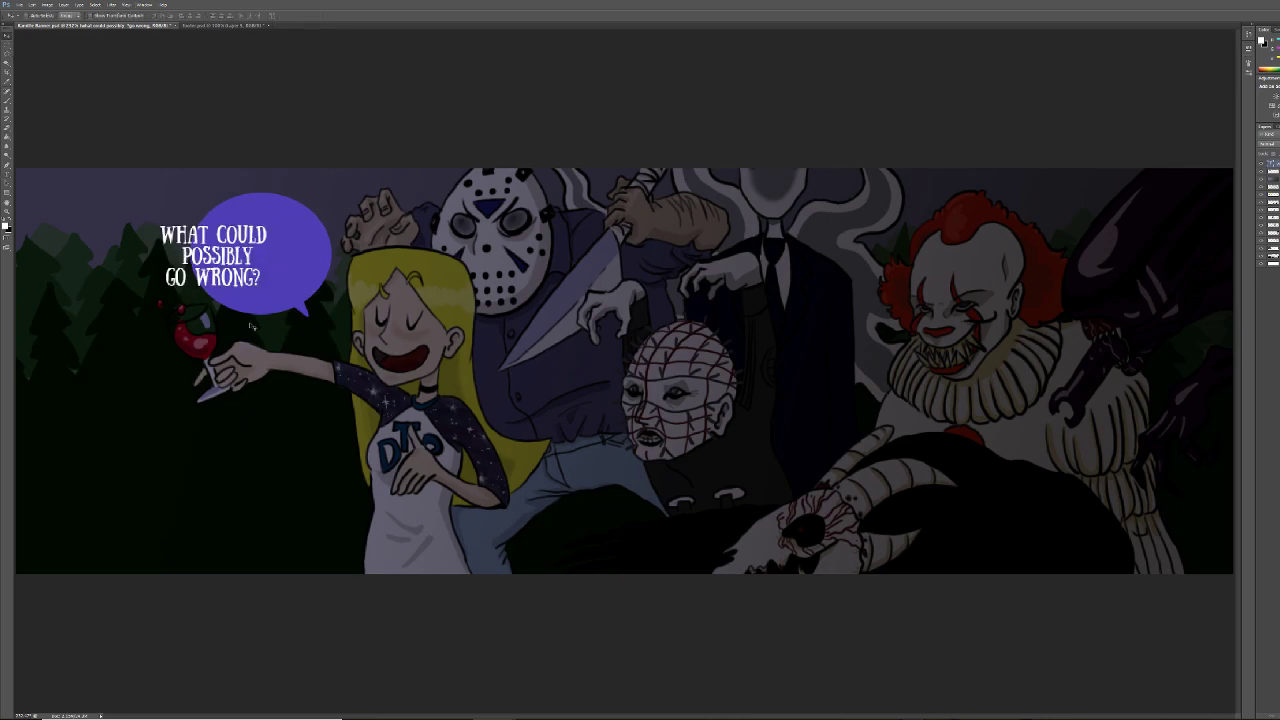
drag(243, 232, 290, 230)
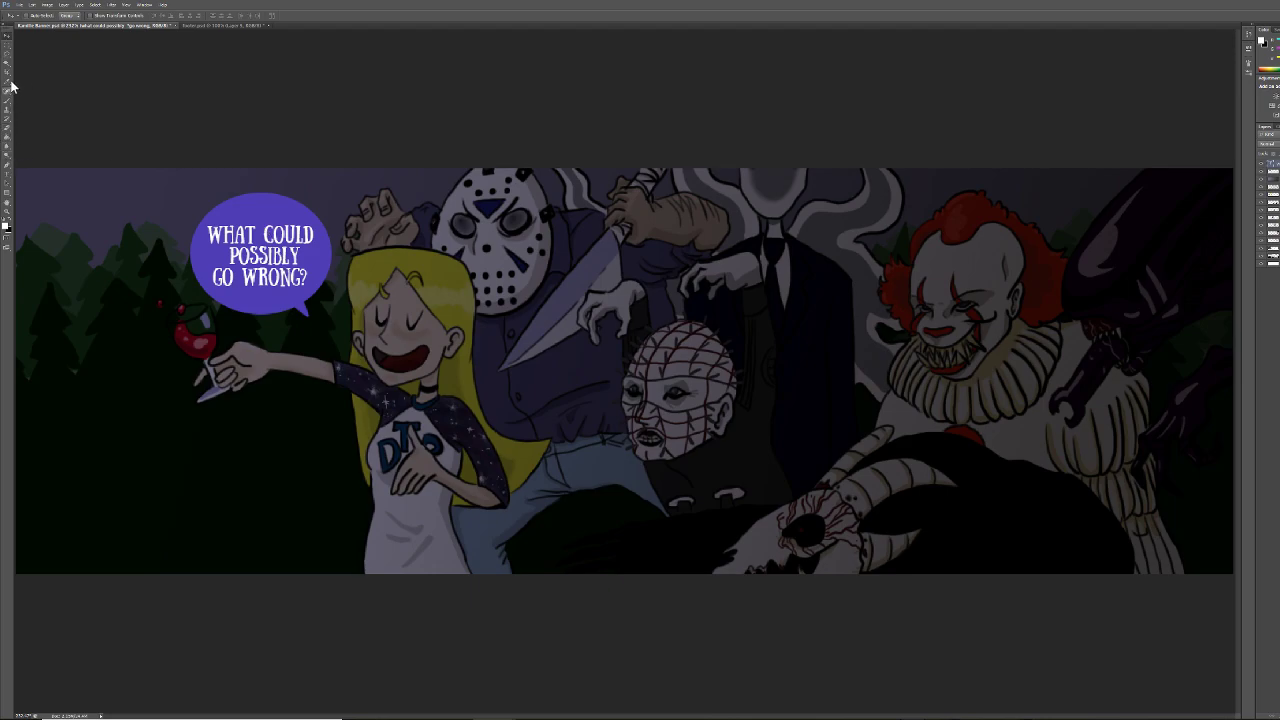
Replace the speech bubble caption with "TOO DRUNK / TO GET / MURDERED NOW!" on three lines
click(9, 178)
click(385, 402)
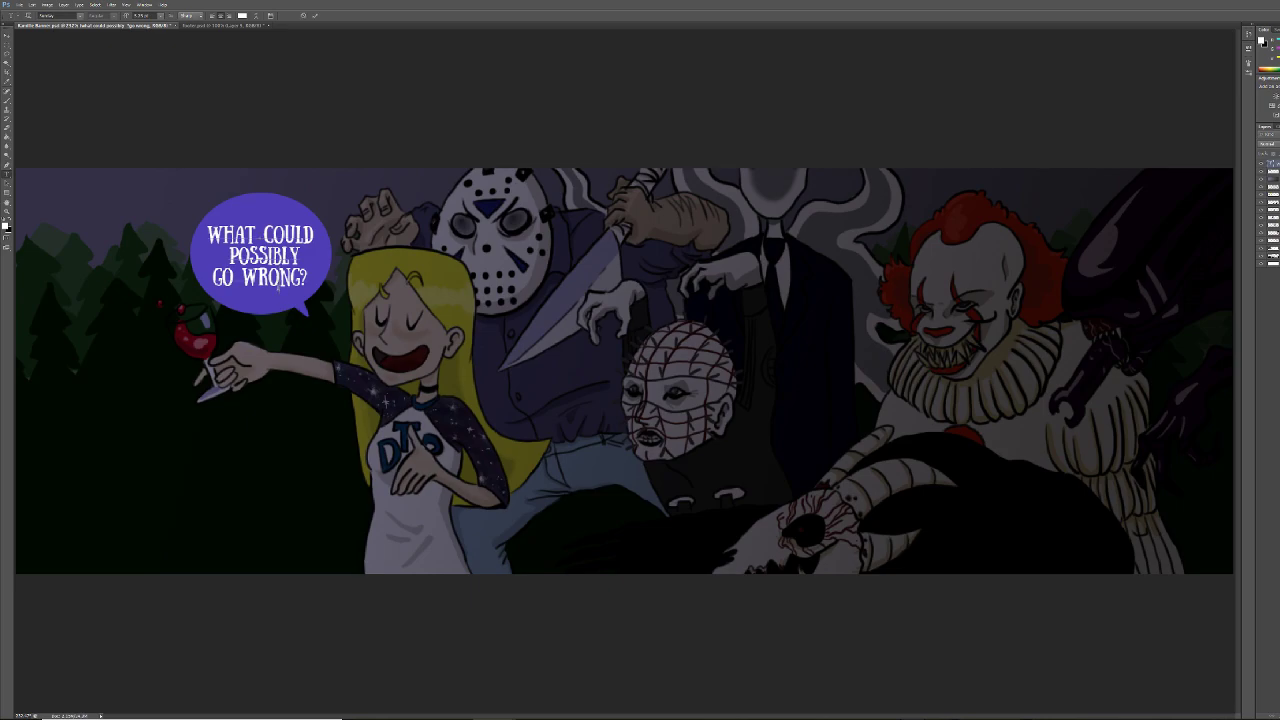
key(ctrl+a)
key(BackSpace)
text(TOO DRNK)
key(BackSpace)
key(BackSpace)
text(UNK TO)
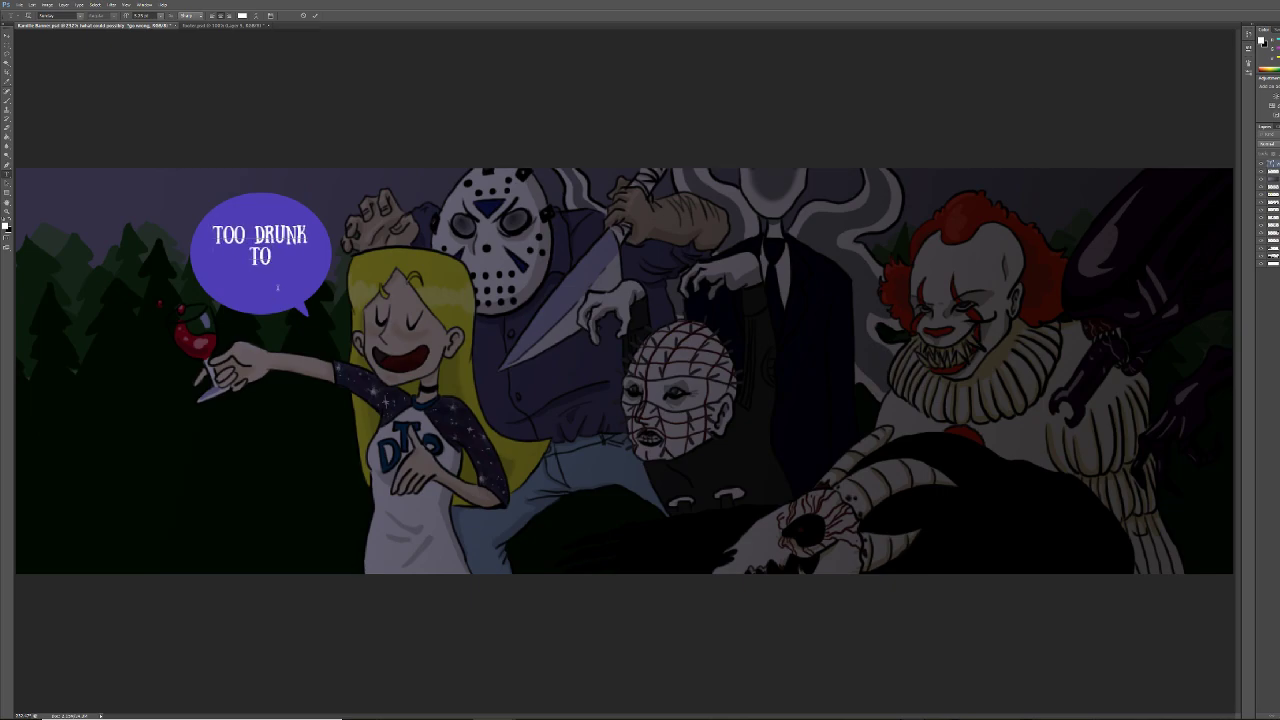
text( GET)
text(MURDERED)
text( NOW)
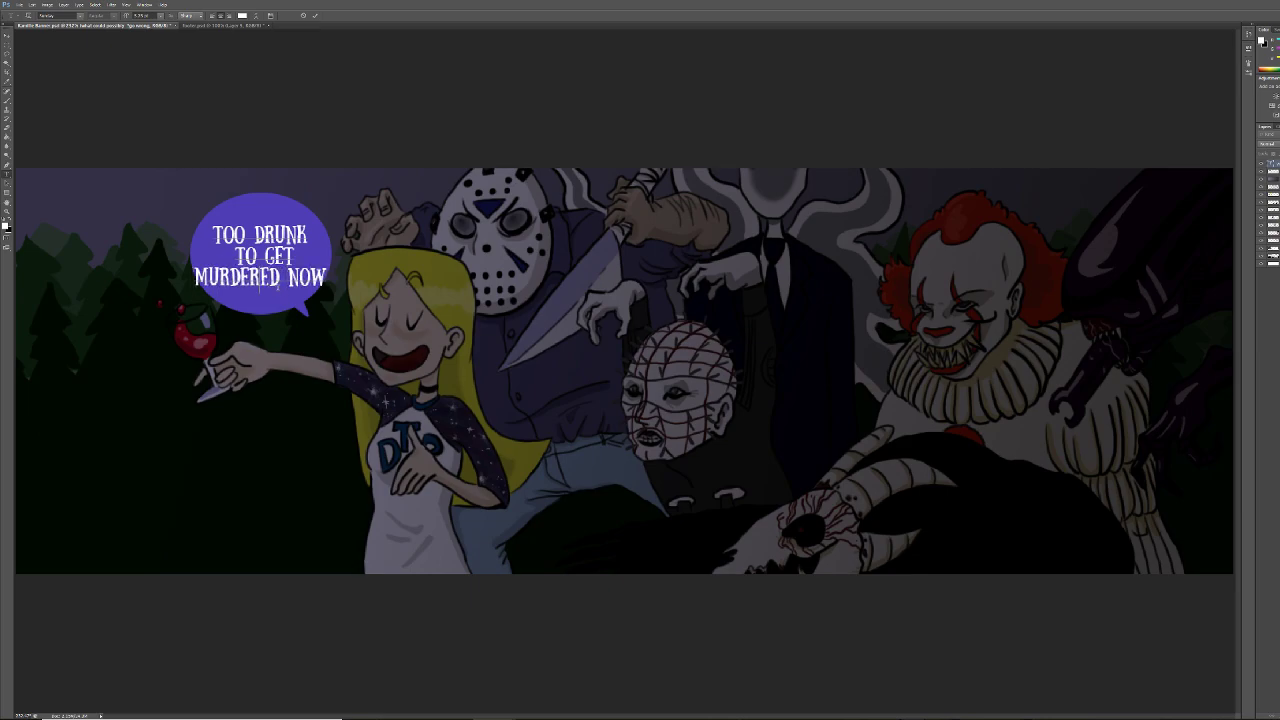
text(!)
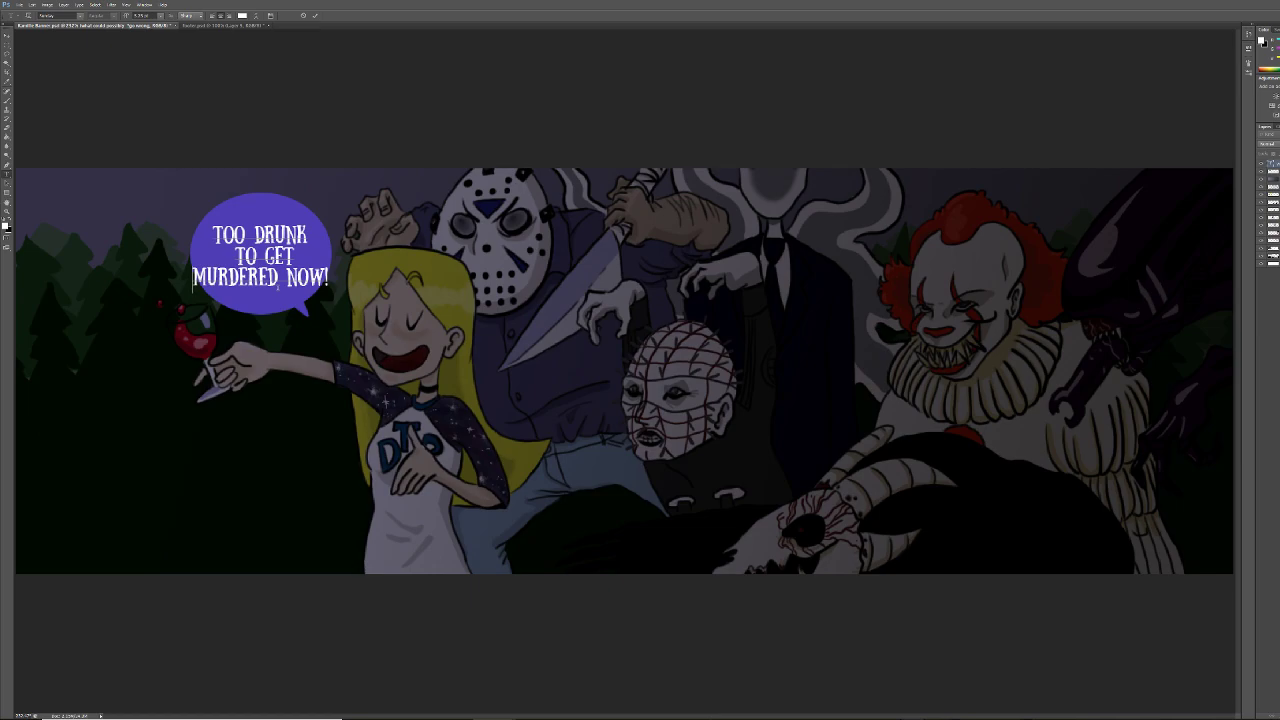
Replace the speech bubble caption with "DRUNK / = / NO MONSTERS!" on three lines
key(ctrl+a)
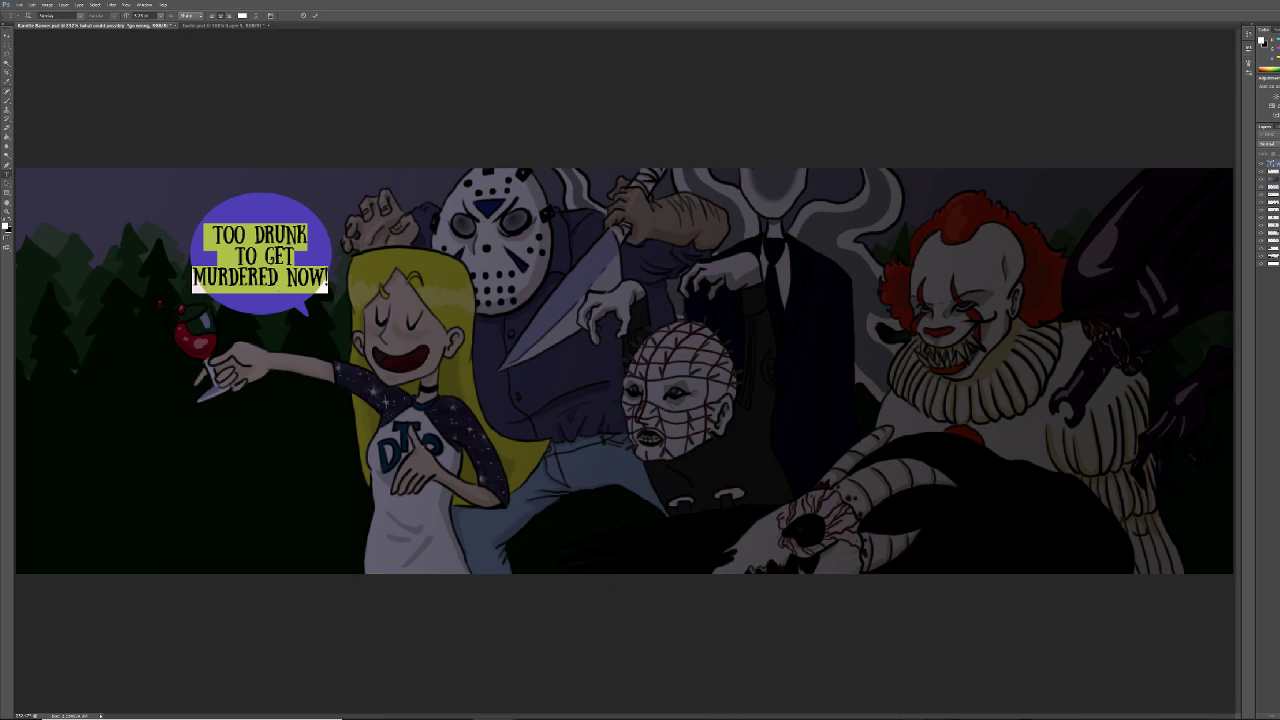
text(DRUNK)
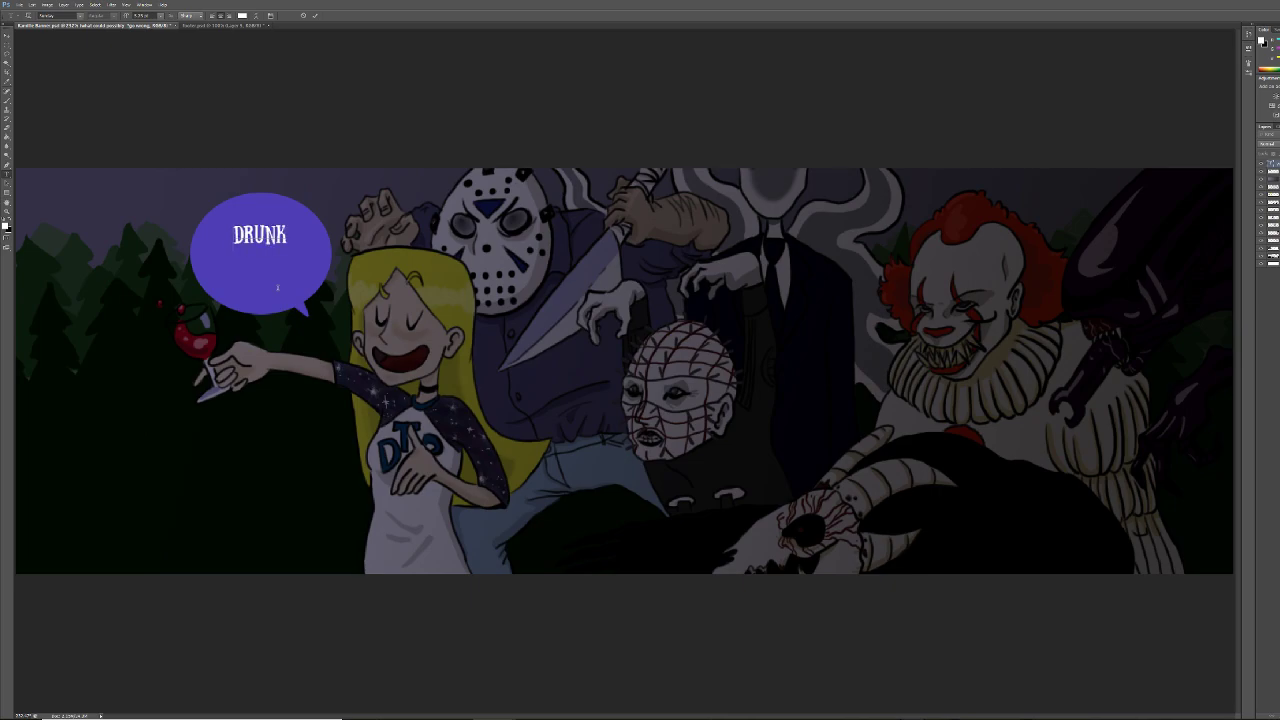
key(Return)
text(=)
key(Return)
text(NO MONSTERS=)
key(BackSpace)
key(End)
text(!)
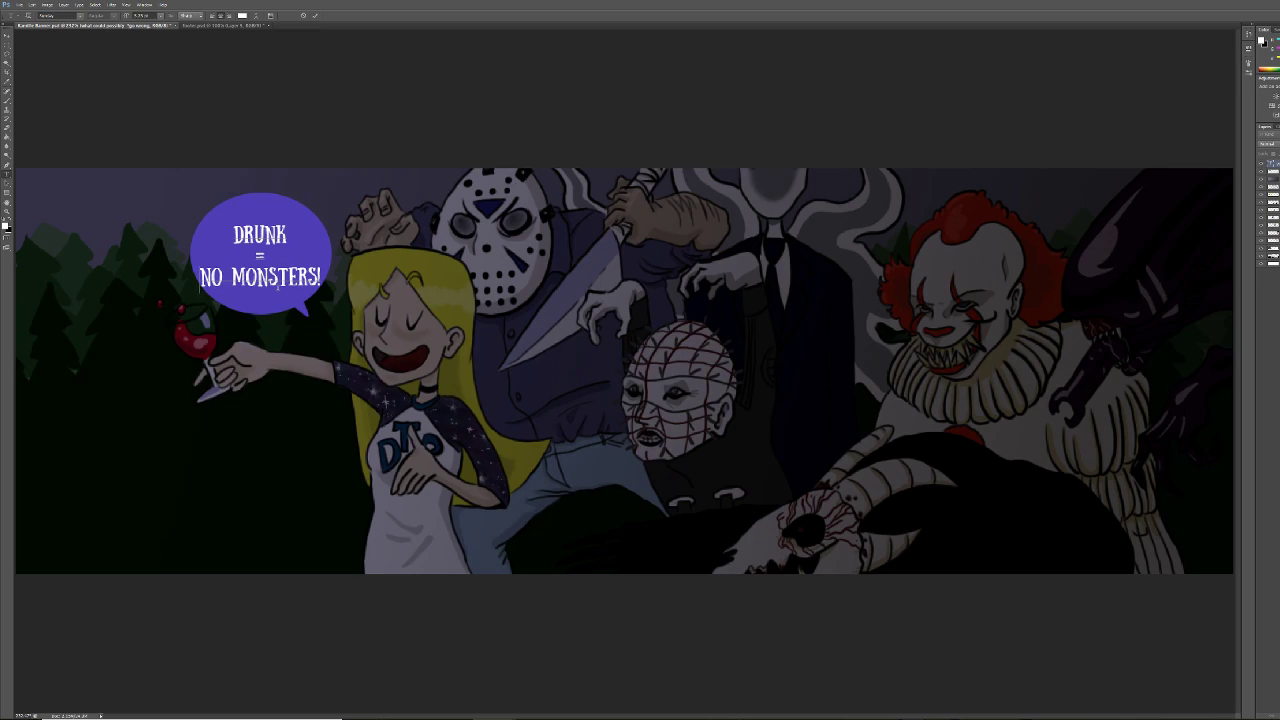
Replace the caption with "I'M STARTING / TO THINK / THERE ARE NO / MONSTERS HERE" on four lines
key(ctrl+a)
key(BackSpace)
text(I'M STARTING TO)
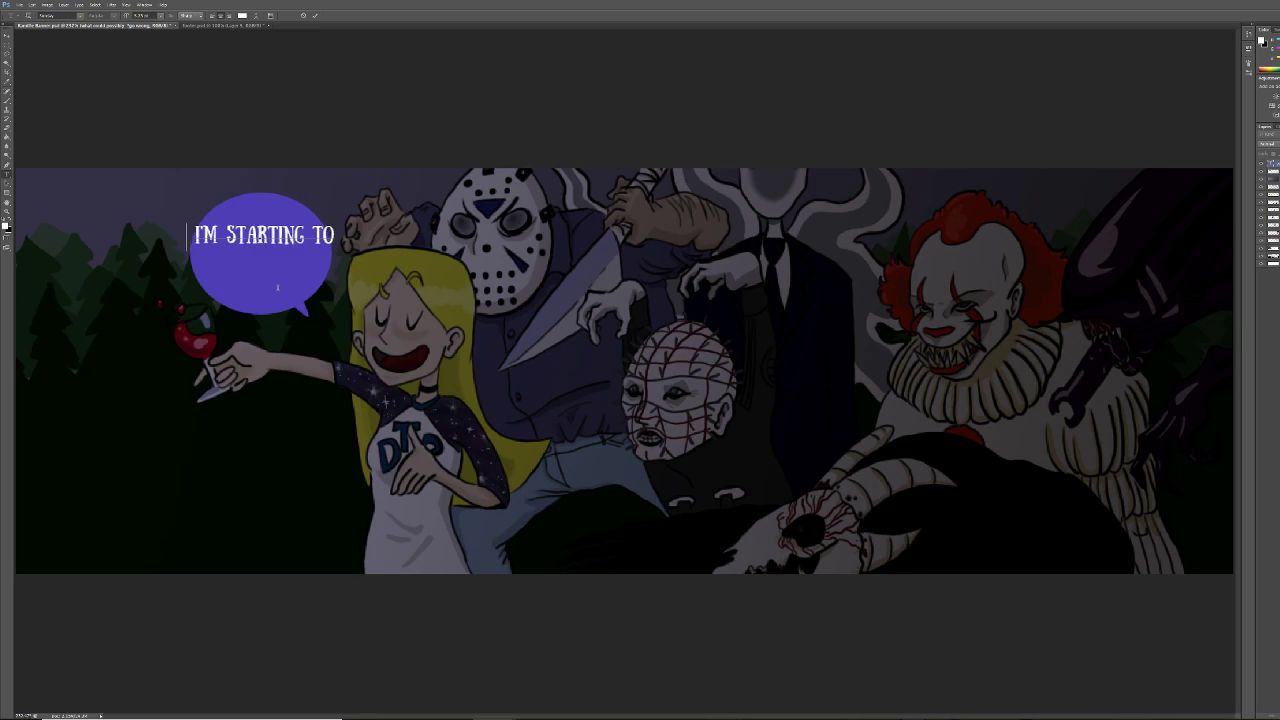
key(BackSpace)
key(BackSpace)
key(BackSpace)
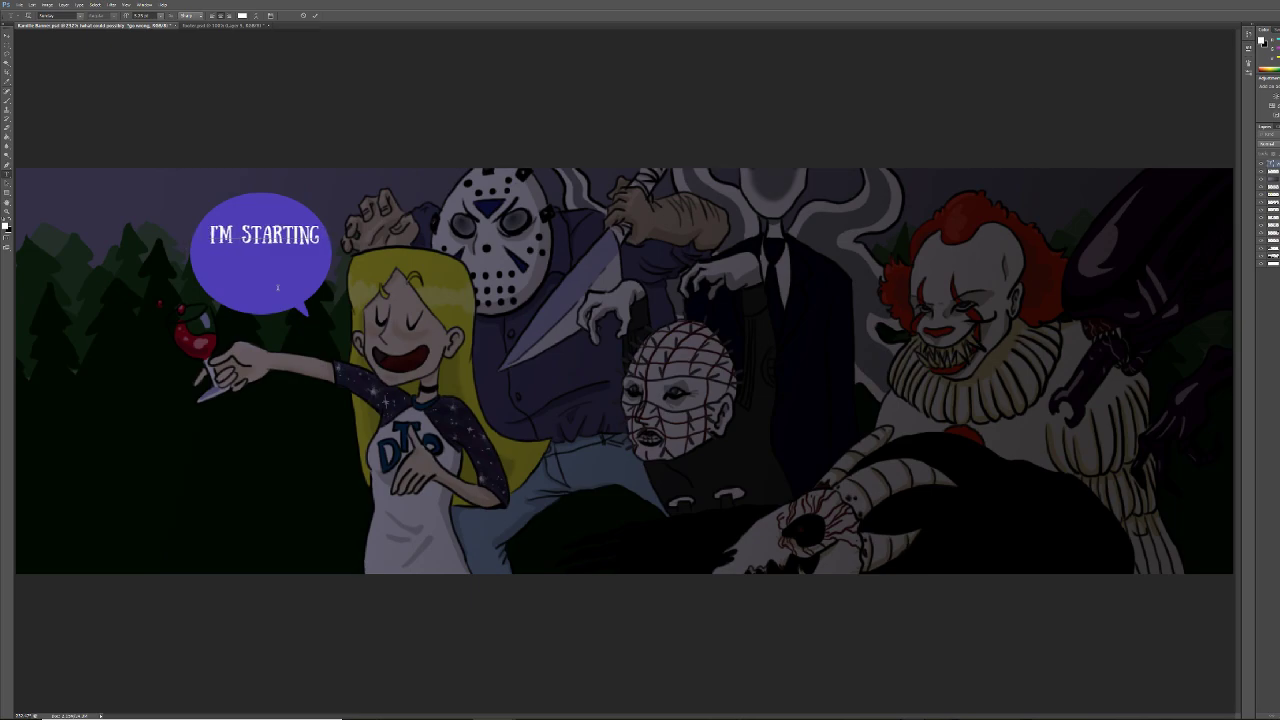
key(Return)
text(TO THINK)
key(Return)
text(THE)
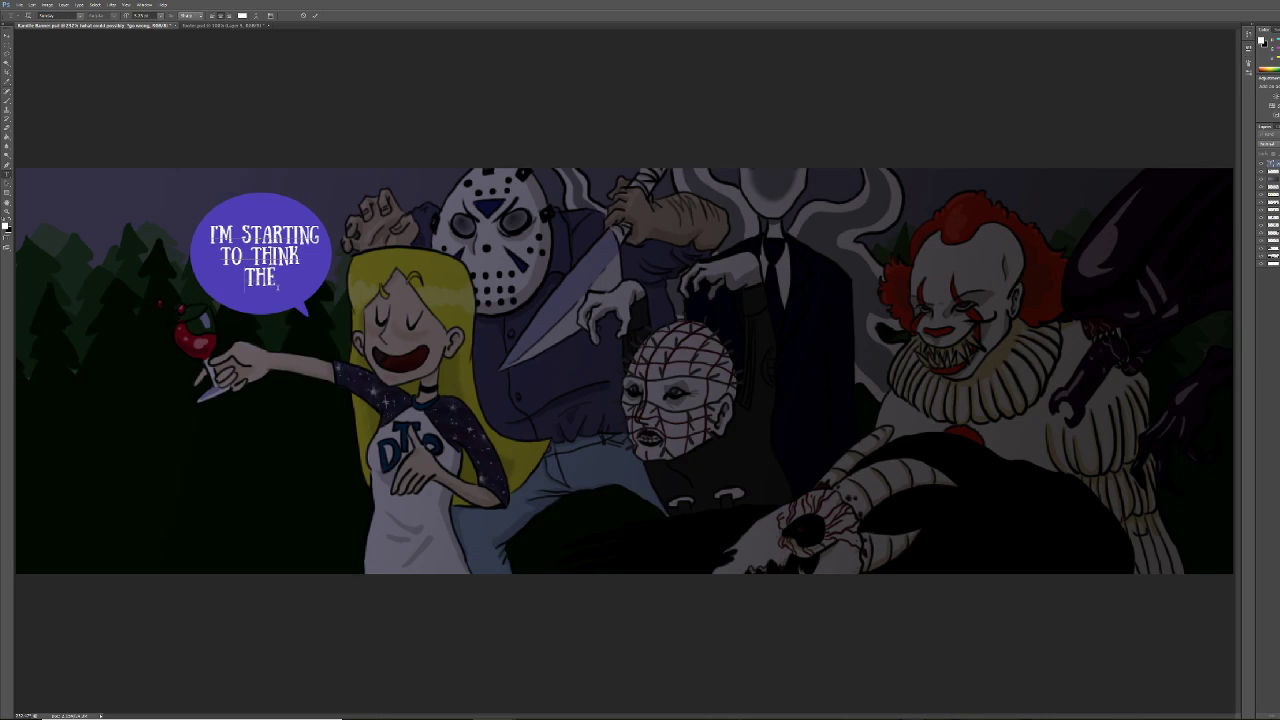
text(RE ARE NO MONSTERS)
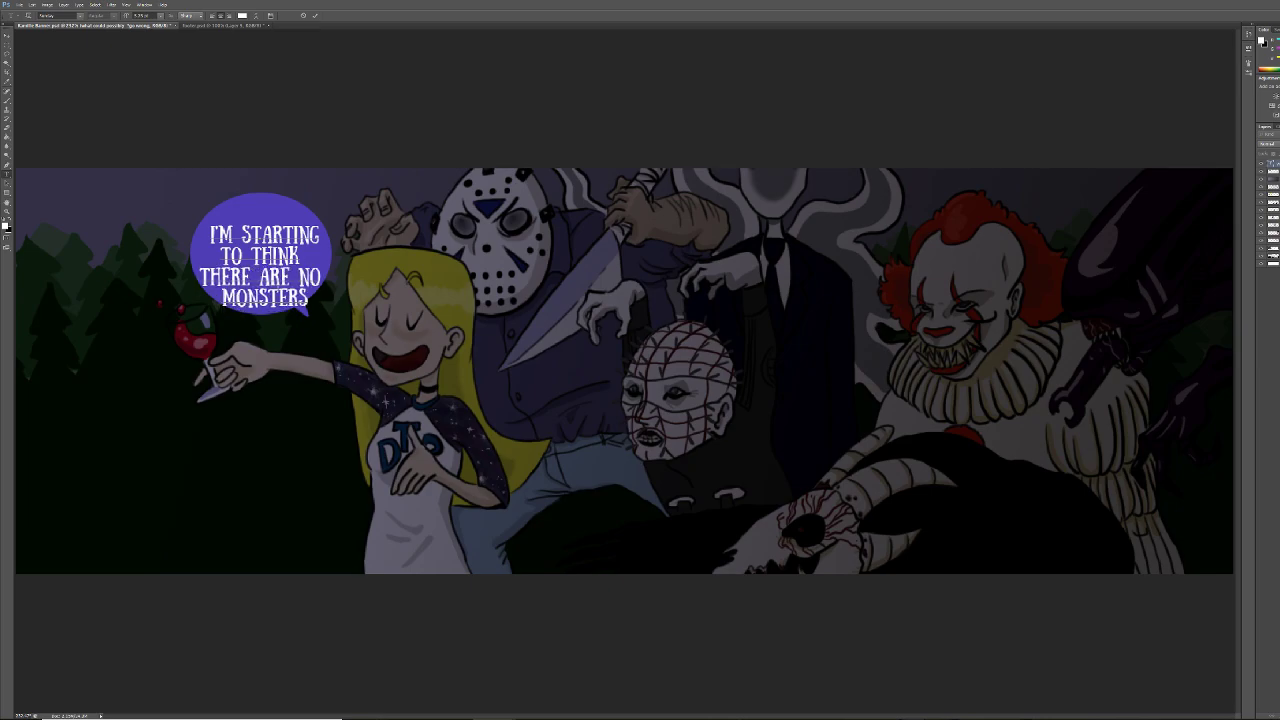
text( HERE)
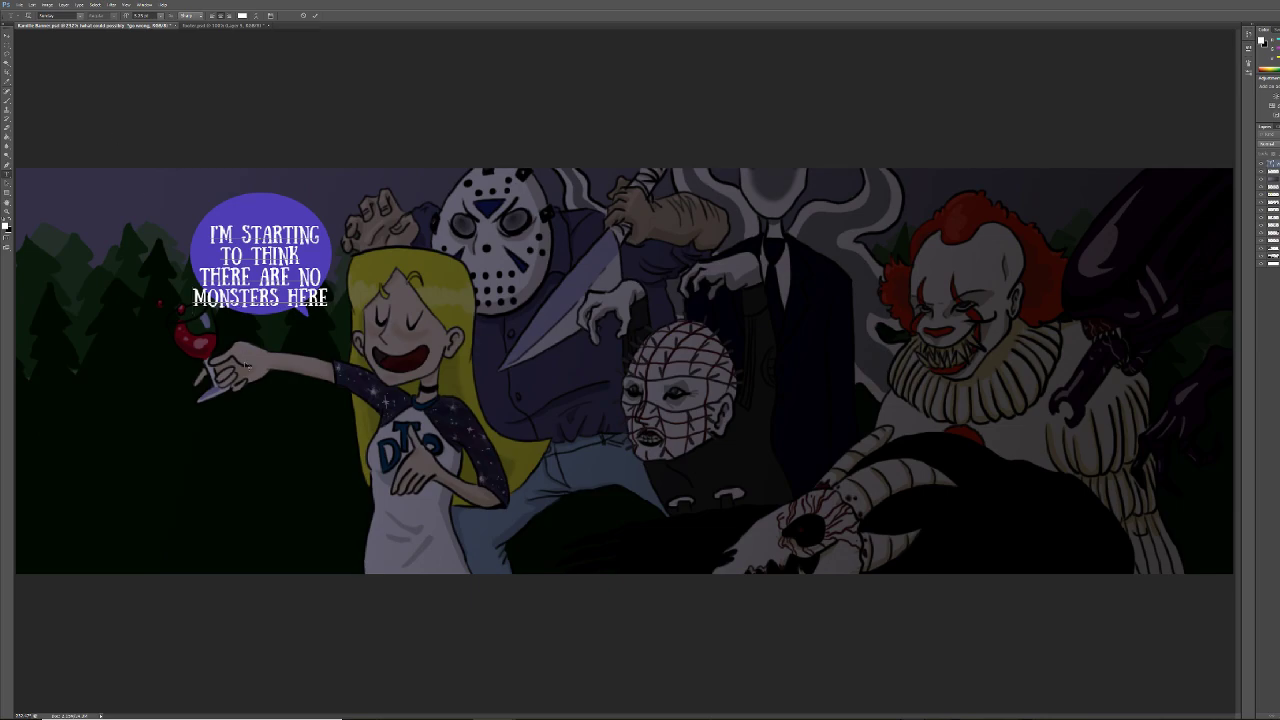
Change the end of the caption's last line from "HERE" to "AT ALL"
key(BackSpace)
key(BackSpace)
key(BackSpace)
text(AT AL)
key(BackSpace)
key(BackSpace)
key(BackSpace)
key(BackSpace)
key(BackSpace)
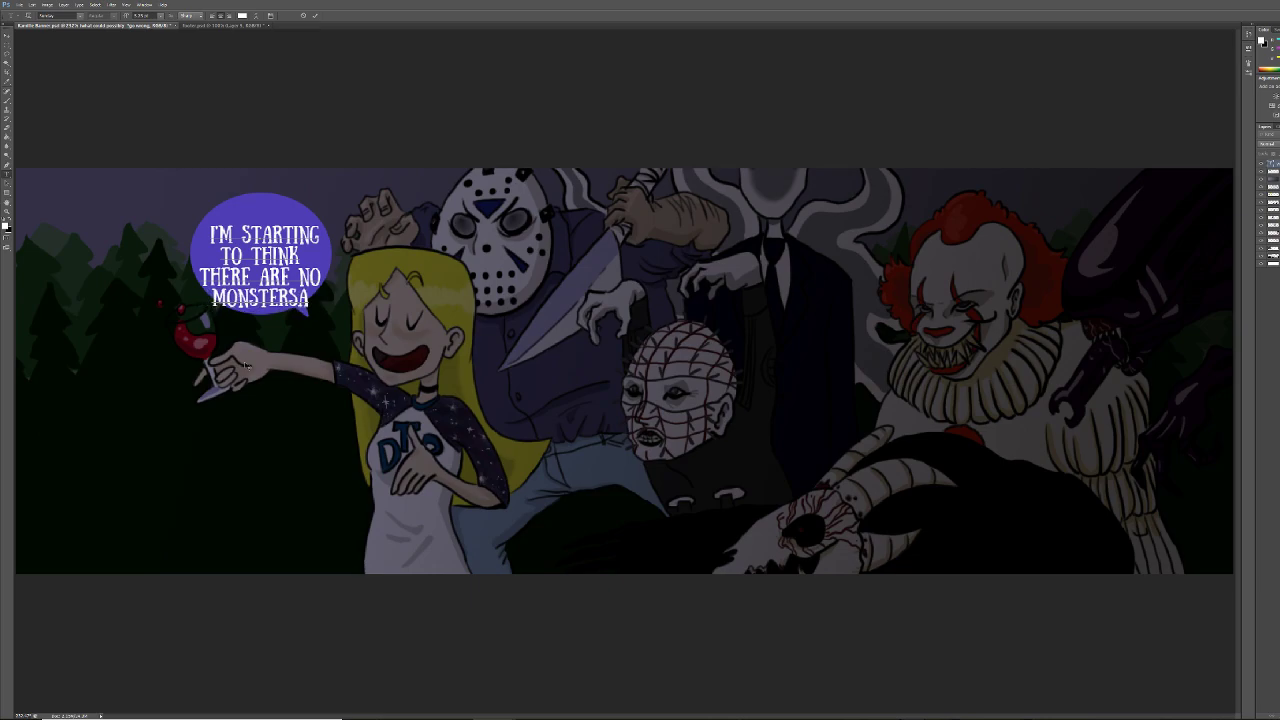
text(AT ALL)
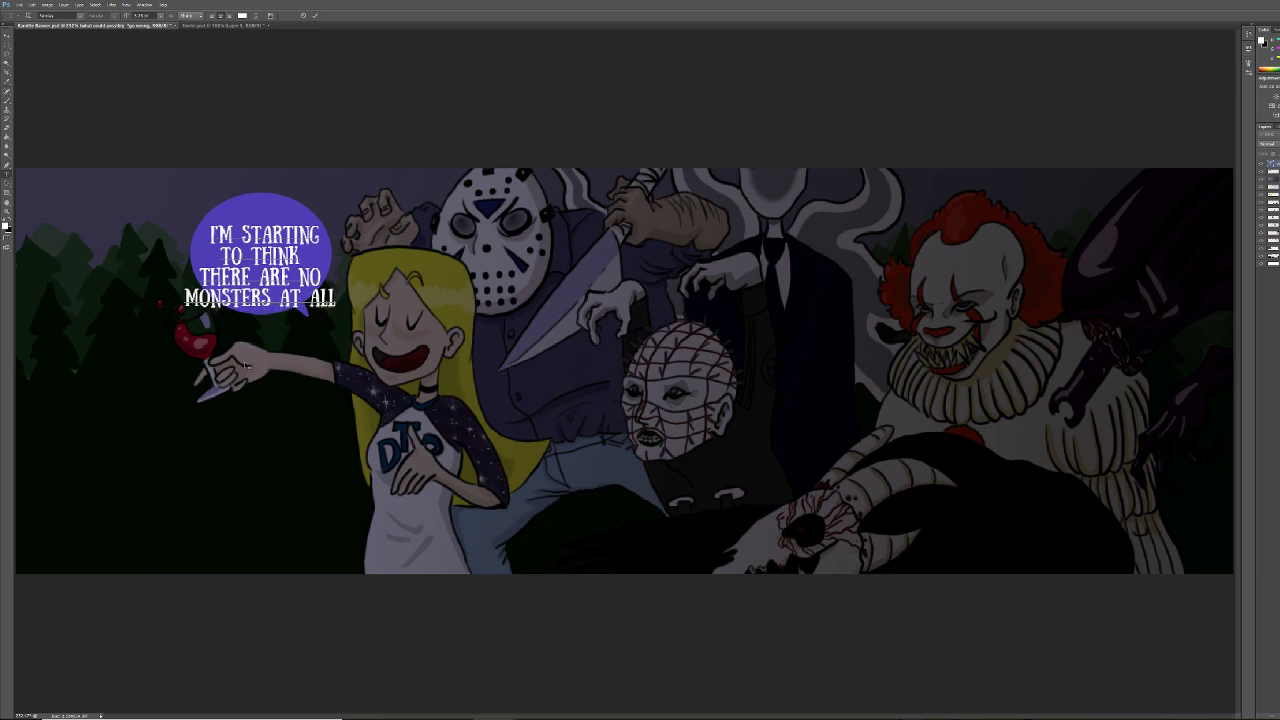
Finish editing the text and nudge the four-line caption upward within the speech bubble
click(10, 37)
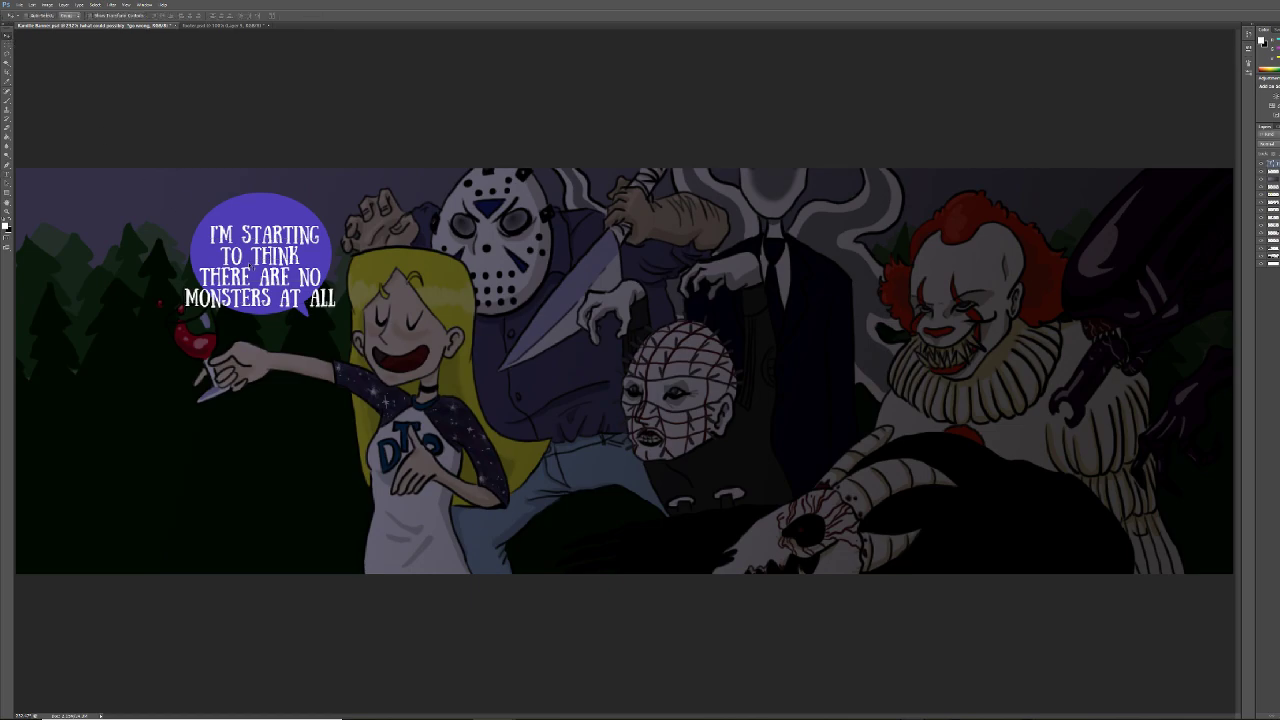
key(Up)
key(Up)
key(Up)
key(Up)
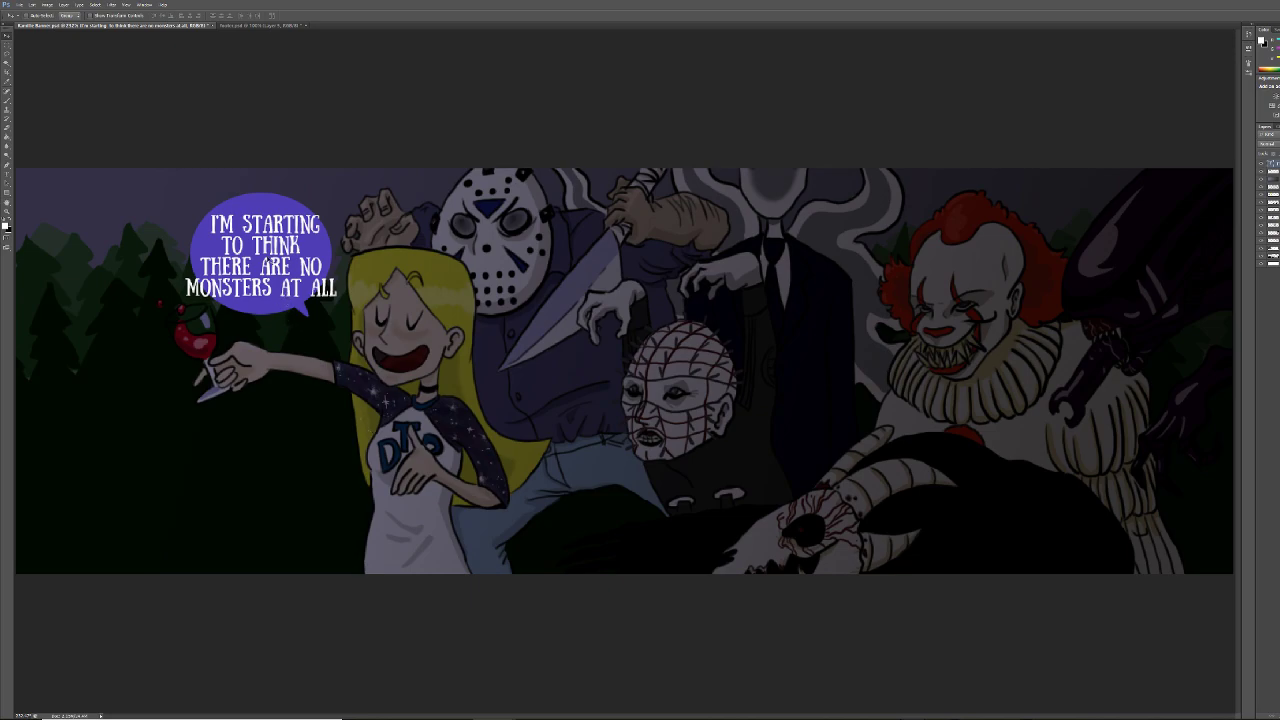
Scale the four-line caption down proportionally, centre it within the speech bubble, and apply the transformation
key(ctrl+t)
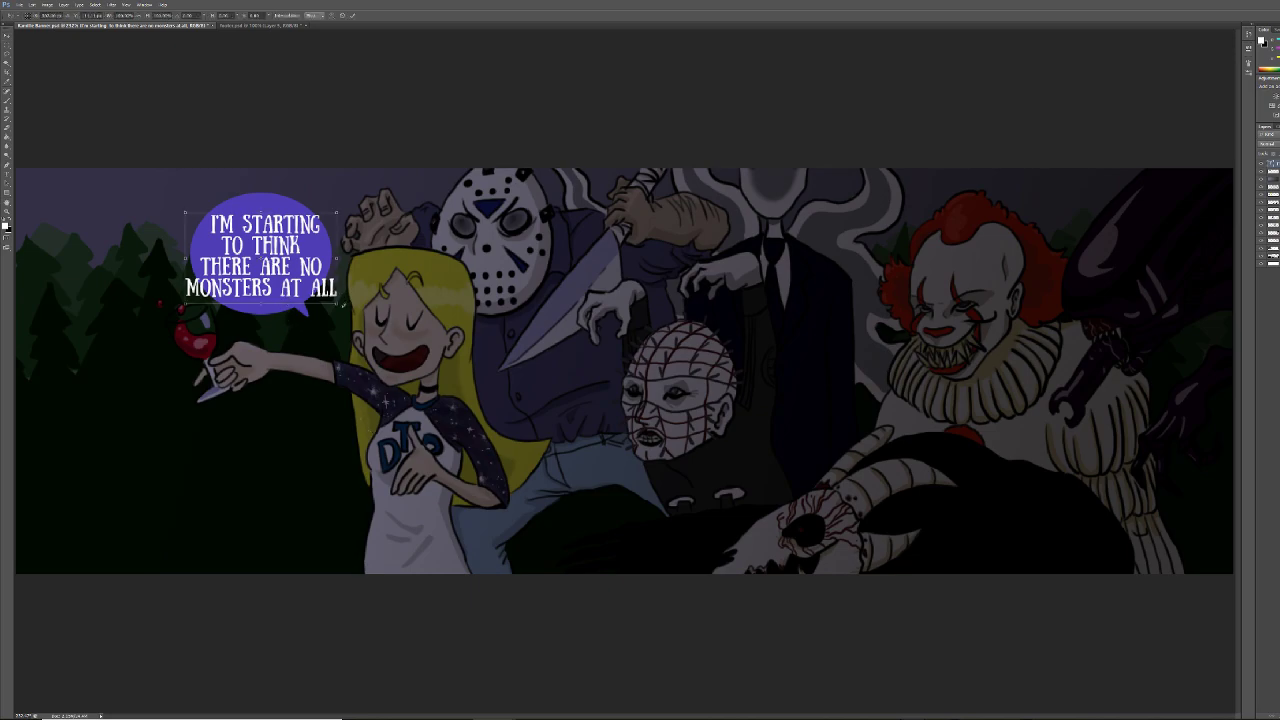
drag(337, 304, 310, 287)
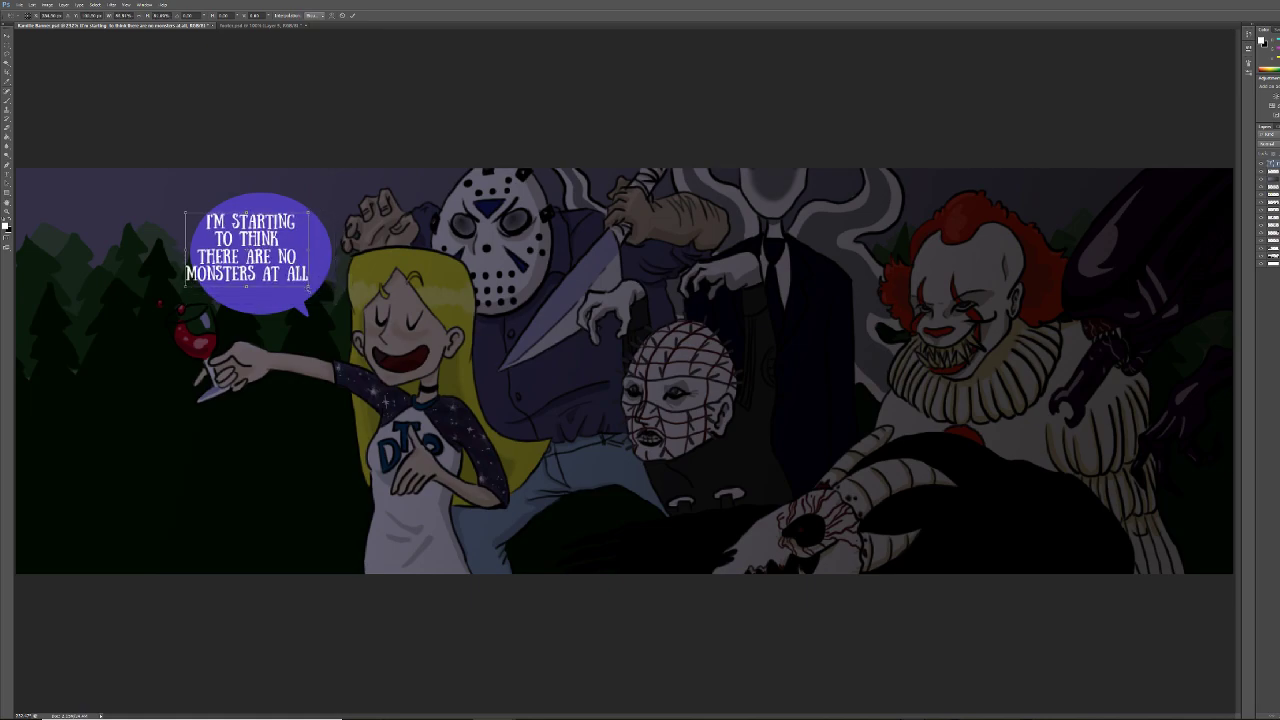
drag(286, 242, 301, 249)
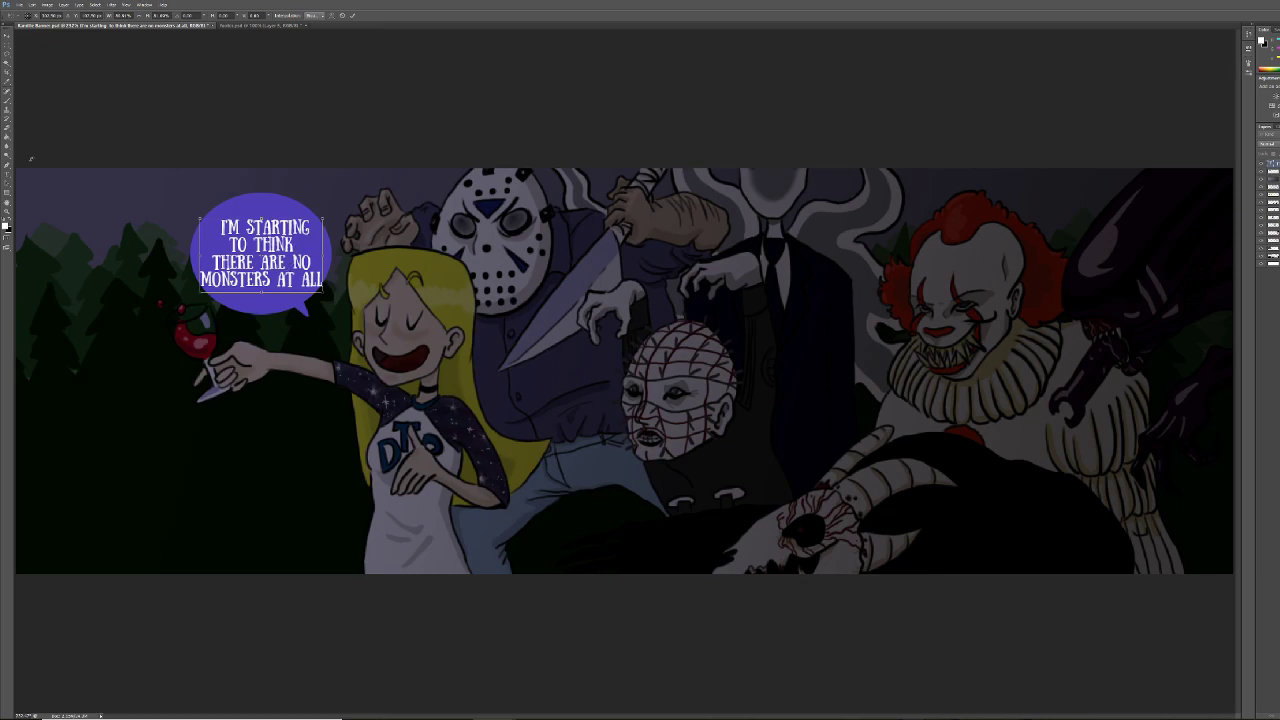
click(8, 182)
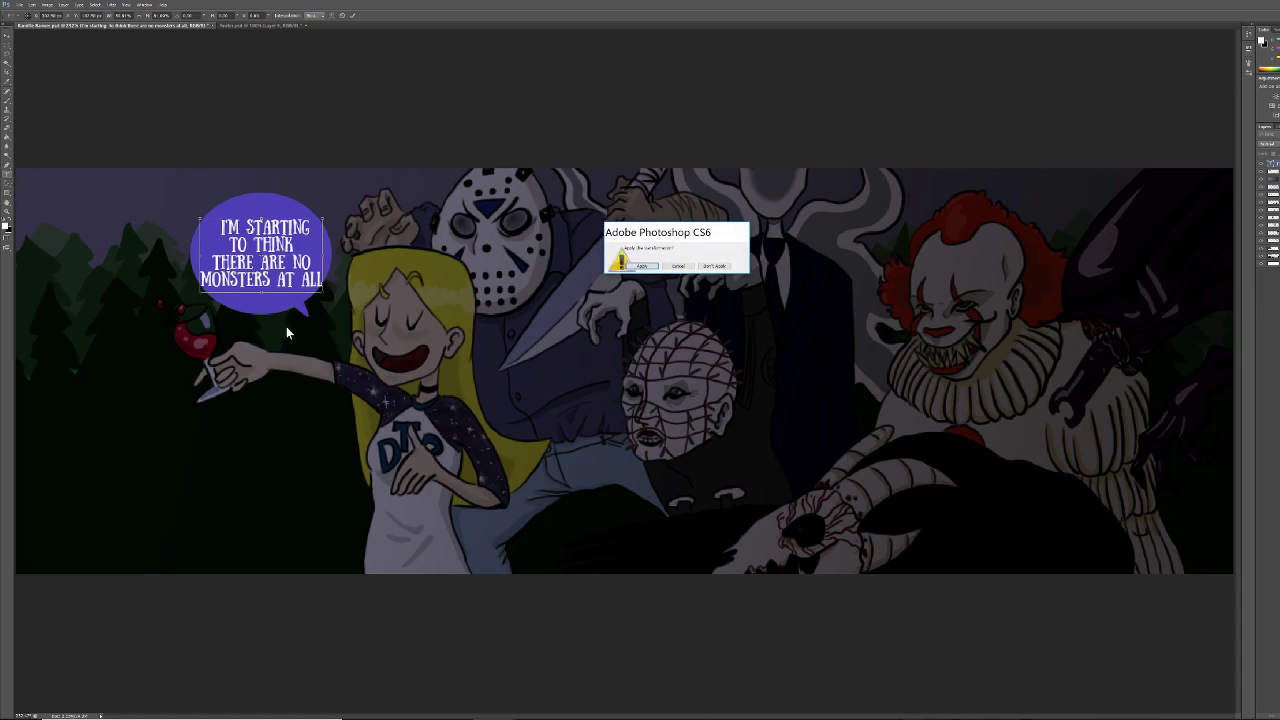
click(641, 266)
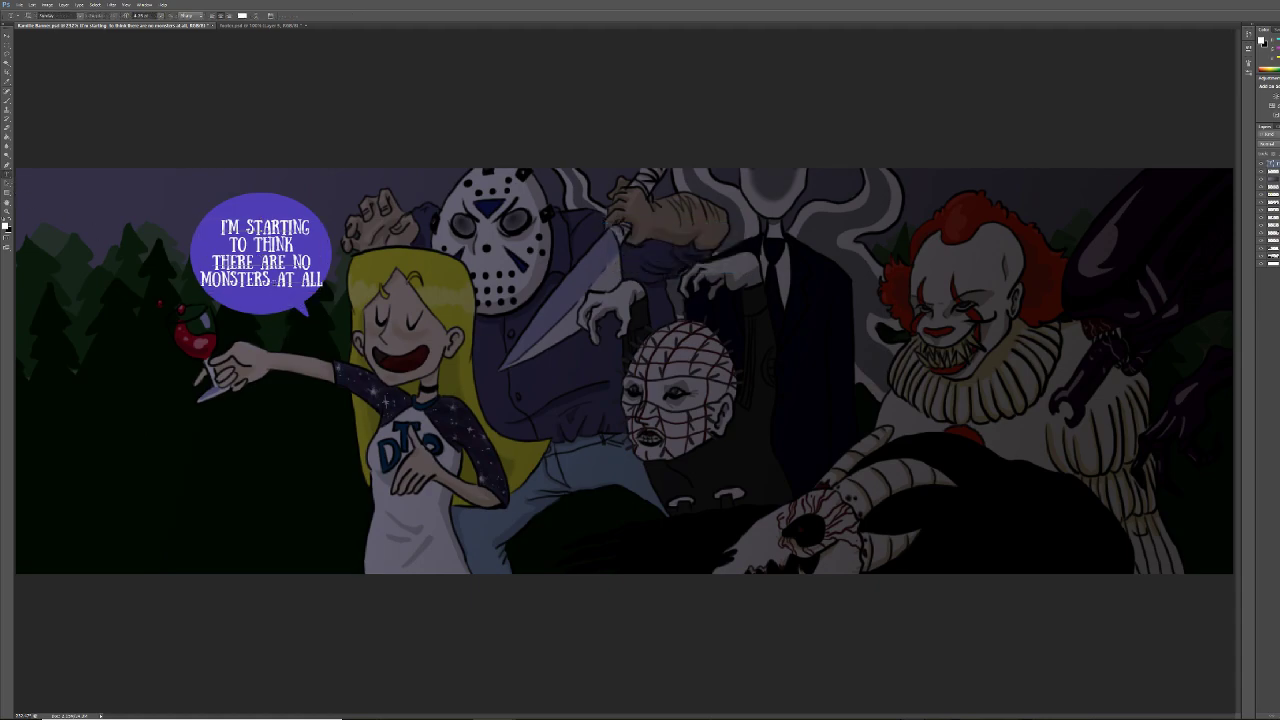
Break "AT ALL" onto its own fifth line and nudge the caption slightly up within the speech bubble
click(274, 280)
key(Return)
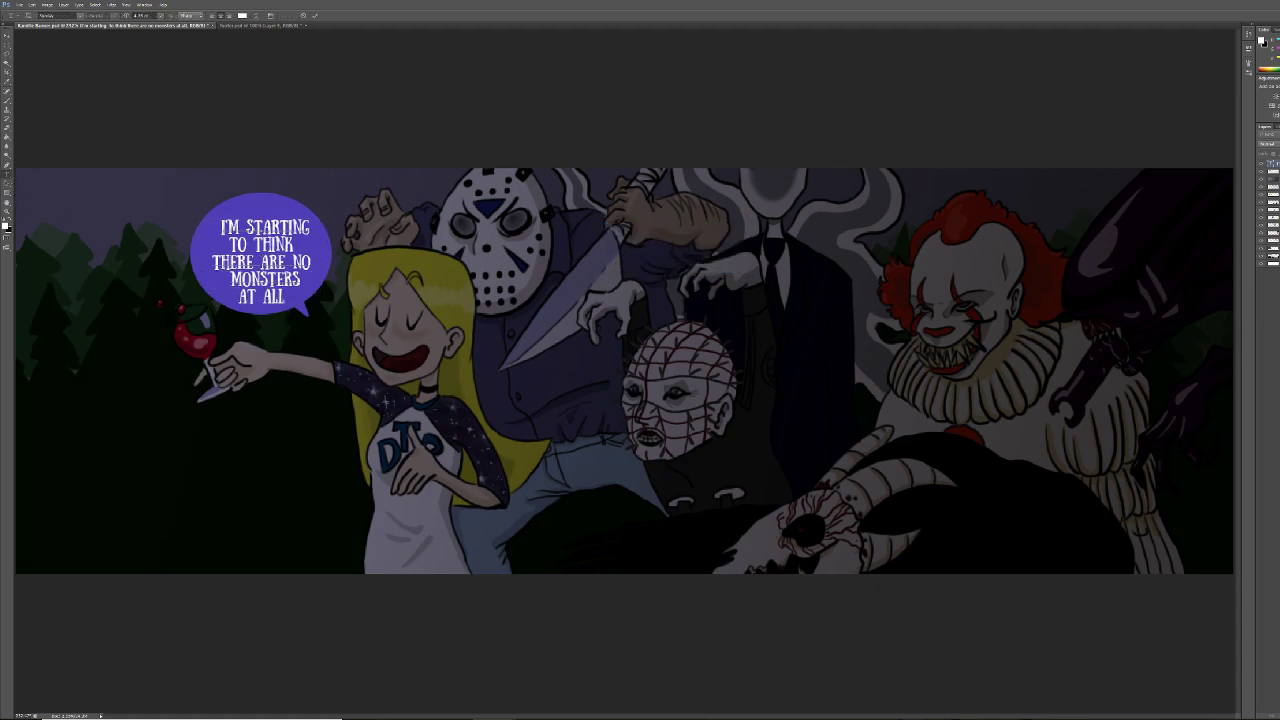
click(8, 40)
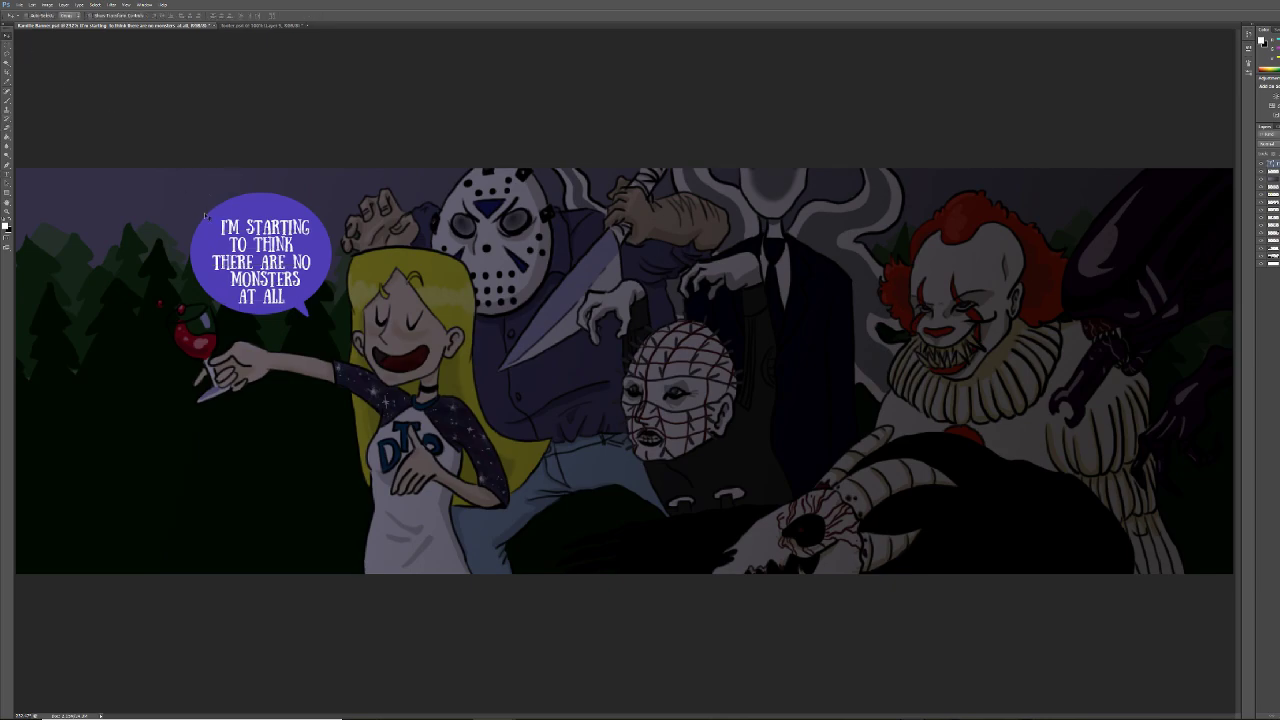
drag(280, 255, 276, 248)
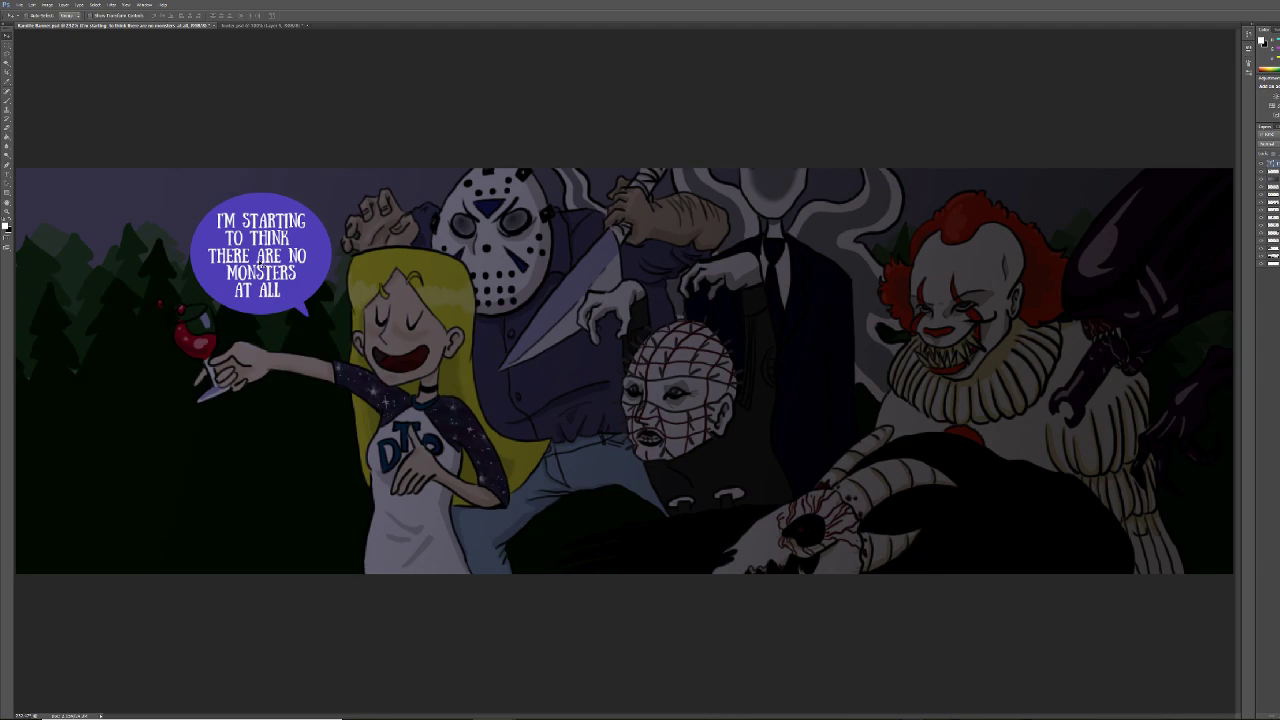
Enlarge the five-line caption slightly to fill the speech bubble and apply the transformation
key(ctrl+t)
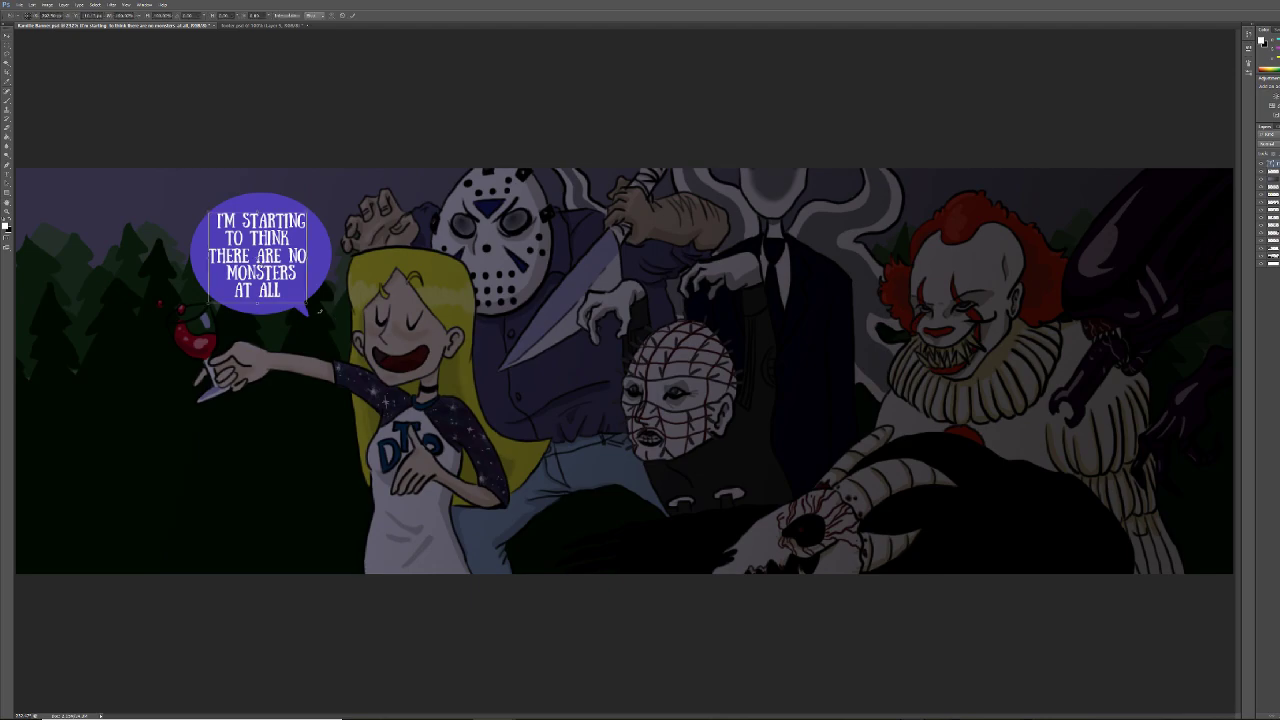
drag(306, 302, 311, 307)
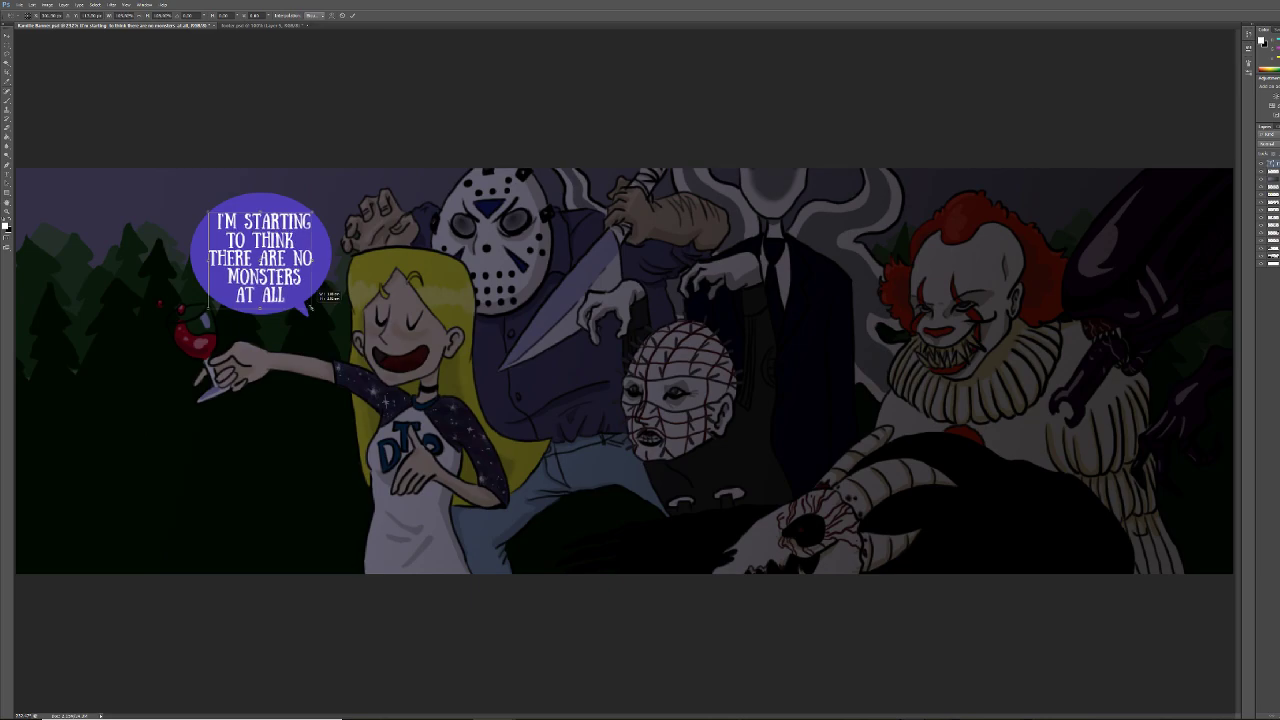
click(8, 44)
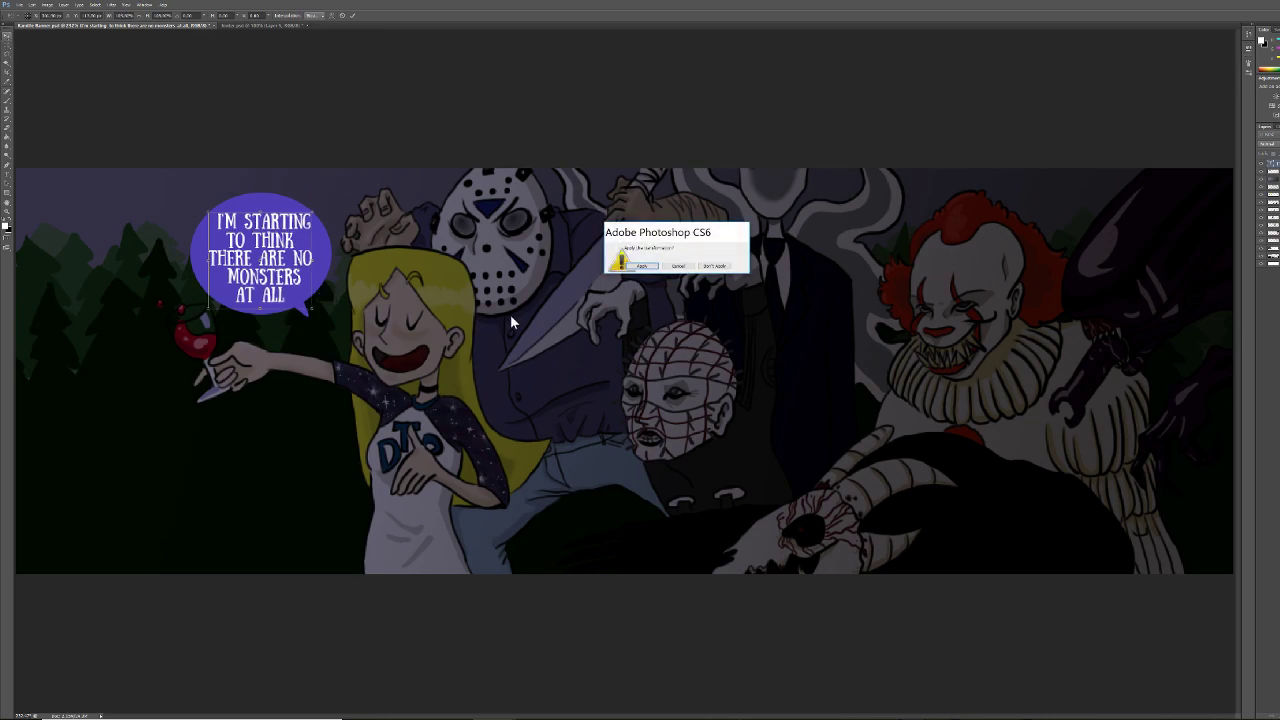
click(650, 266)
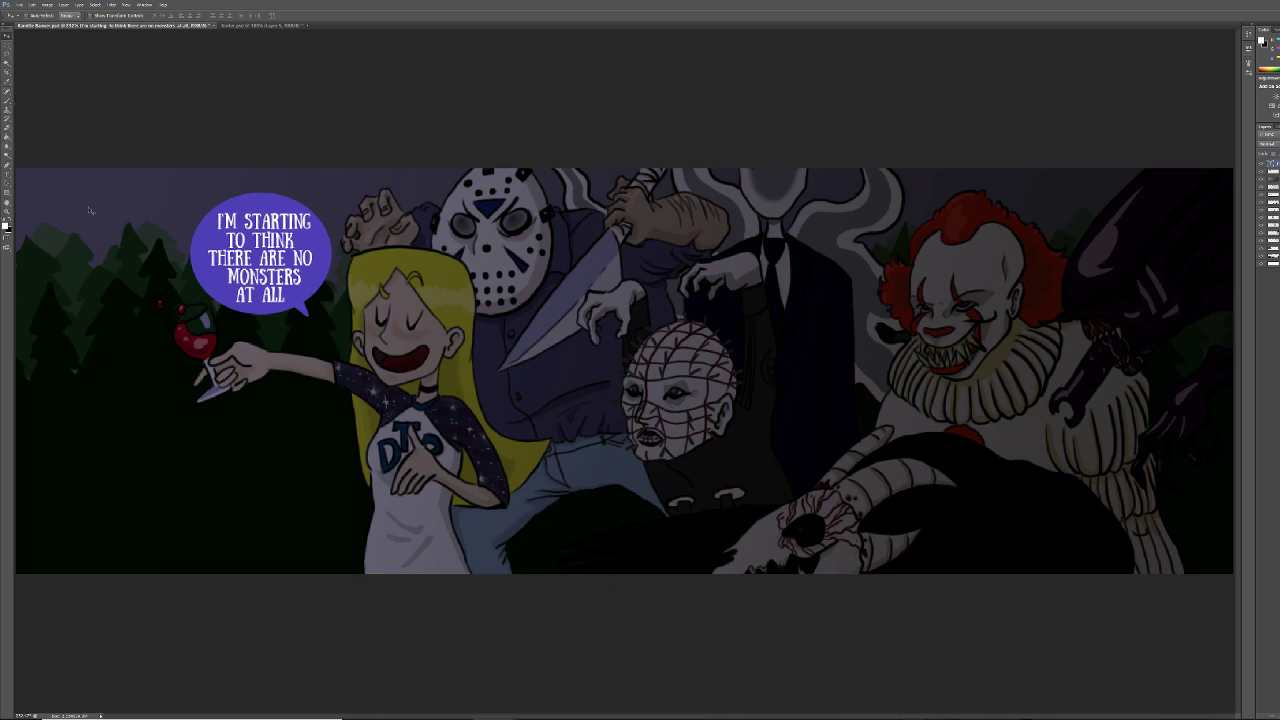
Add a separate white text line reading "DEATH TO BLONDIE" over the dark forest in the banner's lower-left area
click(7, 180)
click(46, 512)
text(D)
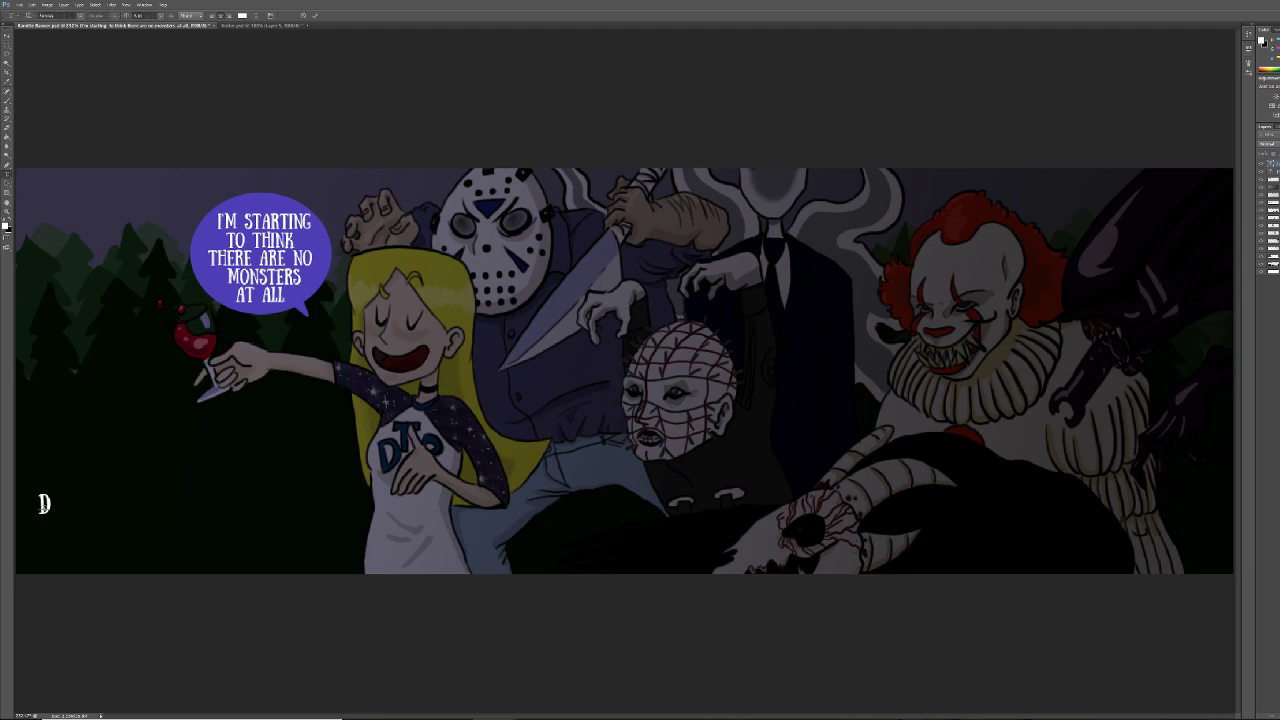
text(EATH)
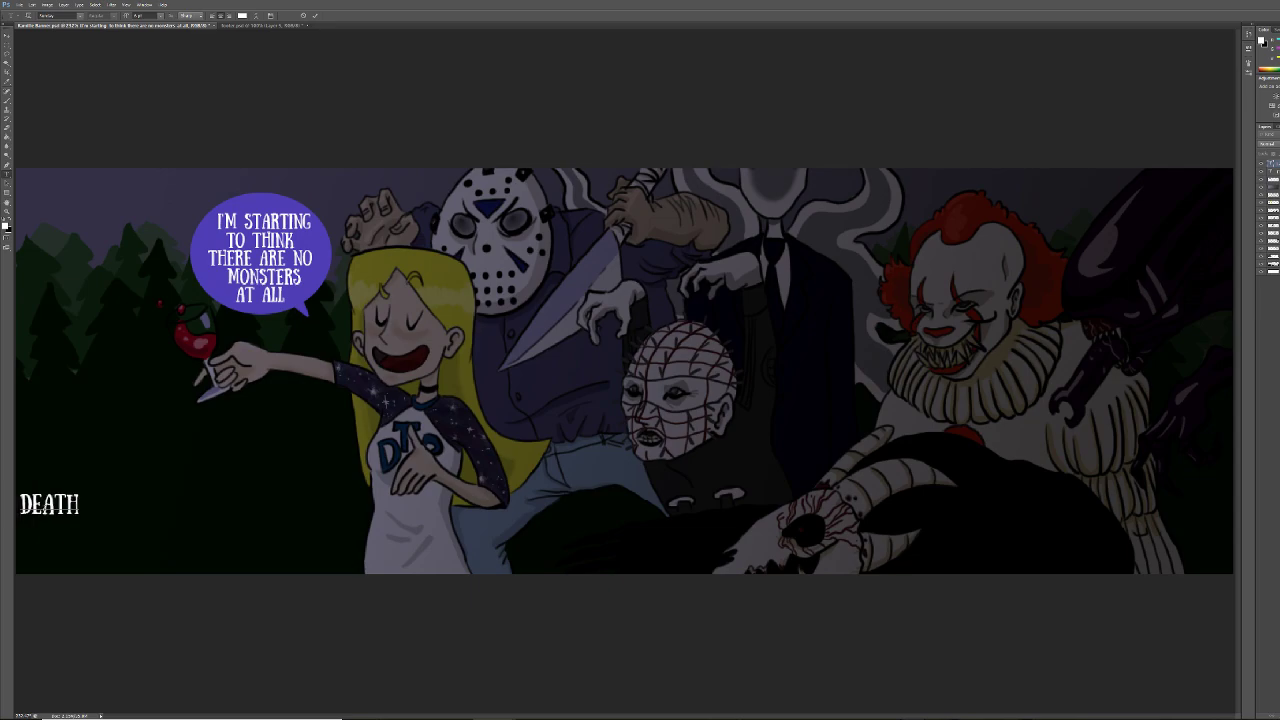
text( TO BLONDIE)
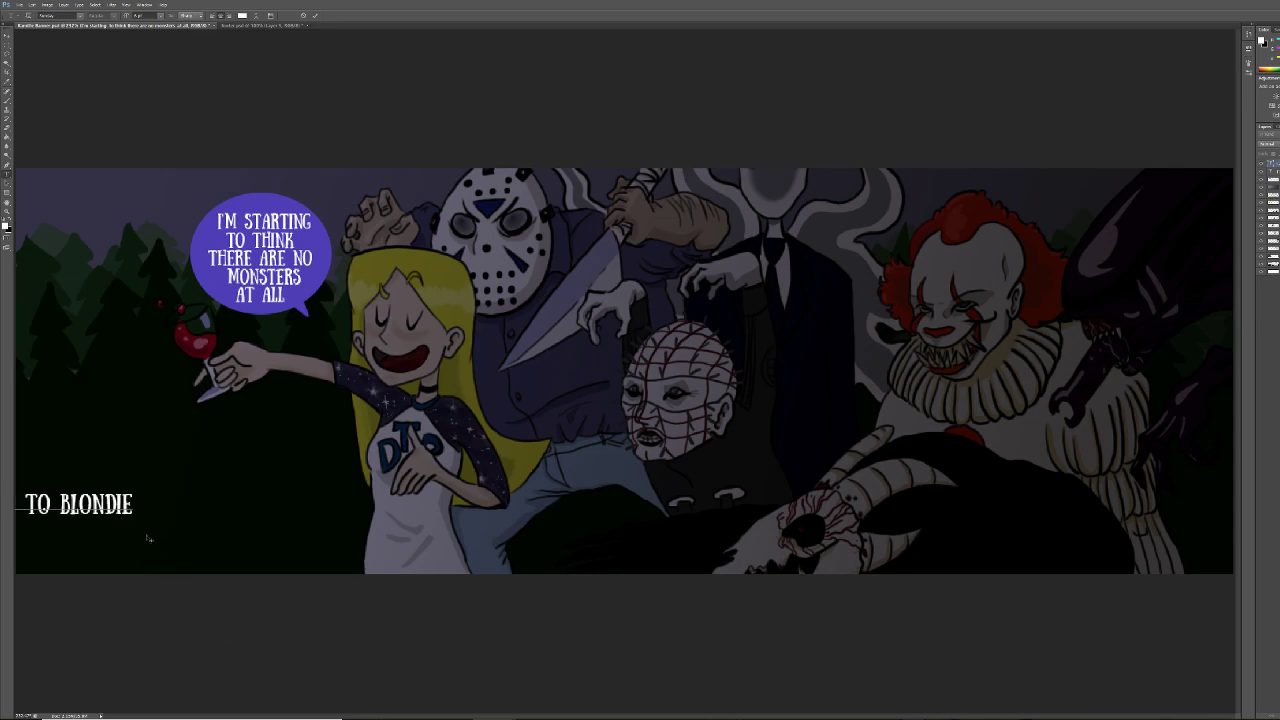
Move the "DEATH TO BLONDIE" title fully into the banner's lower-left corner and scale it up to span the space beside the woman
click(6, 36)
drag(108, 488, 178, 533)
key(ctrl+t)
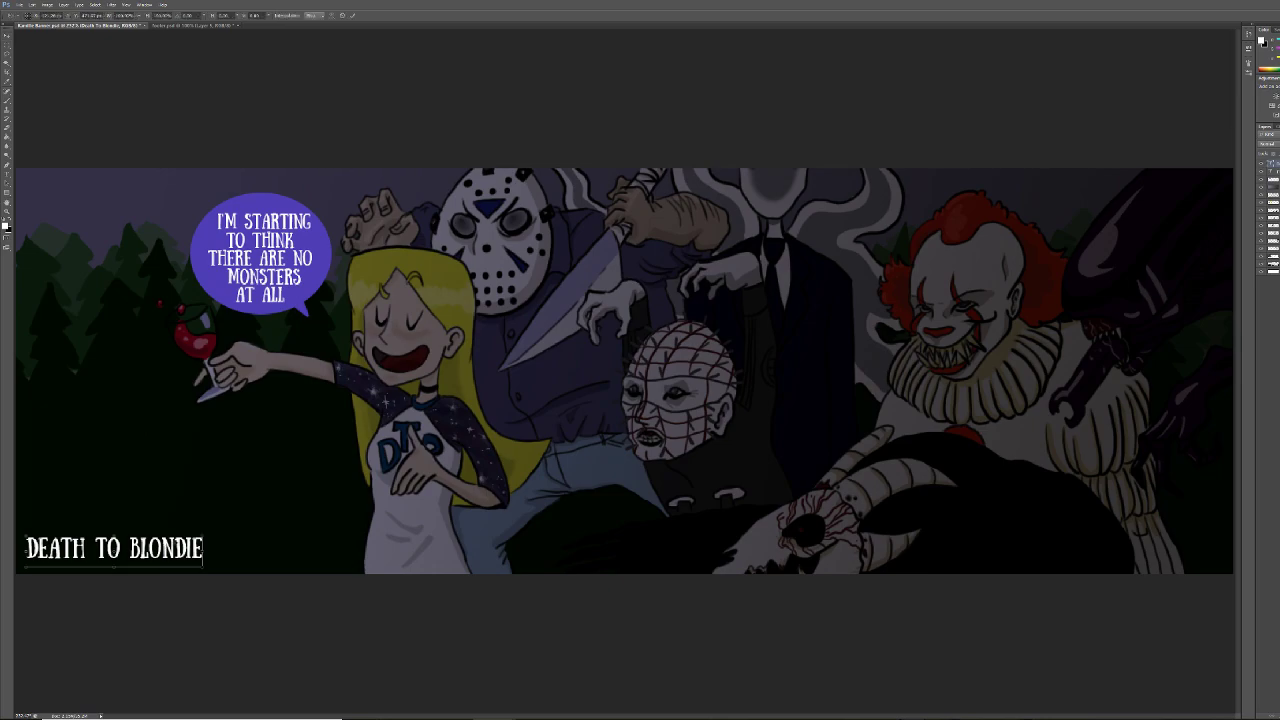
drag(203, 531, 339, 498)
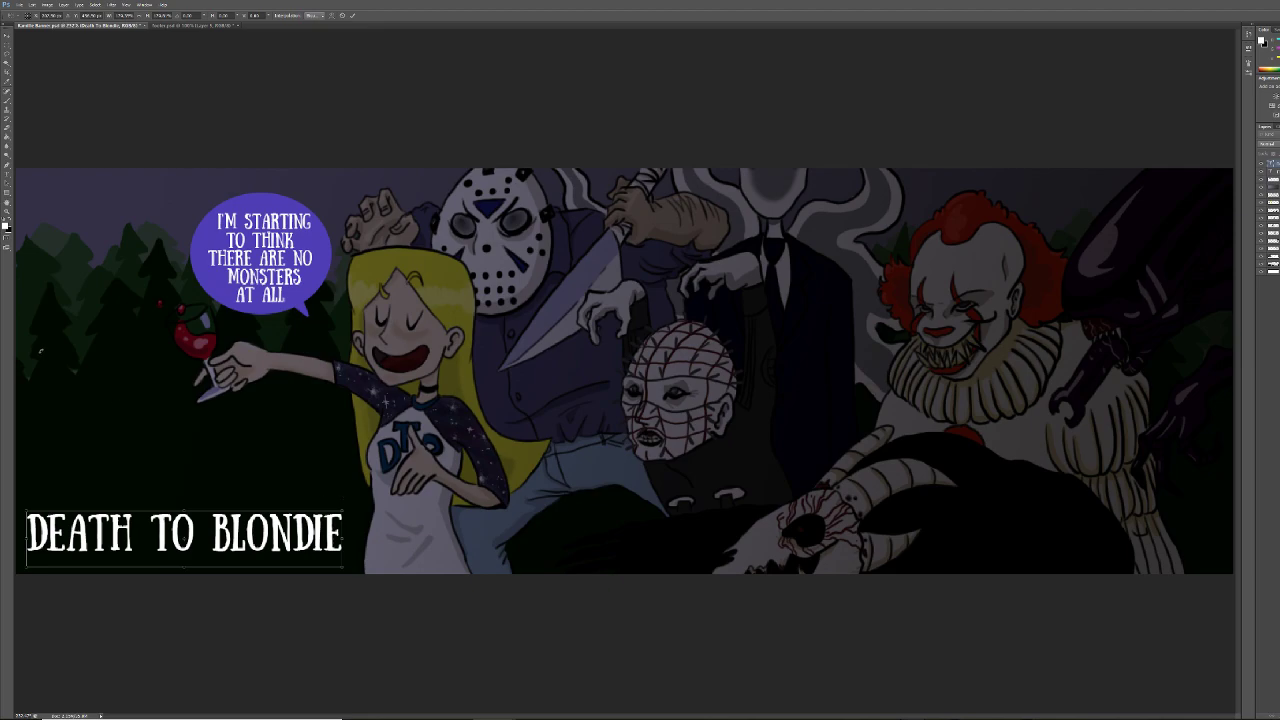
click(8, 48)
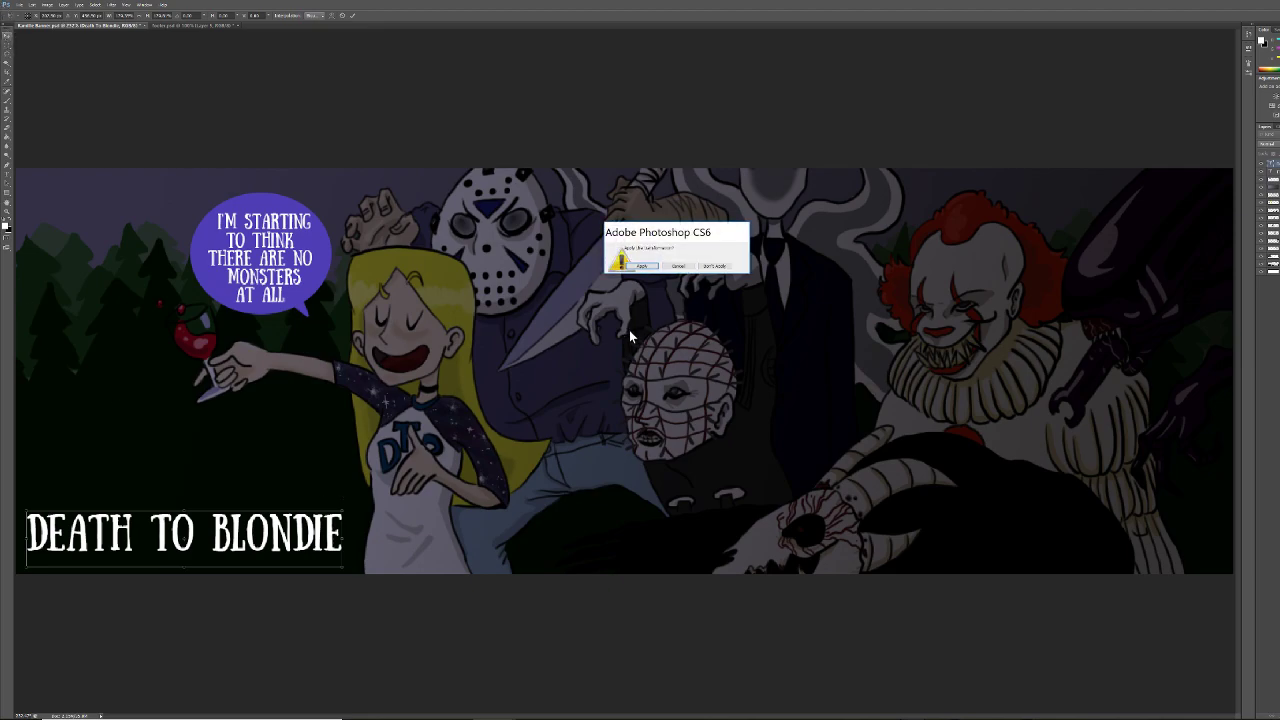
click(642, 266)
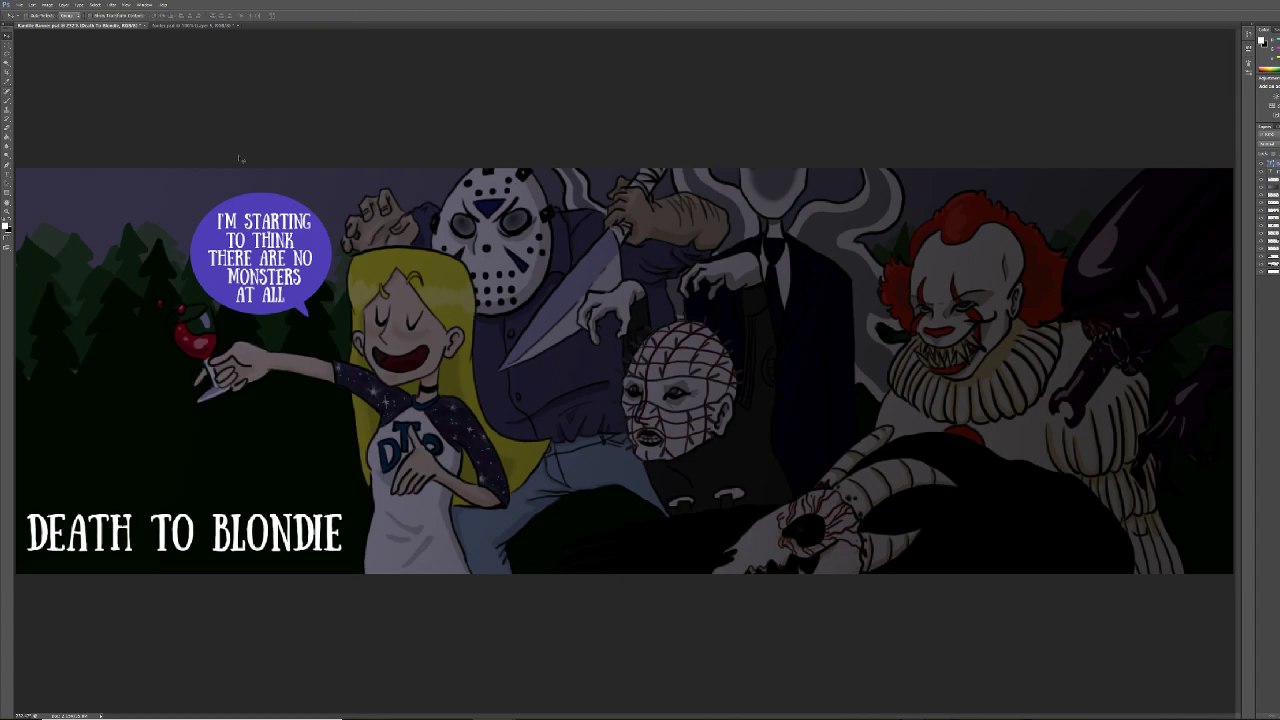
click(20, 5)
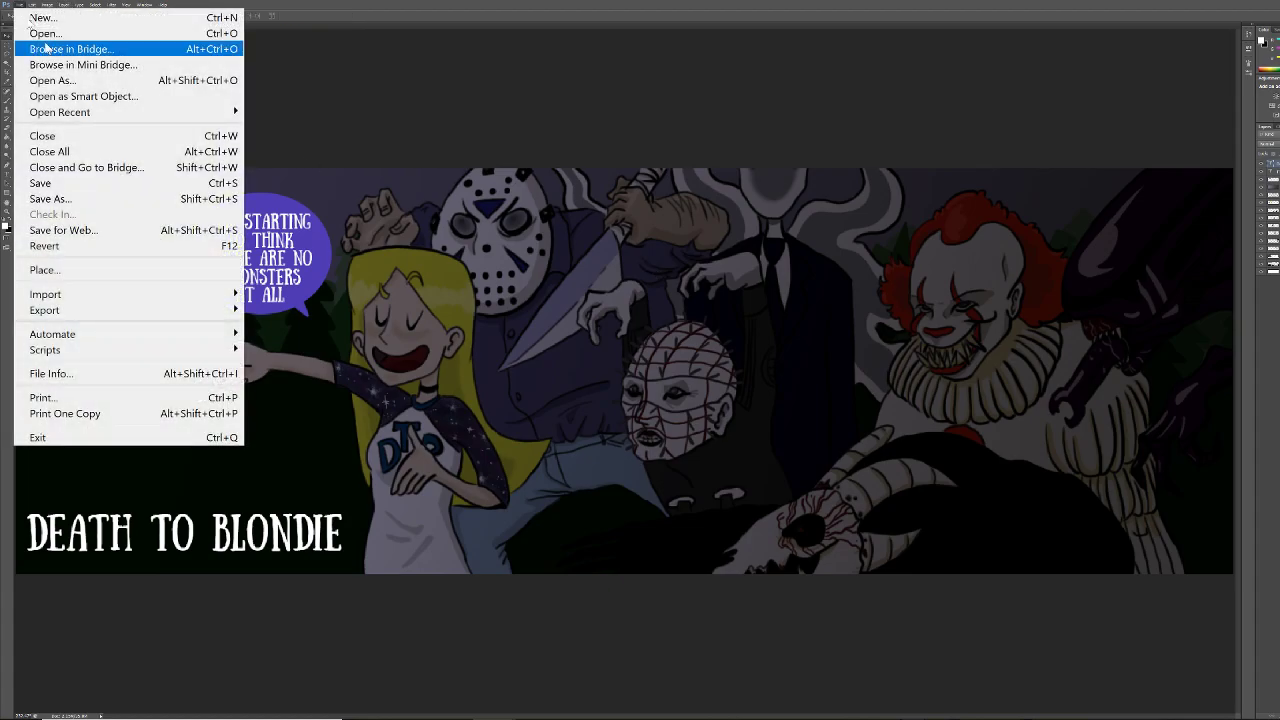
click(46, 34)
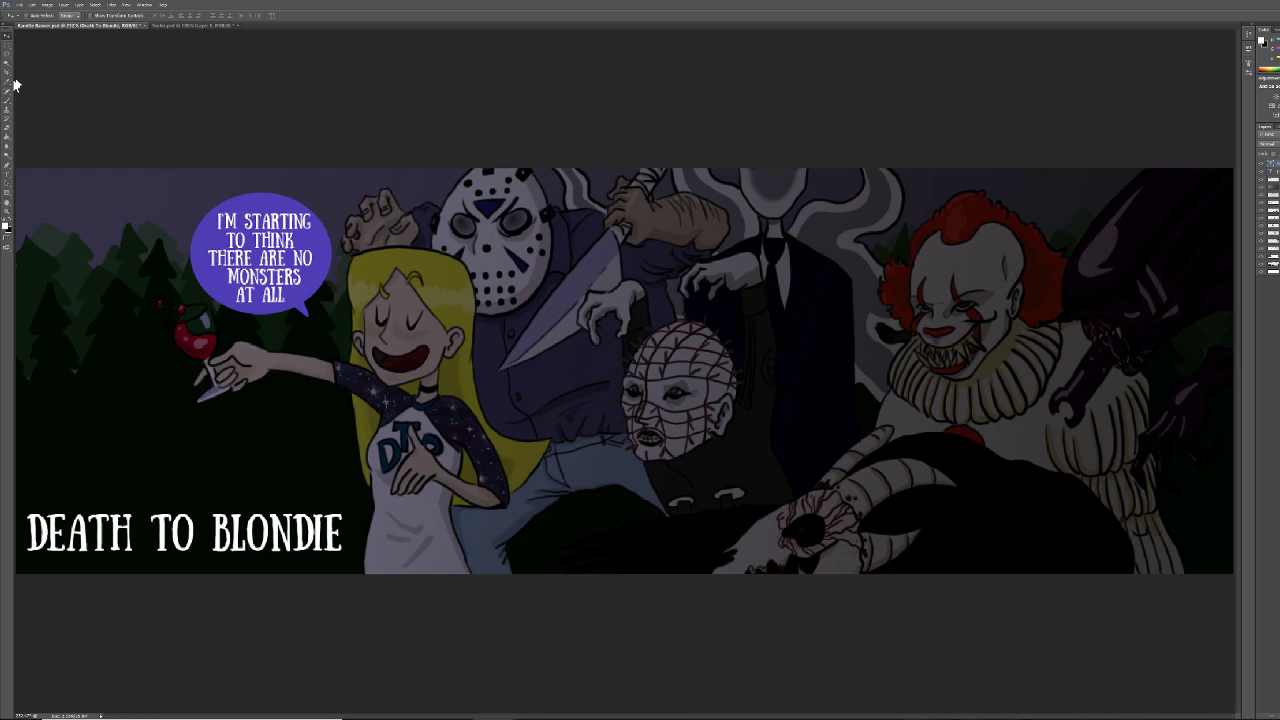
Select the whole "DEATH TO BLONDIE" title and try a rough, hand-brushed font on it
click(9, 181)
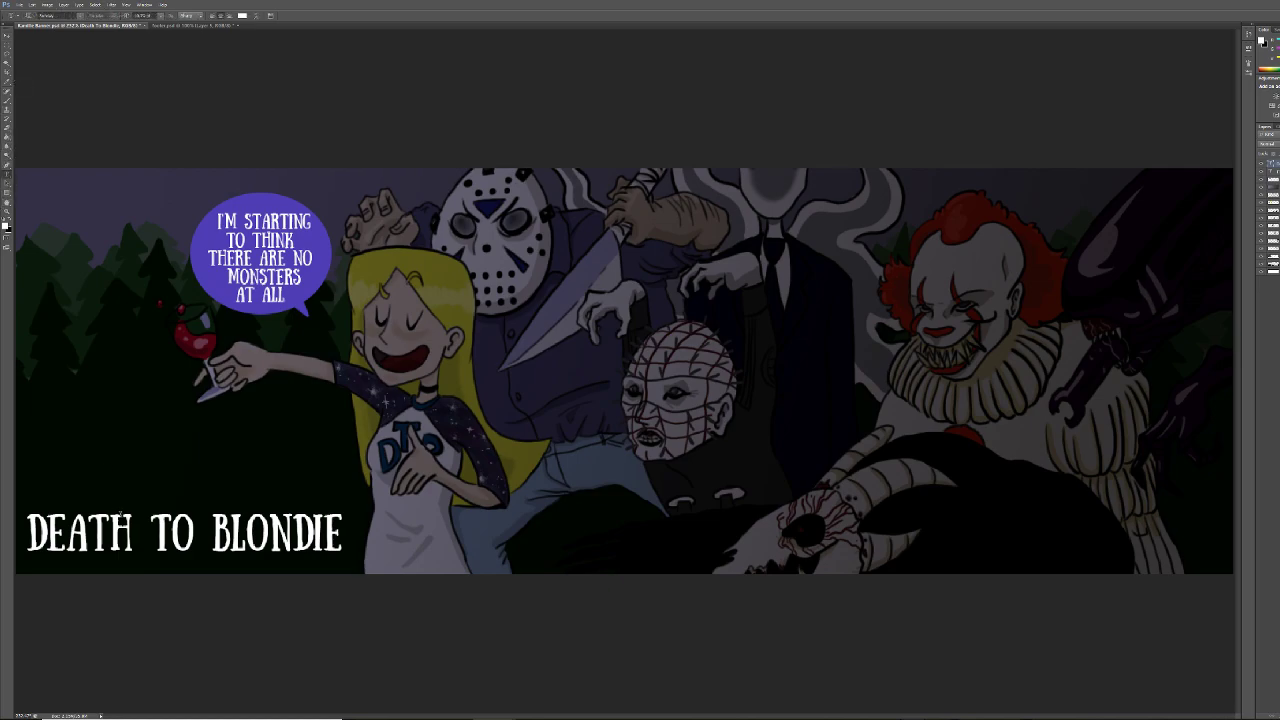
click(133, 540)
drag(27, 535, 342, 535)
click(84, 17)
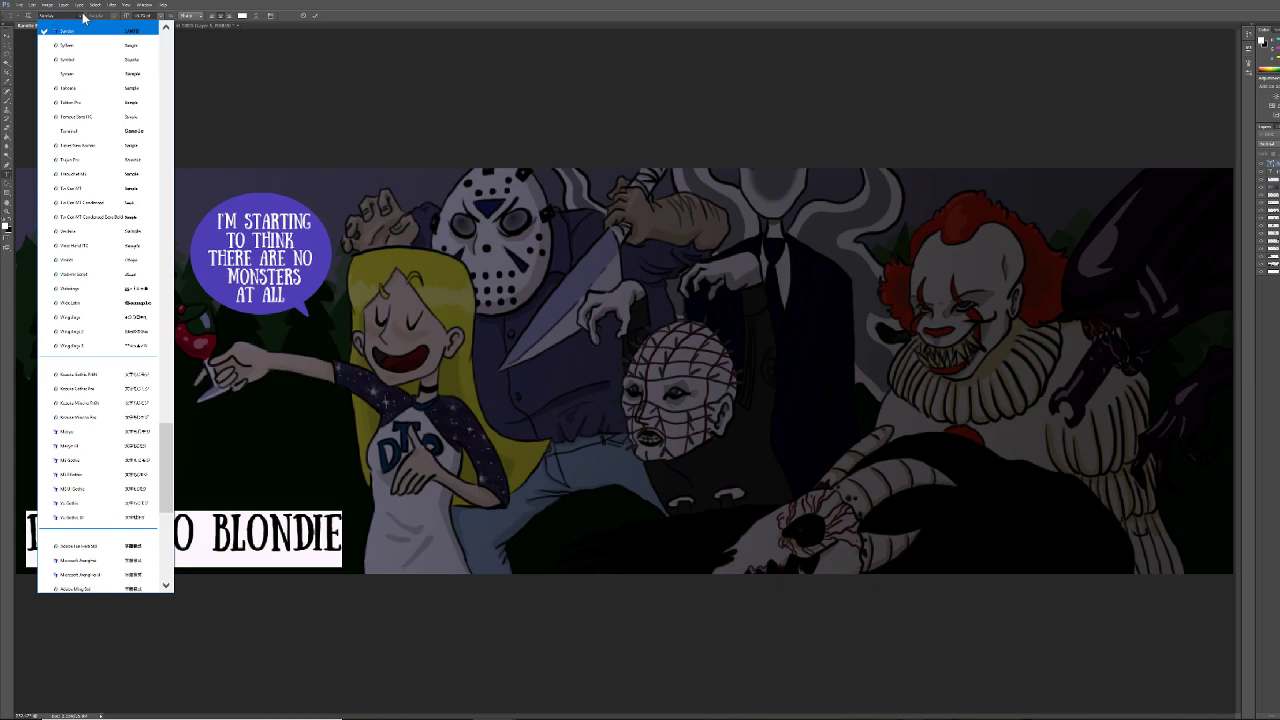
scroll(115, 263, up, 4)
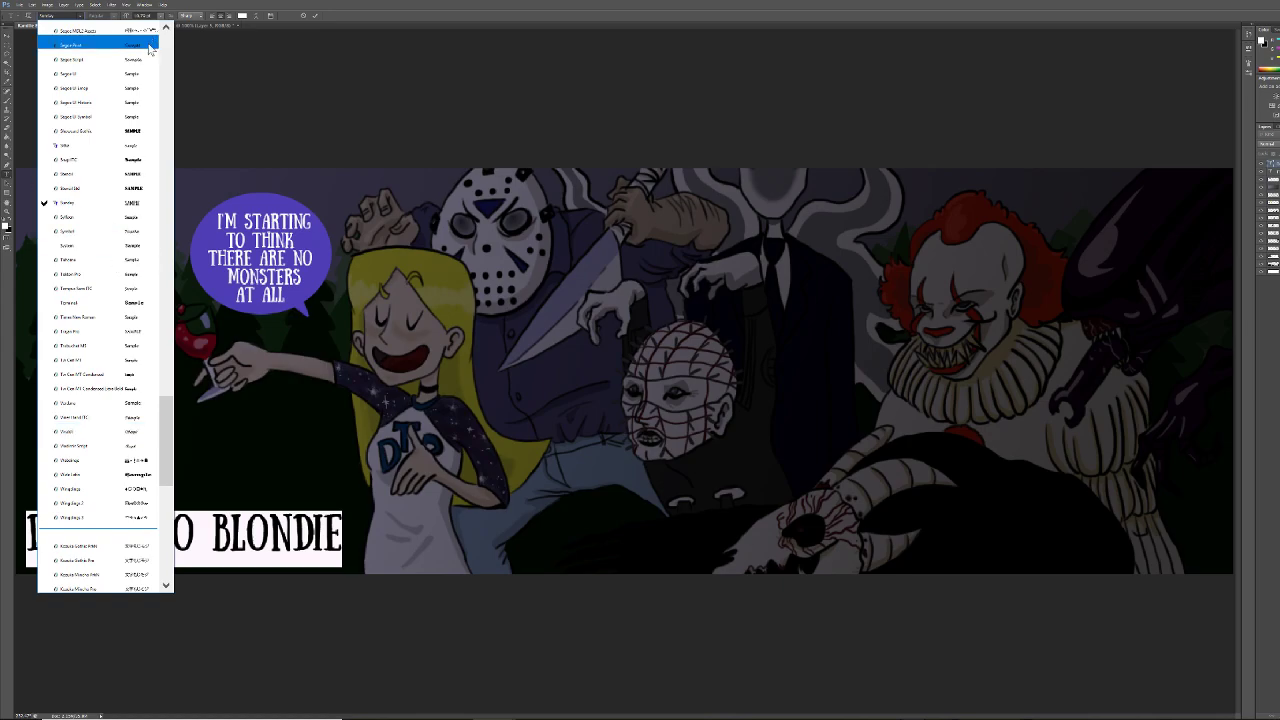
scroll(119, 131, up, 4)
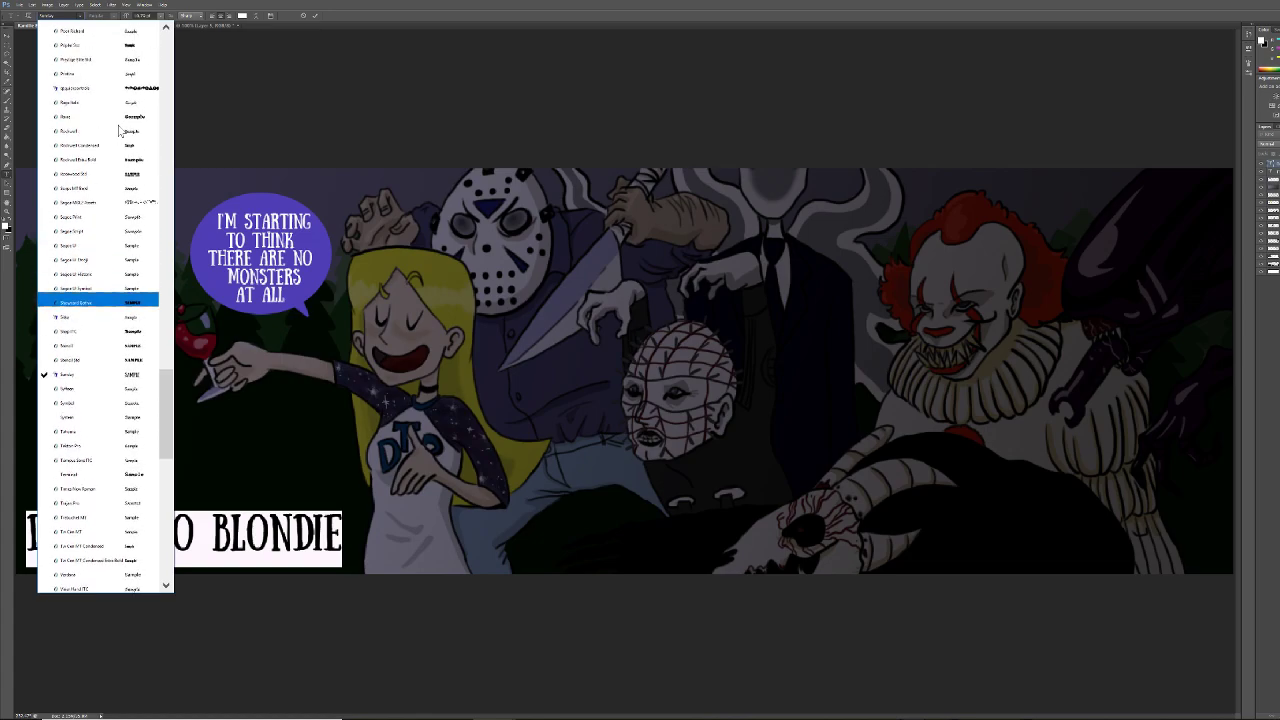
scroll(119, 131, up, 3)
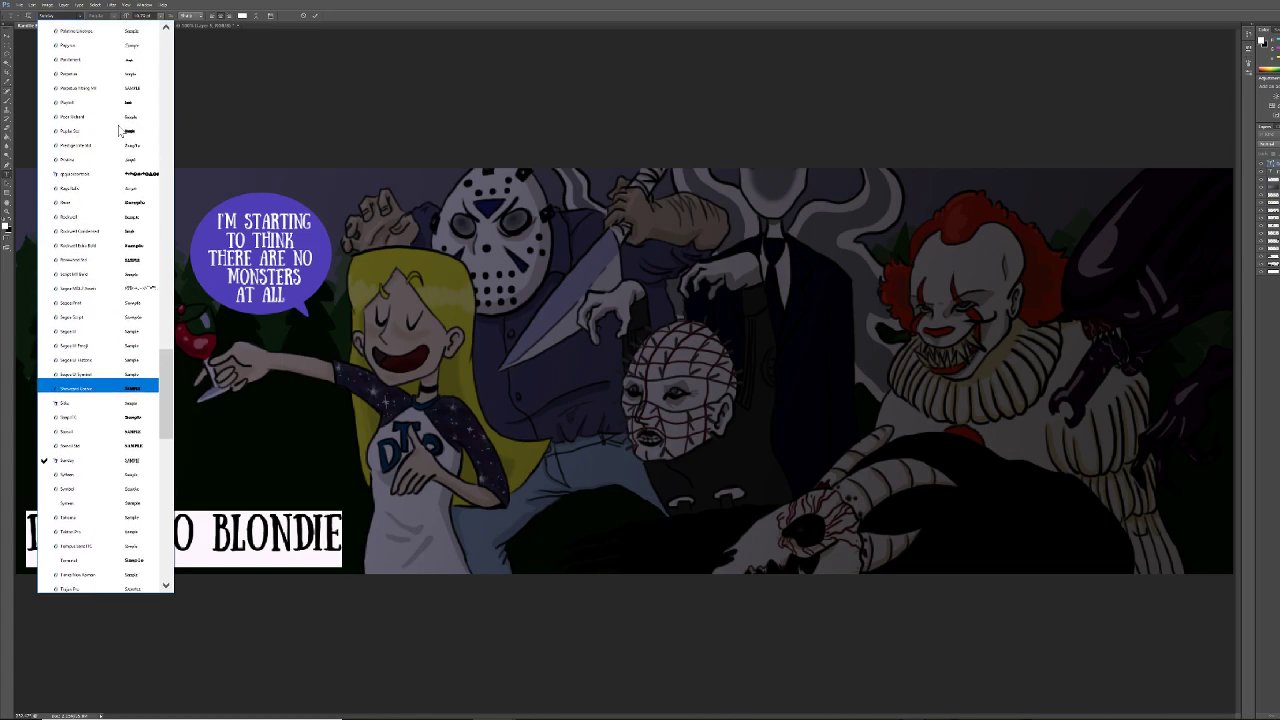
scroll(119, 131, up, 3)
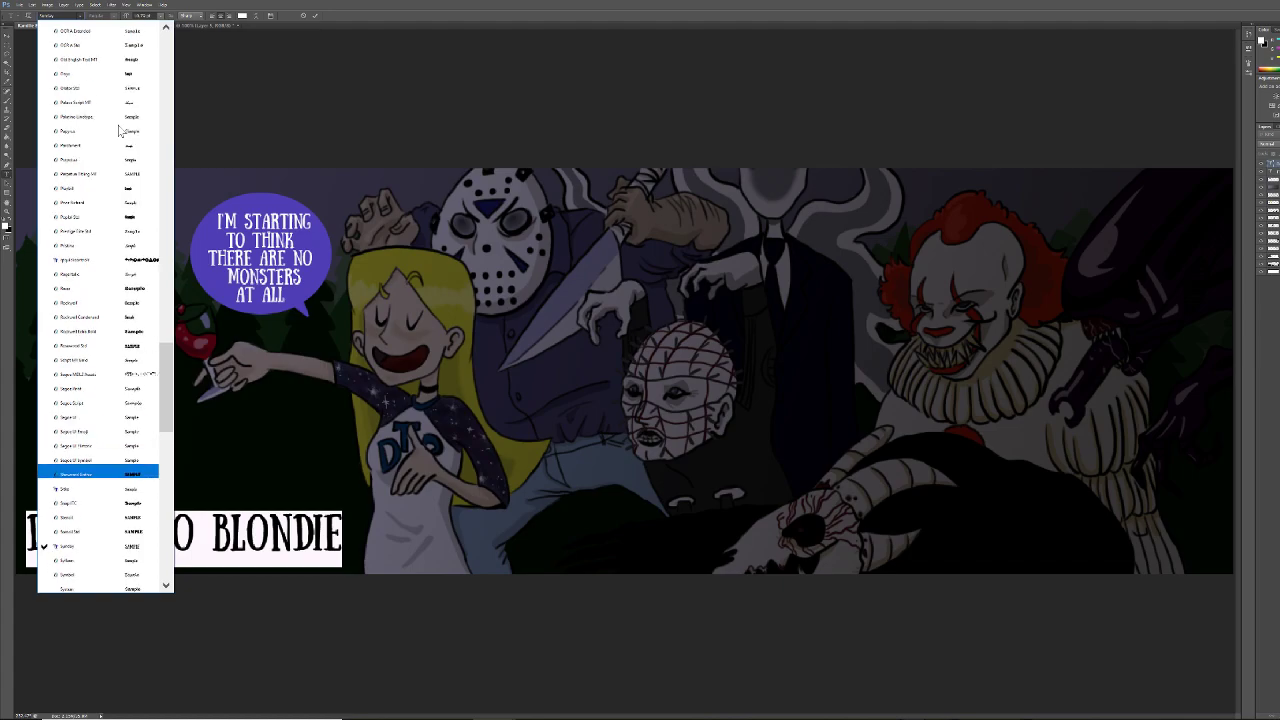
scroll(119, 131, up, 4)
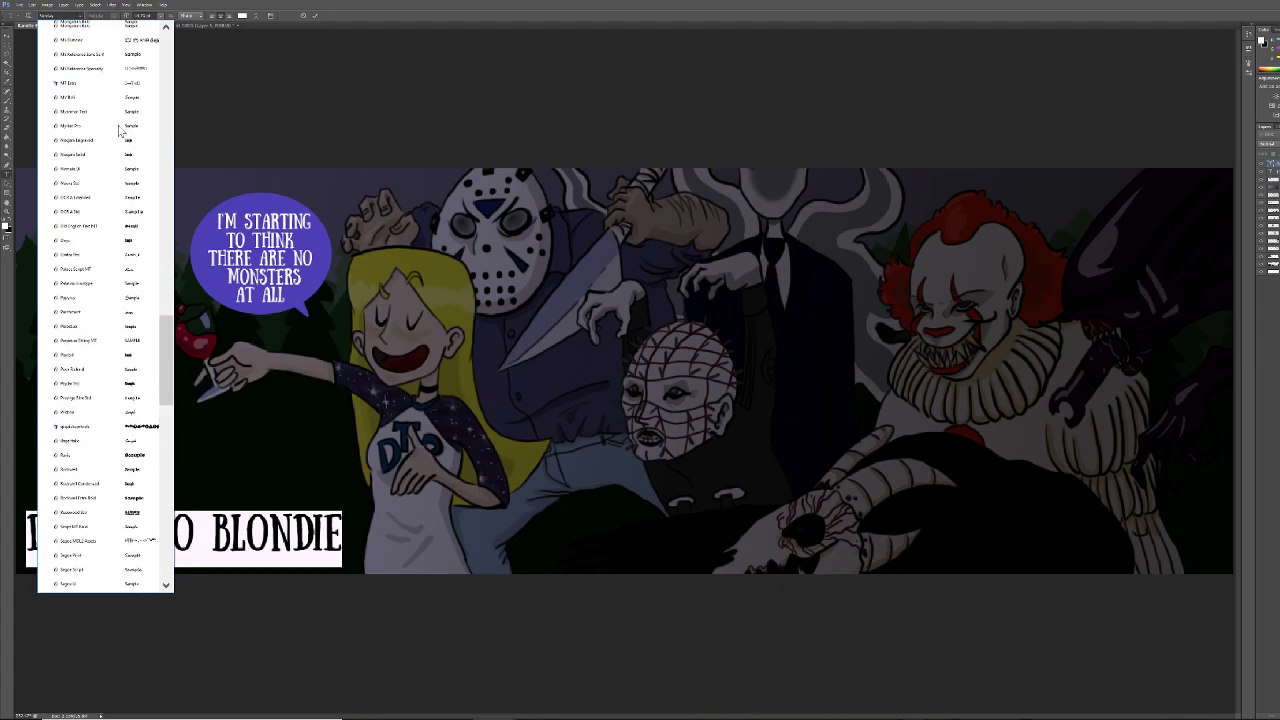
scroll(119, 131, up, 3)
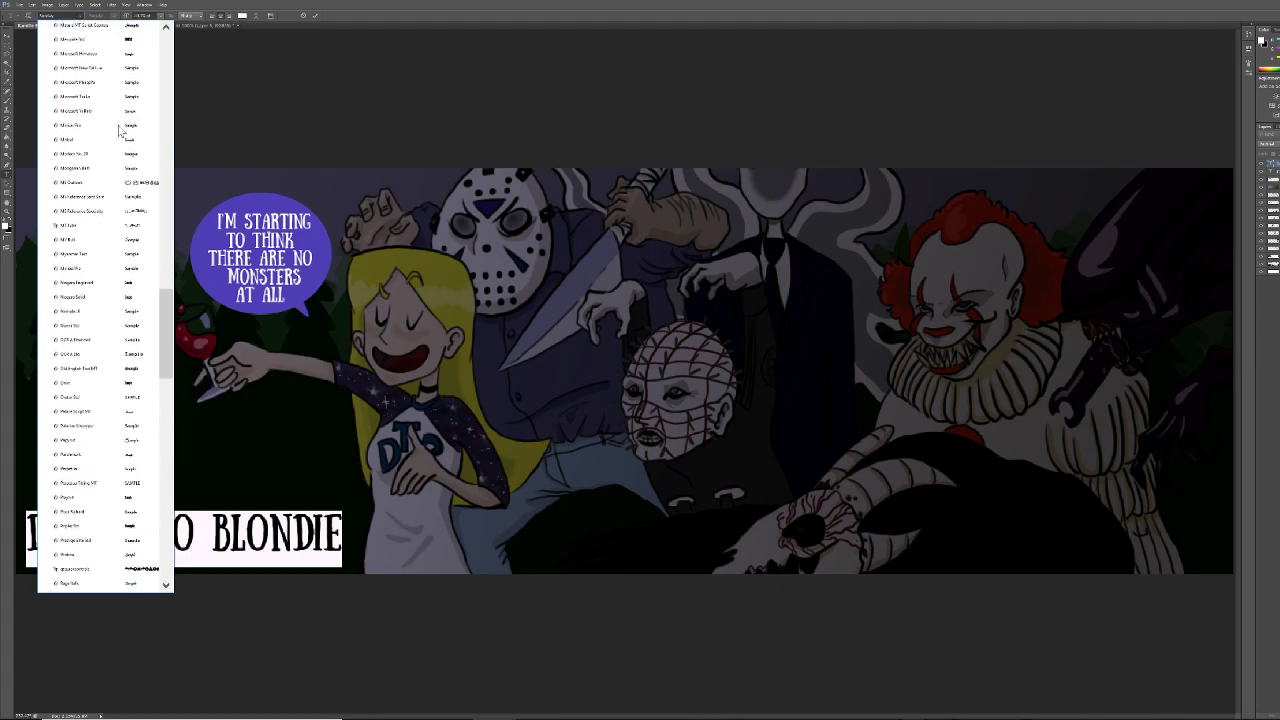
scroll(119, 131, up, 4)
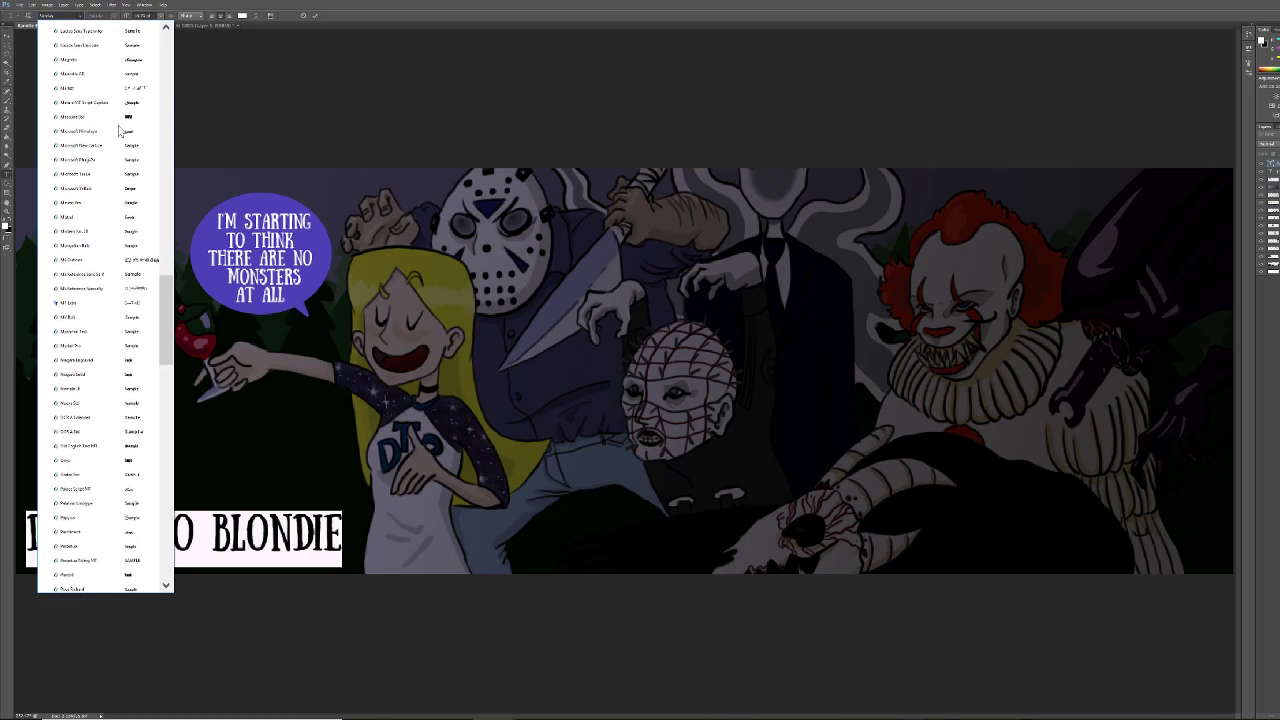
scroll(119, 131, up, 1)
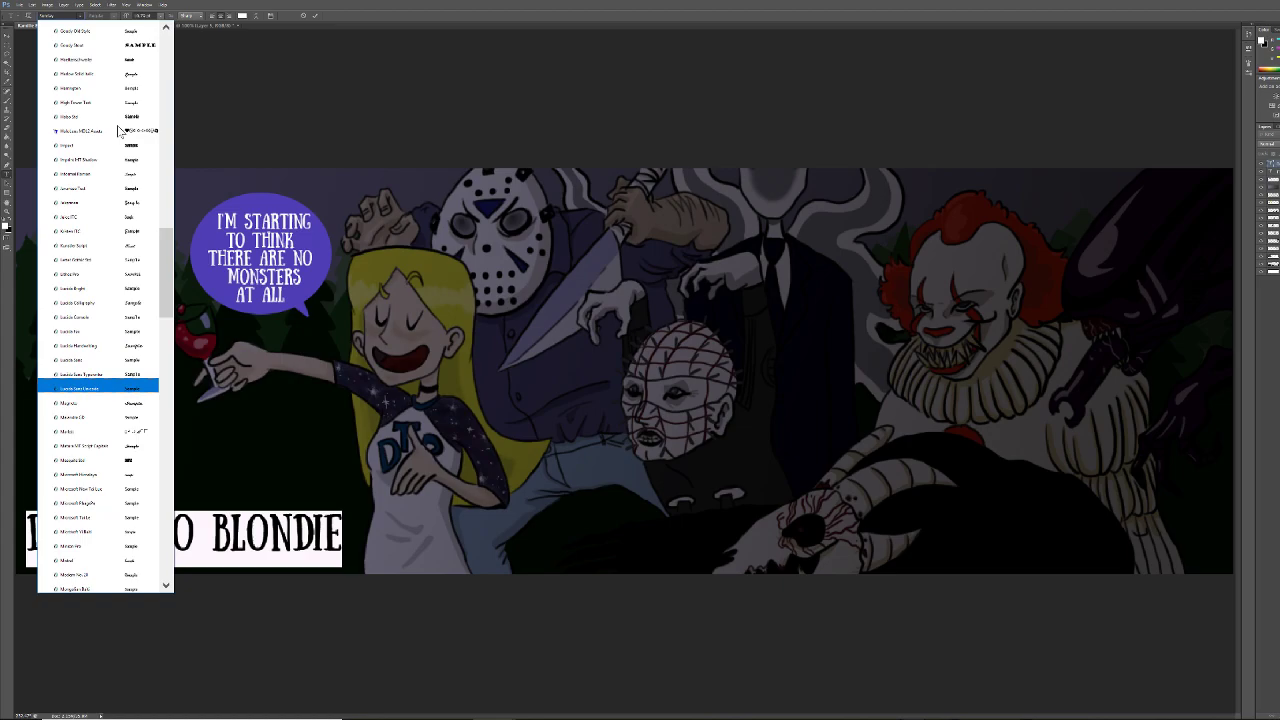
key(Down)
key(Down)
key(Down)
key(Down)
scroll(118, 130, up, 6)
scroll(118, 130, up, 3)
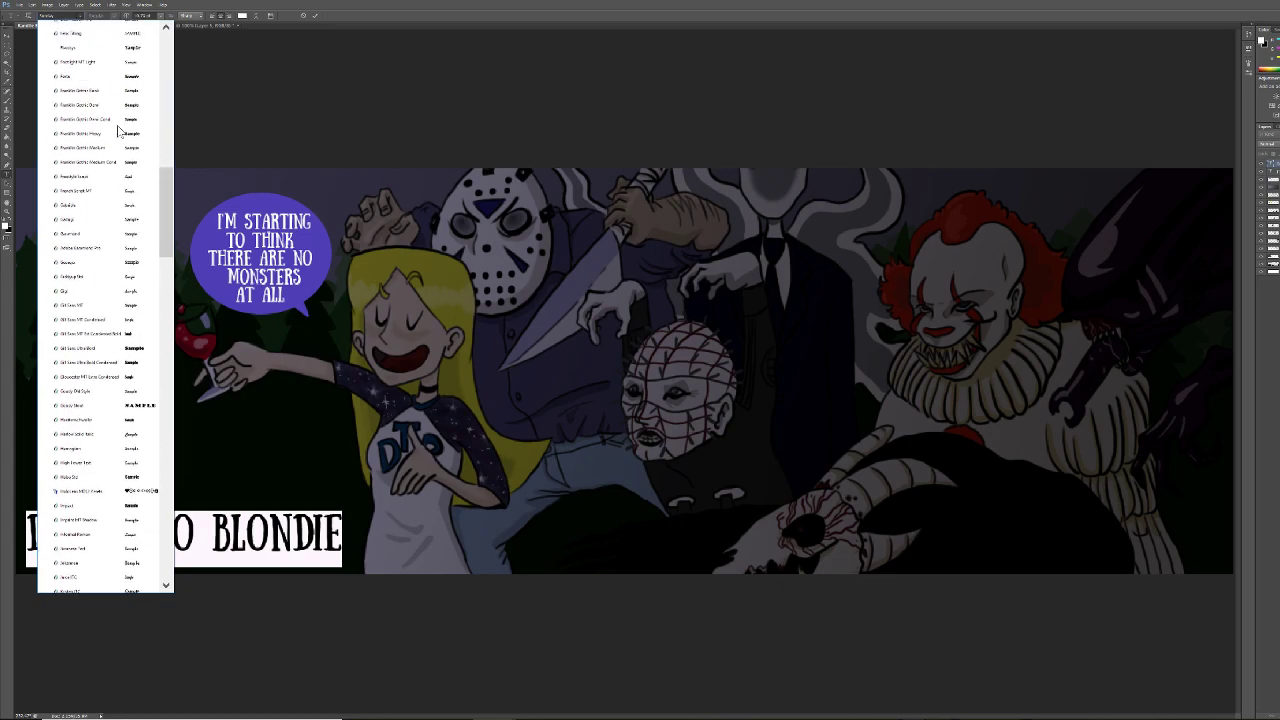
scroll(118, 130, up, 3)
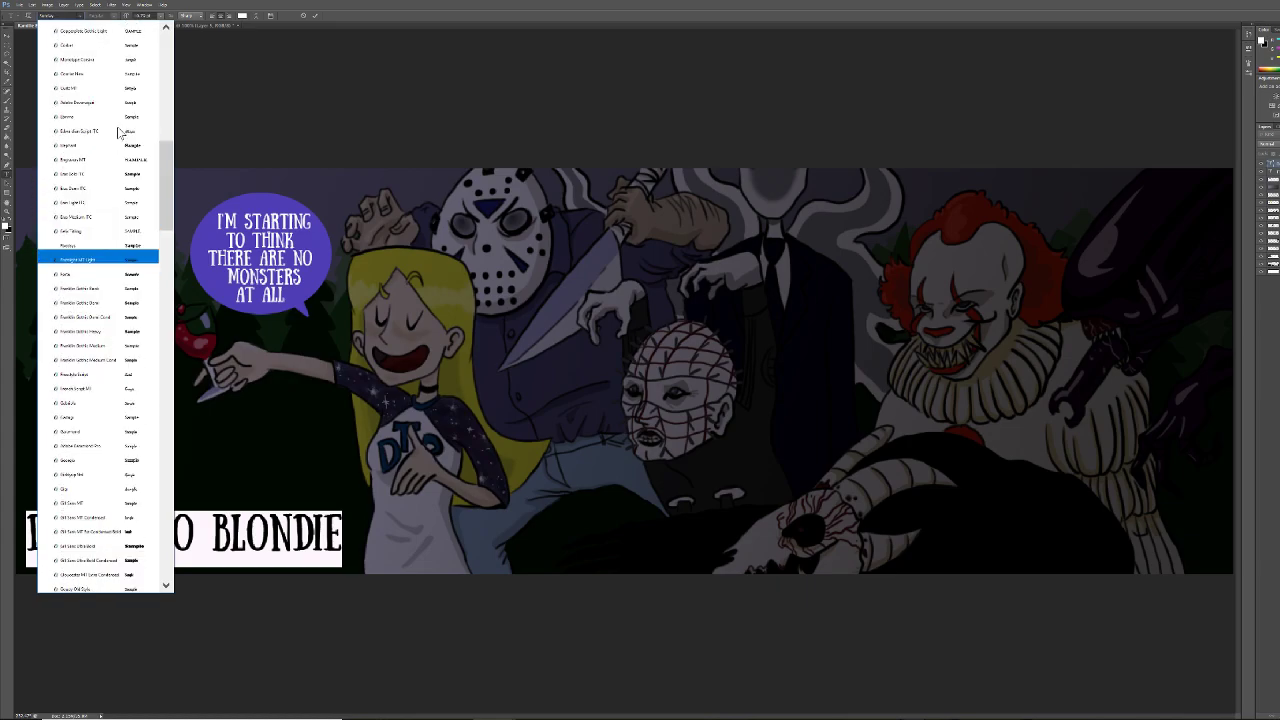
scroll(118, 130, up, 2)
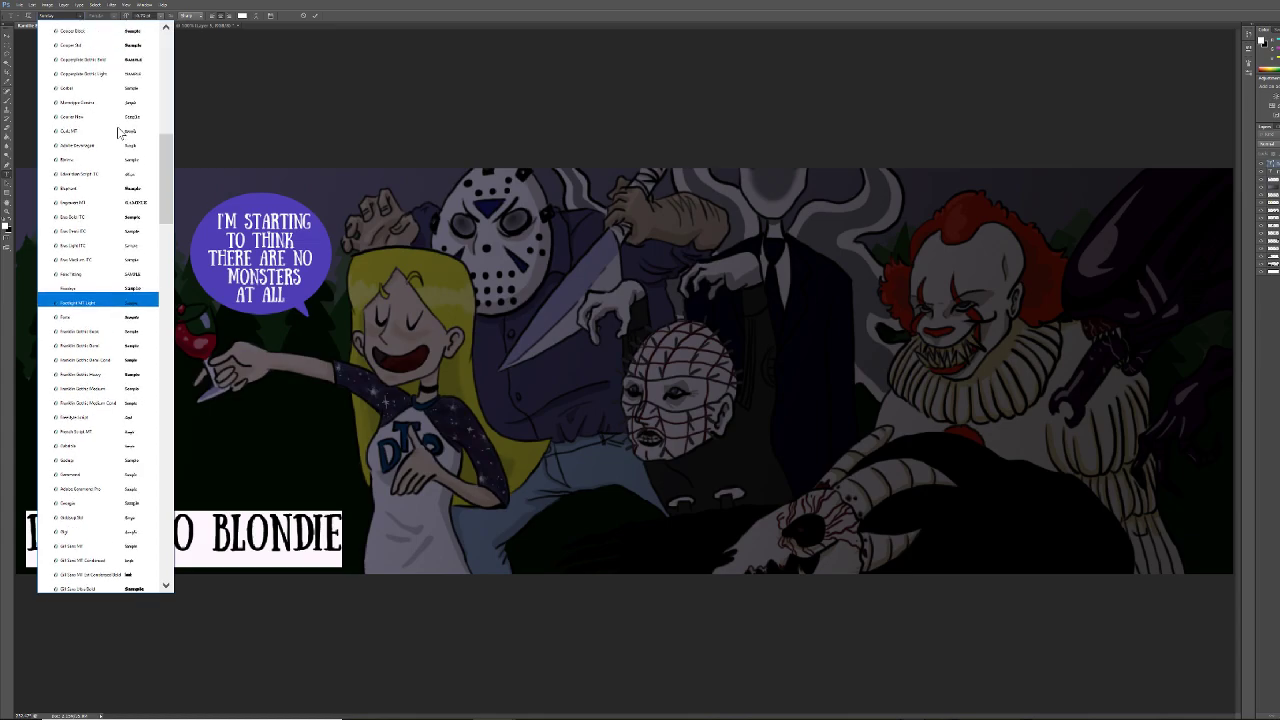
scroll(118, 130, up, 1)
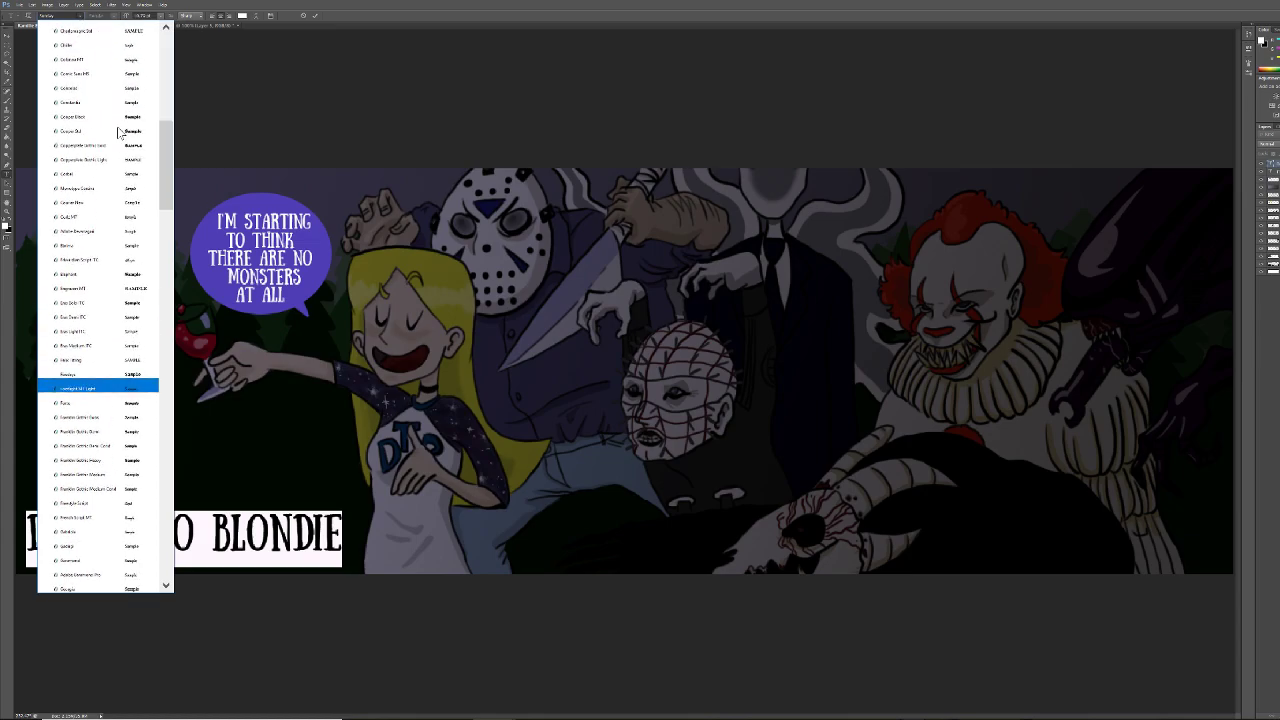
scroll(118, 130, up, 3)
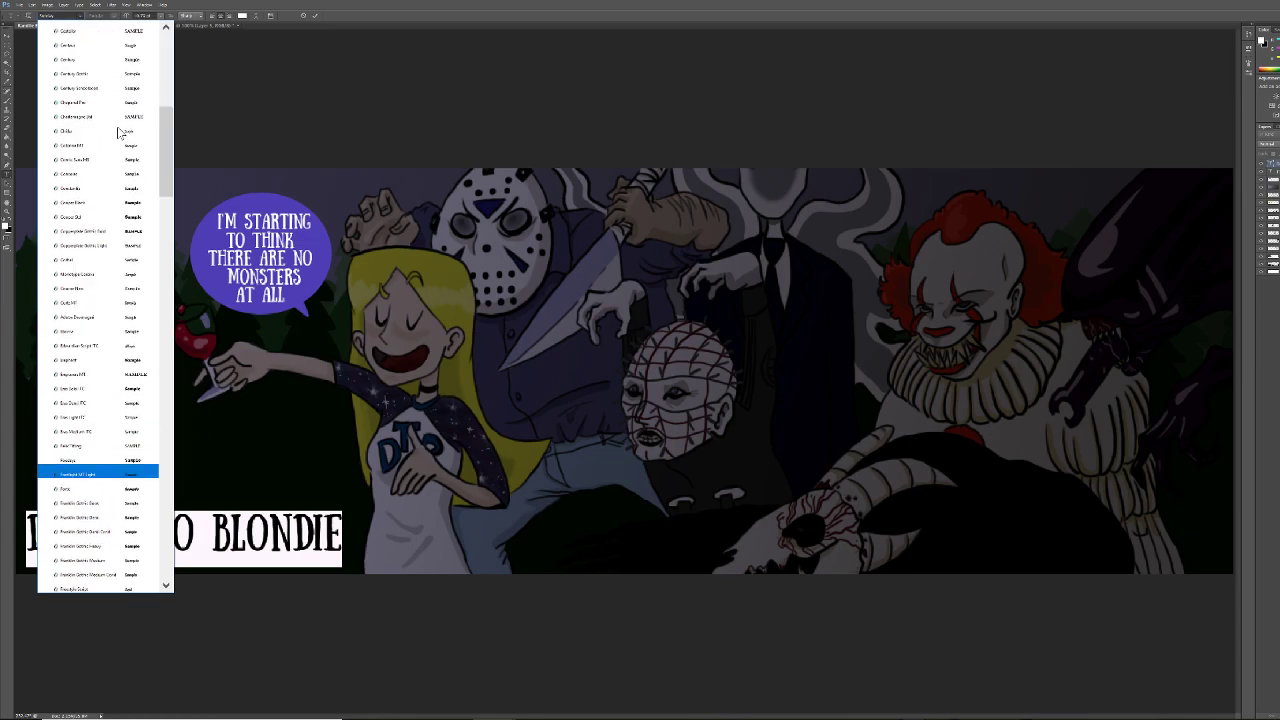
scroll(118, 130, up, 3)
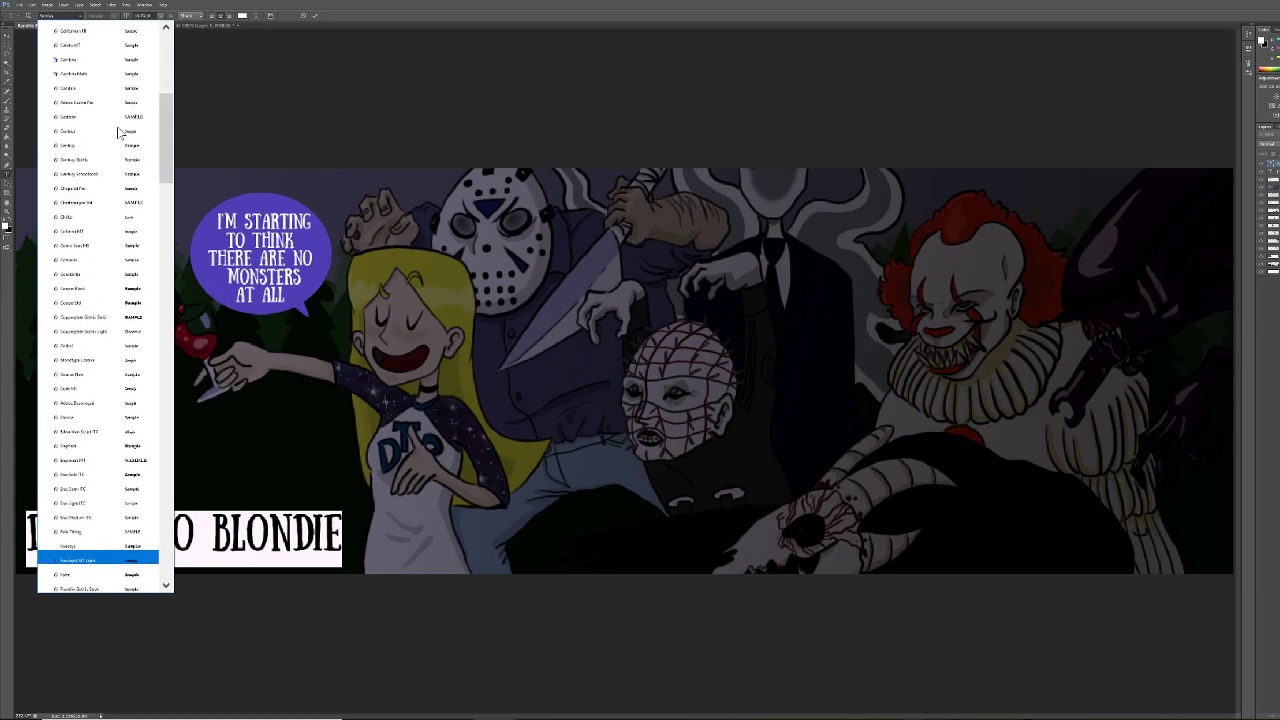
scroll(118, 130, up, 1)
scroll(118, 130, up, 1)
scroll(118, 130, up, 2)
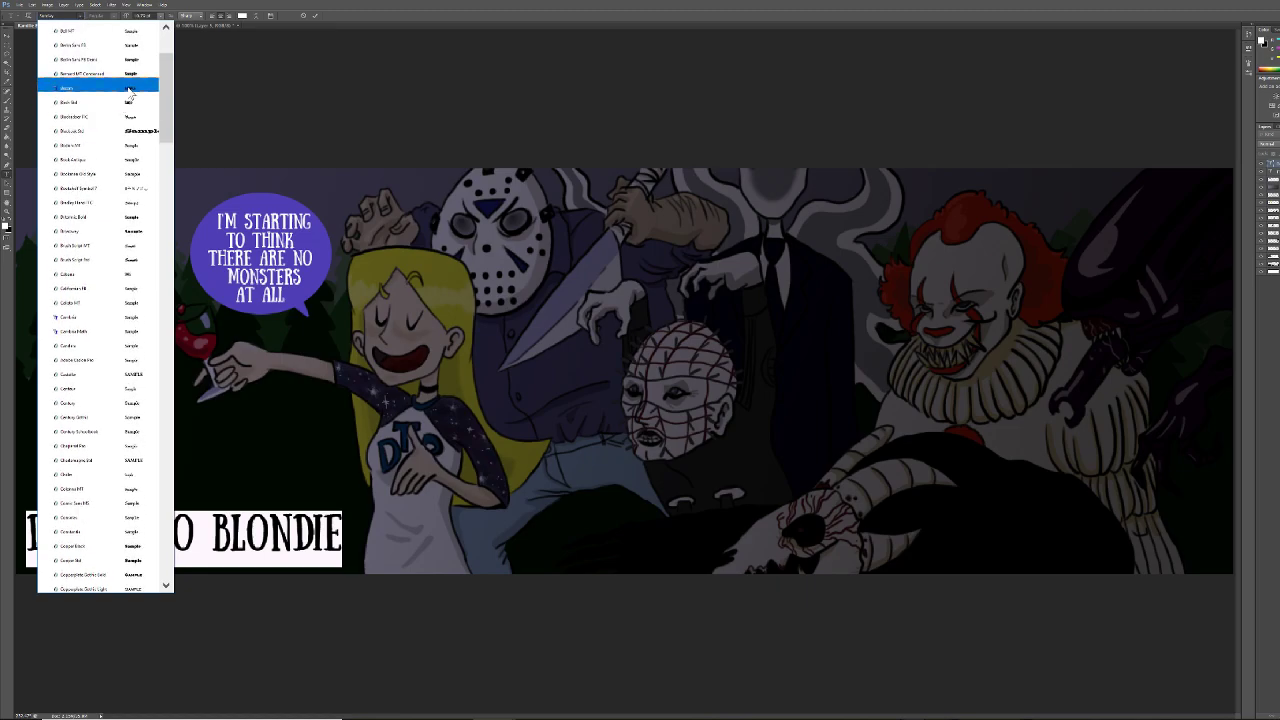
click(128, 89)
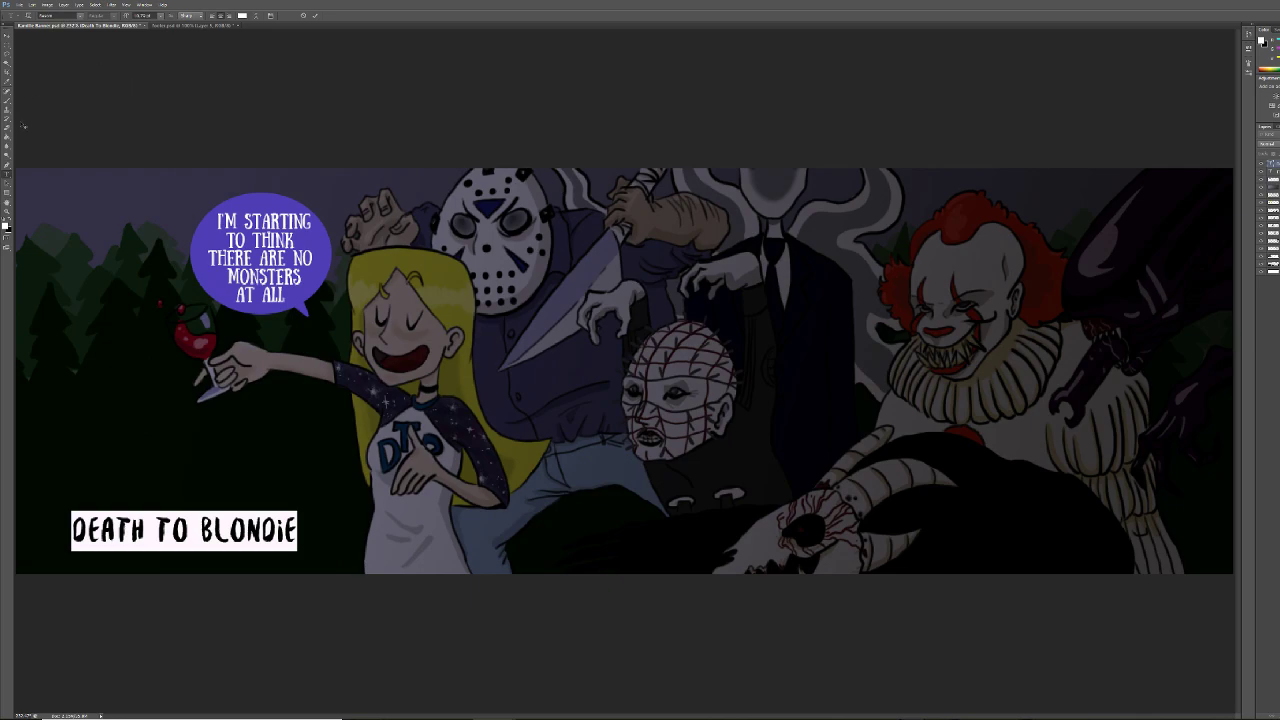
Try the MT Extra font on the selected "DEATH TO BLONDIE" title
click(19, 5)
click(20, 5)
click(84, 16)
scroll(92, 94, up, 3)
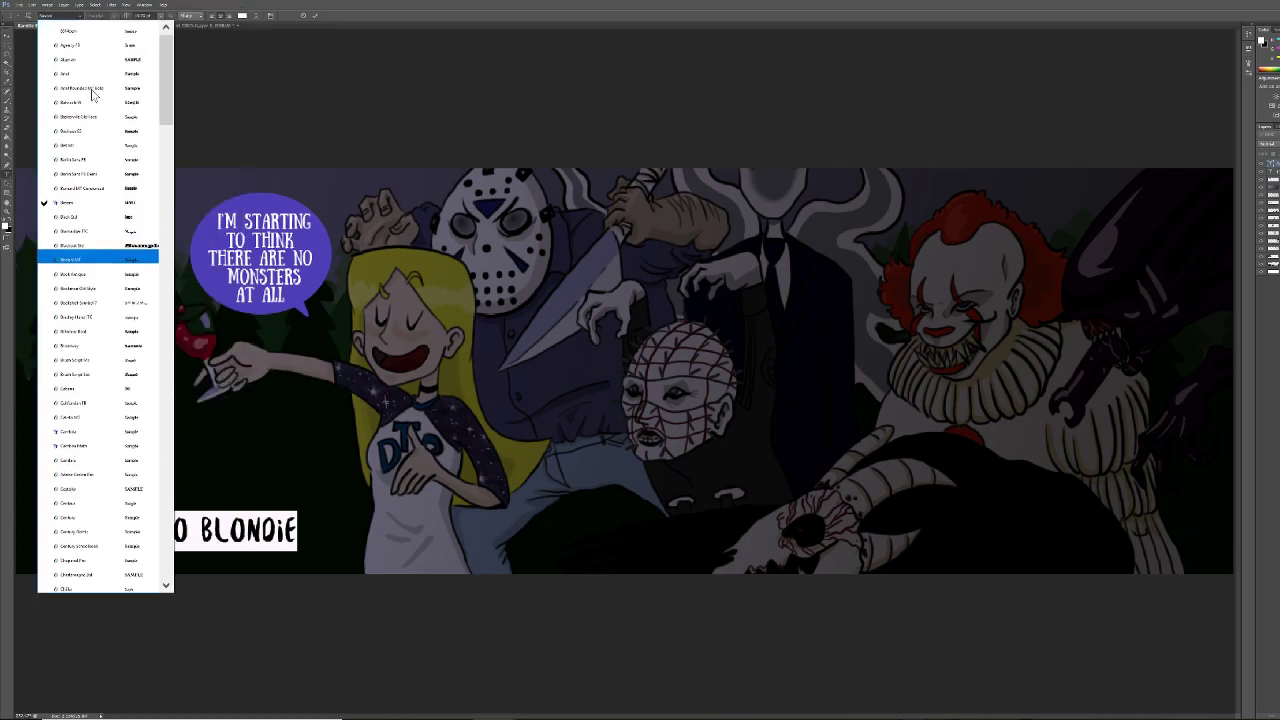
scroll(92, 94, down, 8)
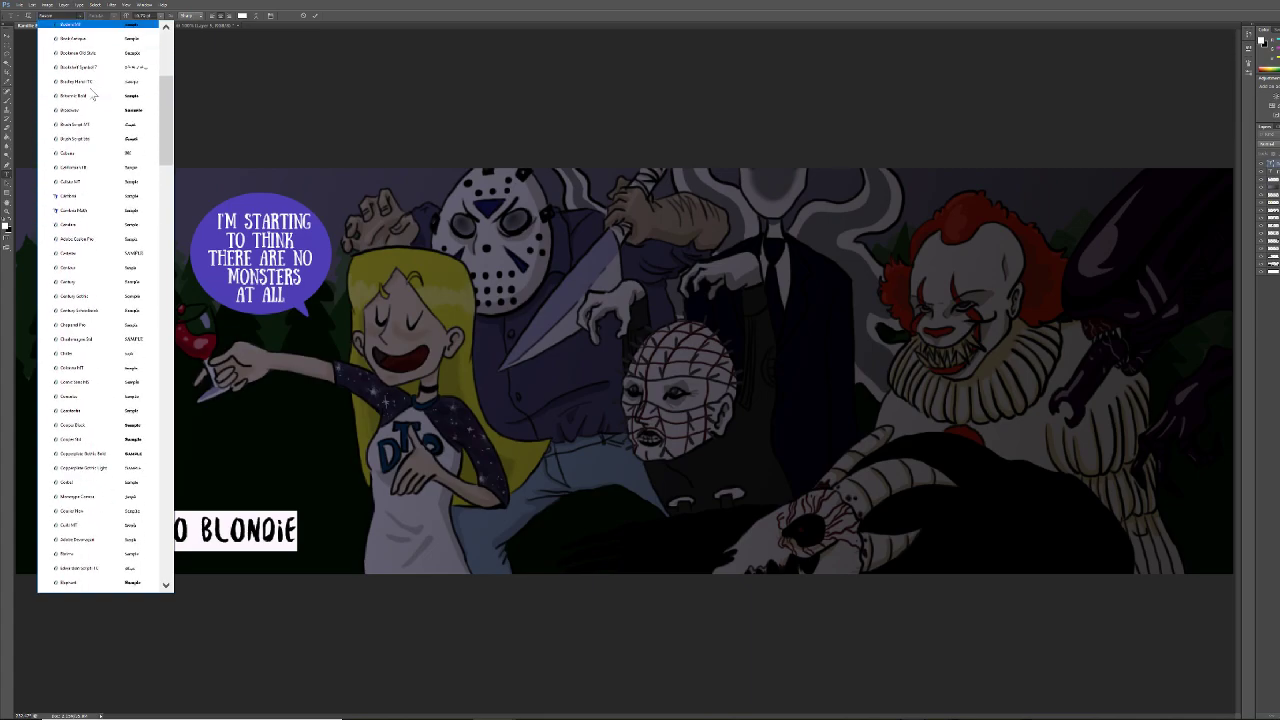
scroll(93, 94, down, 10)
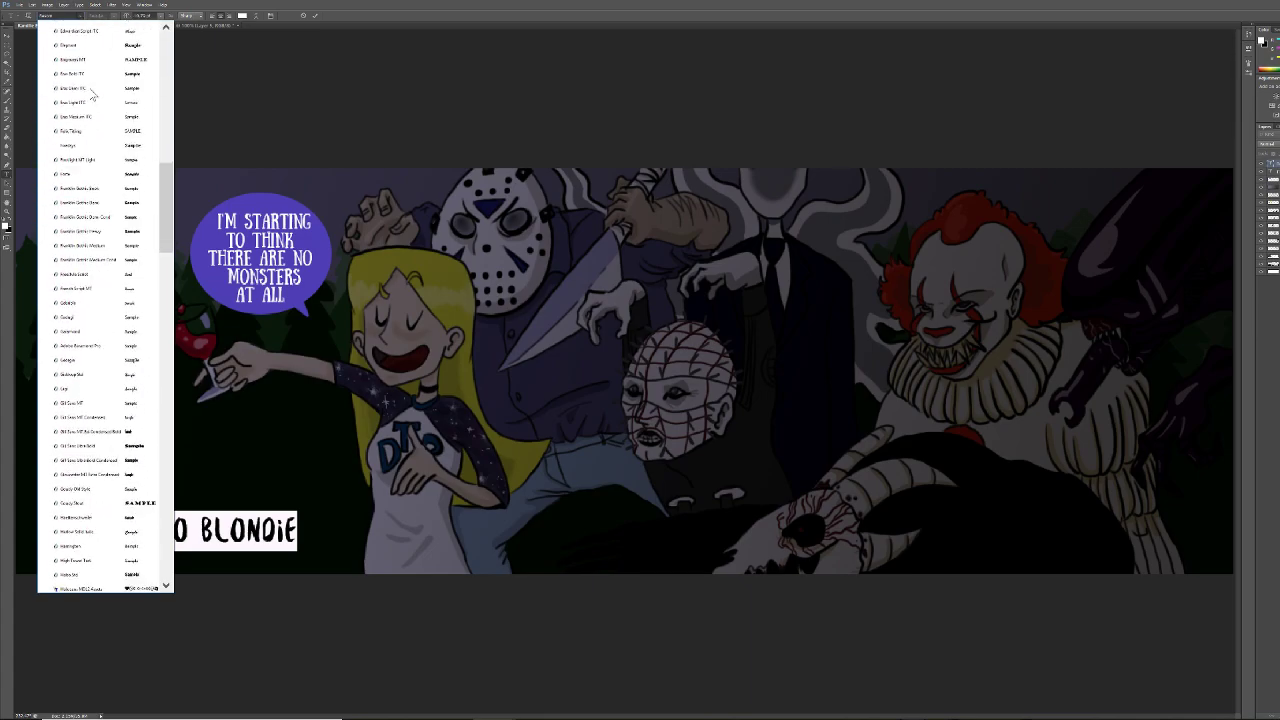
scroll(92, 94, down, 8)
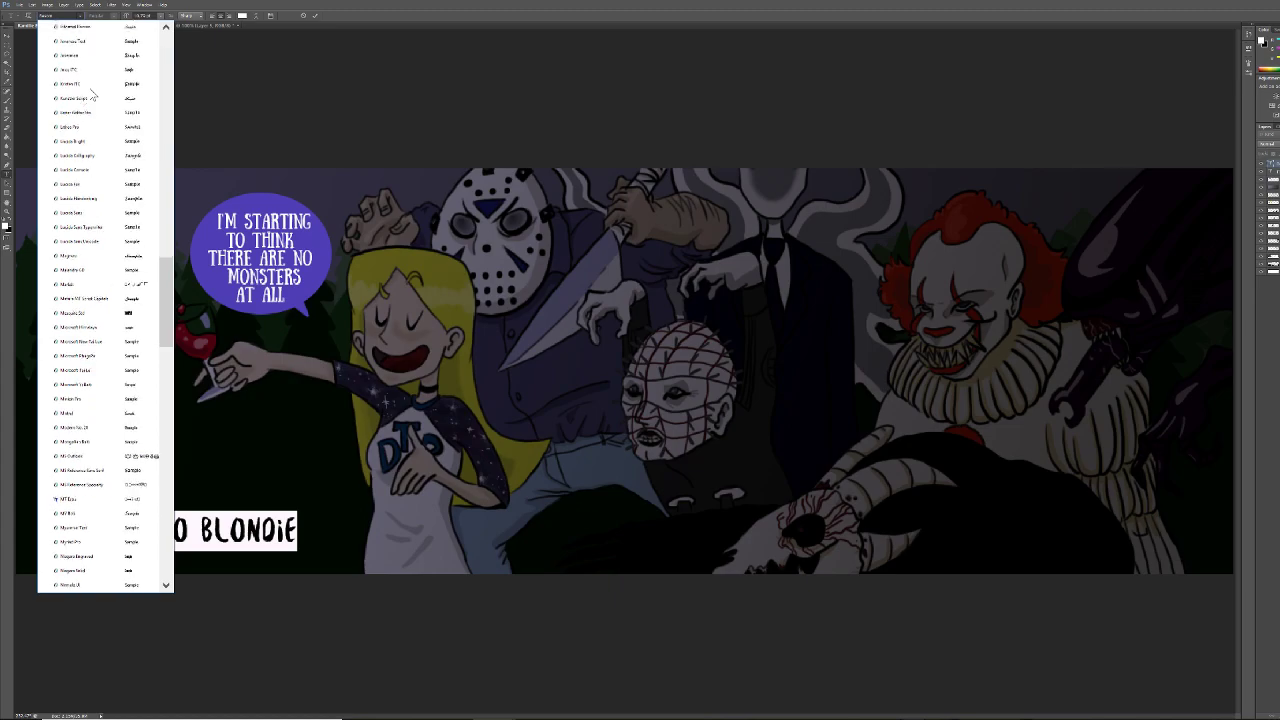
scroll(92, 94, down, 12)
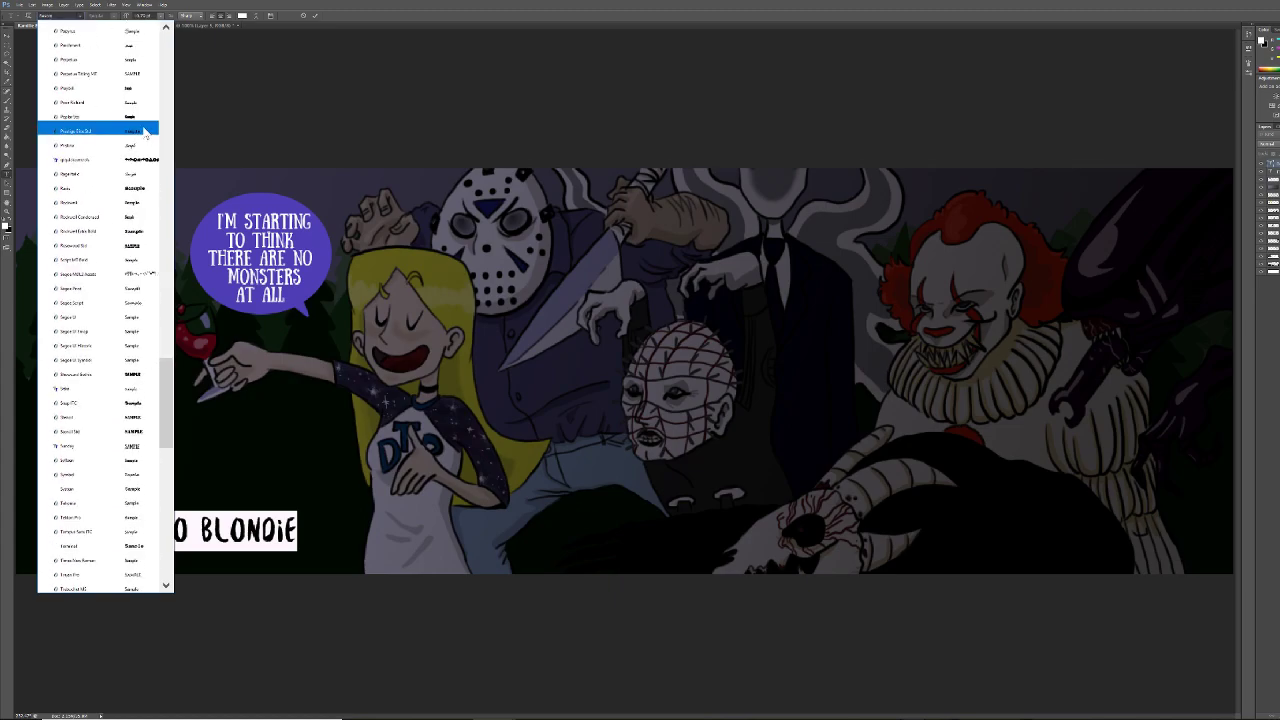
scroll(146, 133, up, 6)
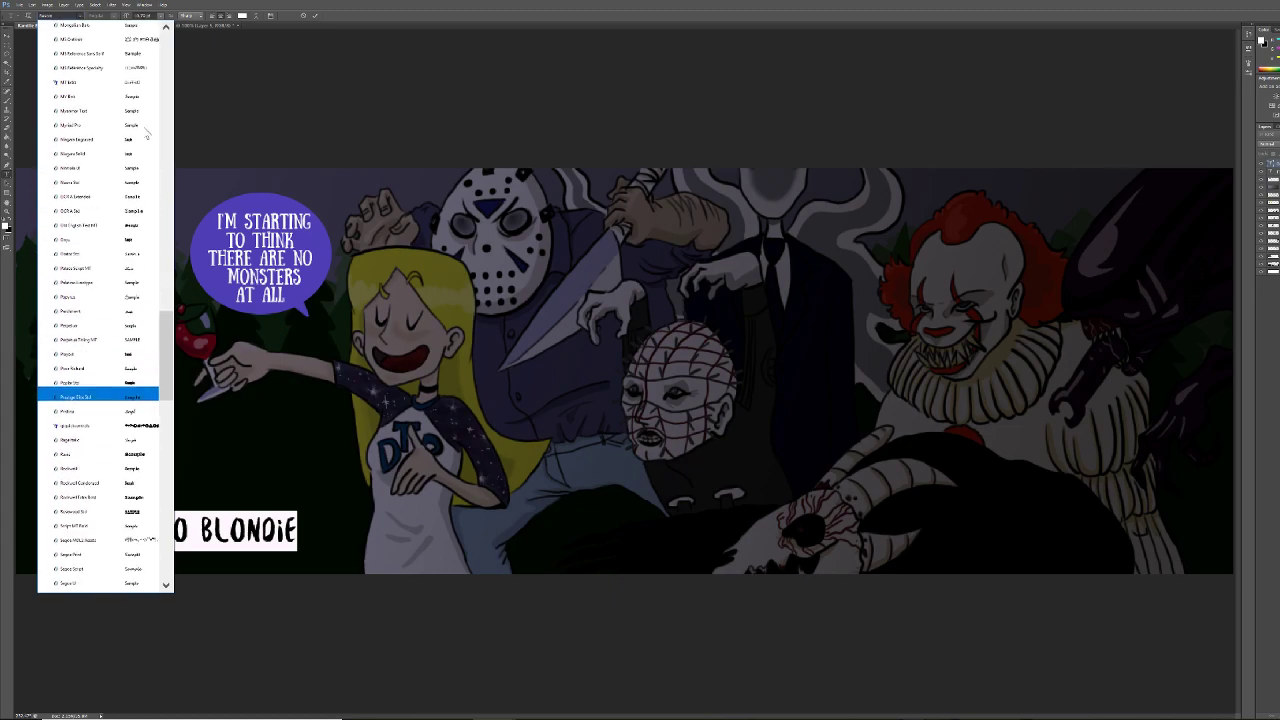
scroll(146, 133, up, 1)
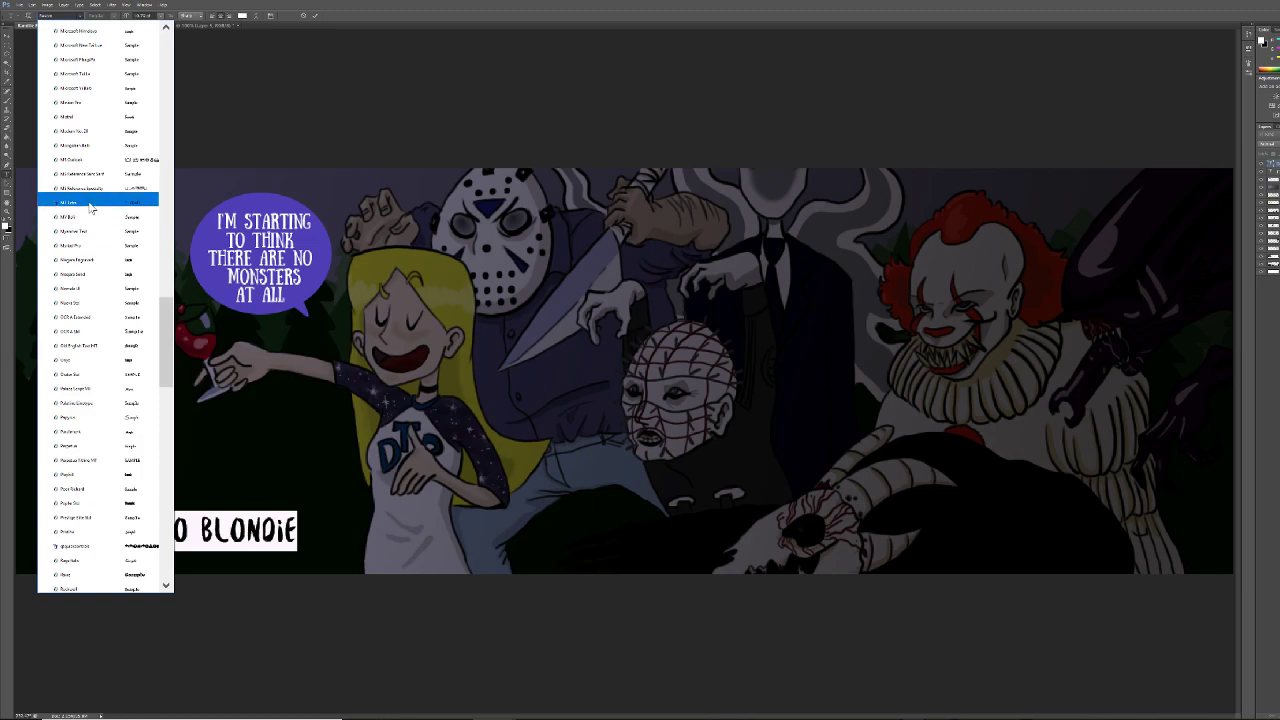
click(92, 203)
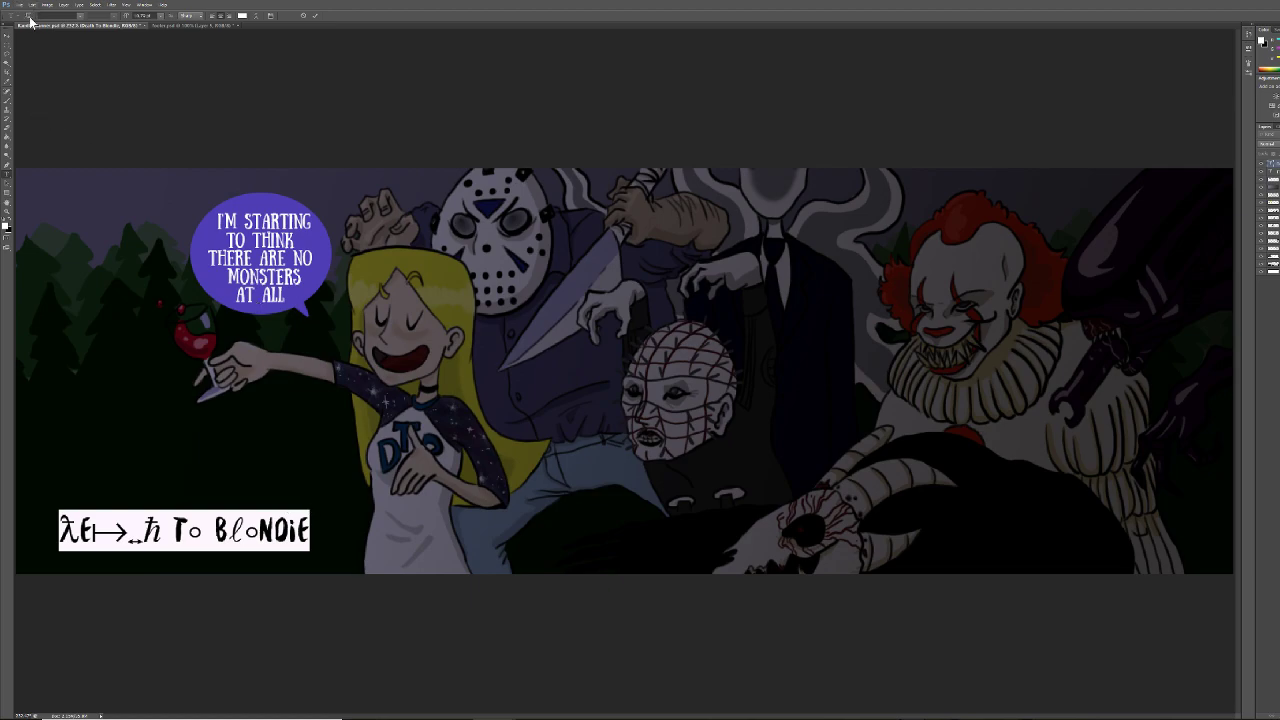
Return the "DEATH TO BLONDIE" title to the serif display font used in the speech bubble and commit the text
click(80, 18)
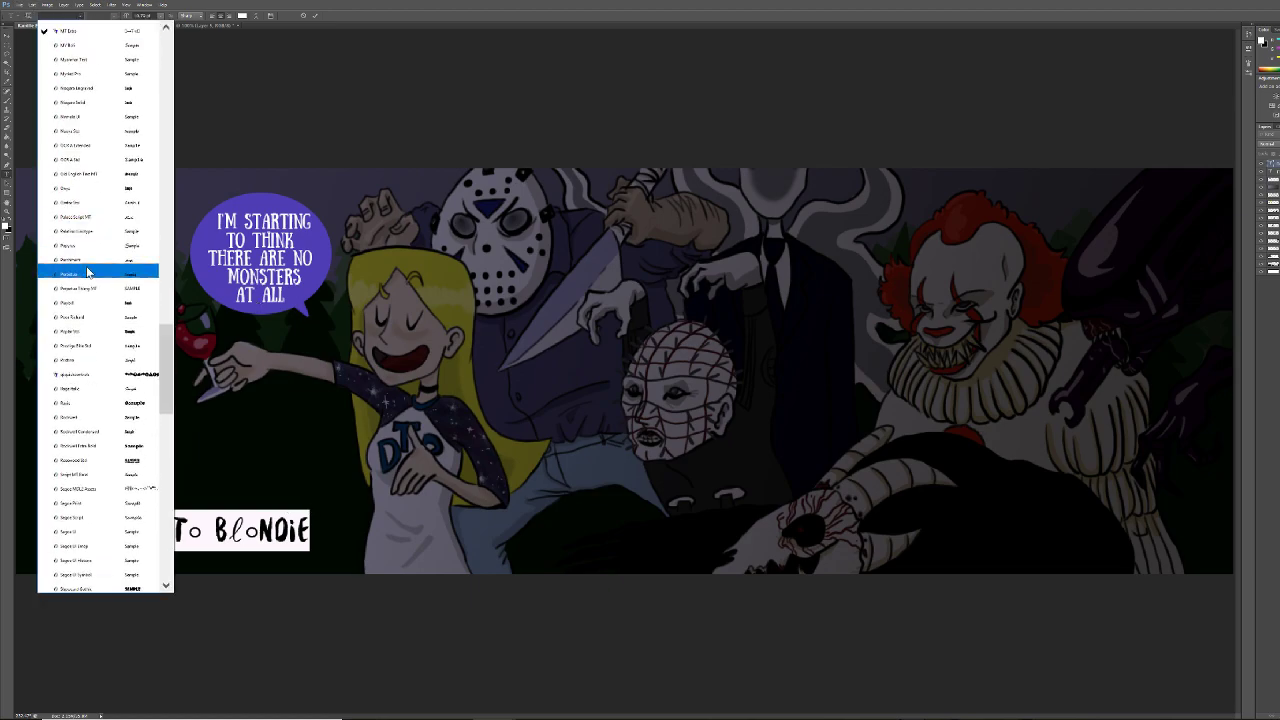
scroll(88, 272, down, 3)
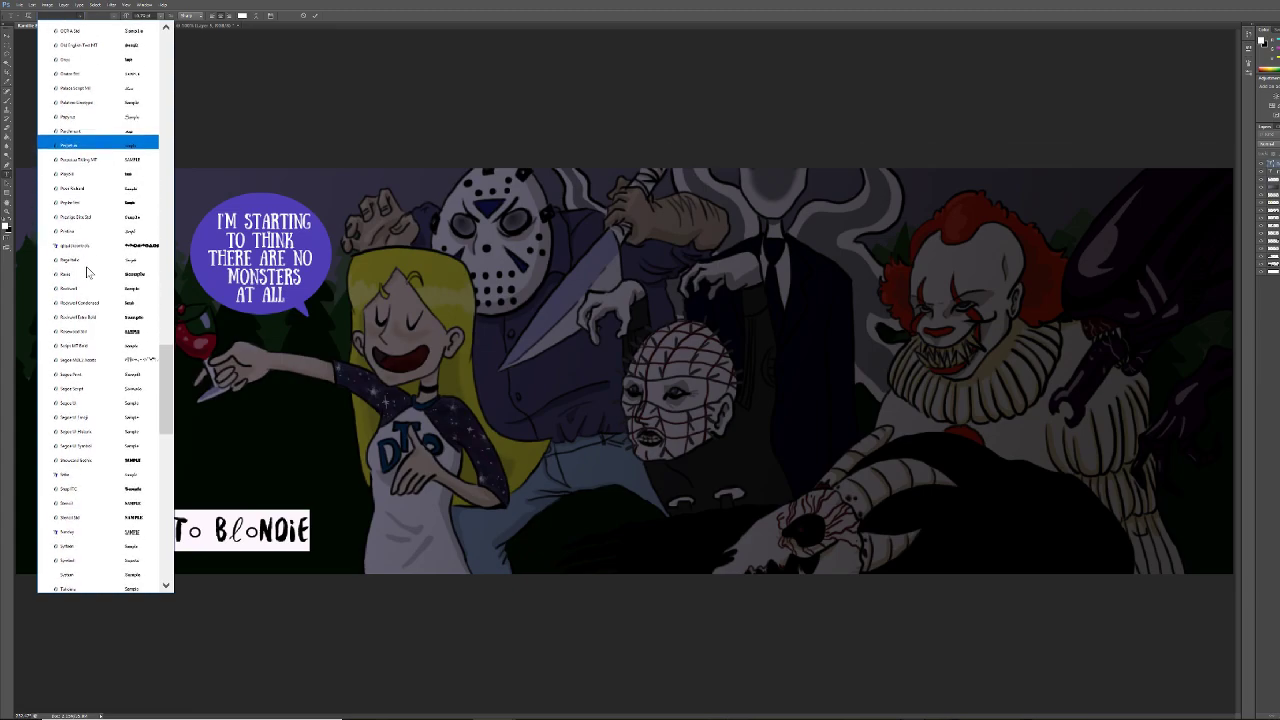
click(75, 528)
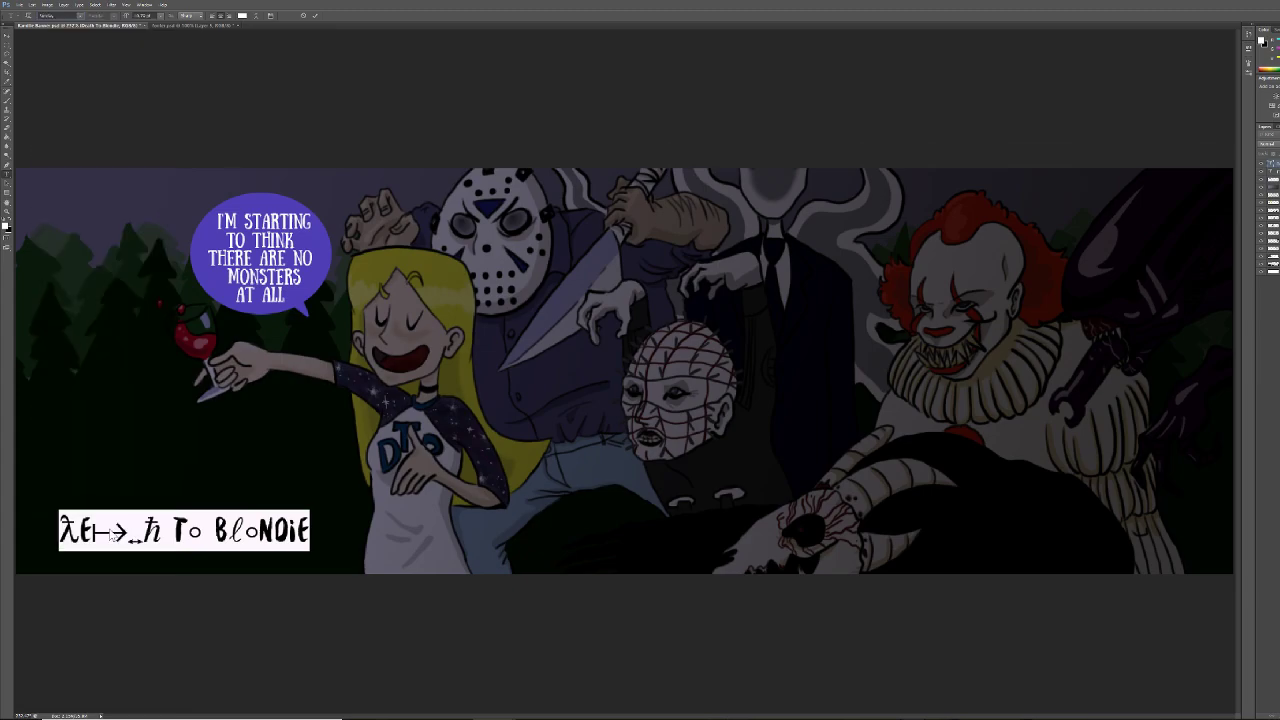
click(82, 18)
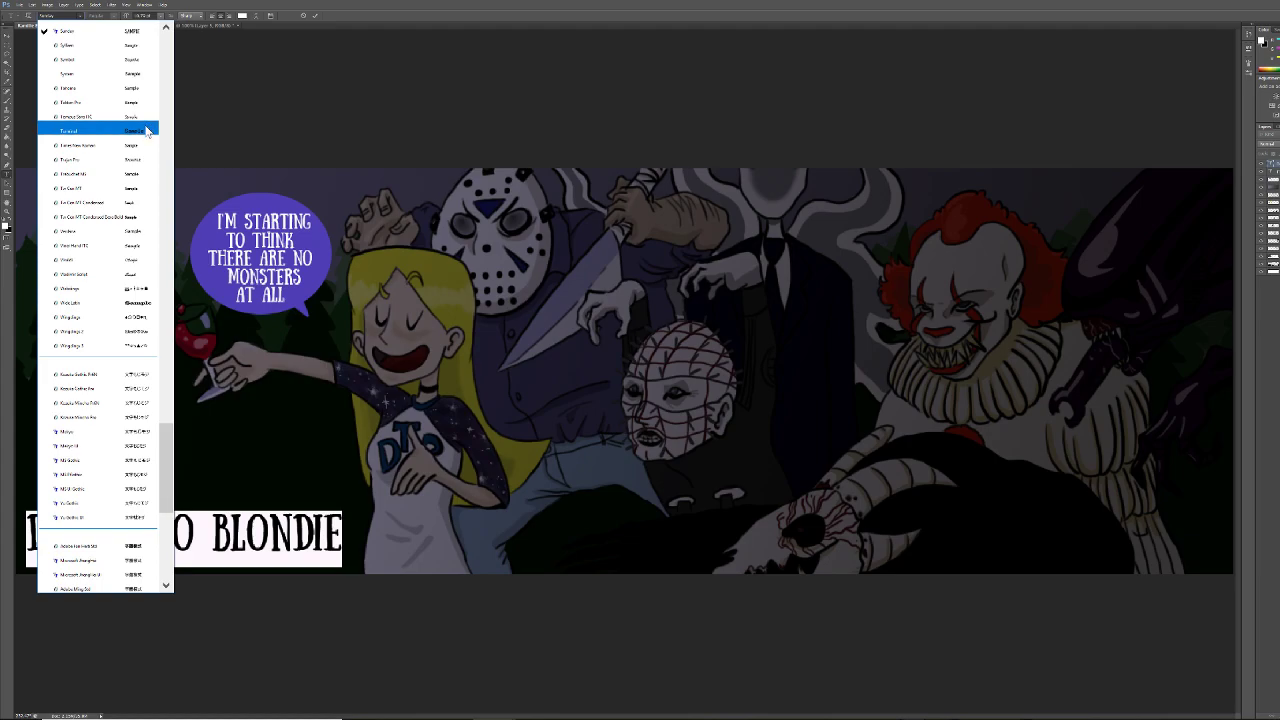
click(153, 74)
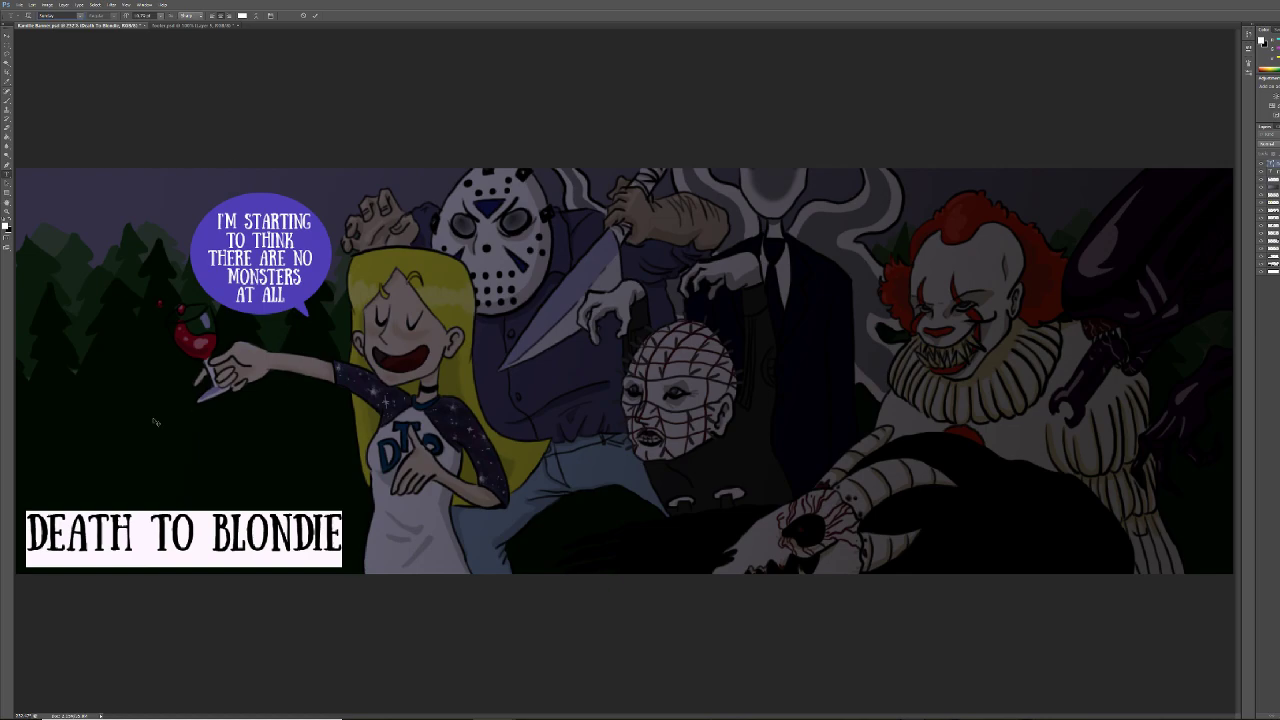
click(7, 37)
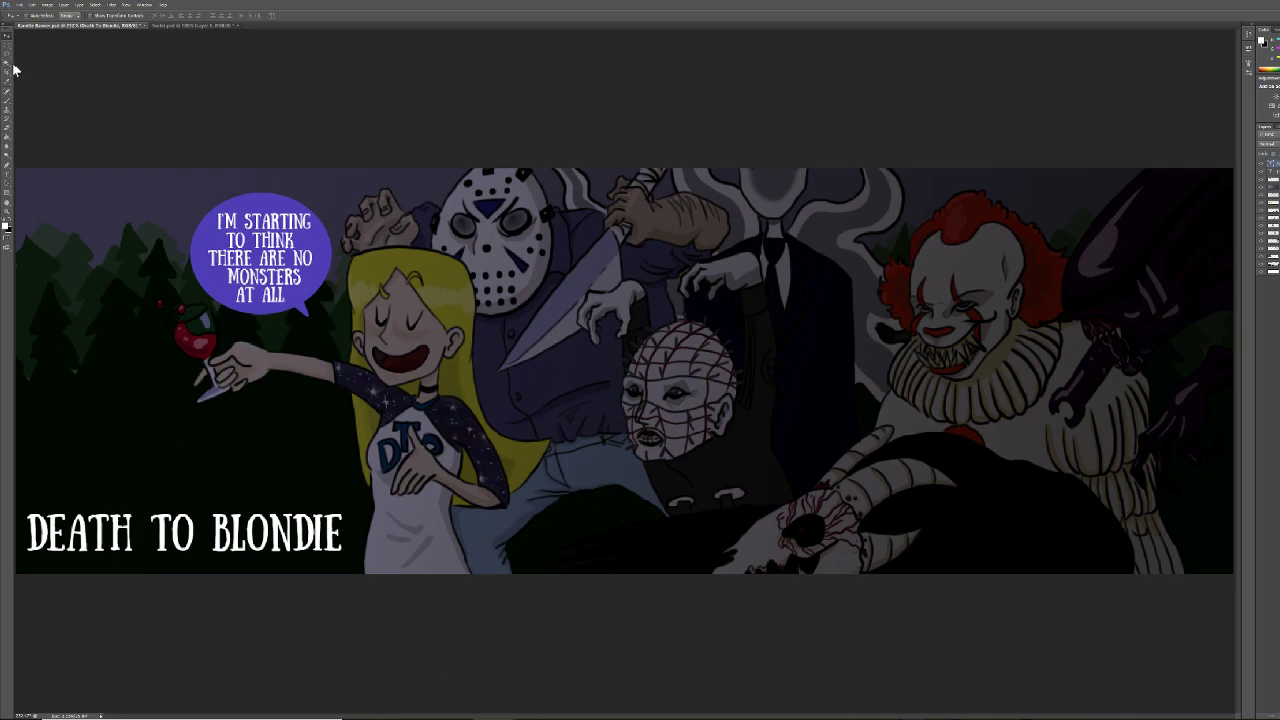
Place the text cursor after "DEATH" in the title and switch to the OBS window
click(7, 174)
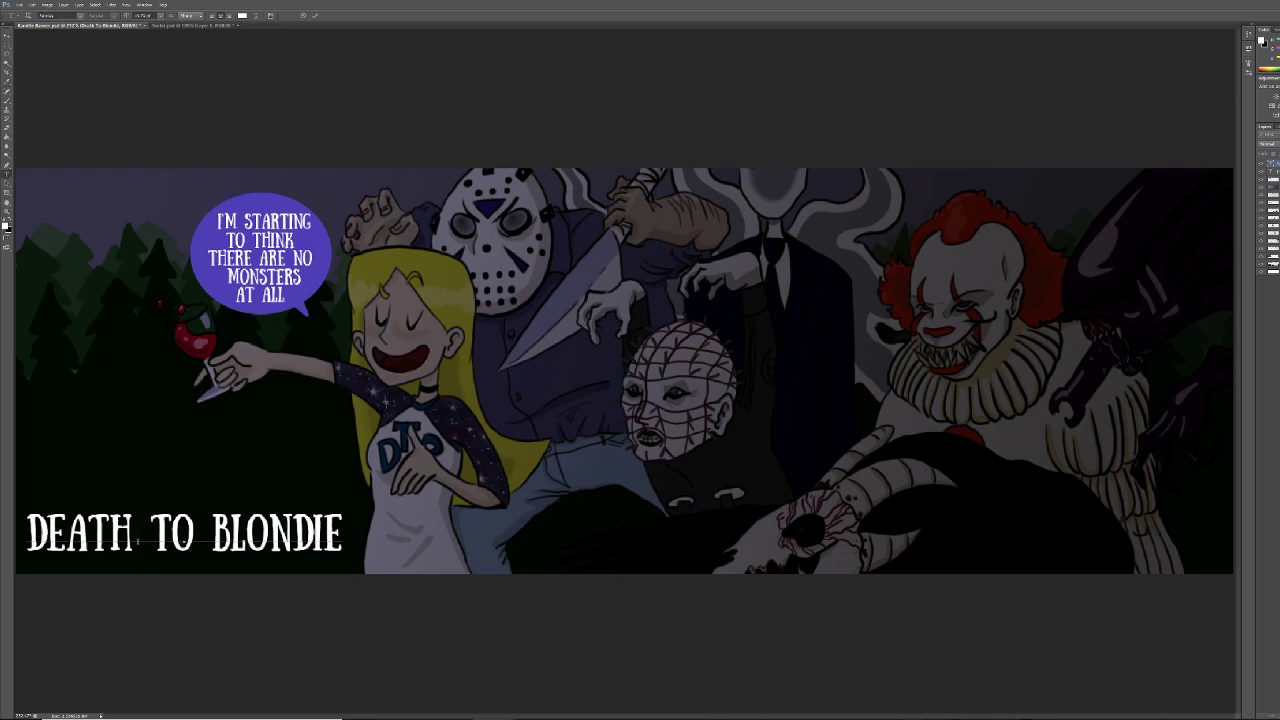
key(ctrl)
key(alt+Tab)
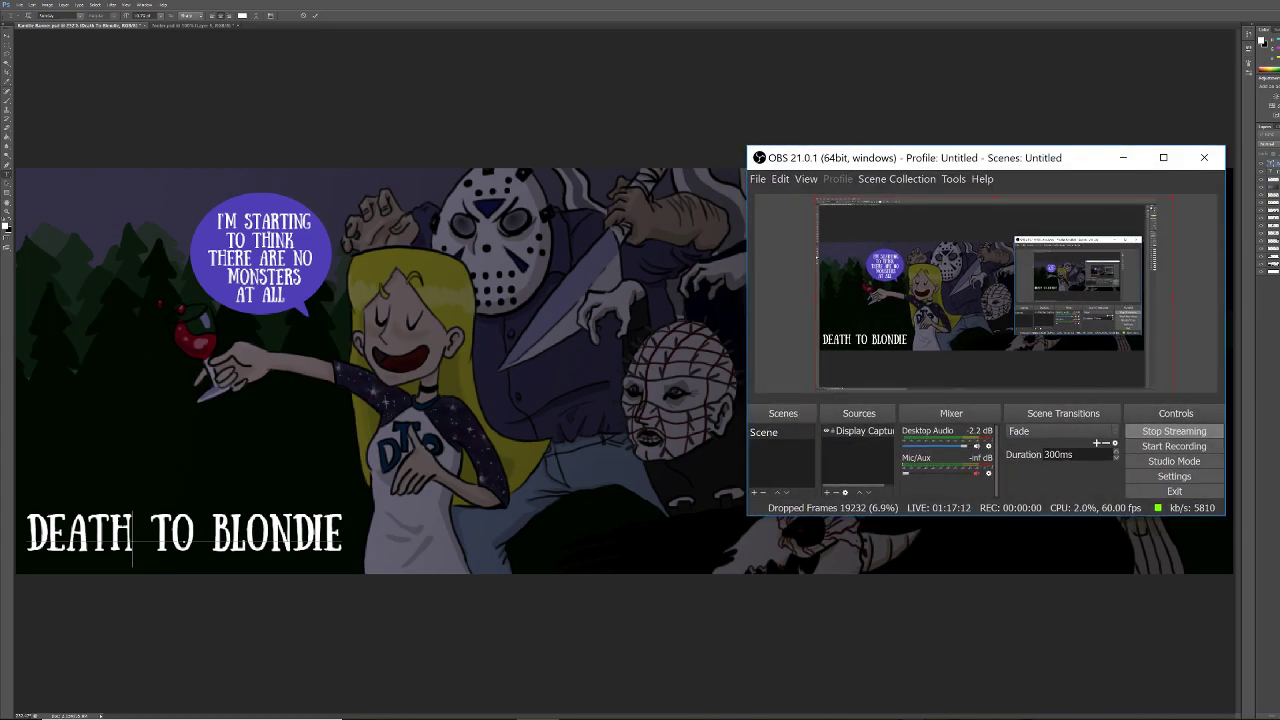